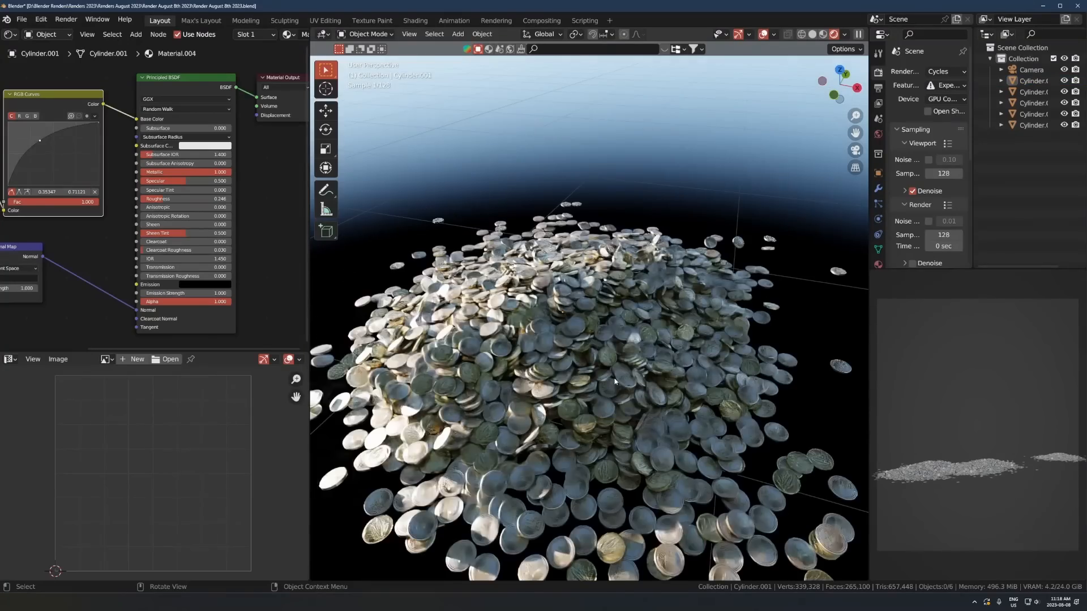
middle_drag(645, 362, 663, 396)
scroll(663, 396, up, 3)
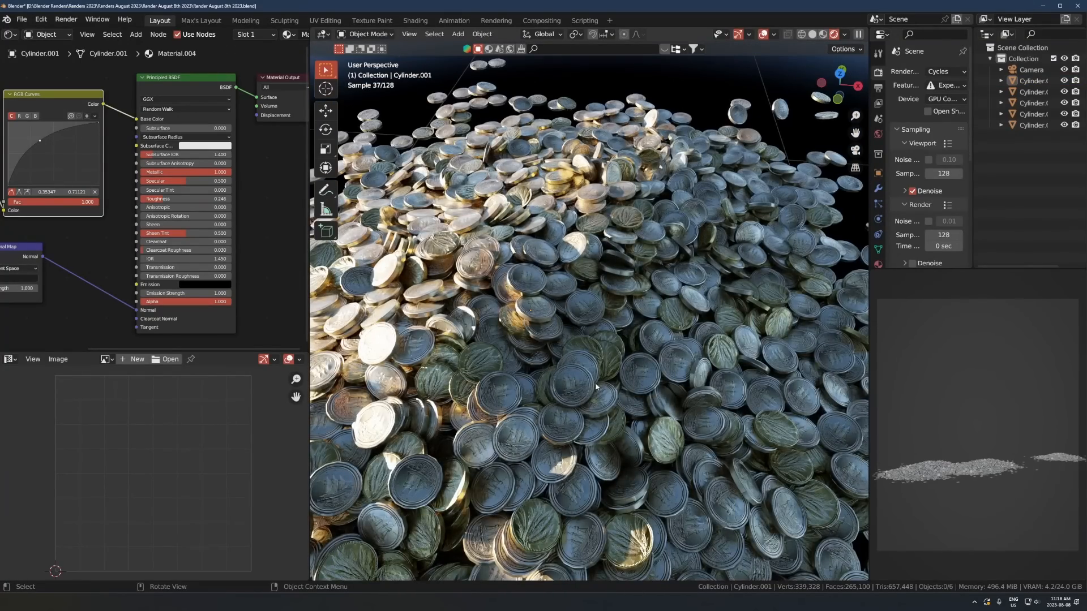
middle_drag(595, 387, 719, 345)
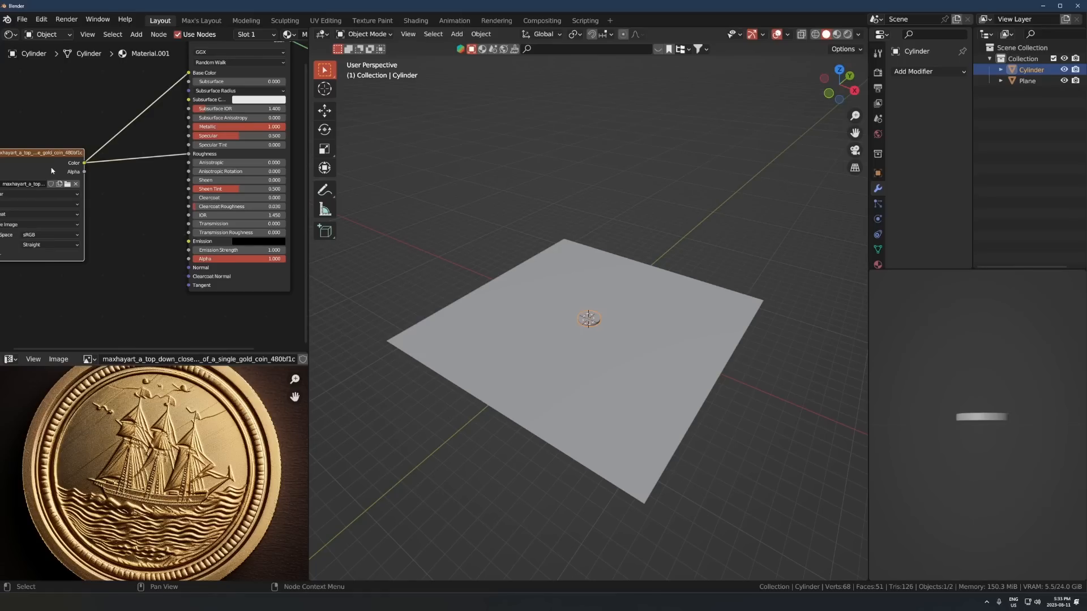
Show the coin model in rendered shading and compare it with its ship coin texture image
scroll(436, 243, up, 10)
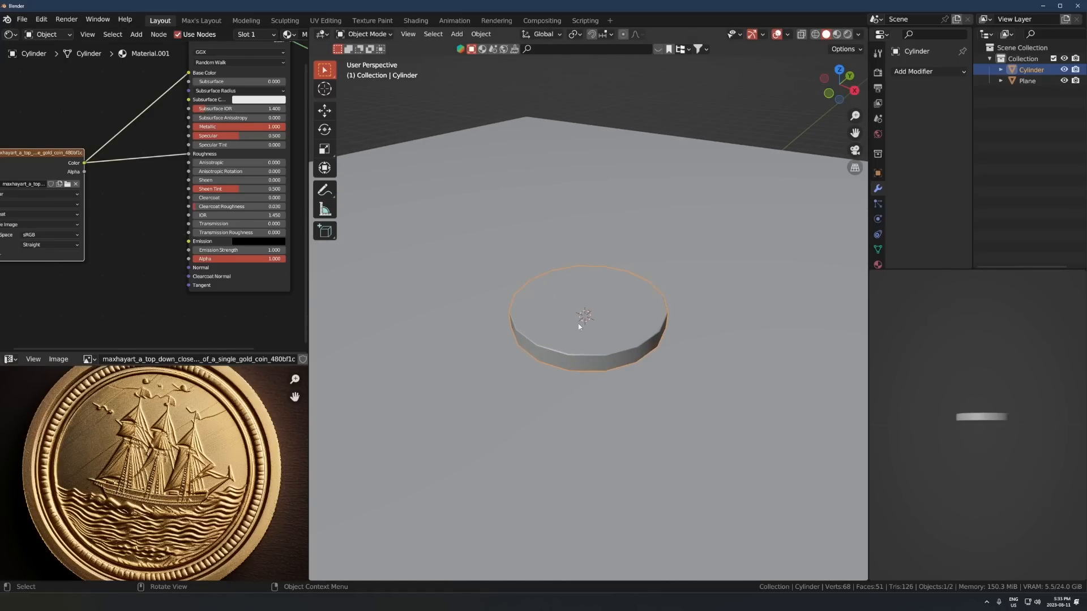
key(Tab)
key(Tab)
key(z)
click(595, 275)
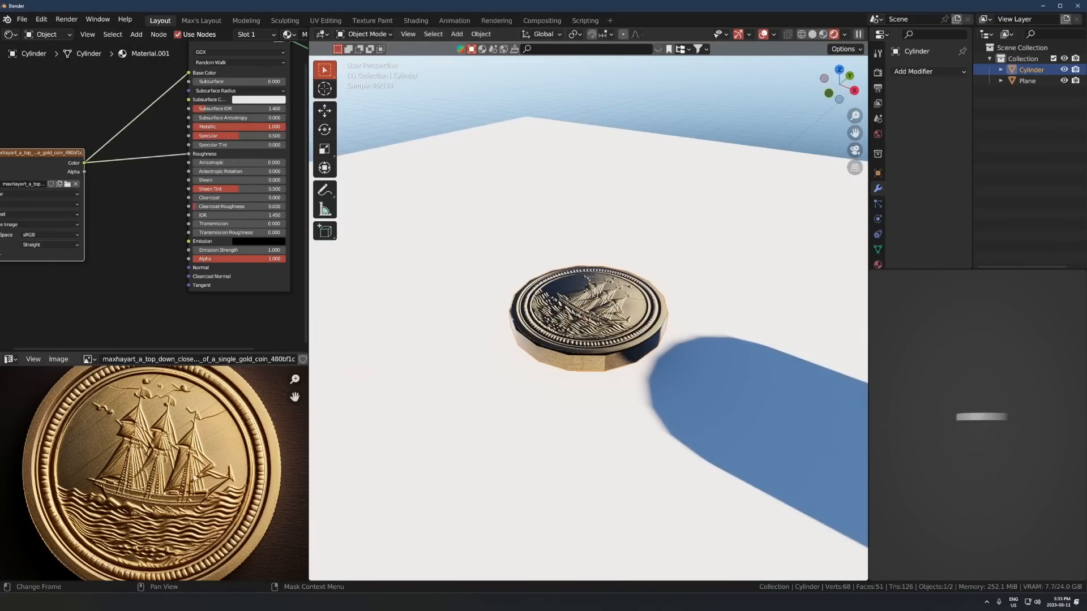
scroll(196, 478, down, 4)
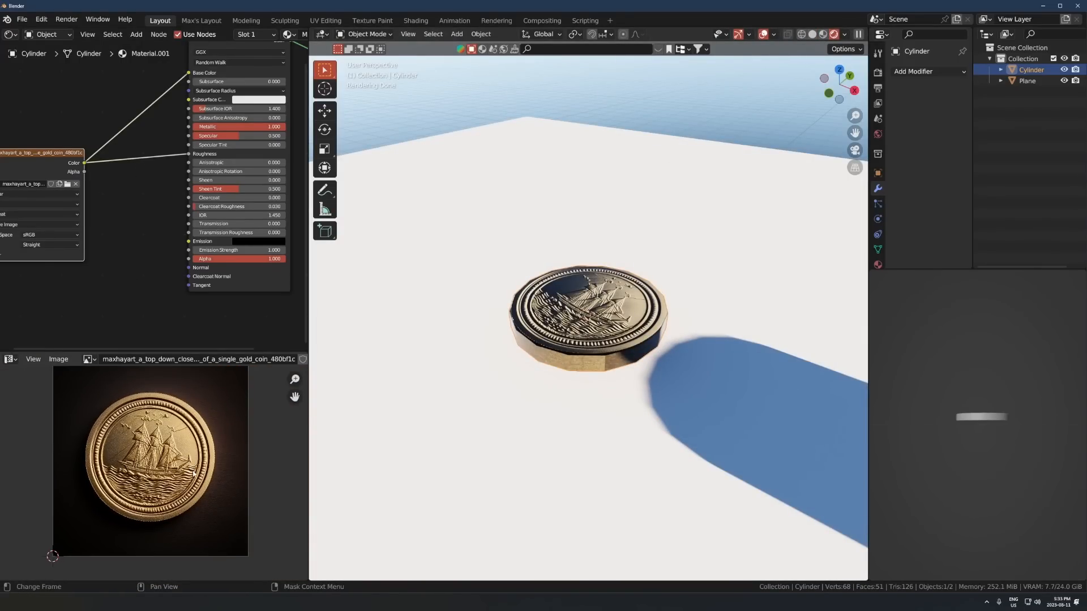
scroll(163, 461, up, 3)
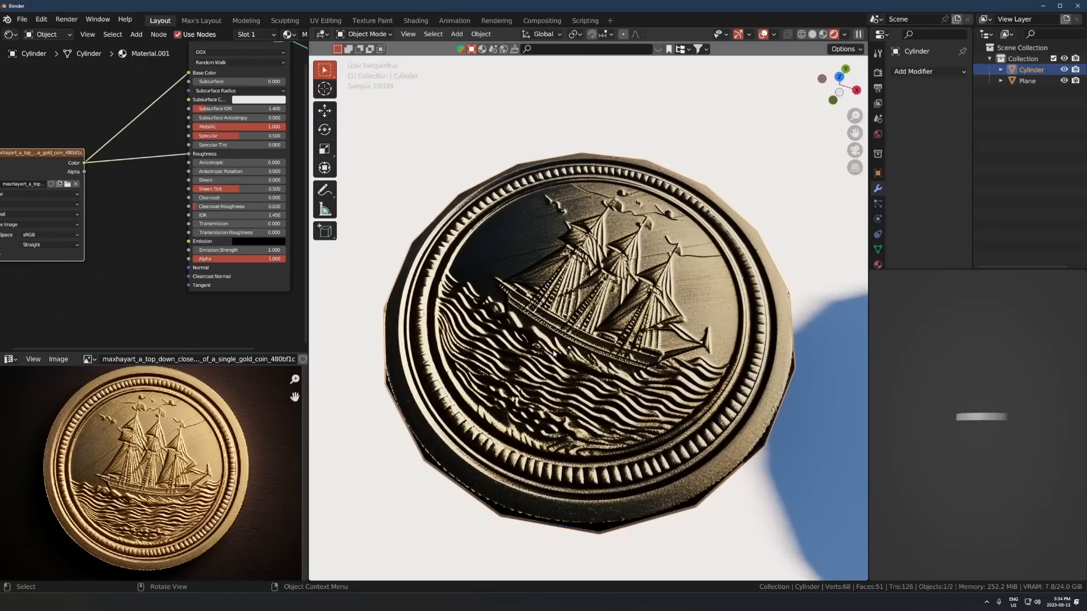
Insert a Color Ramp node between the coin image texture's color output and the Principled BSDF roughness input
scroll(445, 334, down, 2)
scroll(104, 219, down, 1)
middle_drag(104, 220, 108, 253)
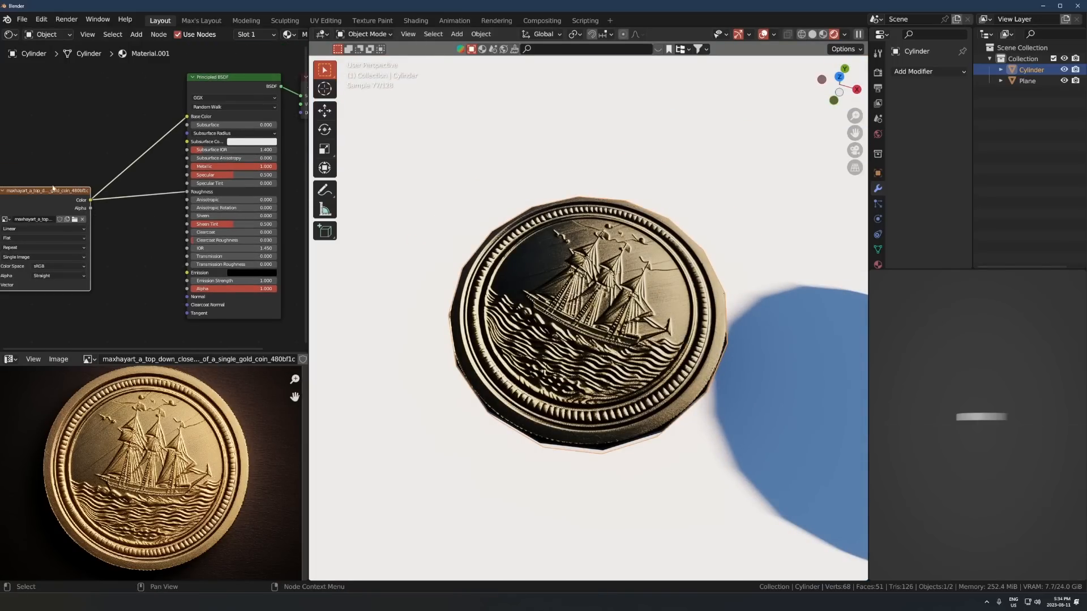
key(shift+a)
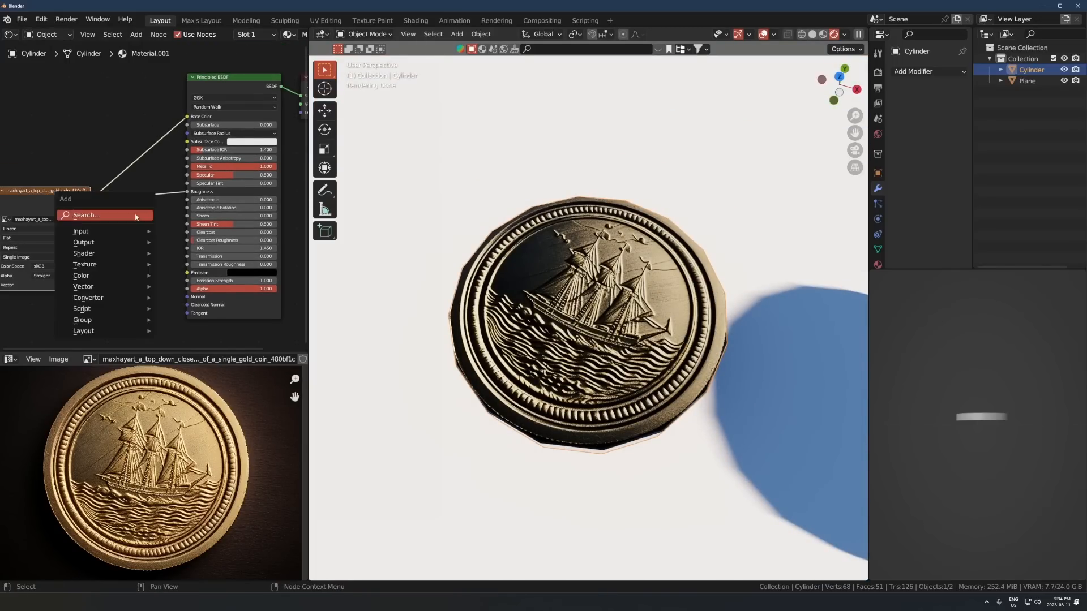
text(col)
click(168, 245)
click(127, 190)
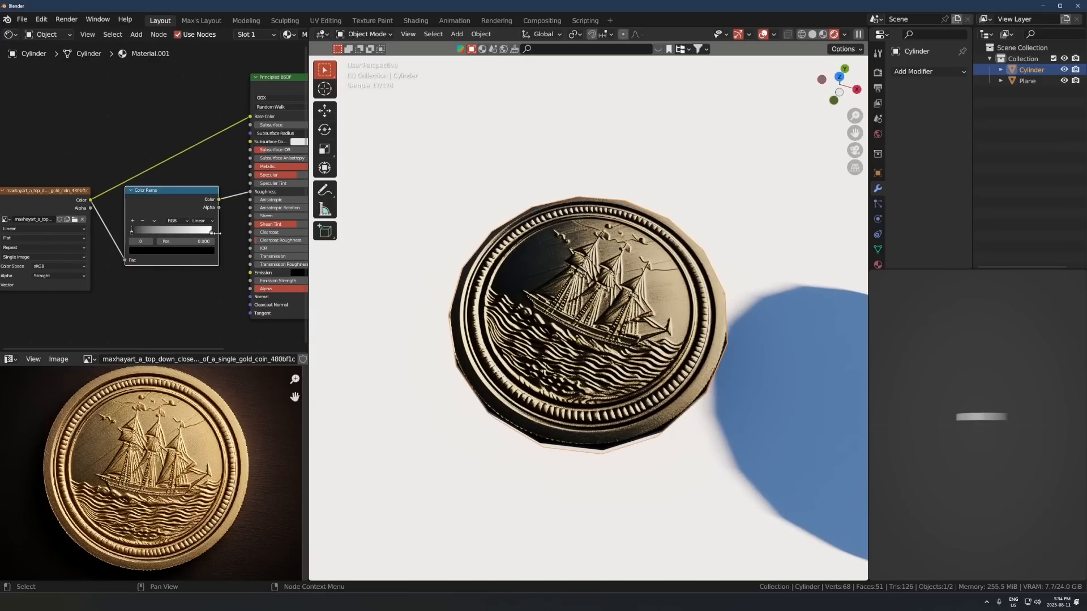
Move the Color Ramp's white stop to about 0.335 and place the node below the base color link
drag(211, 231, 159, 232)
click(195, 291)
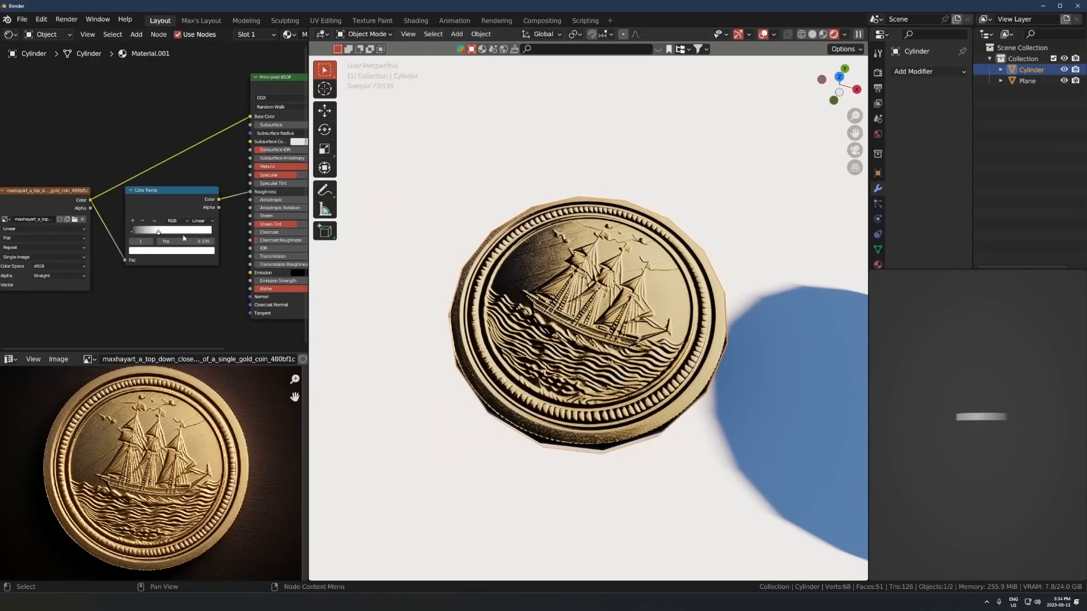
middle_drag(170, 170, 151, 193)
drag(138, 214, 128, 253)
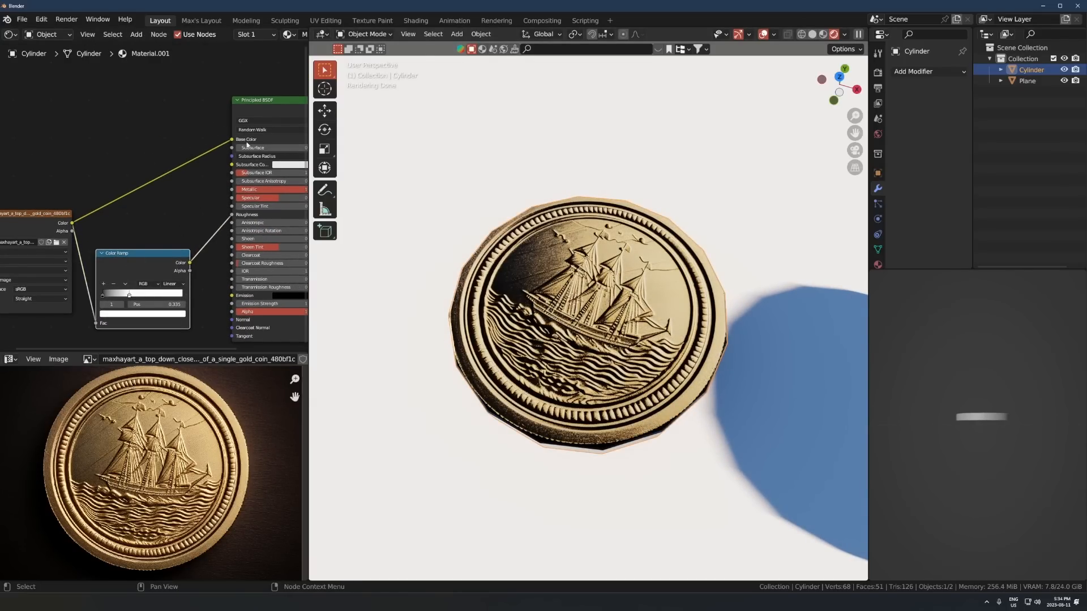
Inspect the coin's low-poly mesh in wireframe and return the viewport to solid shading
middle_drag(248, 144, 189, 148)
mouse_move(622, 328)
middle_down()
mouse_move(621, 239)
mouse_move(618, 321)
mouse_move(630, 266)
mouse_move(635, 322)
middle_up()
key(z)
click(583, 318)
scroll(634, 366, up, 4)
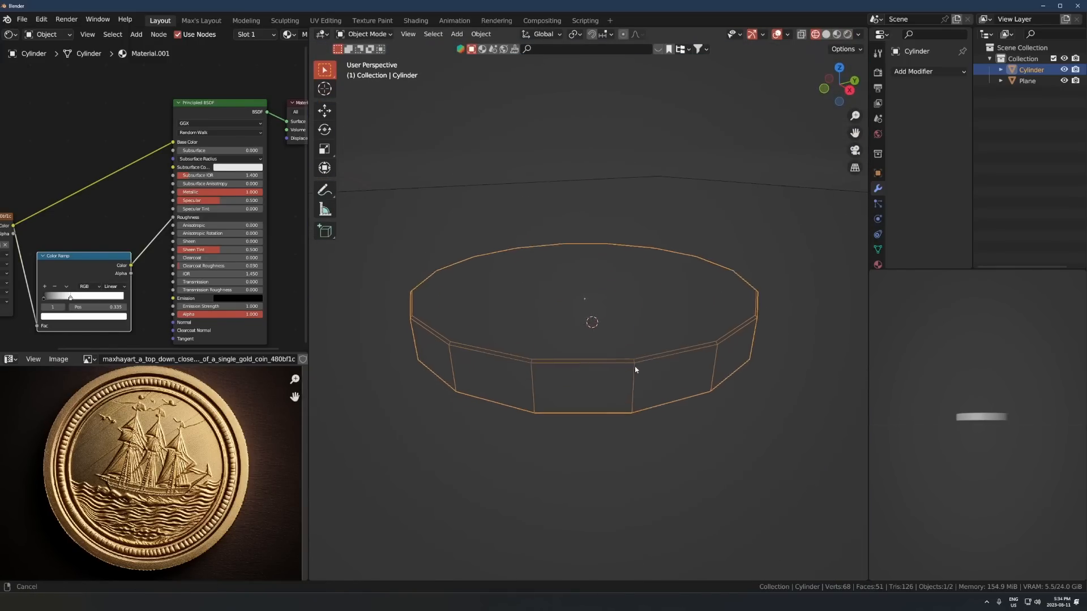
scroll(549, 342, down, 3)
key(z)
click(586, 324)
Duplicate the coin seven times, scattering the copies at different positions and heights above the ground plane
scroll(587, 353, down, 2)
mouse_move(592, 350)
middle_down()
mouse_move(603, 362)
mouse_move(600, 328)
mouse_move(617, 330)
mouse_move(618, 310)
middle_up()
key(shift+d)
click(566, 295)
key(shift+d)
click(682, 287)
key(shift+d)
click(592, 262)
key(shift+d)
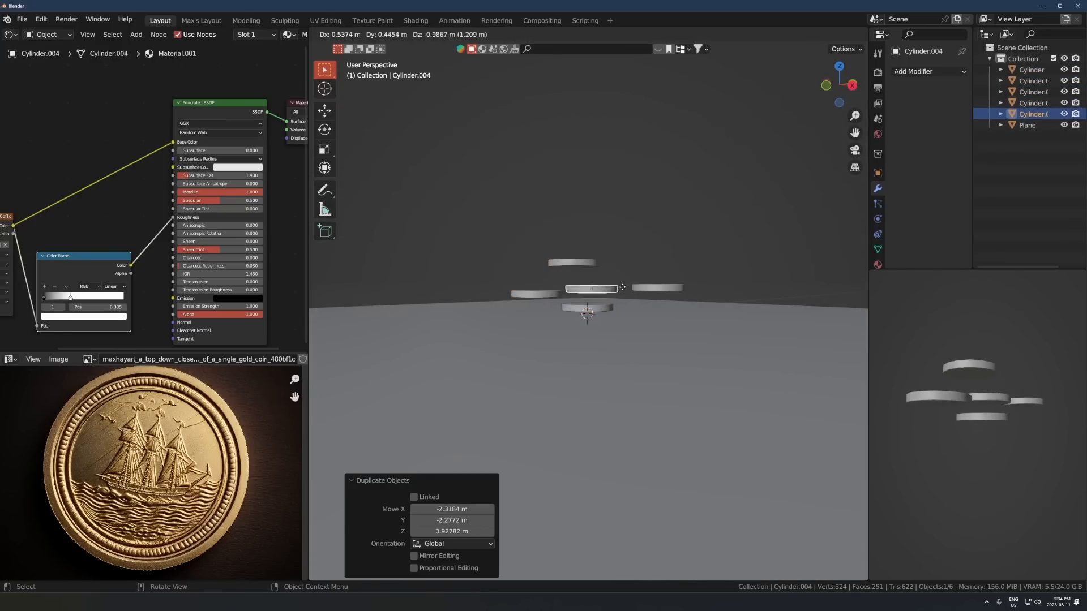
click(623, 287)
key(shift+d)
click(611, 274)
key(shift+d)
click(550, 271)
key(shift+d)
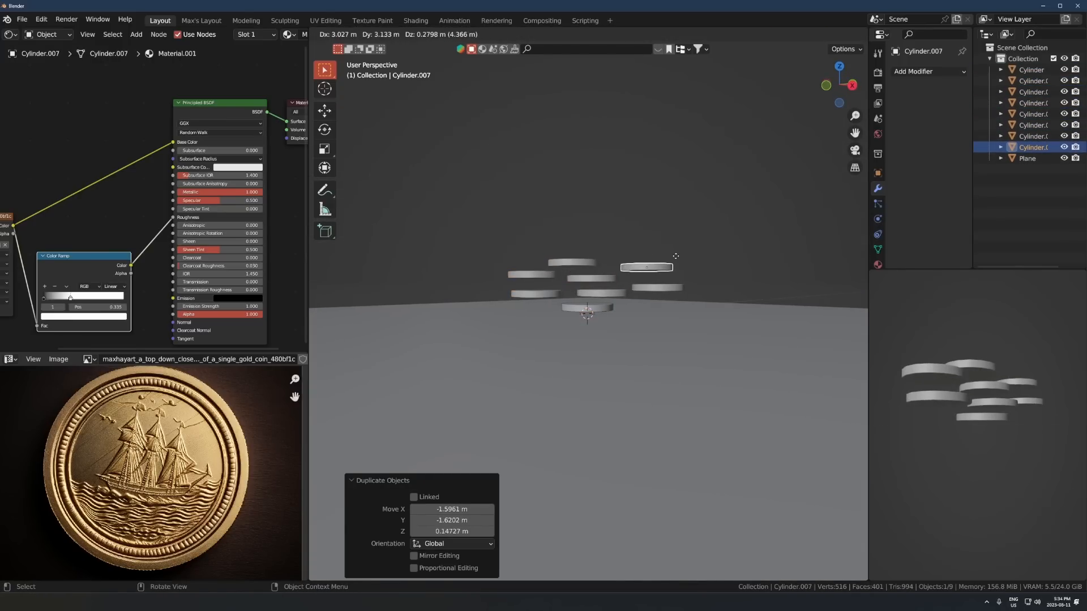
click(684, 265)
middle_drag(687, 264, 575, 328)
key(shift+a)
mouse_move(576, 310)
click(601, 324)
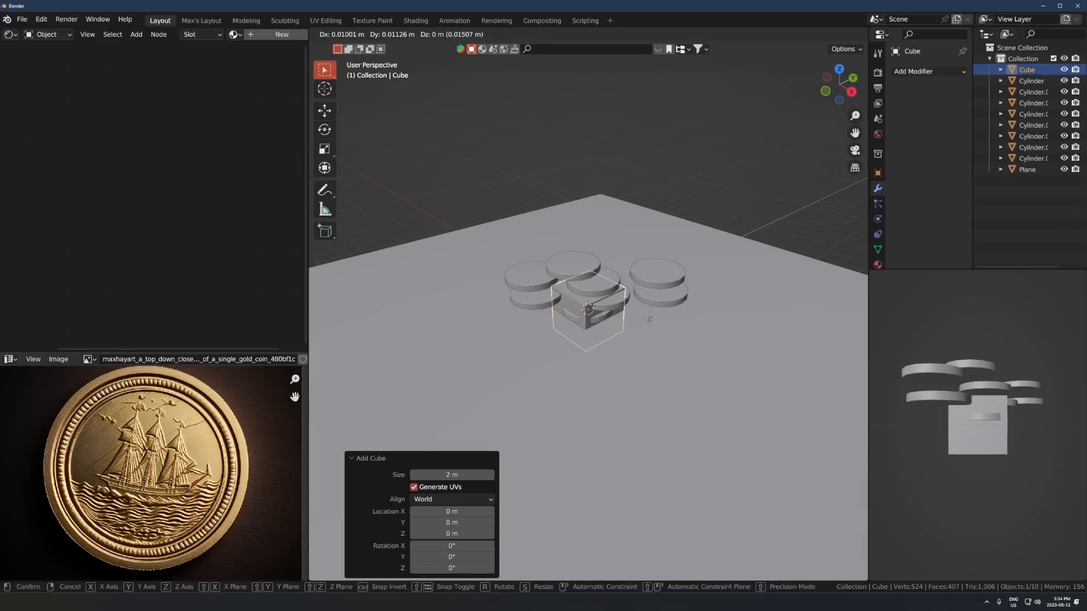
key(g)
click(531, 301)
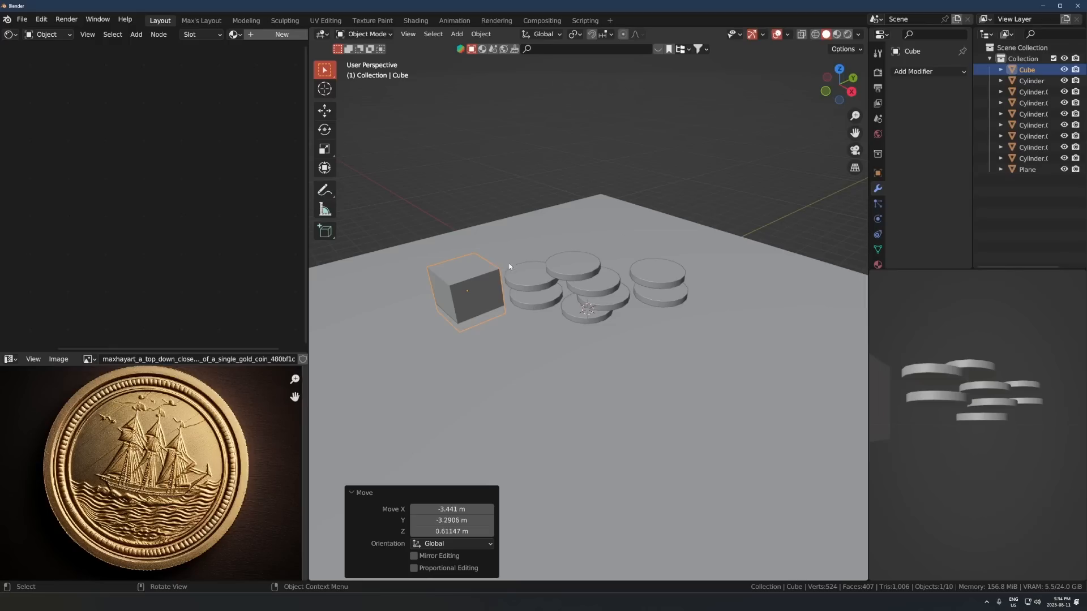
key(Delete)
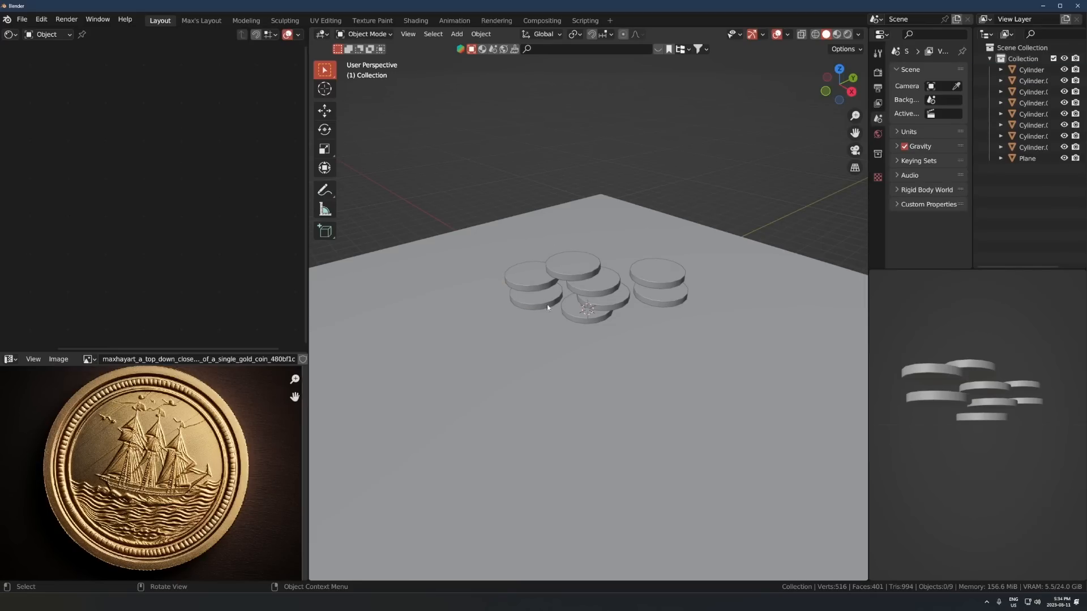
Select all eight coins and duplicate the group twice, placing one copy on each side of the original
drag(656, 261, 642, 260)
drag(528, 317, 526, 320)
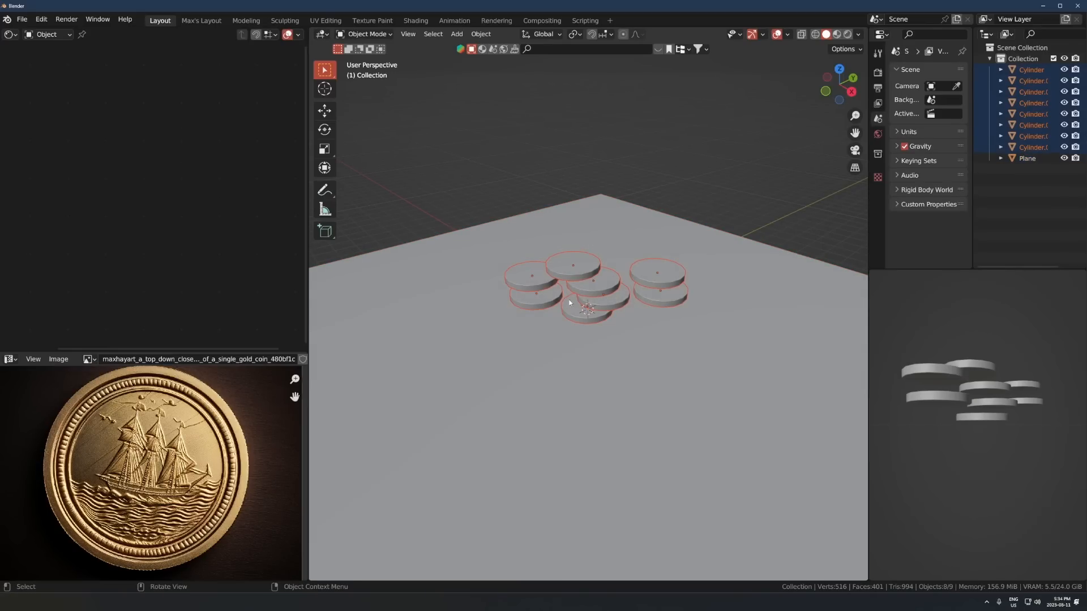
shift+click(589, 274)
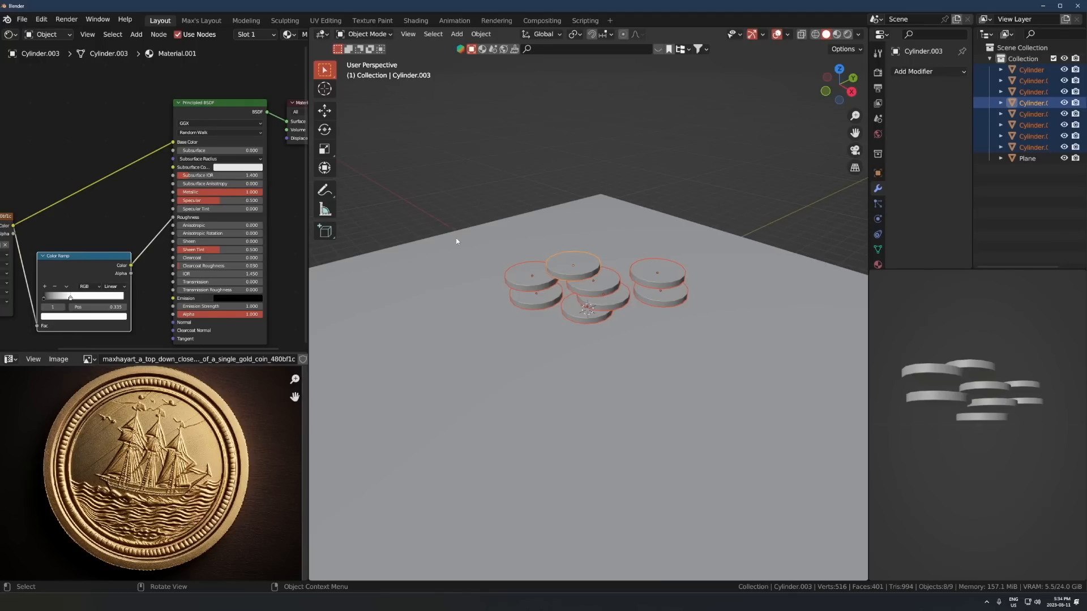
middle_drag(457, 241, 586, 260)
middle_drag(576, 301, 637, 291)
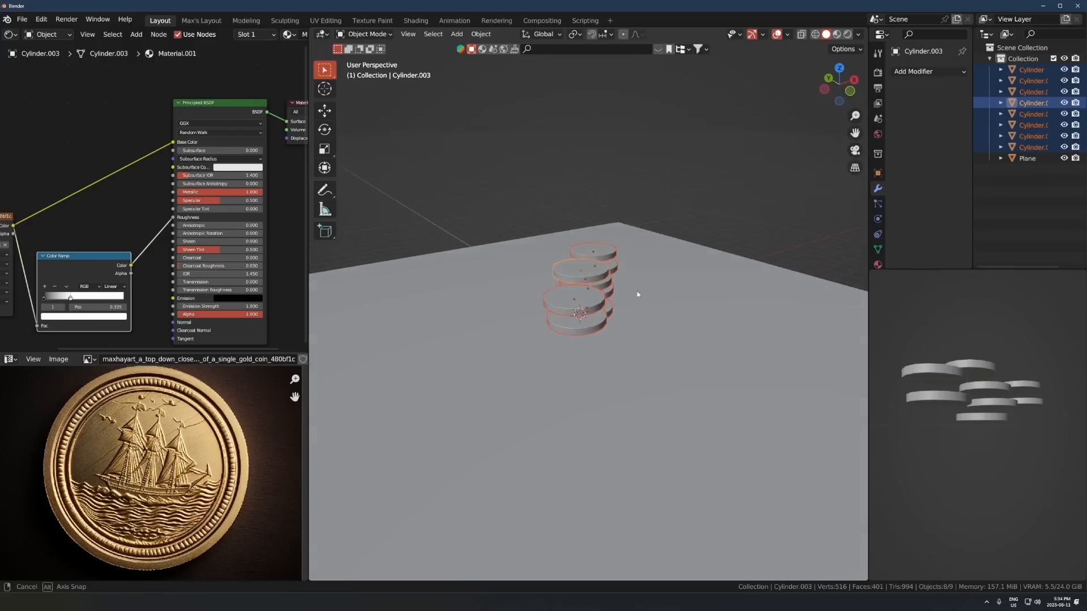
key(shift+d)
click(563, 282)
key(shift+d)
click(707, 281)
Select all 24 coins without the ground plane and stack two duplicate layers above them, adjusting the upper layer's position
middle_drag(717, 284, 699, 269)
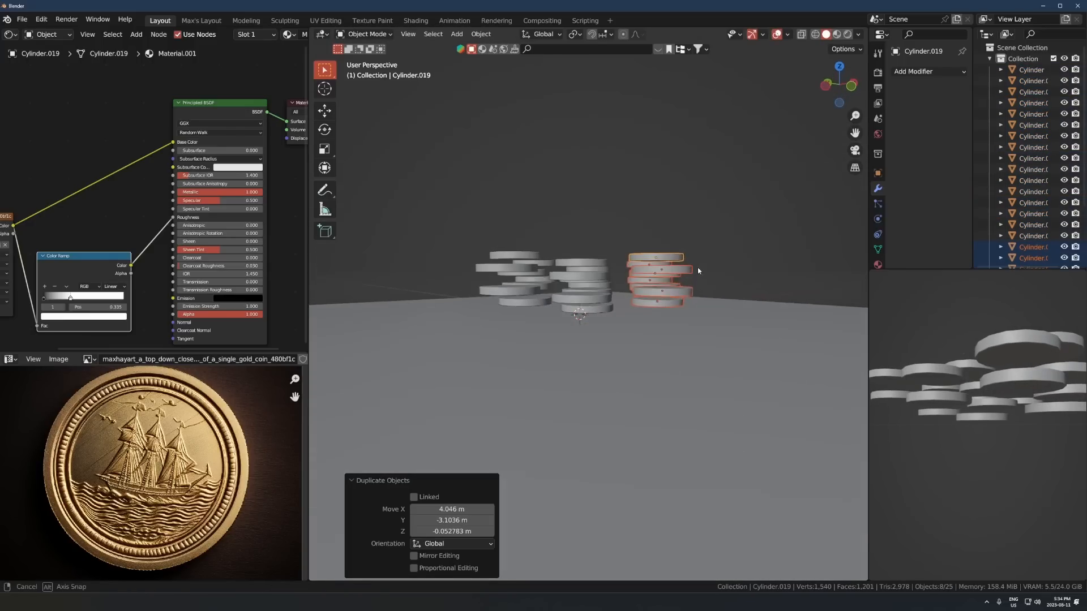
drag(716, 226, 478, 316)
ctrl+drag(476, 342, 378, 430)
key(shift+d)
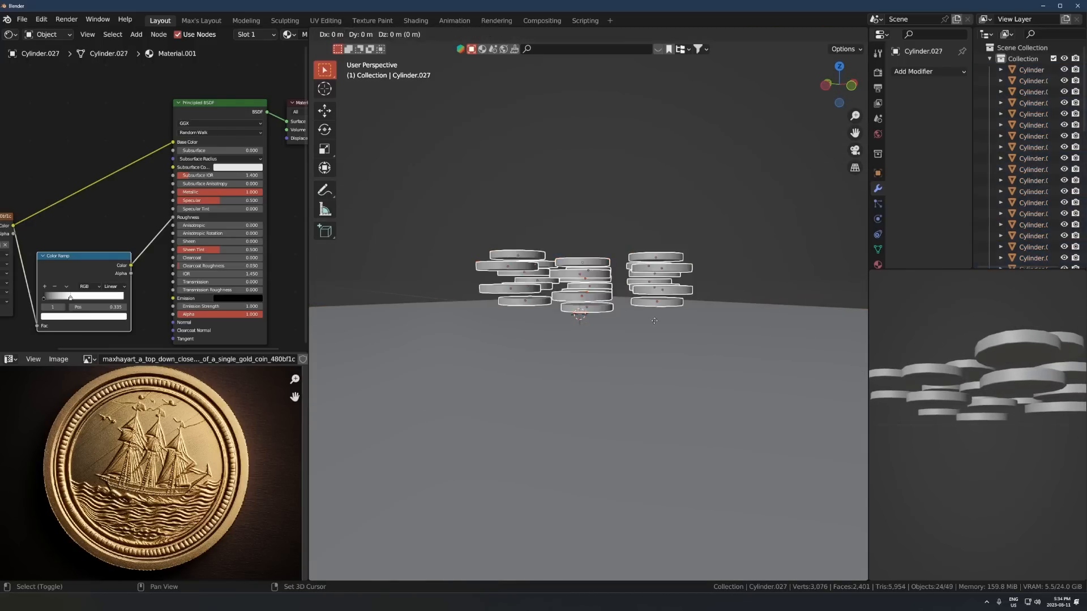
click(651, 255)
key(shift+d)
click(629, 175)
middle_drag(629, 174, 677, 206)
key(g)
click(660, 195)
Duplicate the top coin layer, rotate the copy about -85°, and position it as an upright column beside the stack
key(shift+d)
click(536, 200)
key(r)
click(465, 147)
key(g)
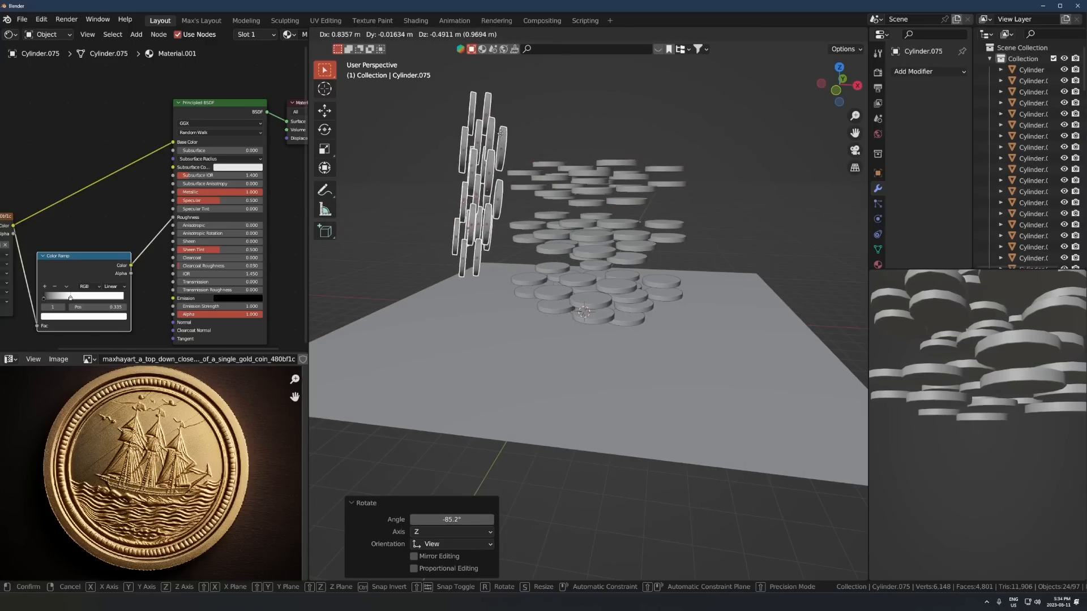
click(483, 157)
Duplicate the upright coin column to the opposite side of the stack, rotate it freely, and move it closer
key(shift+d)
click(753, 159)
middle_drag(753, 159, 746, 163)
scroll(736, 176, down, 2)
middle_drag(789, 203, 768, 206)
key(r)
key(r)
click(749, 204)
key(g)
click(726, 206)
Rotate the second upright coin column by about -5.9° around the view axis
middle_drag(708, 225, 716, 218)
key(r)
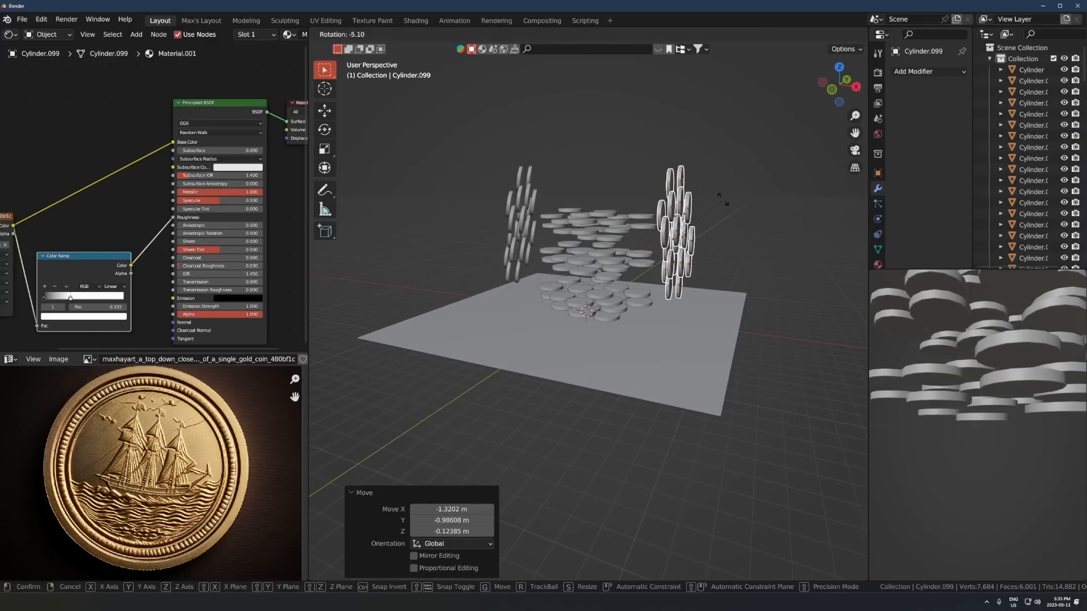
click(721, 201)
Select the ground plane and add it to the simulation as a passive rigid body
mouse_move(643, 241)
middle_down()
mouse_move(668, 216)
mouse_move(640, 253)
mouse_move(661, 249)
middle_up()
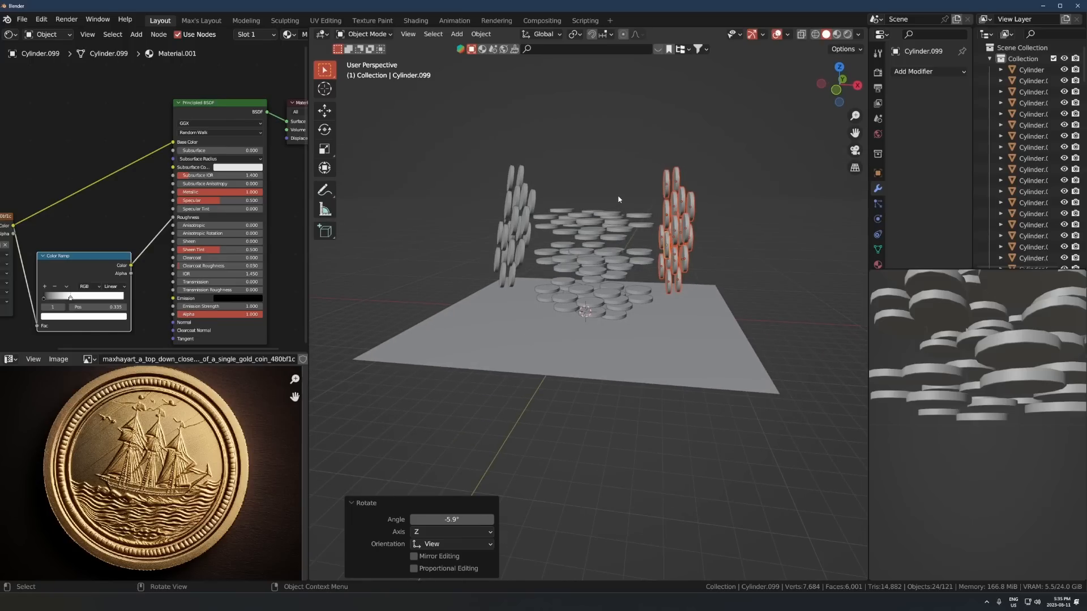
click(699, 313)
key(Tab)
scroll(713, 331, up, 3)
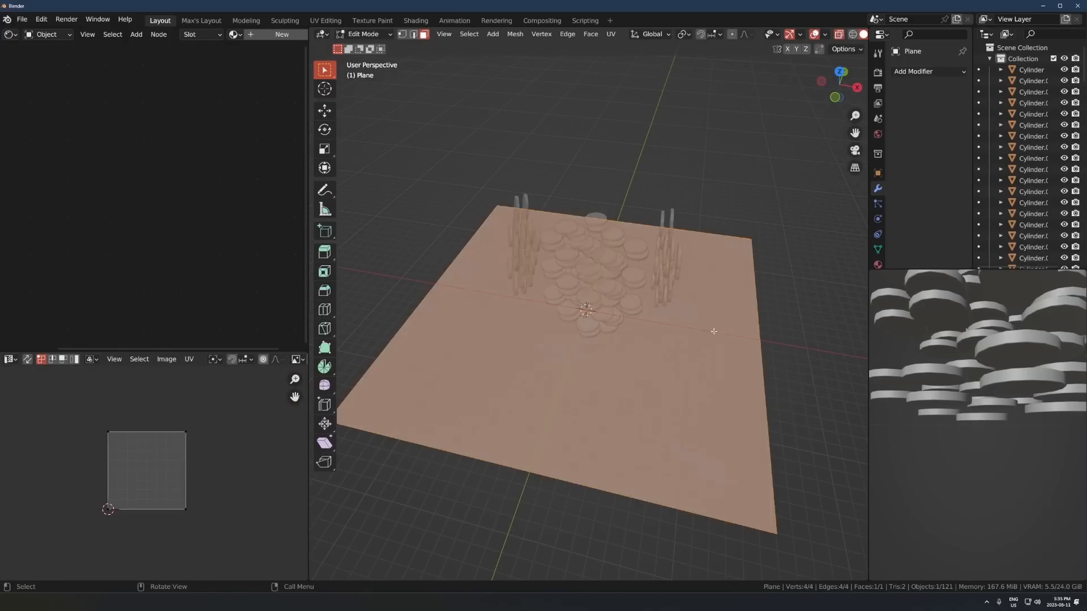
key(Tab)
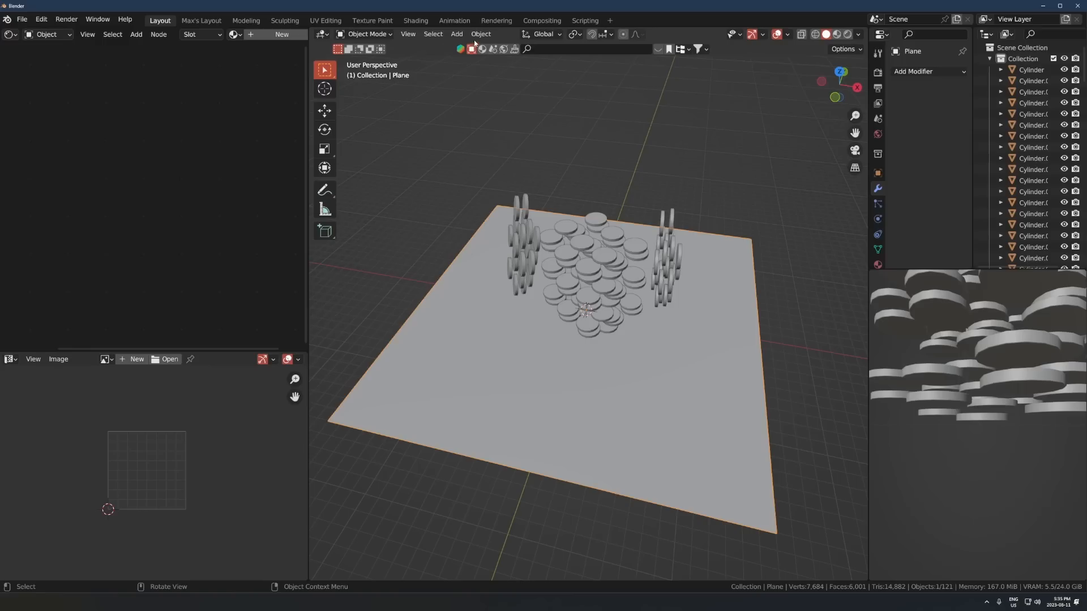
click(481, 34)
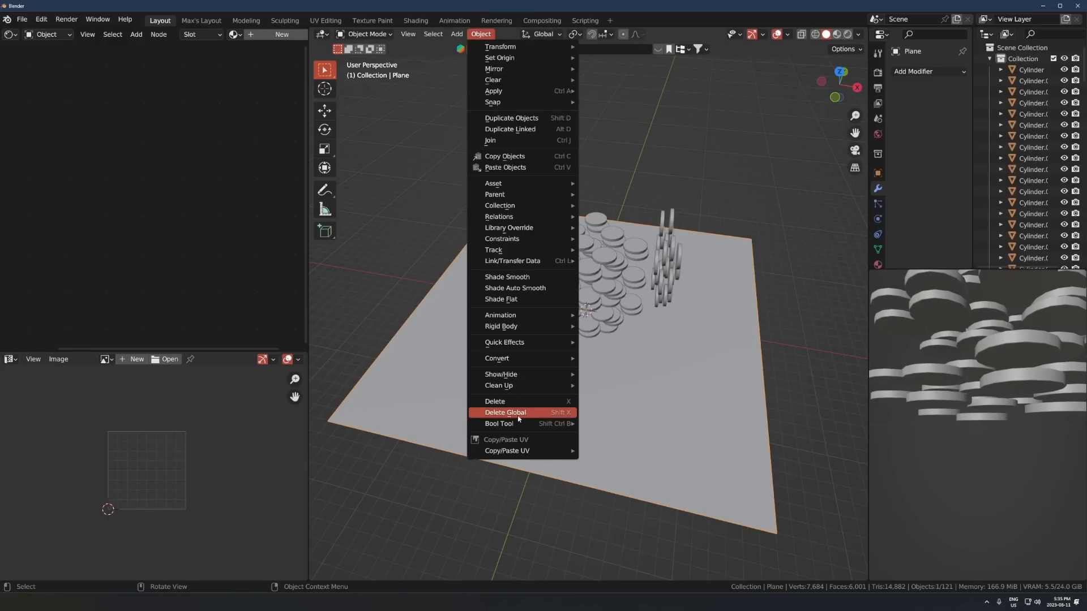
mouse_move(544, 325)
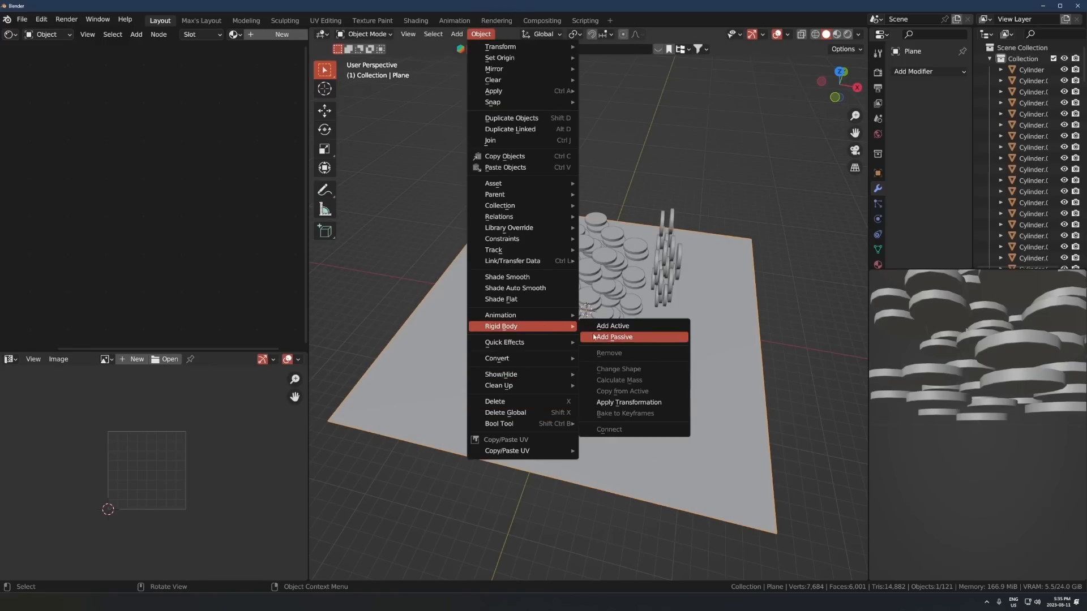
click(611, 338)
Scale up the ground plane so it extends well beyond the coins, and apply its scale
key(s)
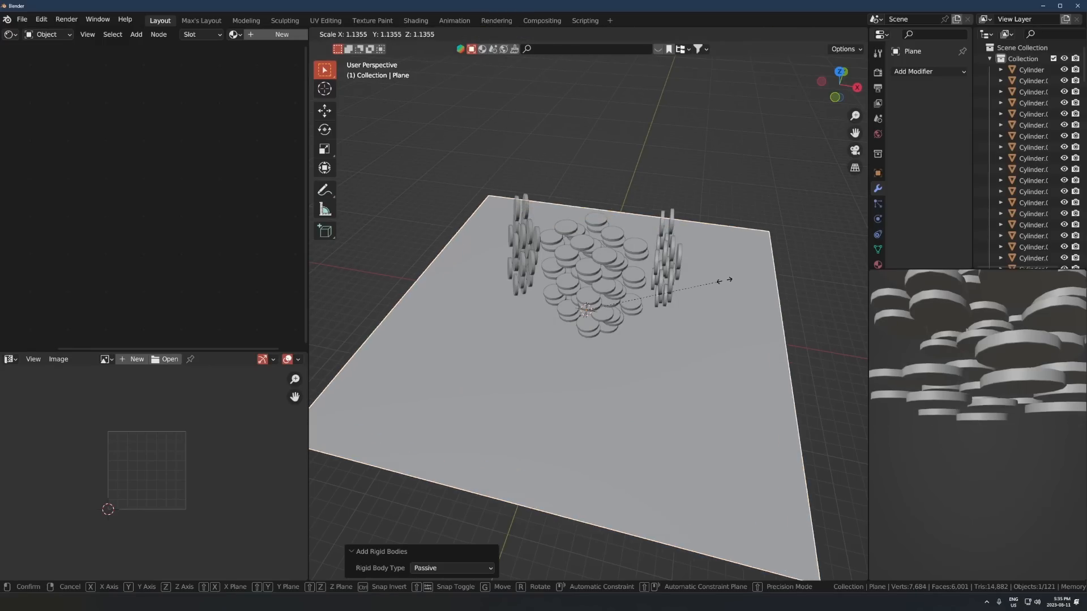
click(762, 276)
key(ctrl+a)
key(s)
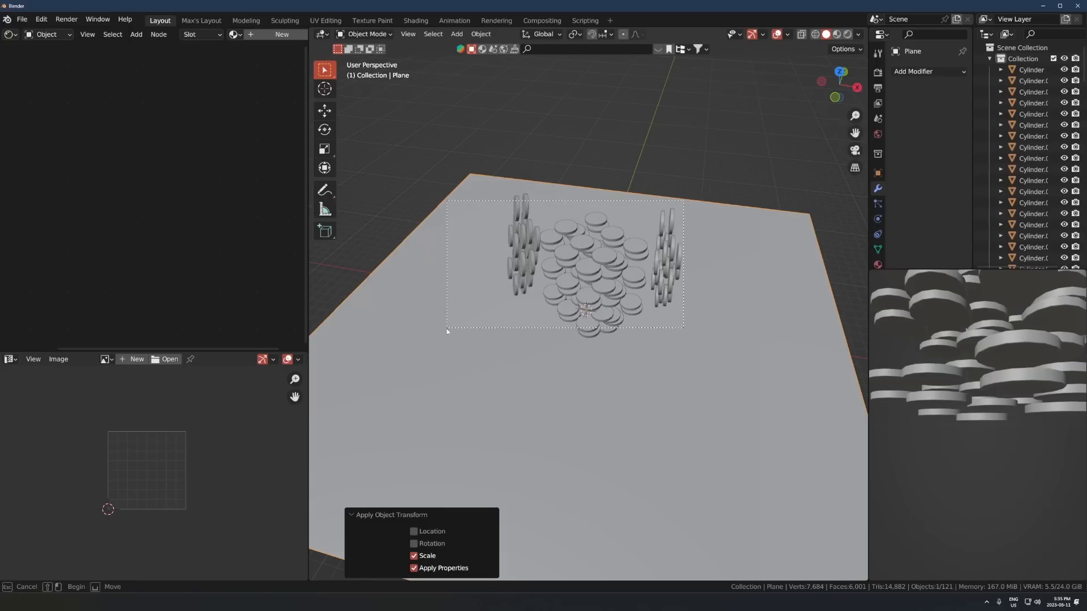
Select all 120 coins without the ground plane and make a coin in the top layer the active object
key(ctrl+i)
shift+click(569, 249)
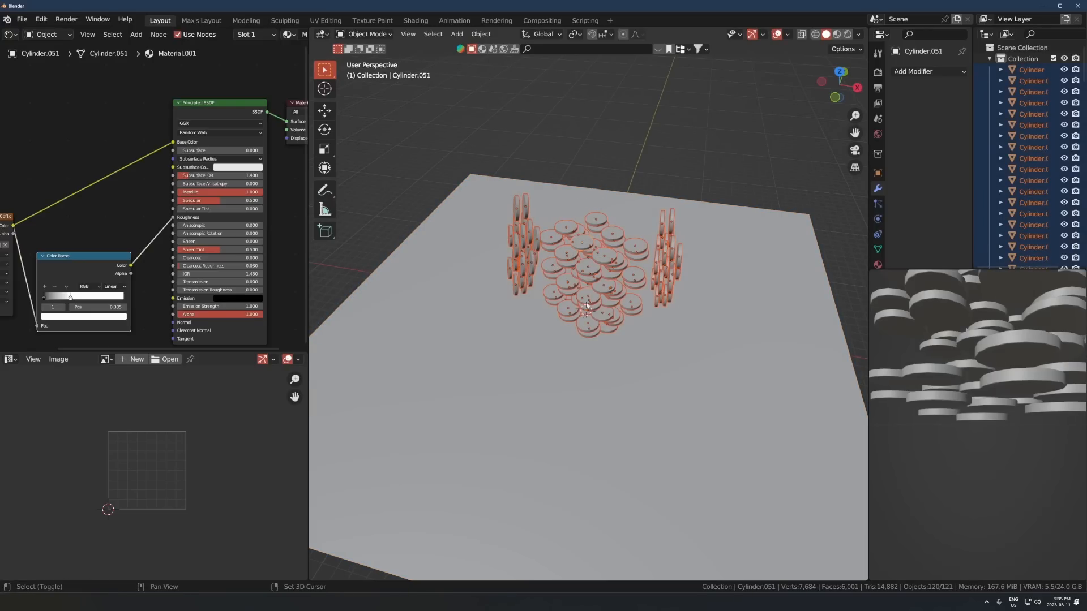
middle_drag(593, 282, 574, 191)
scroll(583, 234, up, 5)
shift+click(529, 197)
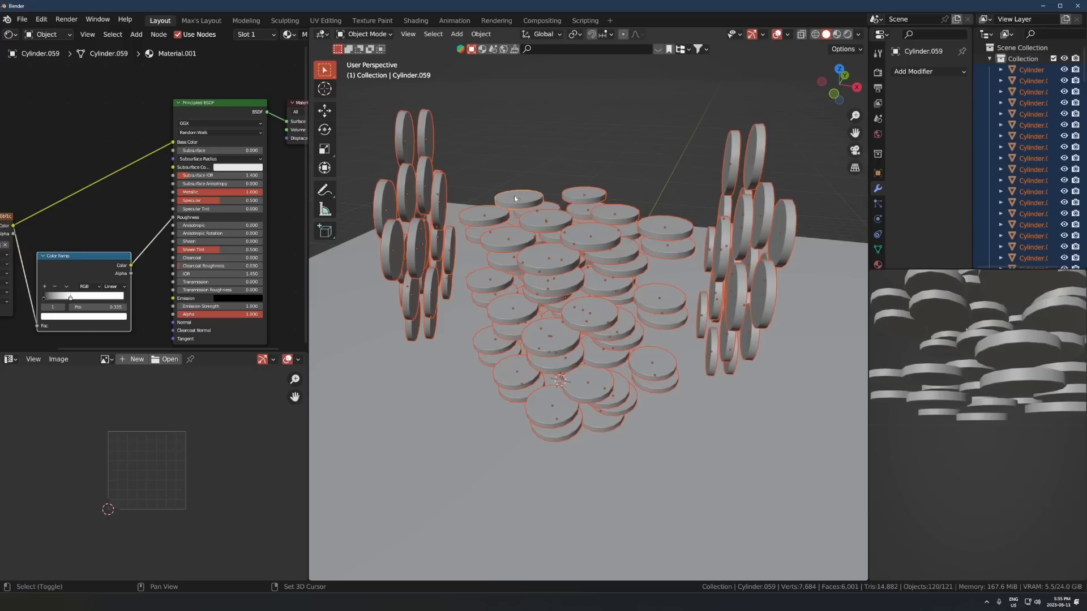
shift+click(515, 197)
shift+click(517, 196)
Add the selected coins to the simulation as active rigid bodies
click(481, 35)
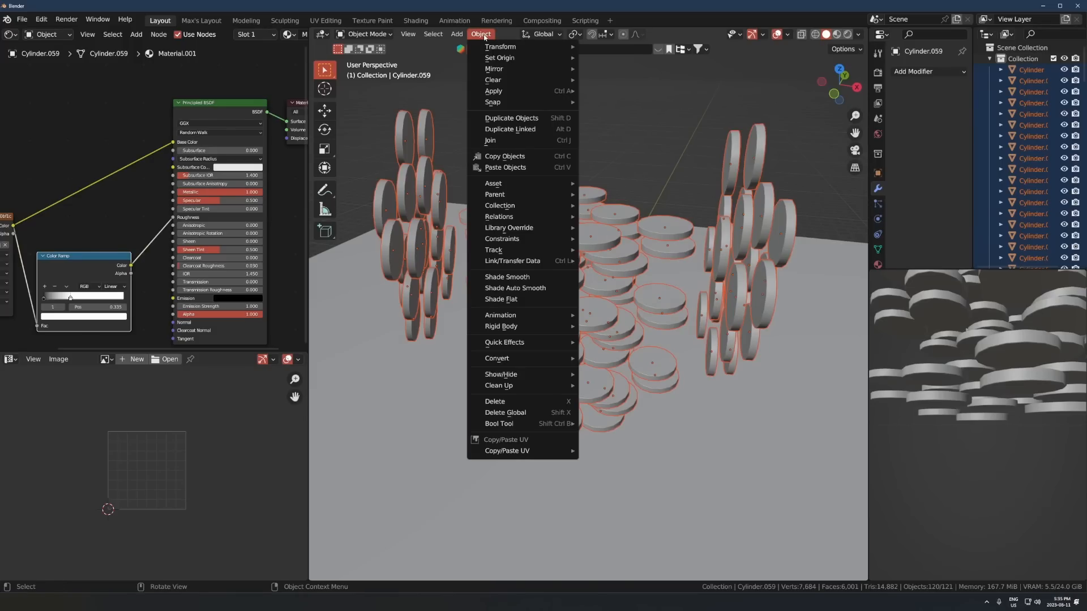
mouse_move(526, 327)
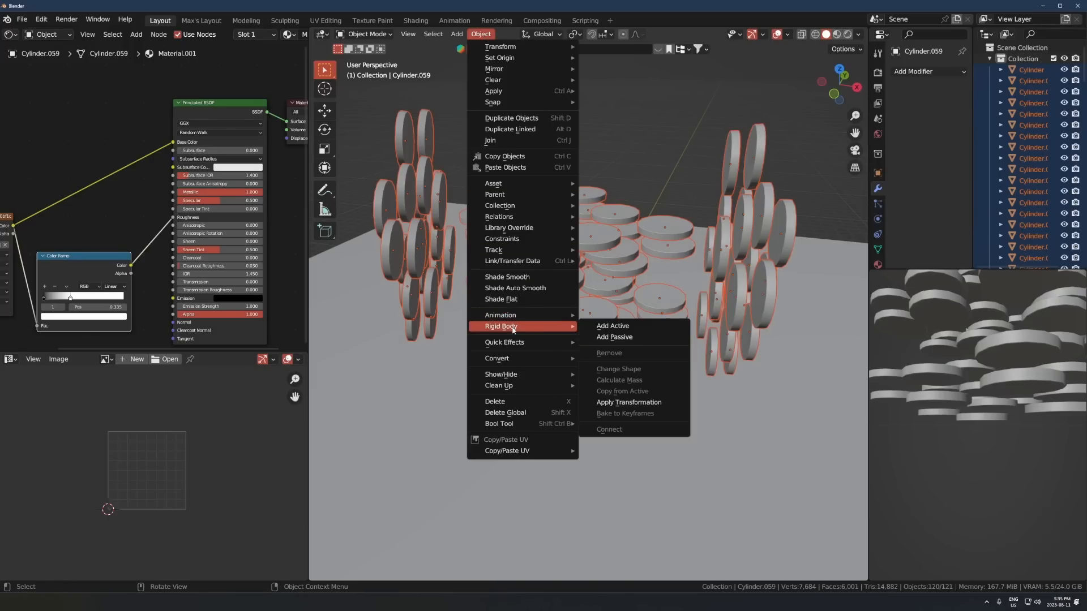
click(612, 326)
scroll(620, 304, down, 5)
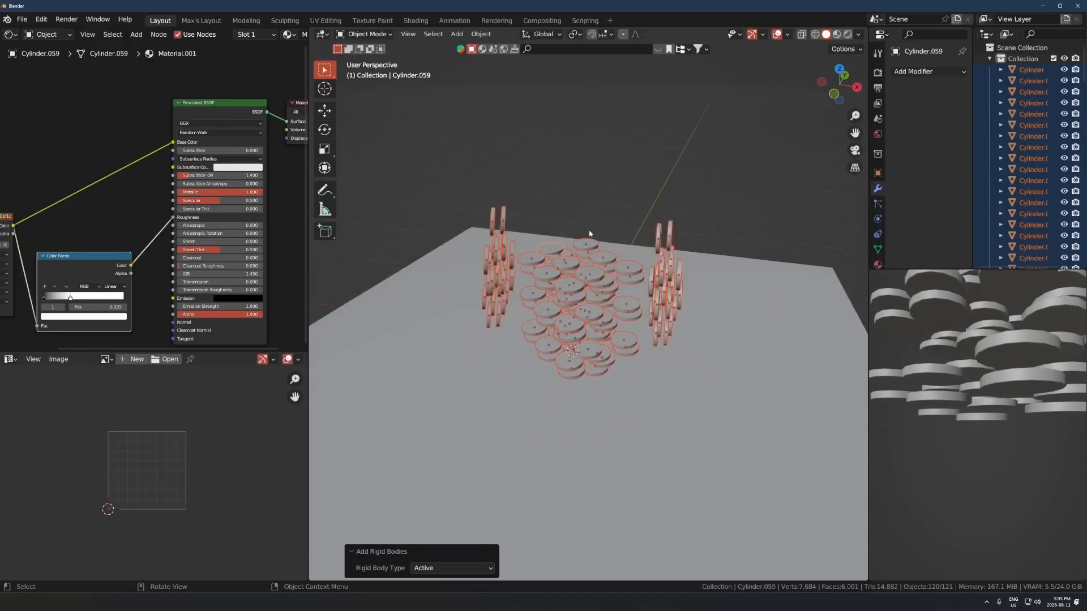
Clear the selection, play the simulation until the coins have dropped onto the plane, and stop it at frame 109
key(alt+a)
key(space)
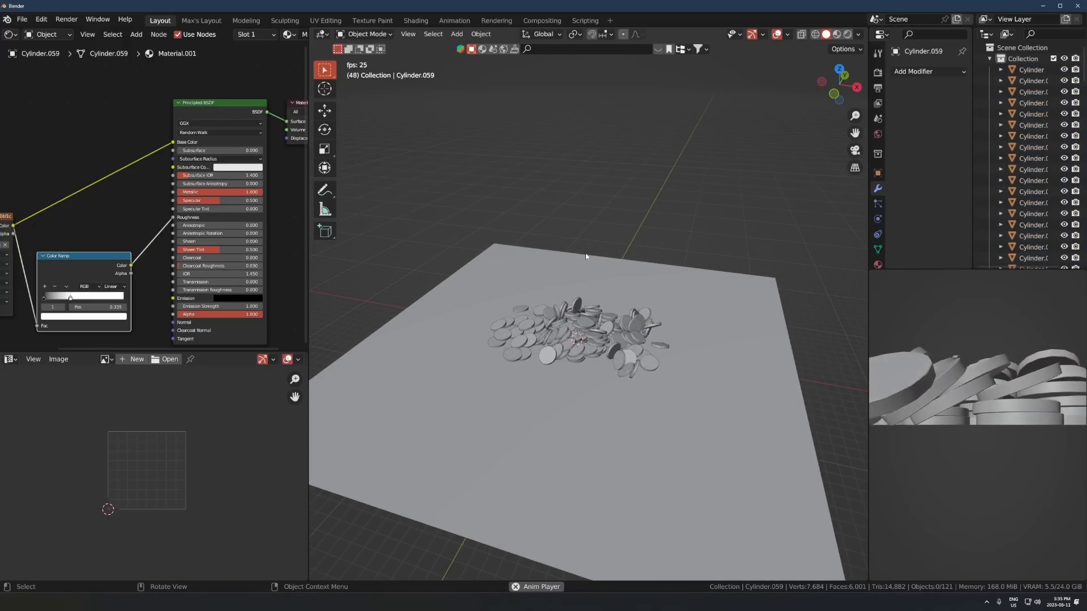
key(space)
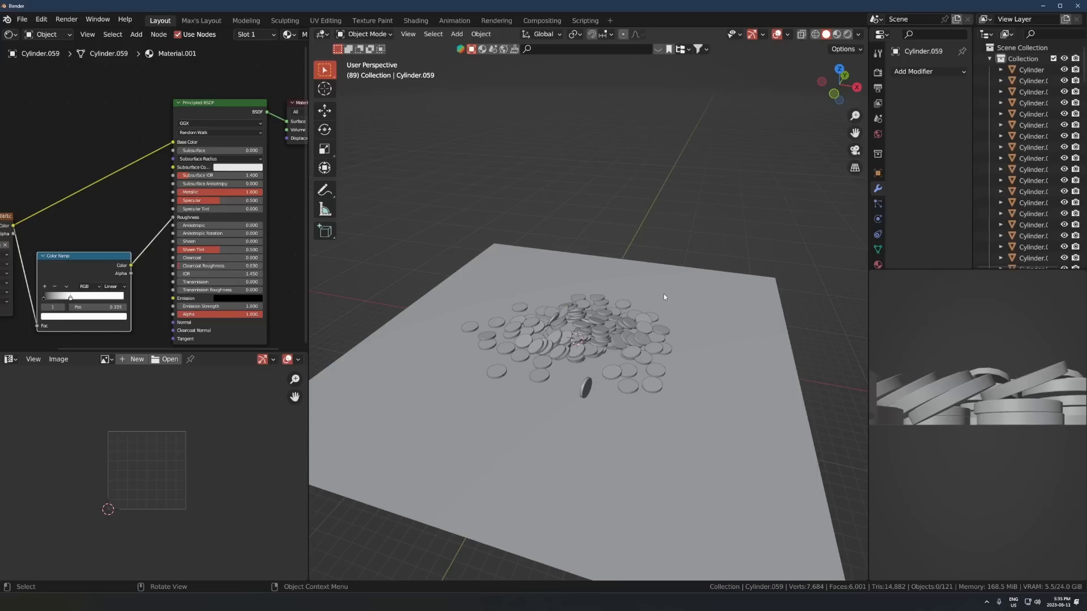
key(space)
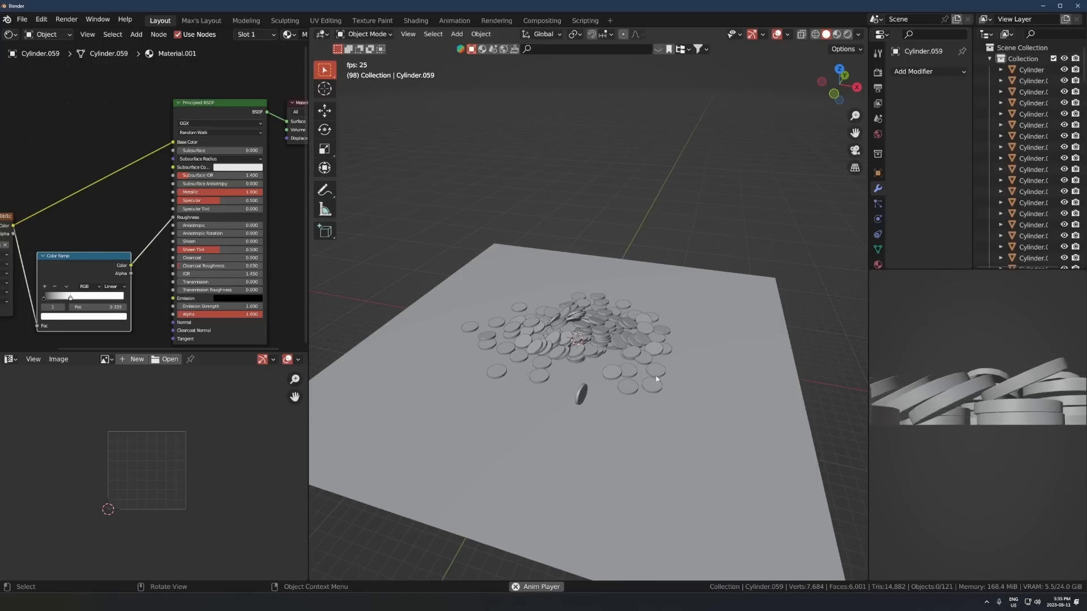
key(space)
middle_drag(620, 349, 546, 311)
scroll(546, 310, up, 6)
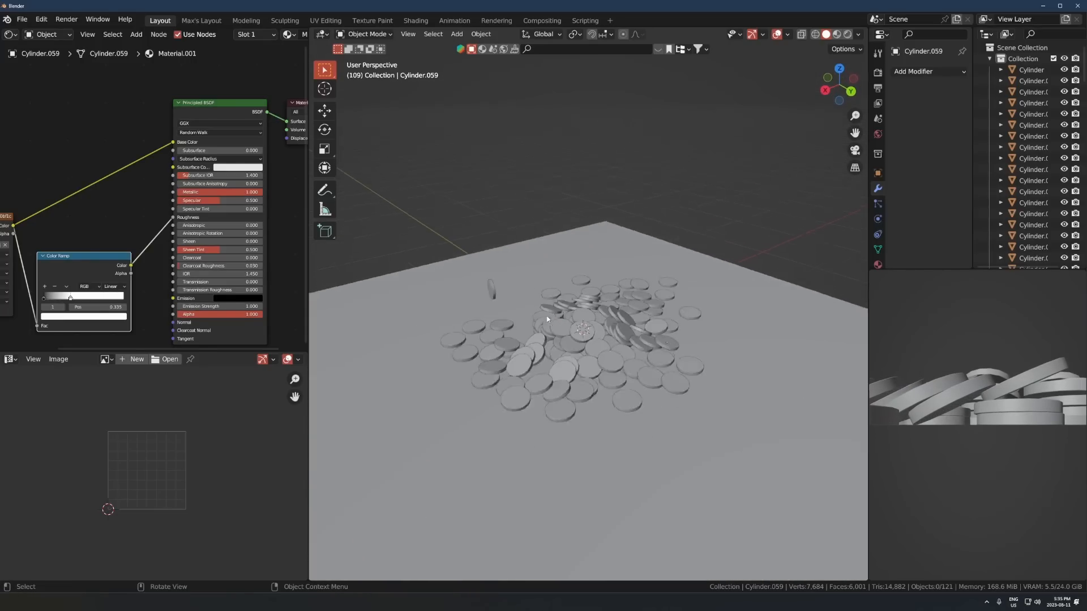
Try to select all the fallen coins around the pile at once
click(421, 276)
middle_drag(421, 279, 622, 319)
scroll(454, 318, down, 3)
click(595, 333)
drag(645, 300, 470, 422)
click(622, 341)
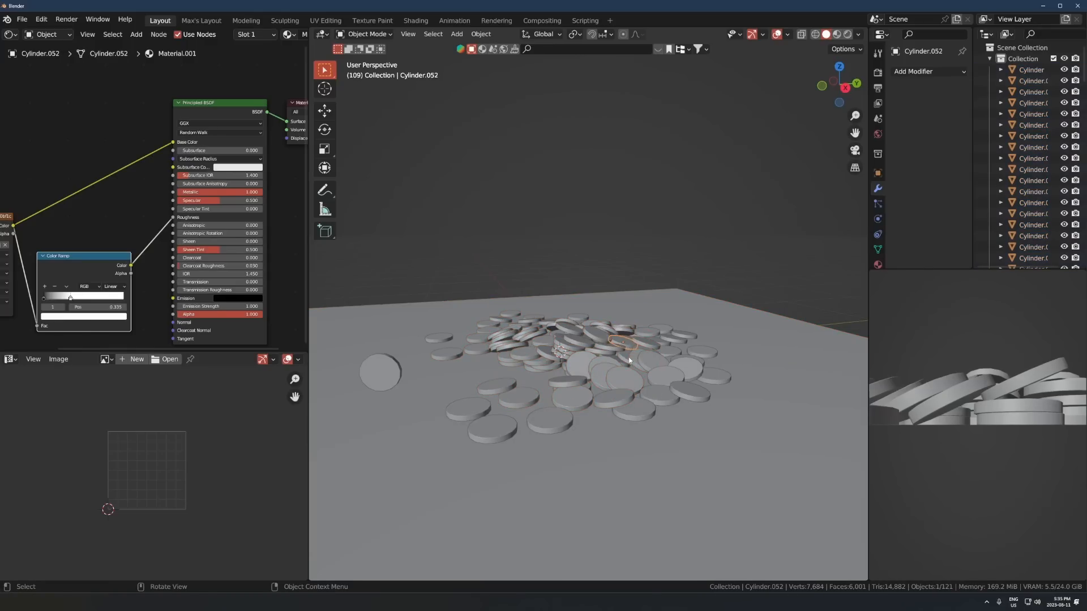
drag(667, 299, 457, 427)
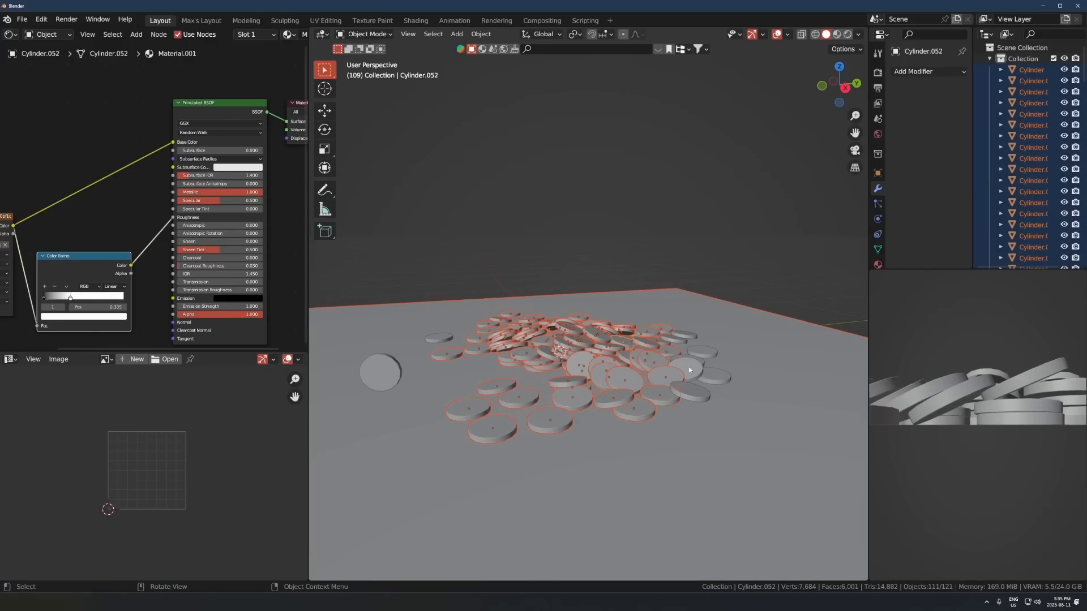
Select all 120 fallen coins without the ground plane and make a coin in the middle of the pile active
click(602, 336)
middle_drag(606, 342, 616, 357)
scroll(622, 340, down, 3)
drag(649, 273, 449, 437)
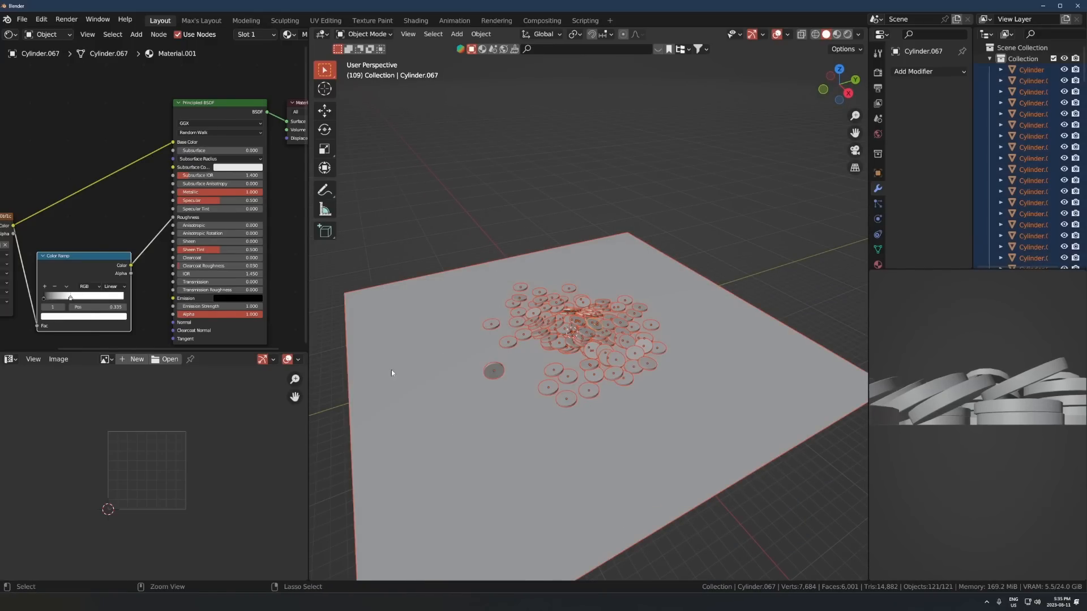
shift+click(583, 328)
scroll(584, 340, up, 4)
middle_drag(623, 446, 603, 429)
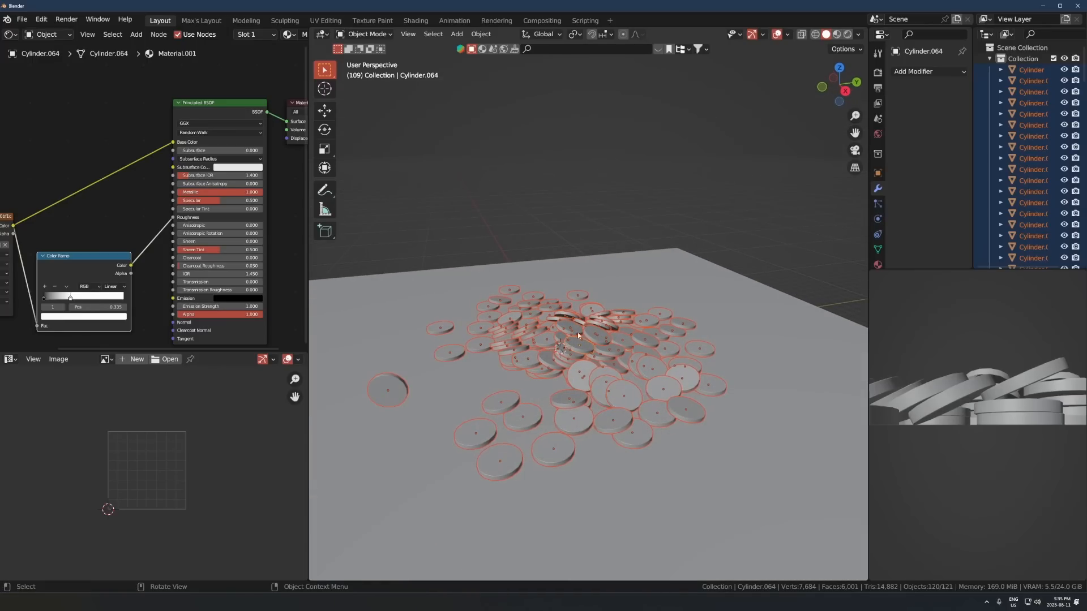
Apply the rigid body transformation to the selected coins and remove their rigid body physics
click(481, 34)
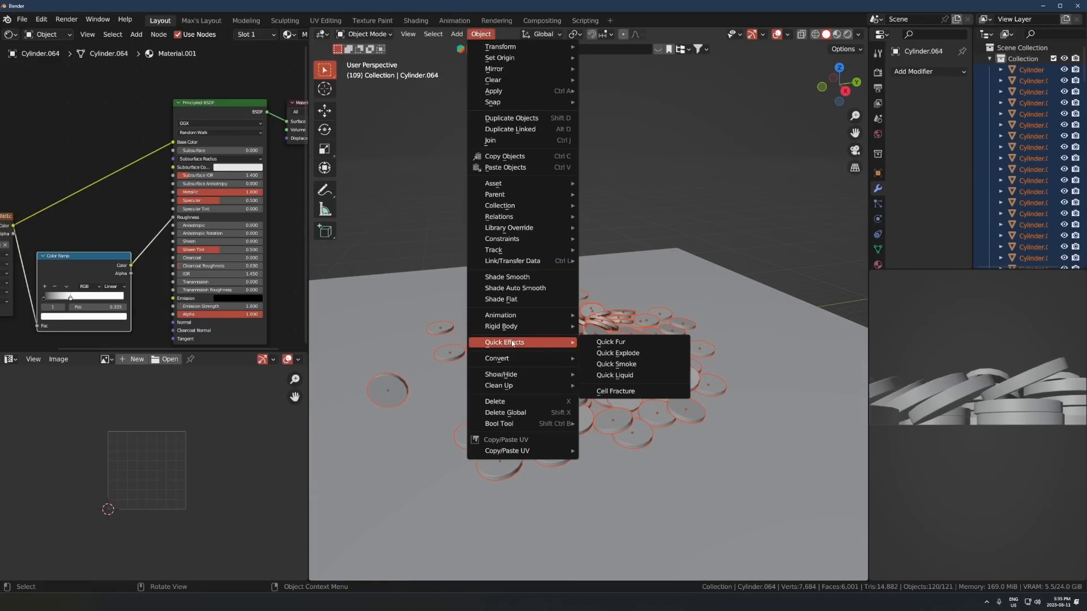
mouse_move(506, 331)
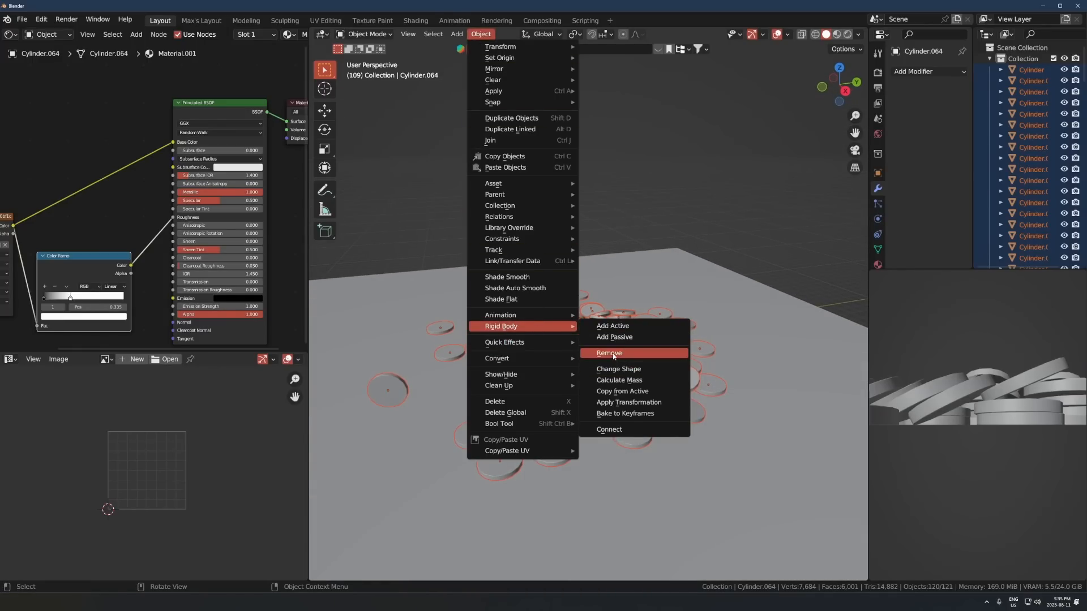
click(609, 404)
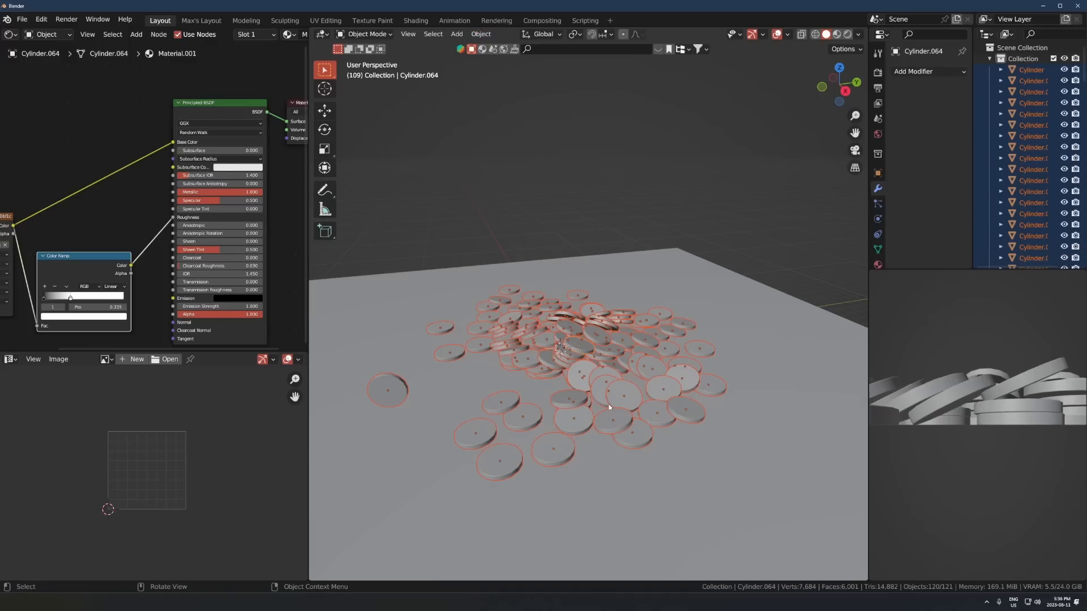
click(488, 35)
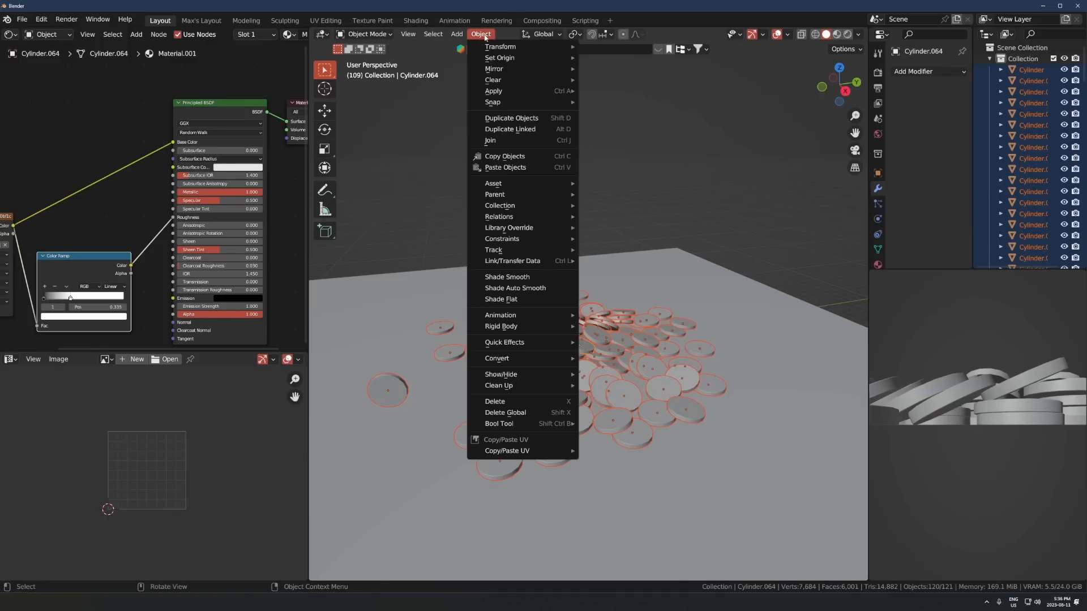
mouse_move(503, 328)
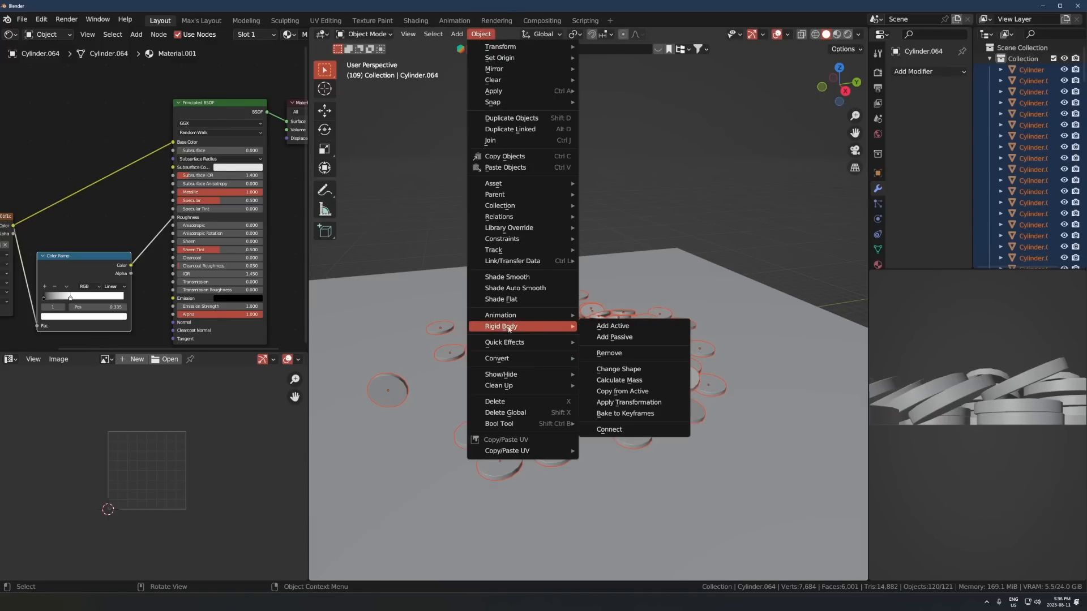
click(619, 354)
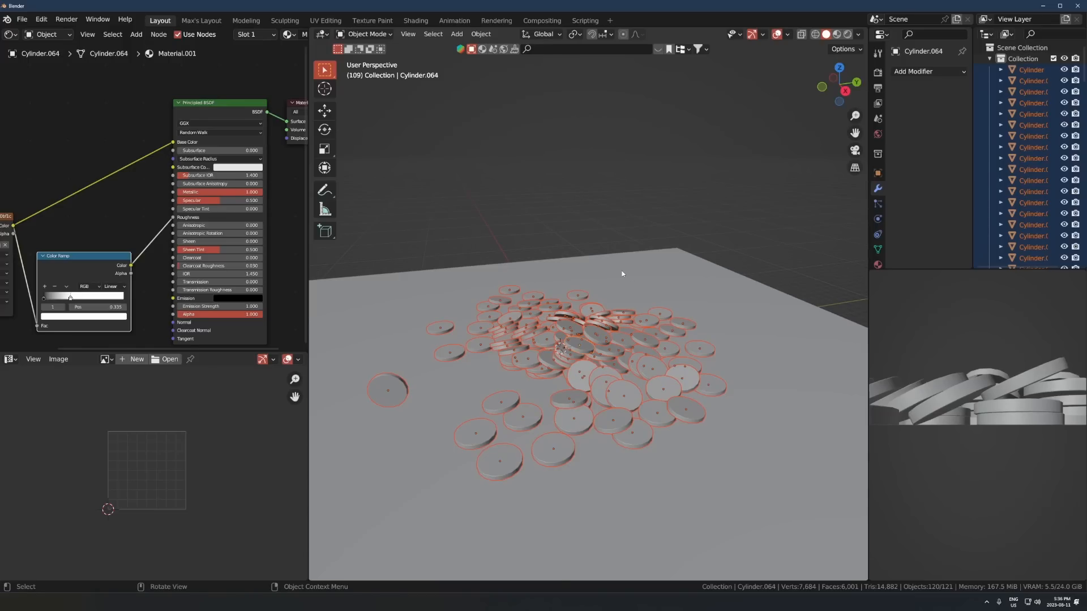
Play the animation briefly and inspect the pile to check that the coins keep their fallen positions
key(space)
key(space)
key(g)
right_click(653, 314)
scroll(567, 266, down, 3)
middle_drag(568, 266, 595, 268)
scroll(617, 367, up, 5)
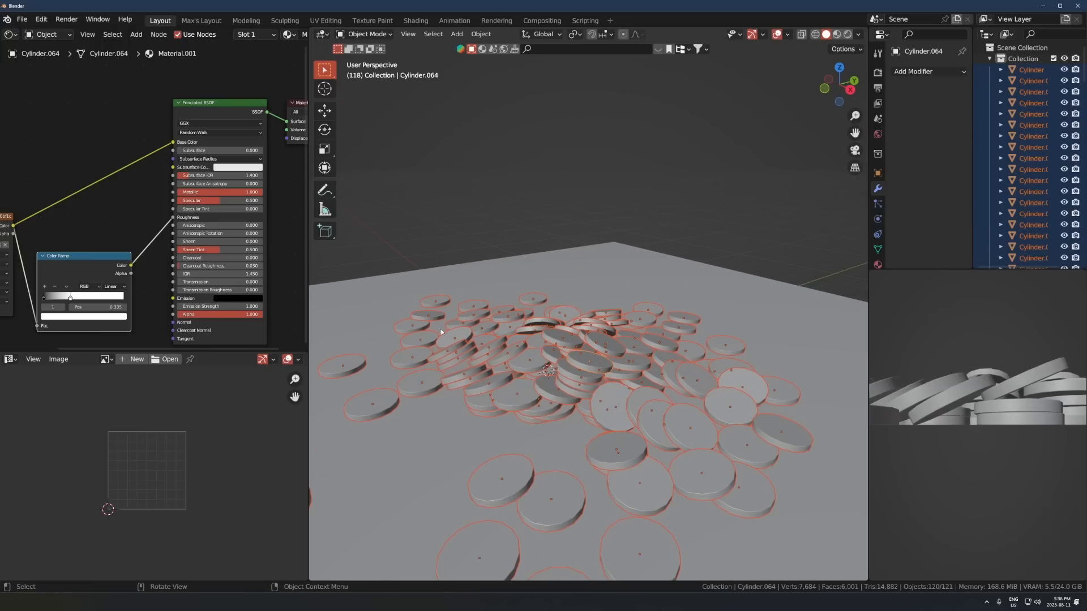
scroll(548, 360, down, 3)
middle_drag(548, 360, 585, 352)
Join the selected coins into one object and place two duplicates, the first about 9.3 m along X and 11 m along Y
key(ctrl+j)
middle_drag(642, 290, 611, 374)
key(KP_7)
scroll(612, 362, down, 5)
key(shift+d)
click(659, 287)
key(shift+d)
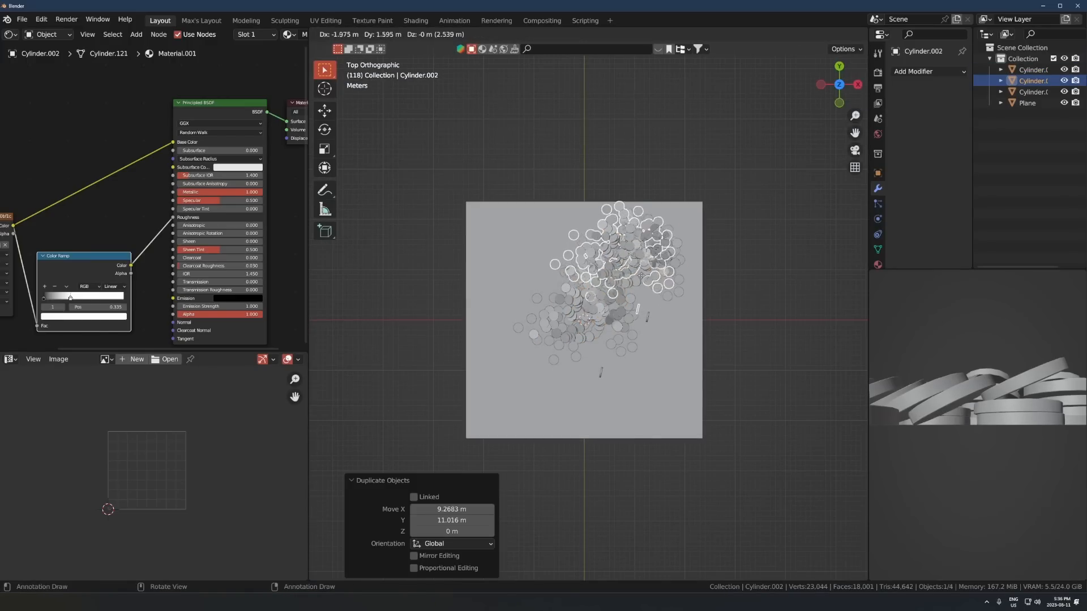
click(577, 265)
Rotate the two duplicated coin piles in top view to vary their arrangement, and clear the selection
key(r)
click(615, 198)
drag(616, 197, 668, 239)
key(r)
click(678, 298)
key(ctrl+z)
key(ctrl+z)
key(ctrl+z)
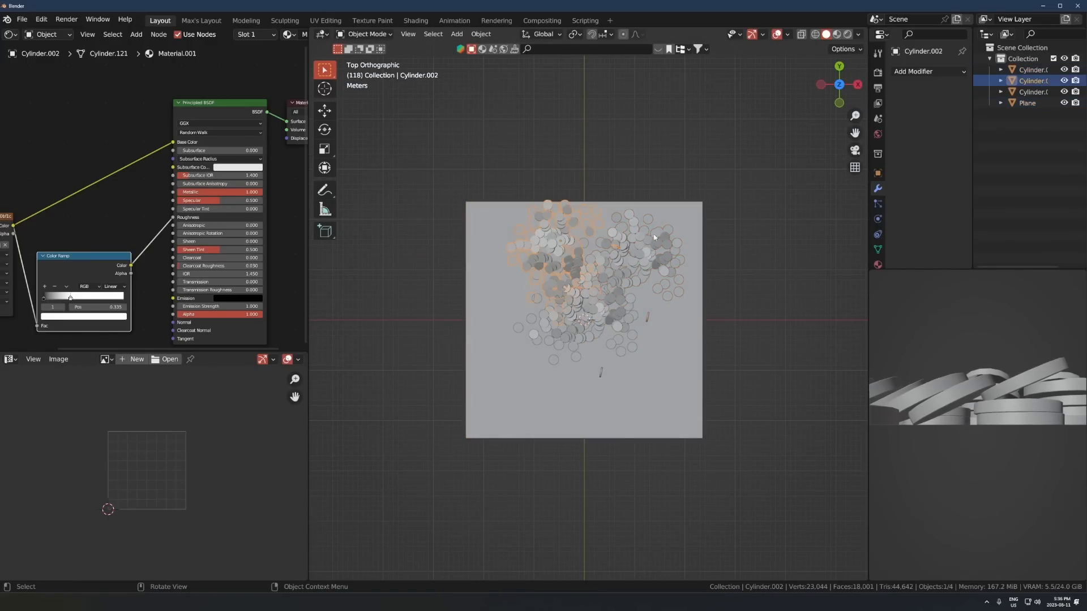
click(736, 323)
Display the three coin piles in rendered shading
key(z)
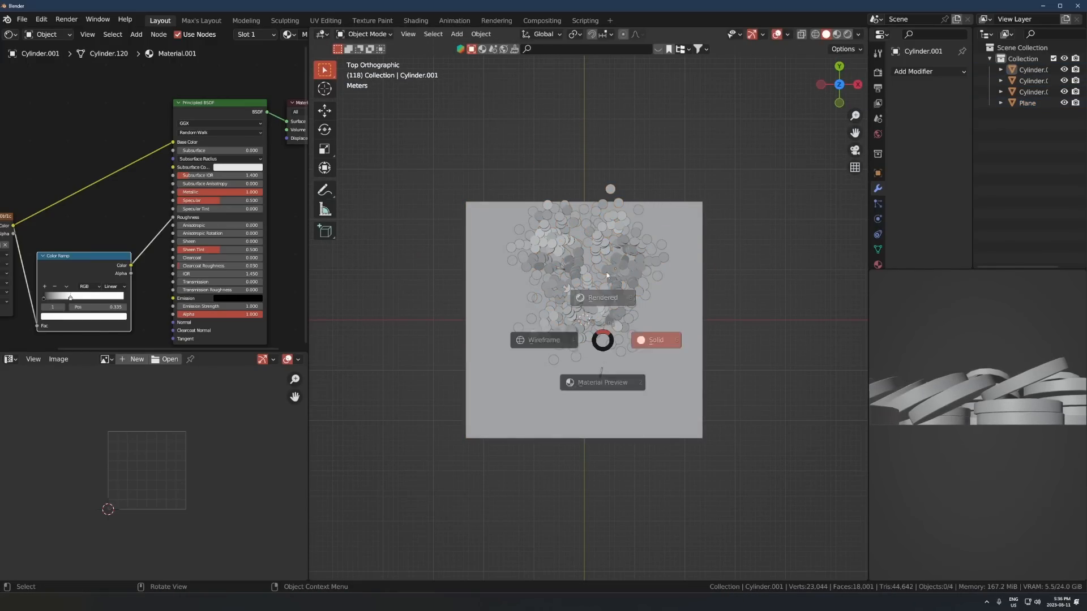
click(601, 297)
middle_drag(721, 333, 713, 294)
scroll(556, 231, up, 4)
Try placing a further duplicate of the second coin pile on the ground with a Z rotation, and undo it
click(556, 231)
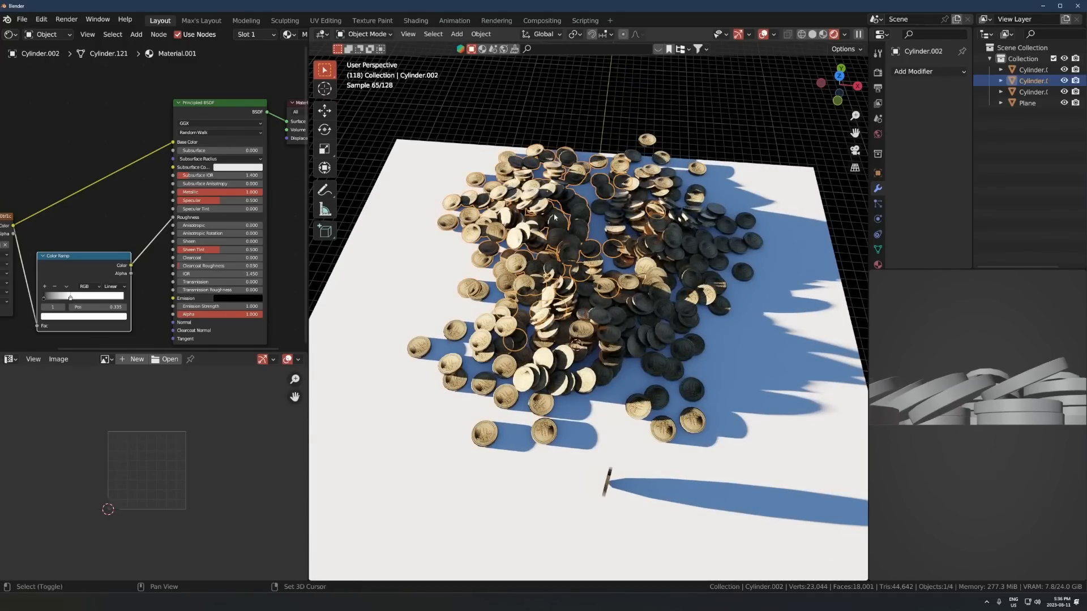
key(shift+d)
key(shift+z)
click(461, 252)
key(r)
key(z)
click(695, 274)
key(g)
key(Escape)
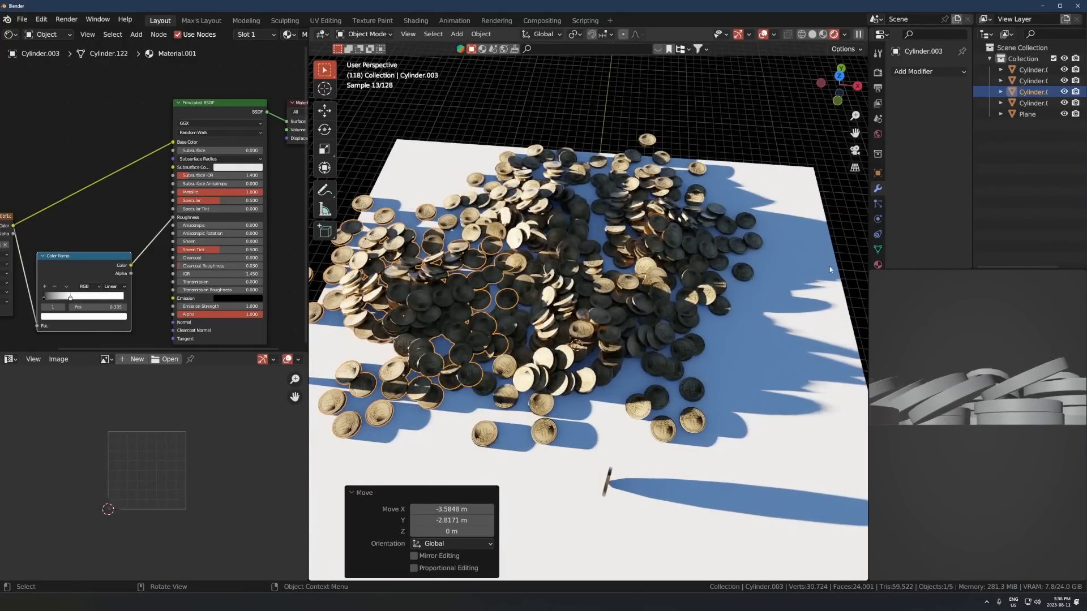
key(ctrl+z)
key(ctrl+z)
Select the three coin piles and scale them down to 0.2
click(514, 279)
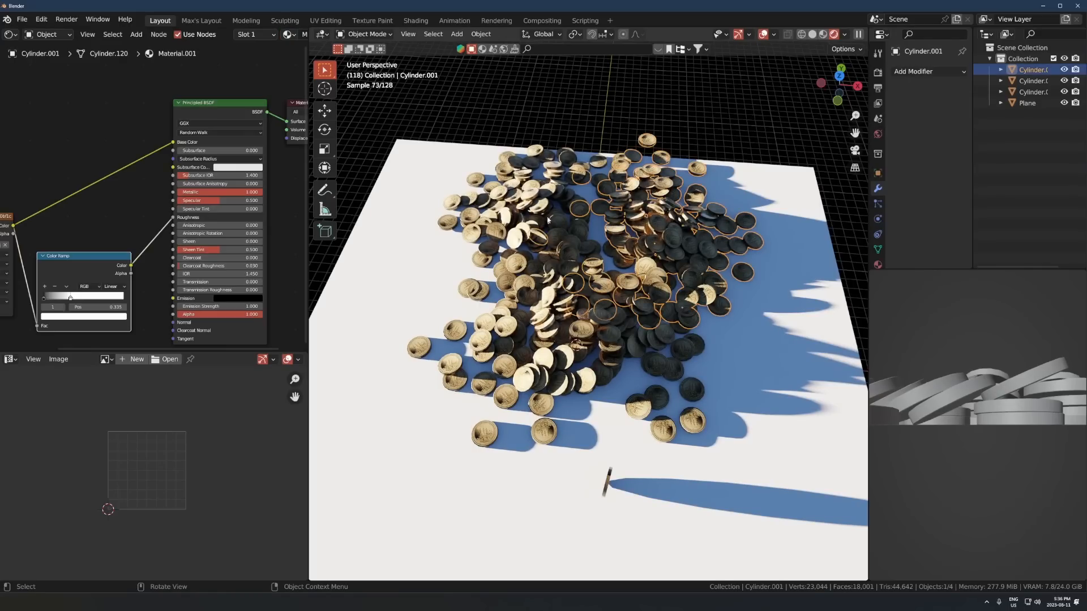
shift+click(651, 244)
shift+click(673, 362)
key(s)
click(628, 277)
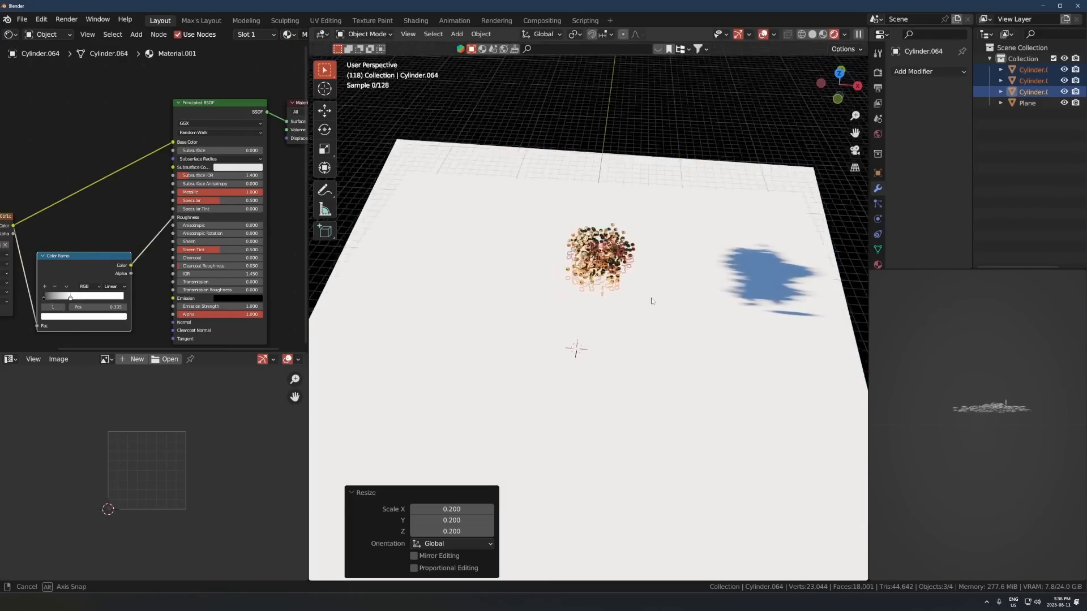
key(KP_1)
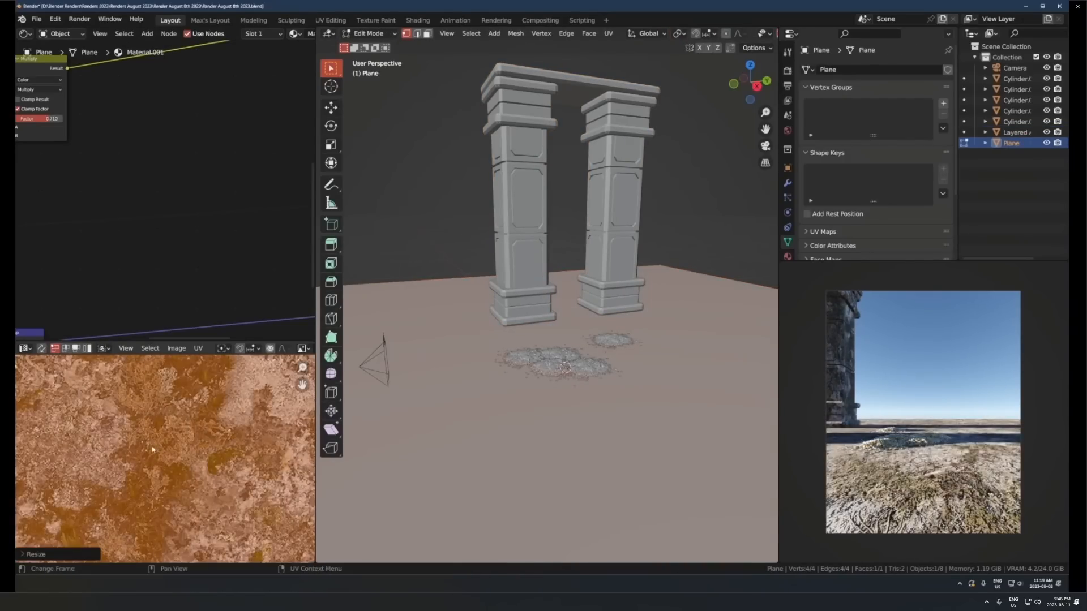
Add the Arched Sanctuary Walkway asset from the Surreal Architecture catalog to the scene and move it into place near the coin piles
scroll(199, 446, down, 2)
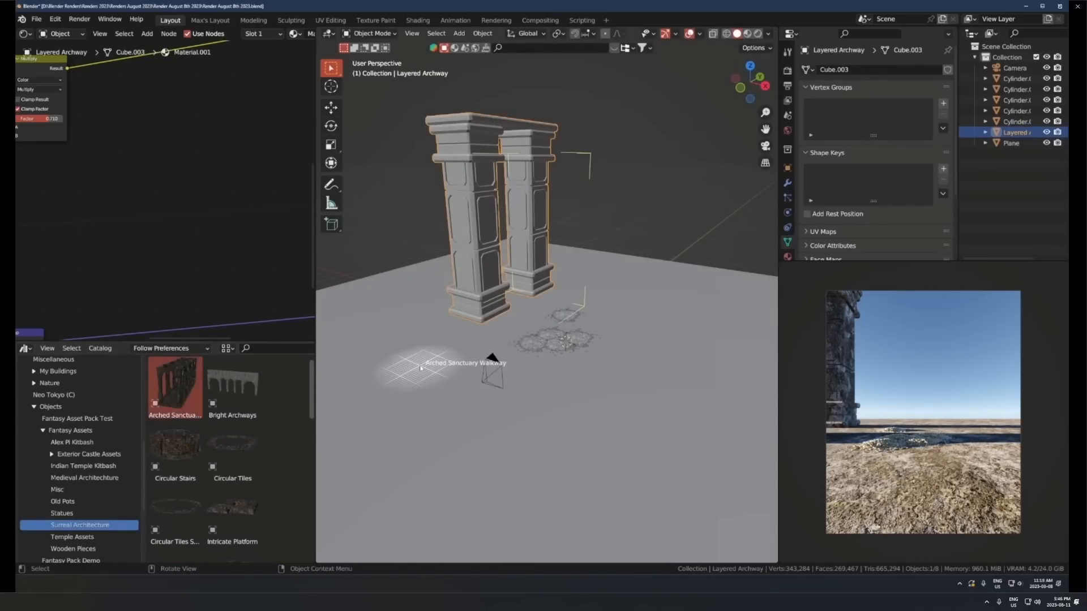
drag(501, 374, 491, 378)
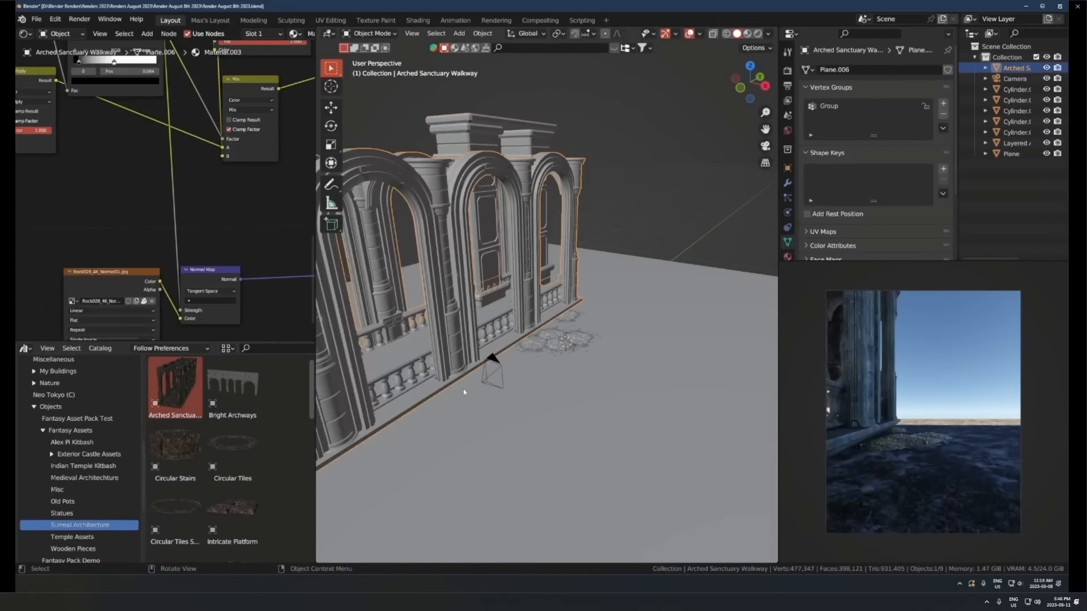
scroll(464, 390, down, 3)
key(g)
key(y)
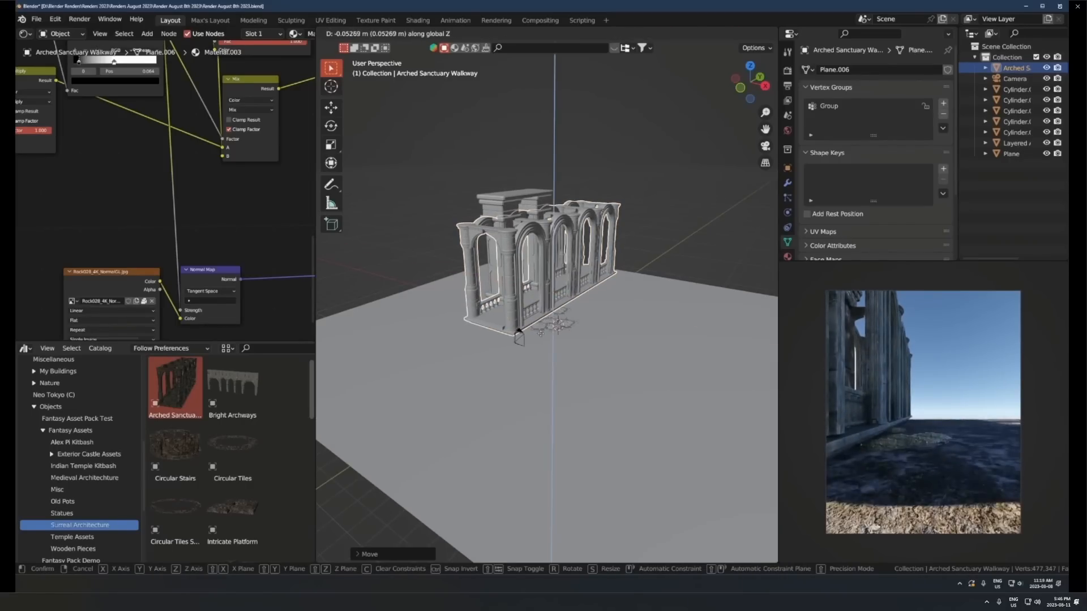
click(661, 277)
Scale down the arched walkway so it fits alongside the coin piles
key(s)
click(630, 286)
key(g)
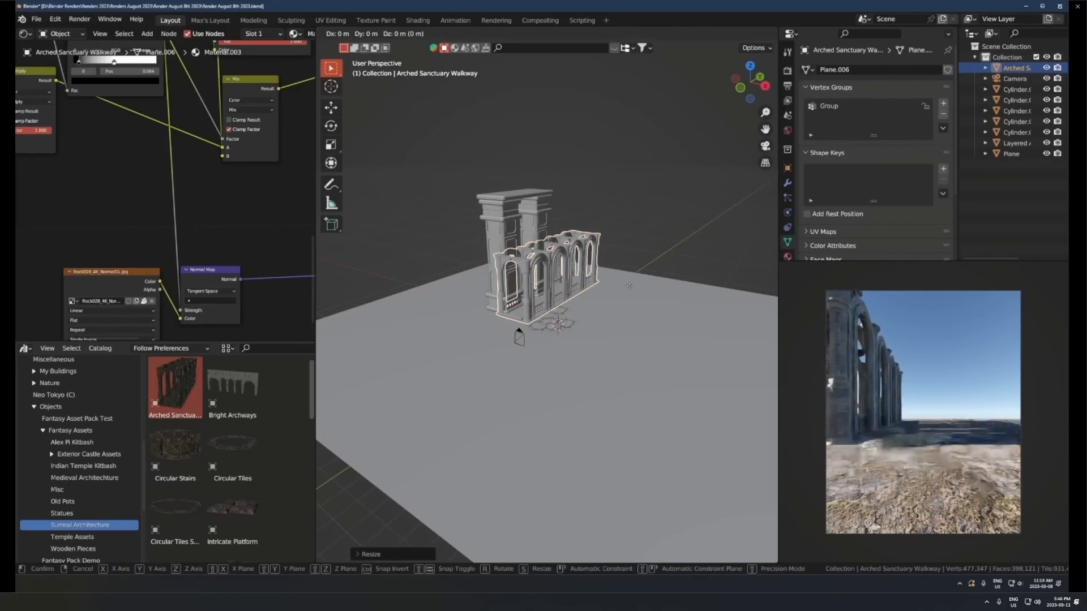
key(Escape)
Make a linked duplicate of the walkway and place it about 7 m along X, on the other side of the coins
key(shift+d)
key(x)
click(612, 287)
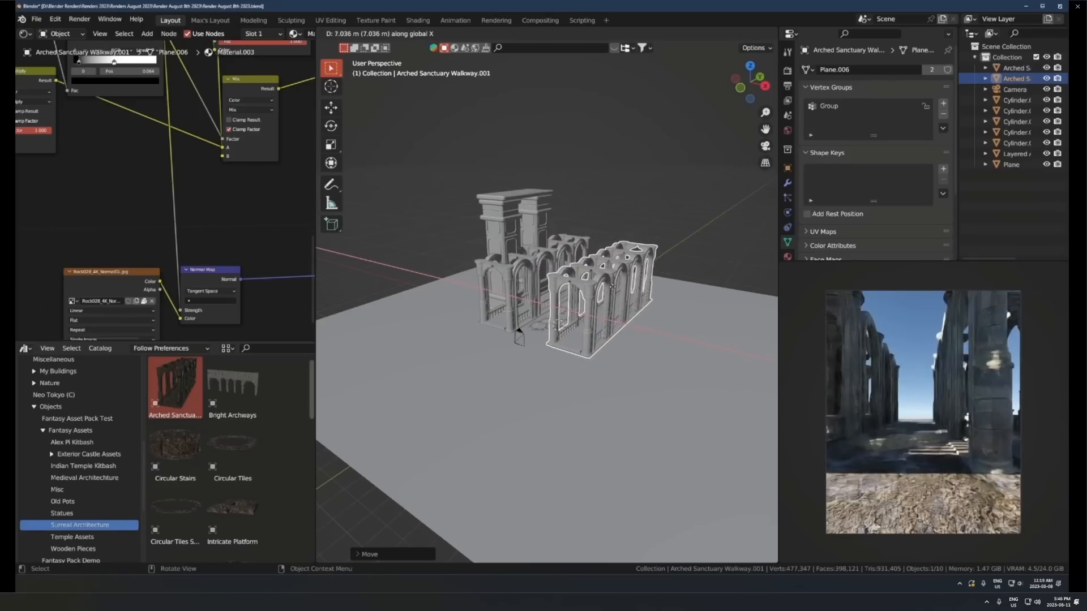
click(615, 289)
scroll(605, 317, up, 2)
middle_drag(600, 324, 636, 335)
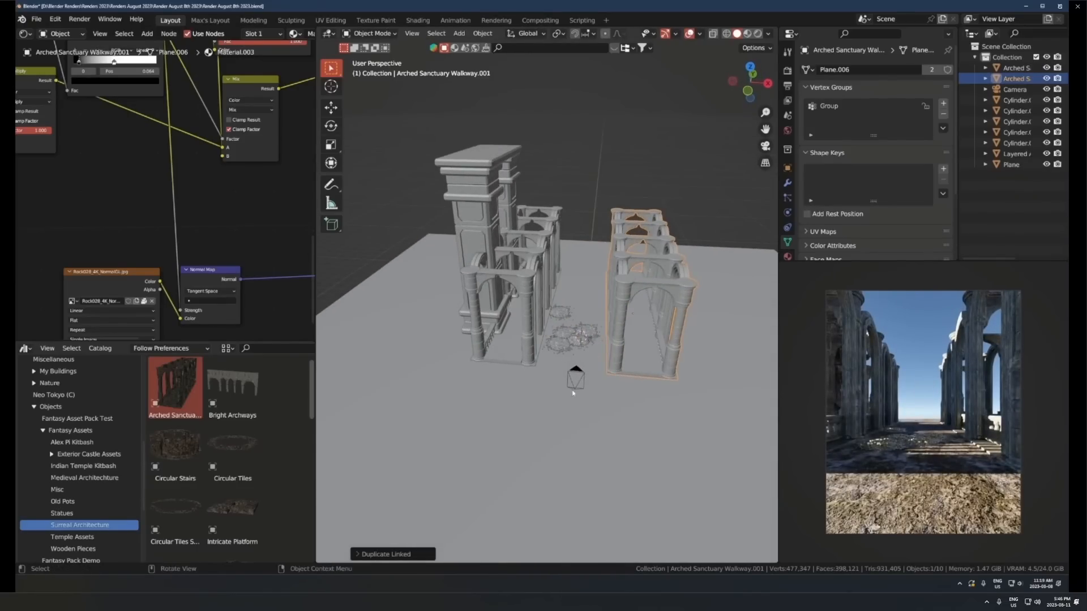
Shift the duplicated walkway about 0.3 m further along the X axis
click(605, 264)
click(636, 290)
middle_drag(635, 289, 643, 286)
key(g)
key(x)
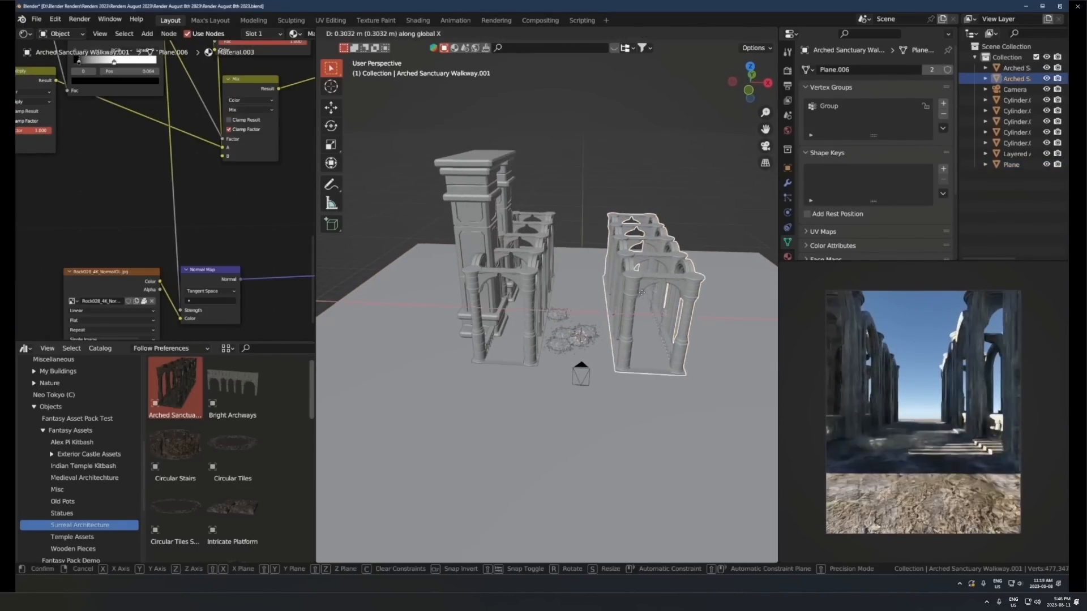
click(645, 291)
Select a coin pile between the two walkways and move it along the Y axis
click(565, 317)
key(g)
key(y)
click(560, 314)
Switch to the web browser and look through the saved Instagram posts for environment reference images
scroll(557, 322, up, 5)
scroll(232, 453, down, 5)
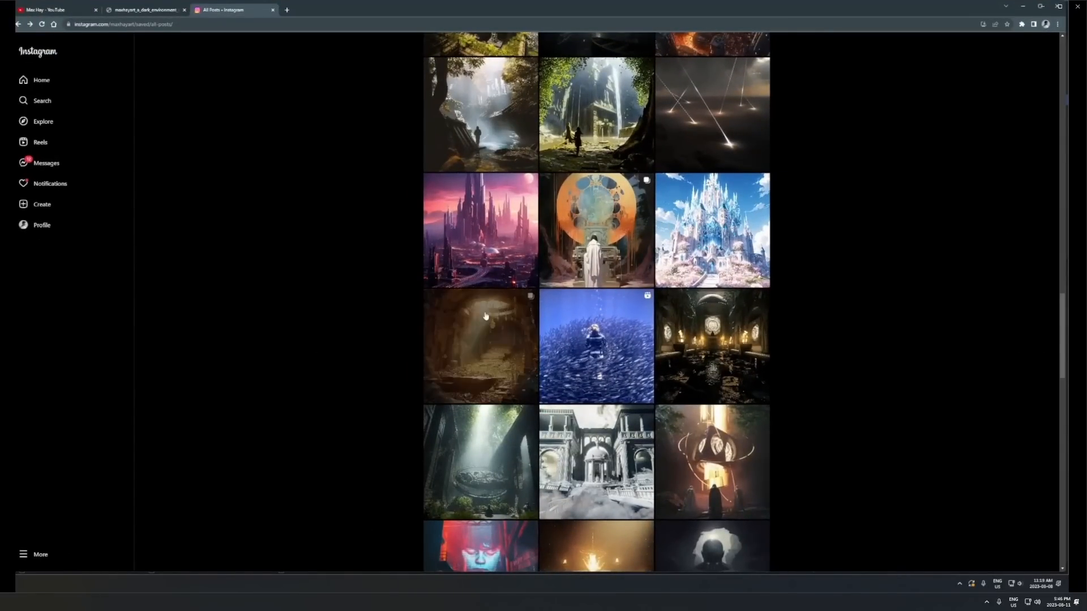
click(485, 334)
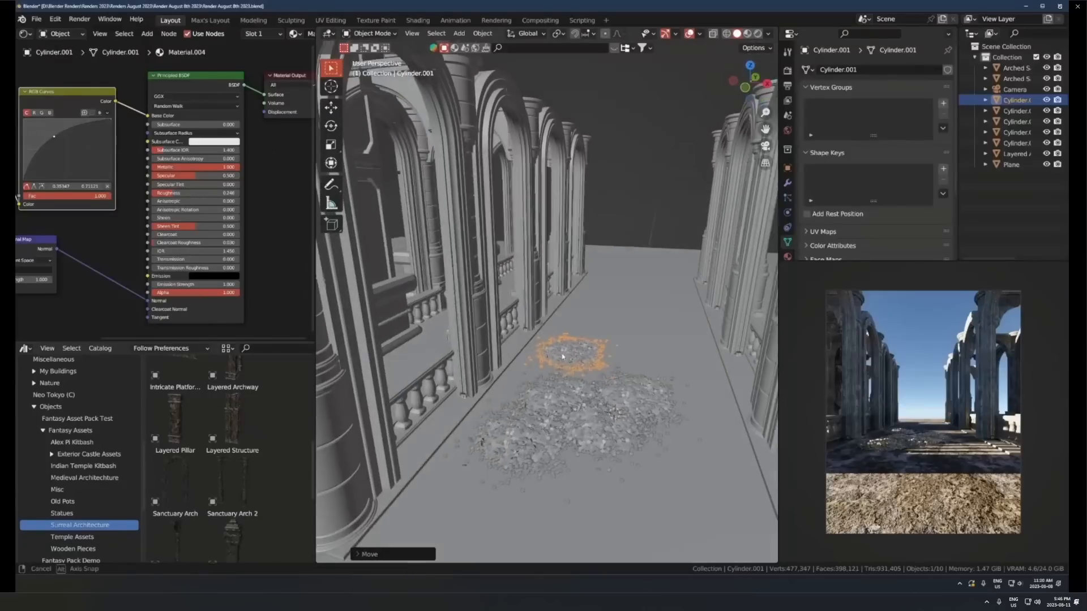
Add a cube between the two walkways and widen it along the X axis
key(shift+a)
mouse_move(558, 323)
click(687, 337)
key(s)
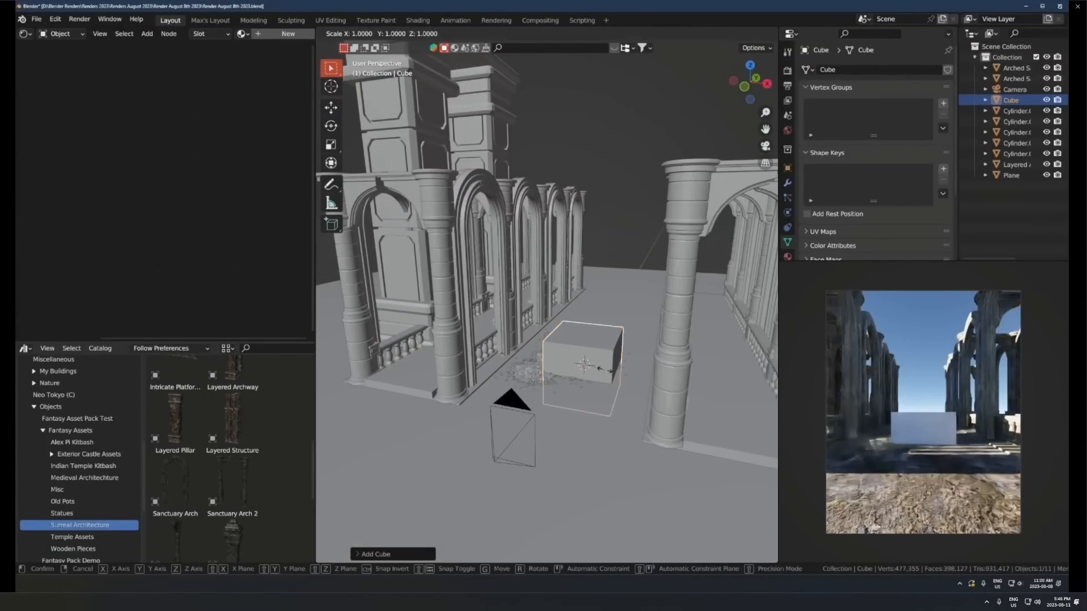
key(x)
click(640, 376)
Move the widened block along the Y axis behind the coin piles and shape it into a low stepped platform
key(g)
key(y)
click(651, 352)
middle_drag(651, 352, 640, 384)
key(s)
key(Tab)
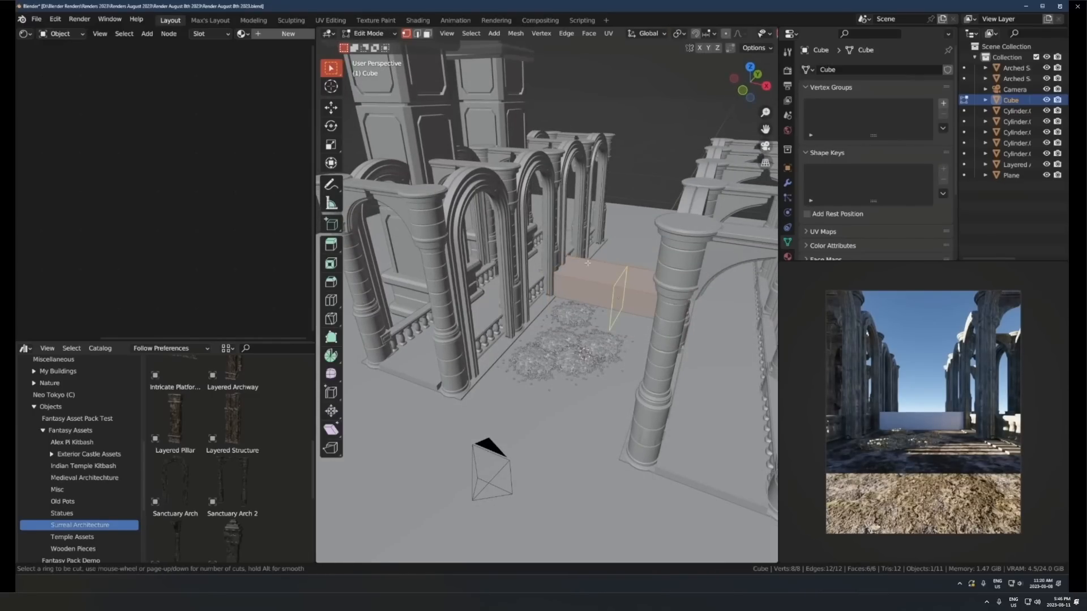
key(Tab)
scroll(626, 302, down, 3)
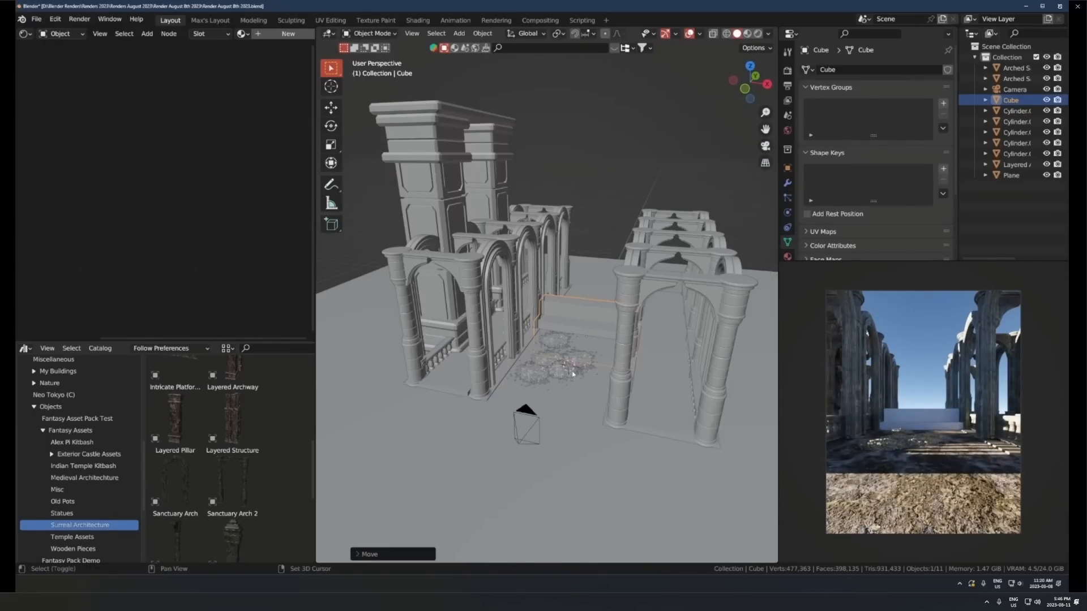
Add a second cube near the coins, flatten it along Z and widen it horizontally into a broad slab
key(shift+a)
mouse_move(573, 357)
click(616, 368)
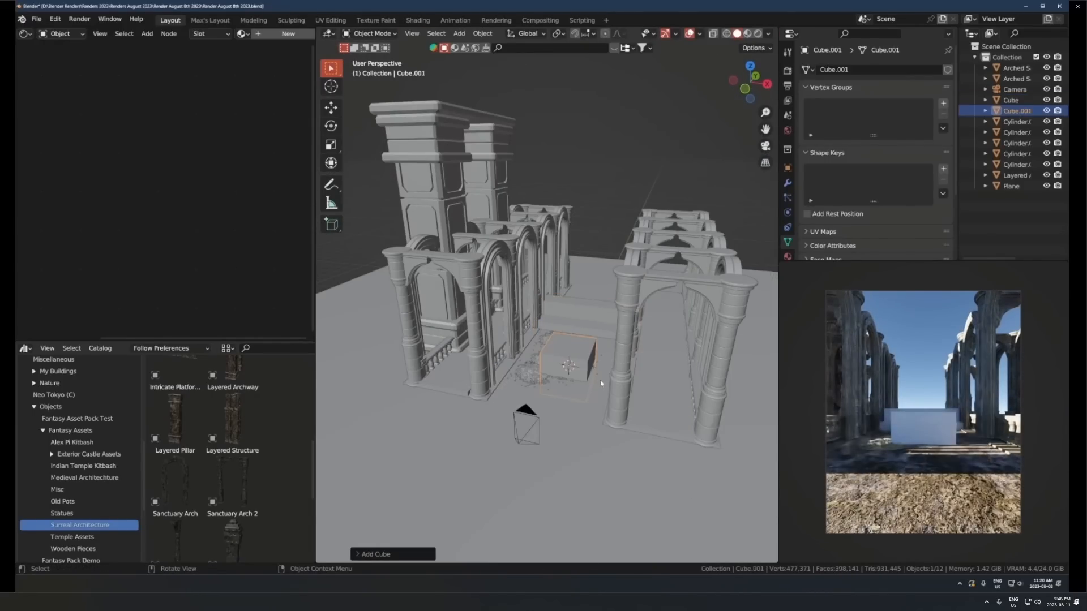
middle_drag(610, 397, 609, 368)
key(s)
key(z)
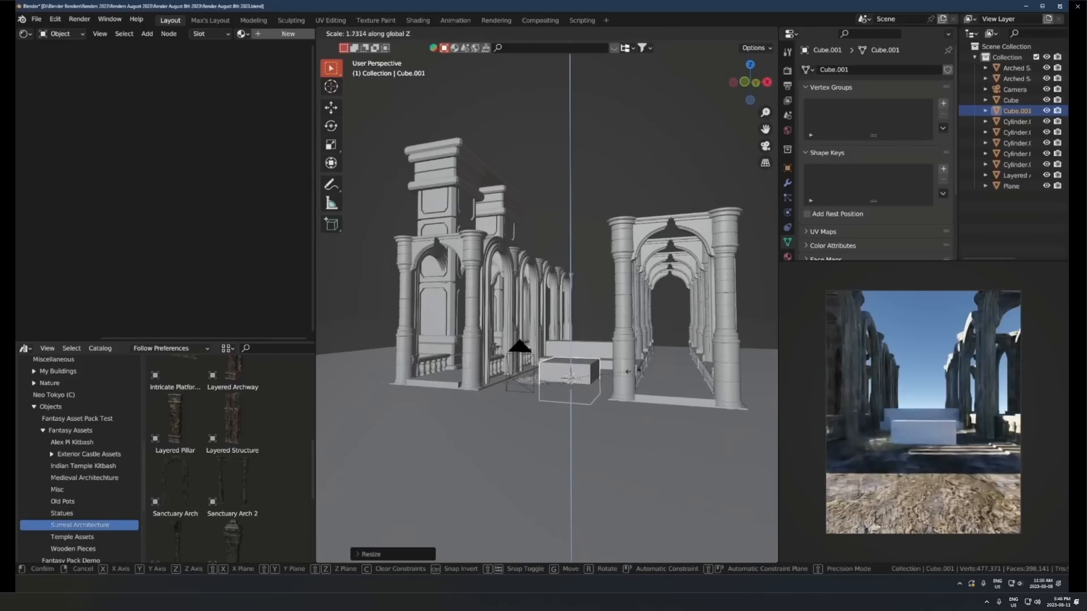
key(shift+z)
click(651, 385)
Raise the broad slab about 6 m along Z as a ceiling over the walkways
key(g)
key(z)
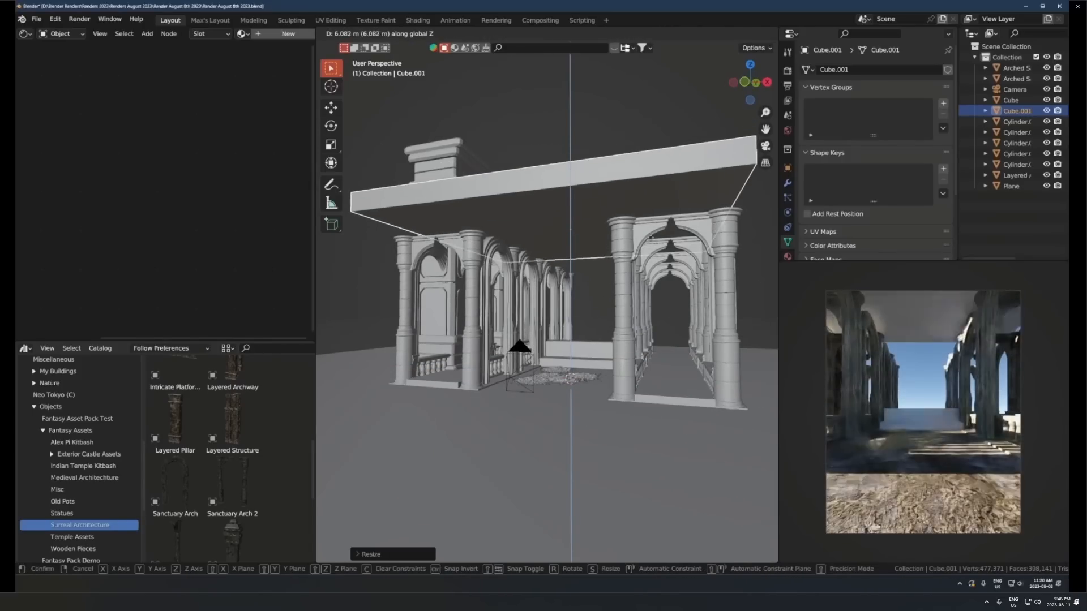
click(651, 249)
middle_drag(651, 251, 621, 312)
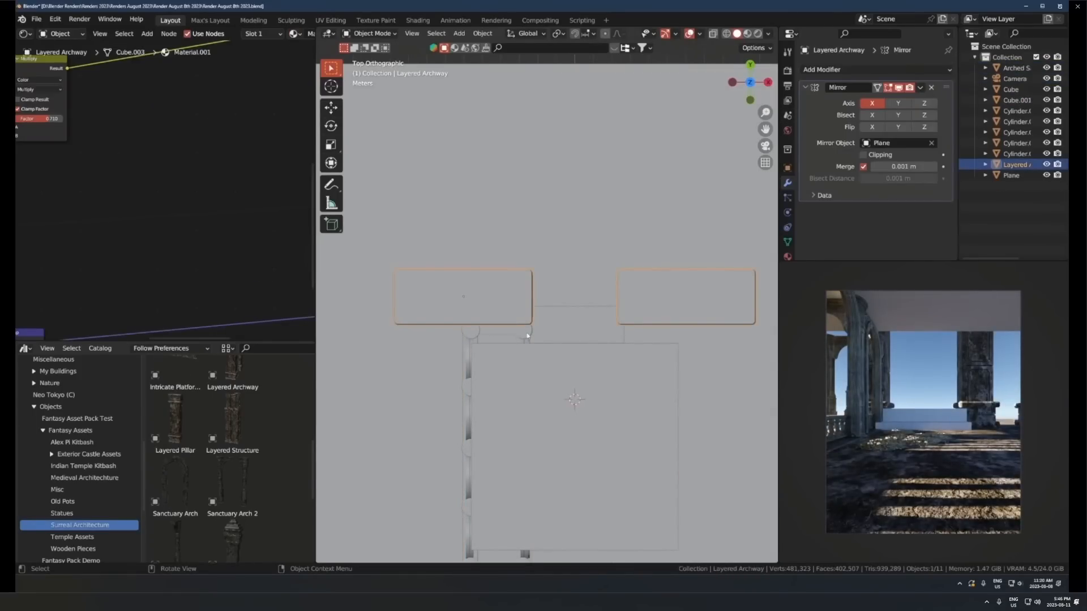
Link the layered archway's stone material to the added blocks
key(ctrl+l)
click(512, 315)
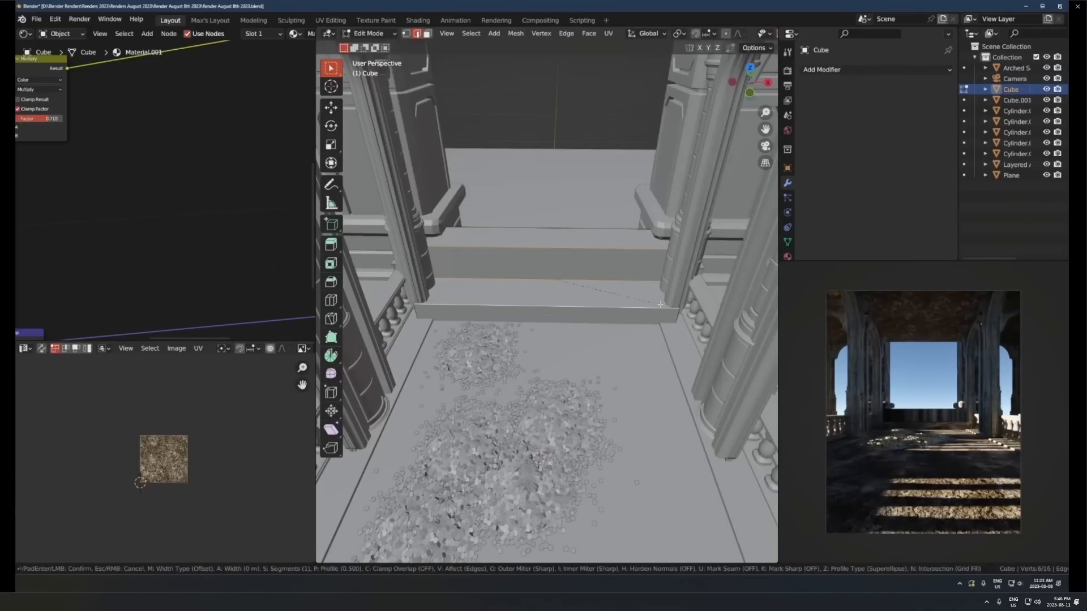
Bevel the front edges of the stairs by 0.192 m with 11 segments and shape a custom bevel profile
click(678, 309)
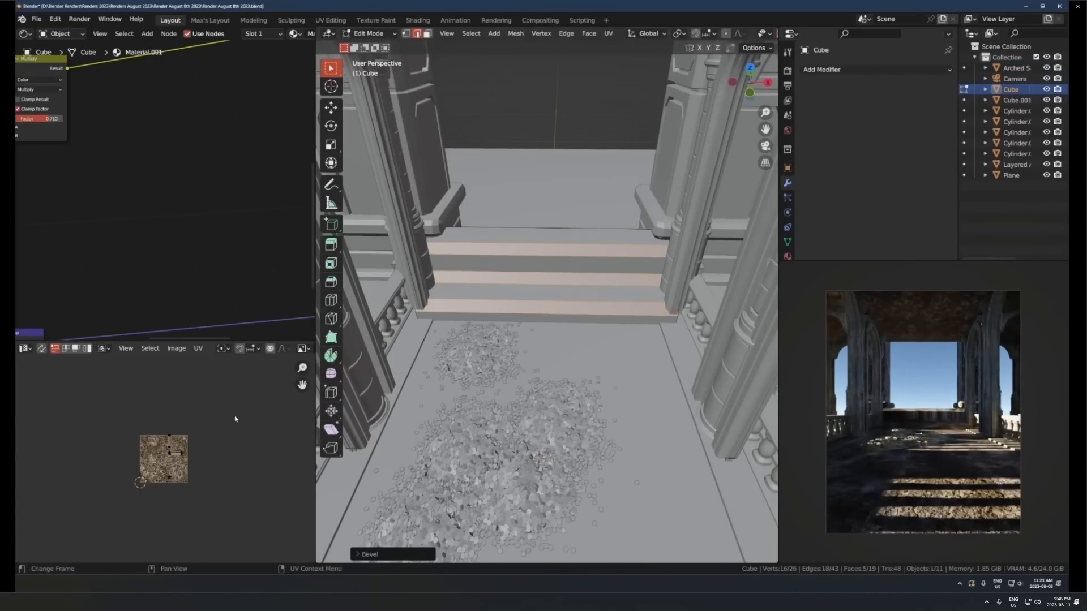
click(383, 558)
drag(455, 401, 487, 400)
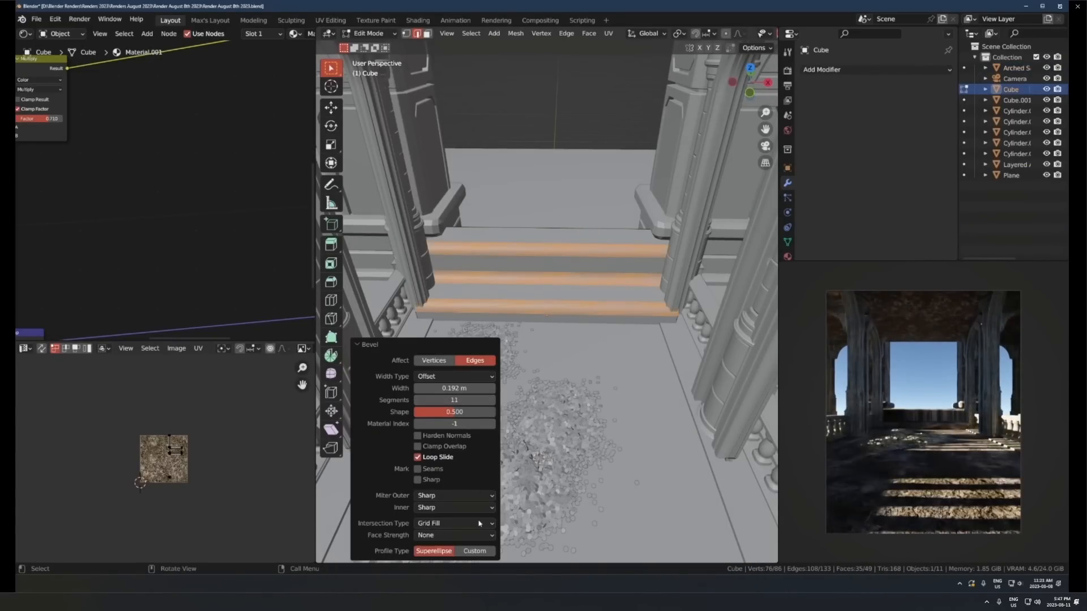
click(473, 552)
drag(383, 419, 399, 403)
drag(420, 424, 416, 427)
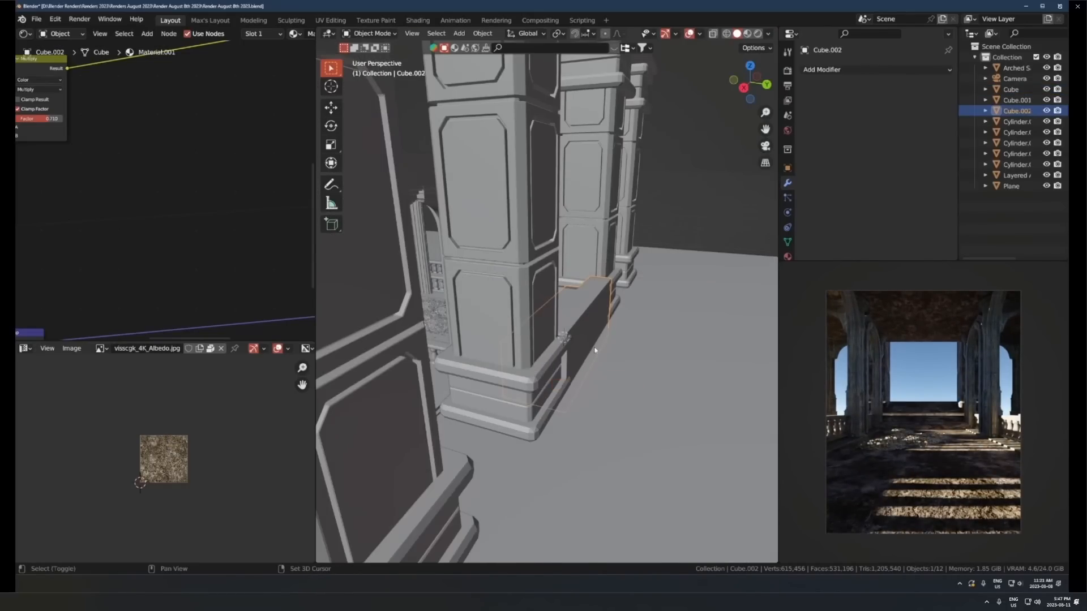
Add a cube behind the pillars at the stair end and scale it by 3.312 along X
key(shift+a)
click(599, 358)
middle_drag(599, 359, 549, 355)
key(s)
key(x)
click(650, 352)
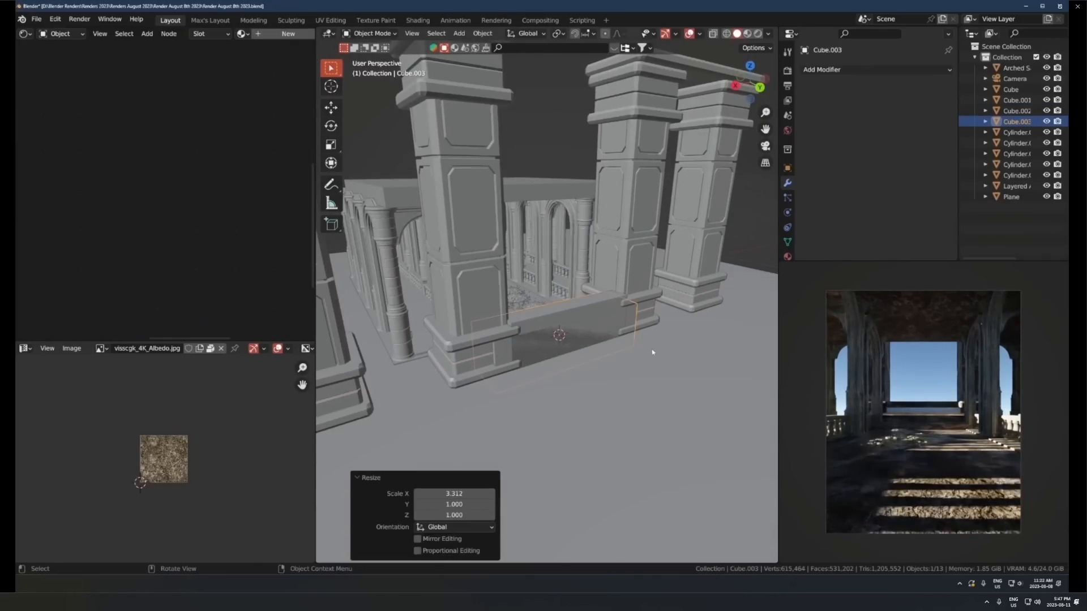
Stretch the new block vertically and move it about 1.4 m along Y and 3.8 m up as a back wall
key(s)
key(z)
click(708, 238)
scroll(589, 295, down, 3)
key(g)
key(z)
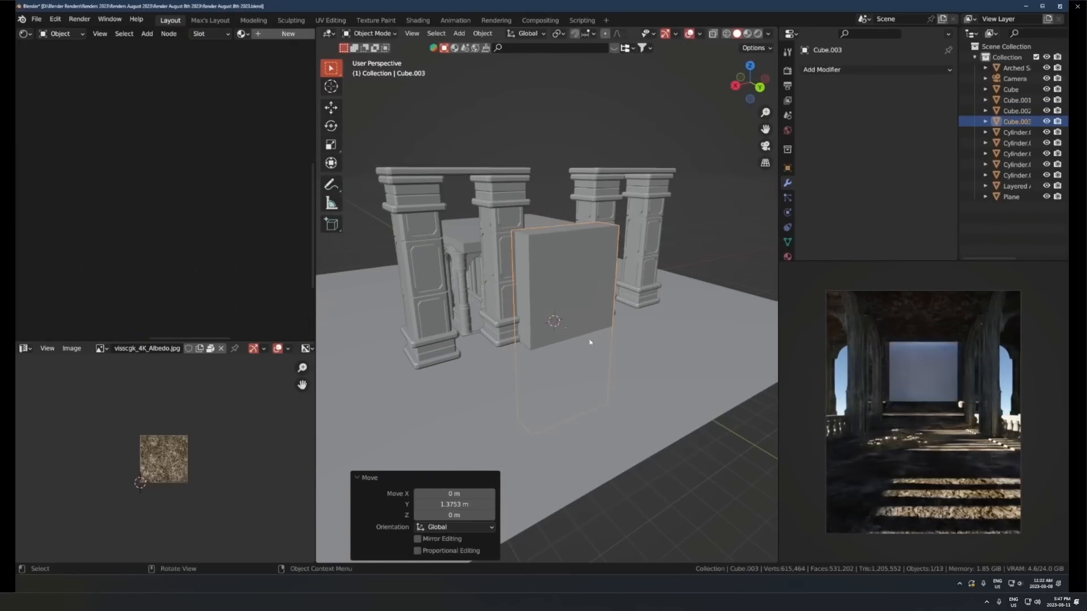
click(468, 327)
middle_drag(468, 327, 608, 341)
scroll(608, 341, up, 2)
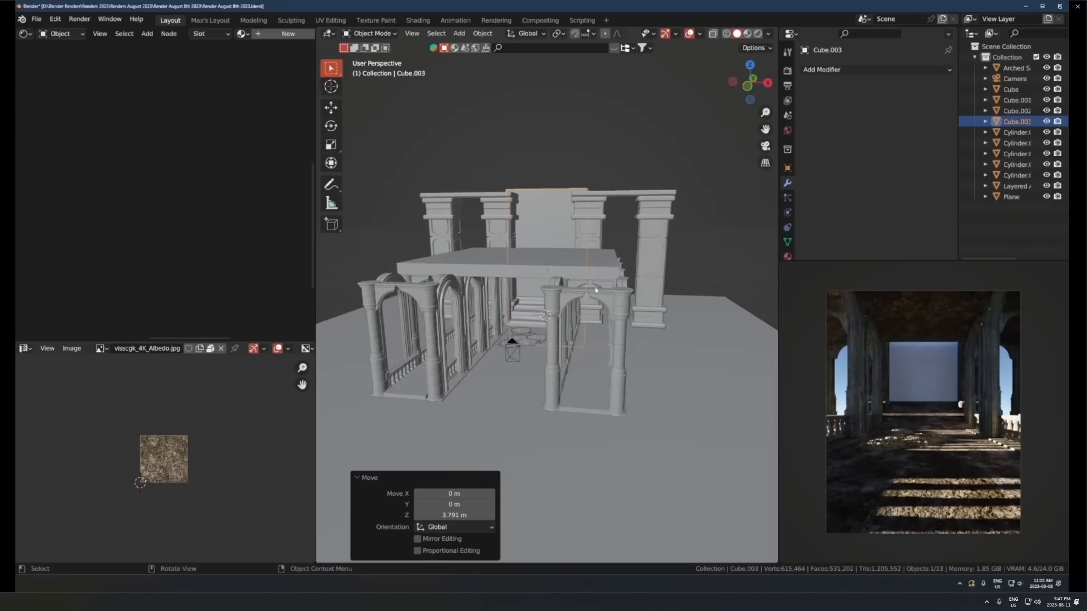
Link the ceiling slab's material to the back wall and view the scene through the camera
shift+click(549, 254)
key(ctrl+l)
key(m)
key(KP_0)
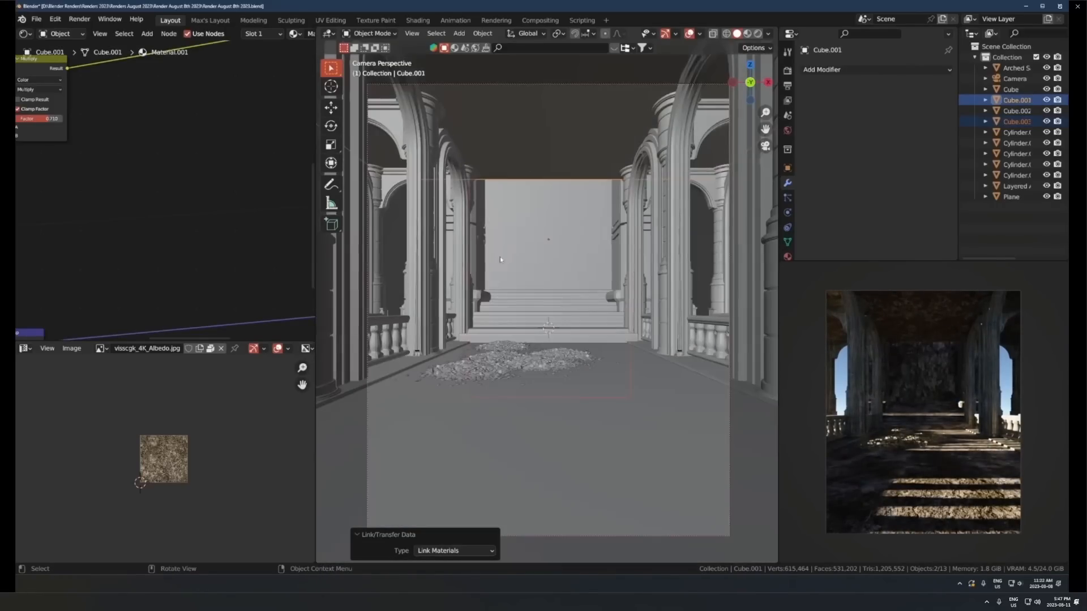
Apply the back wall's scale and unwrap its mesh with Cube Projection
click(550, 242)
key(ctrl+a)
key(s)
key(Tab)
key(u)
click(536, 286)
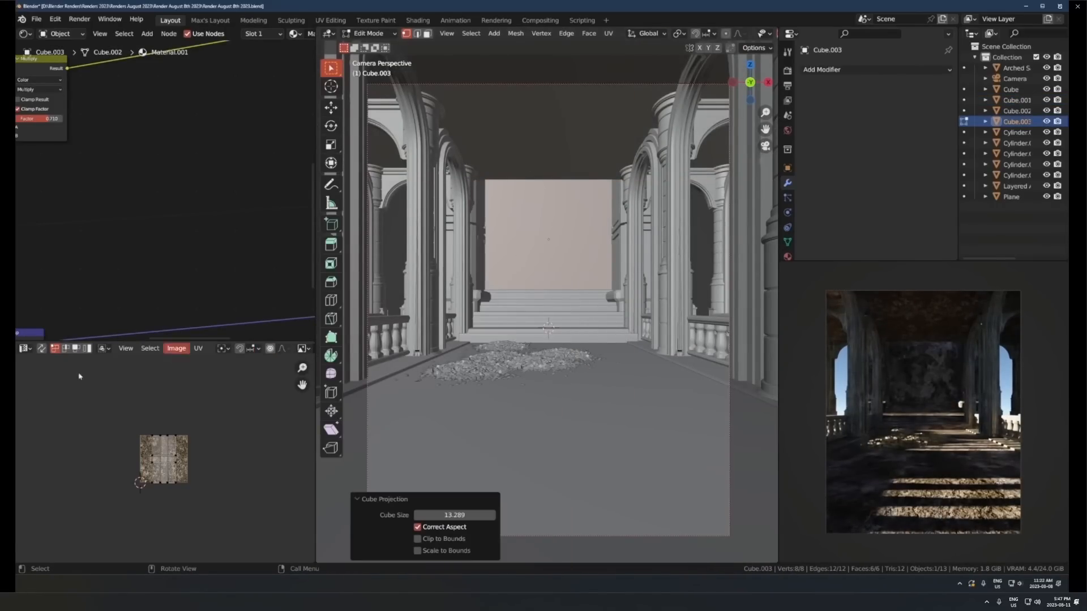
Scale up all of the back wall's UVs over the stone texture
key(a)
key(s)
click(350, 410)
key(Tab)
scroll(581, 341, up, 1)
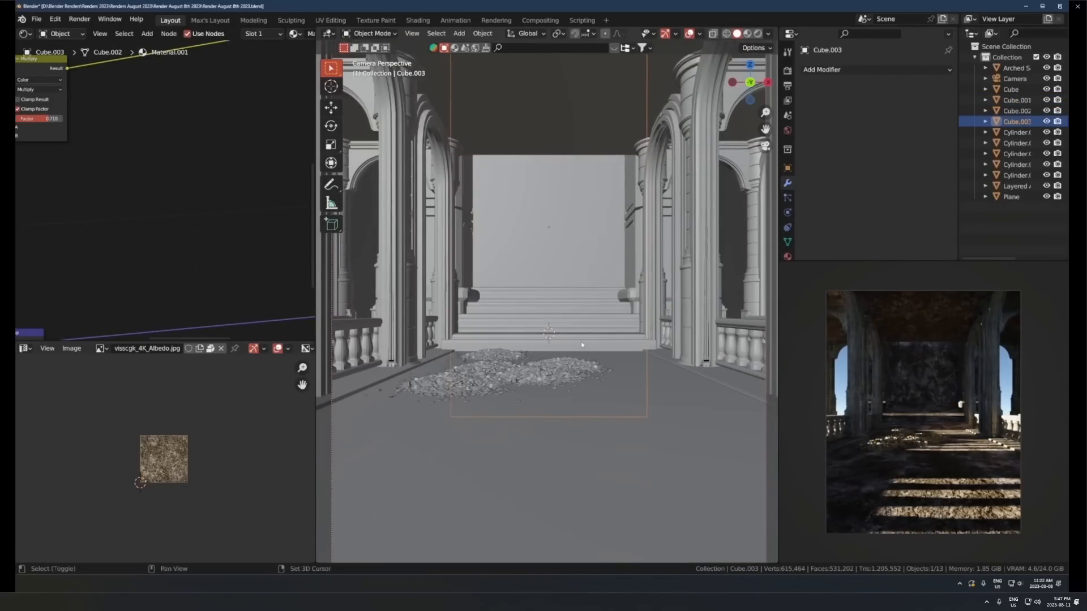
Try to widen the back wall's mesh by a factor of about 4.1 along the X axis
scroll(580, 341, down, 2)
key(Tab)
key(s)
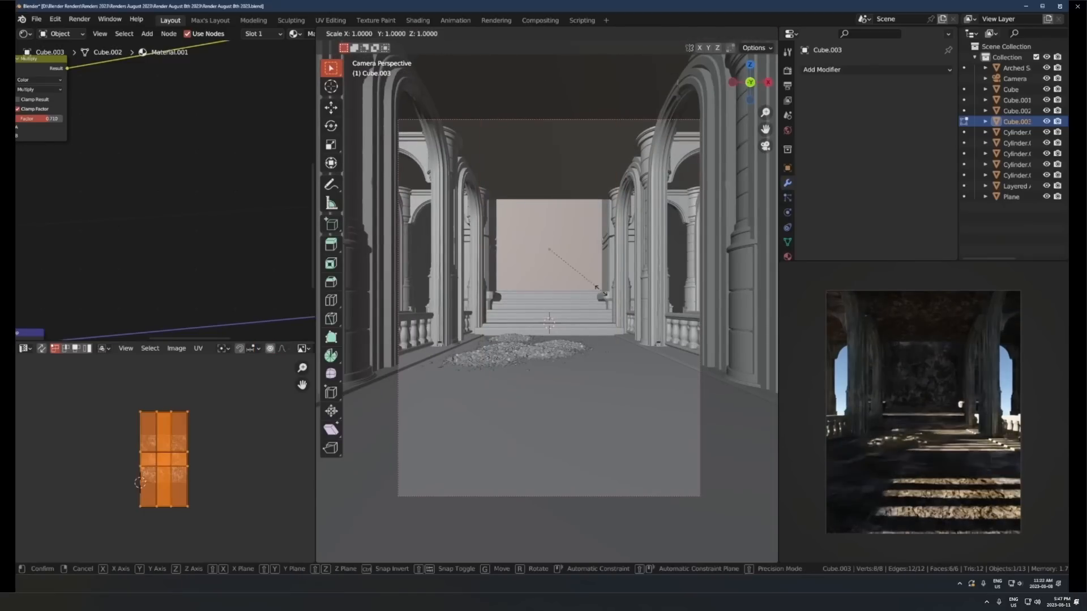
key(x)
click(356, 291)
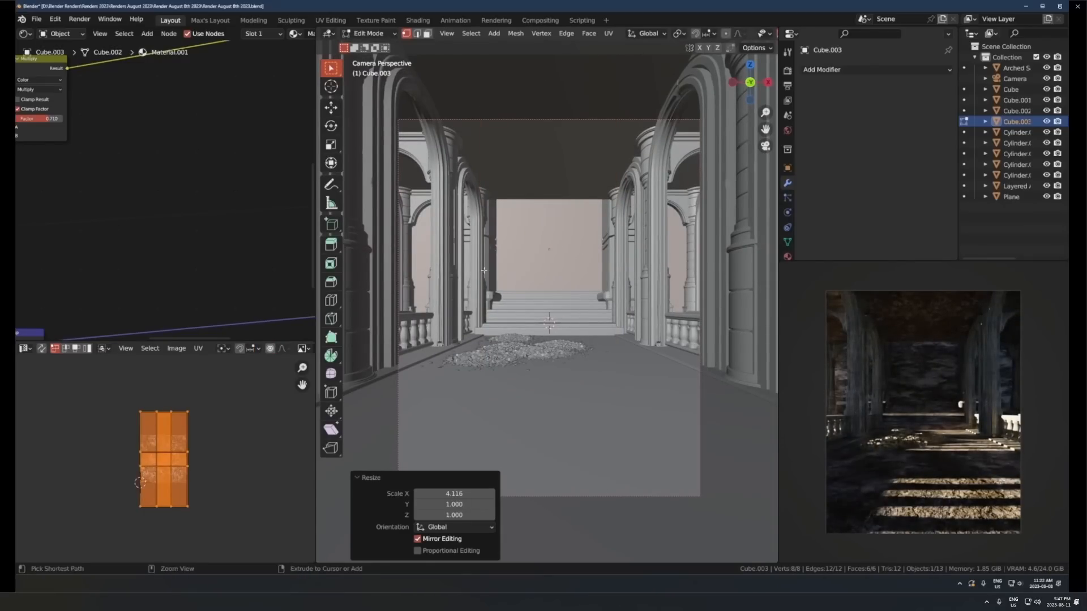
key(ctrl+z)
Turn on Correct Face Attributes and widen the back wall's mesh along the X axis
click(757, 48)
click(766, 69)
key(s)
key(x)
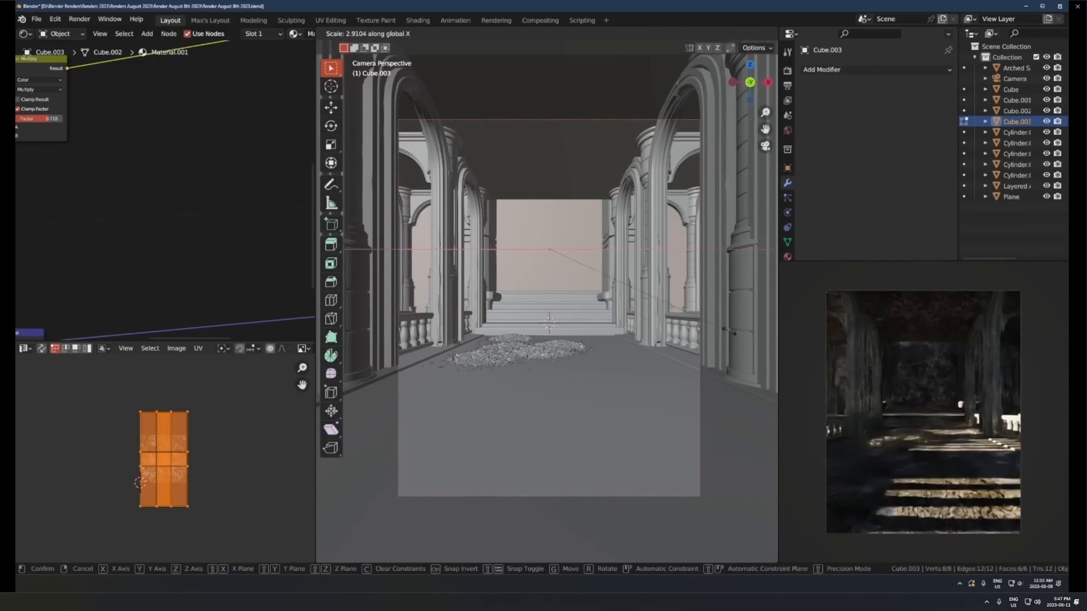
click(350, 336)
key(Tab)
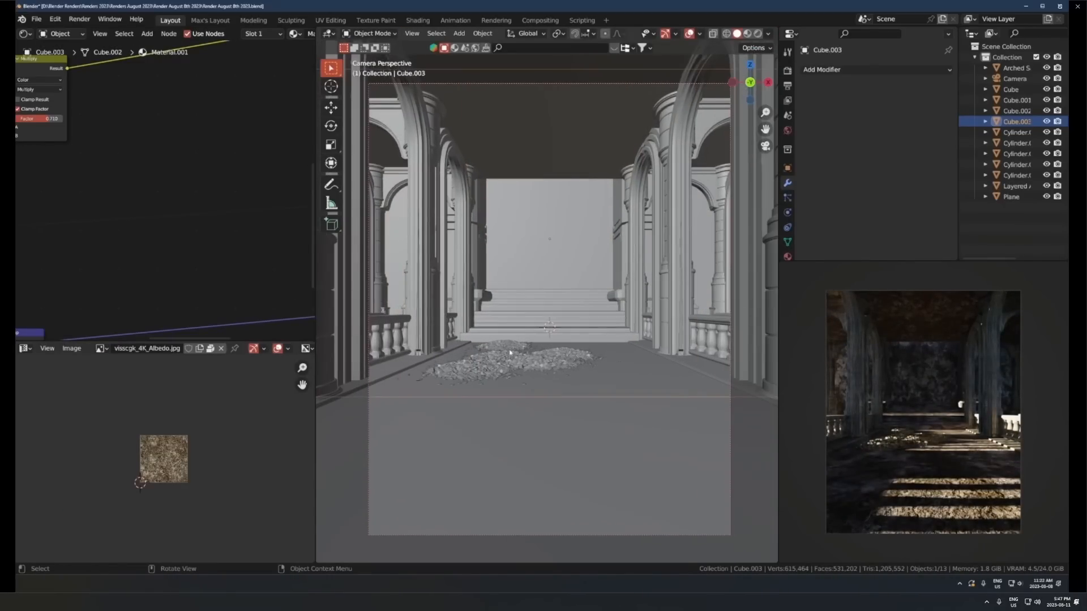
Make a linked duplicate of the back wall in place and rotate it 90° about the Z axis
key(KP_0)
scroll(554, 287, down, 5)
key(shift+d)
key(Escape)
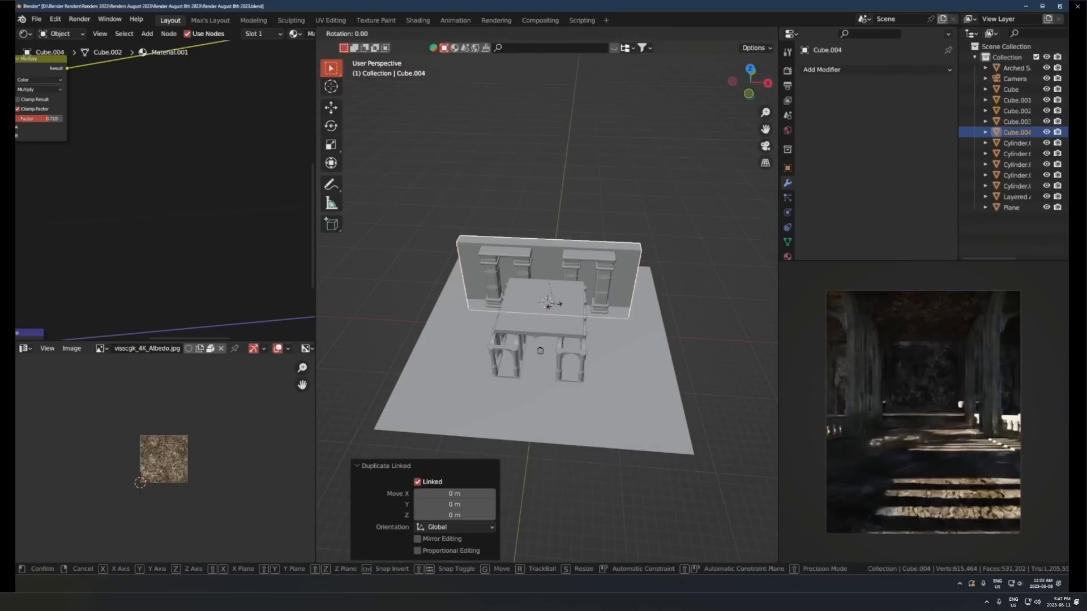
text(rz90)
key(Return)
Place the rotated wall along the outer side of one walkway and mirror it across the floor plane
key(g)
key(y)
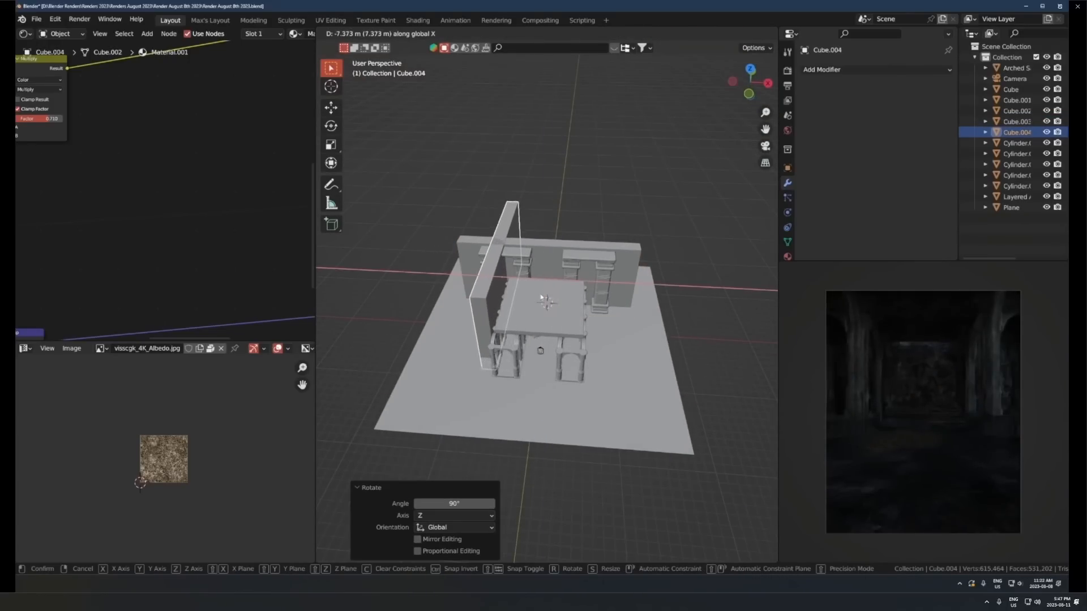
click(531, 308)
key(q)
click(492, 317)
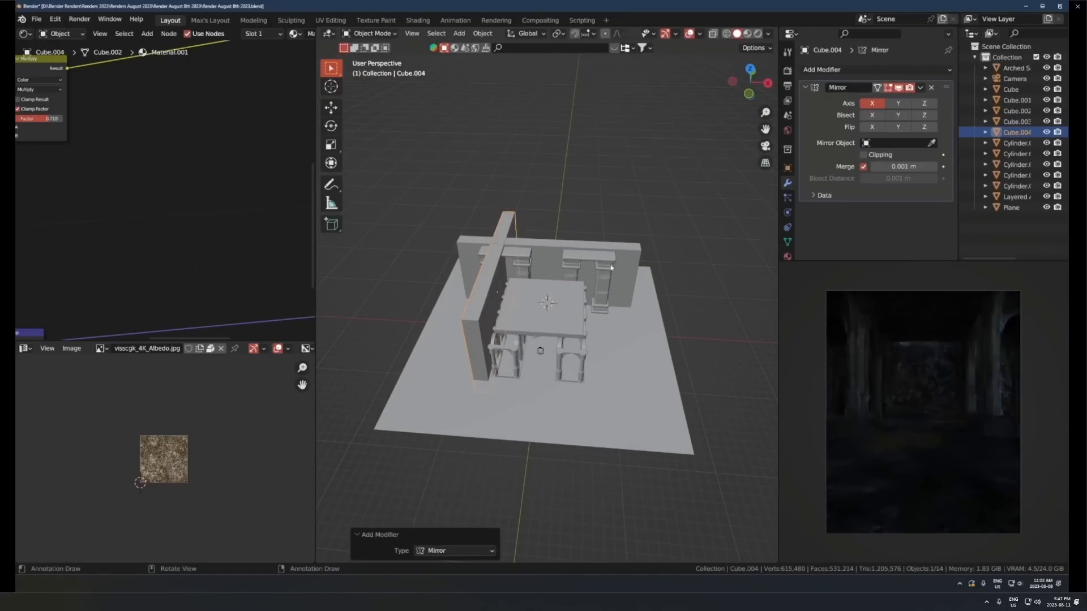
click(664, 329)
scroll(664, 329, up, 3)
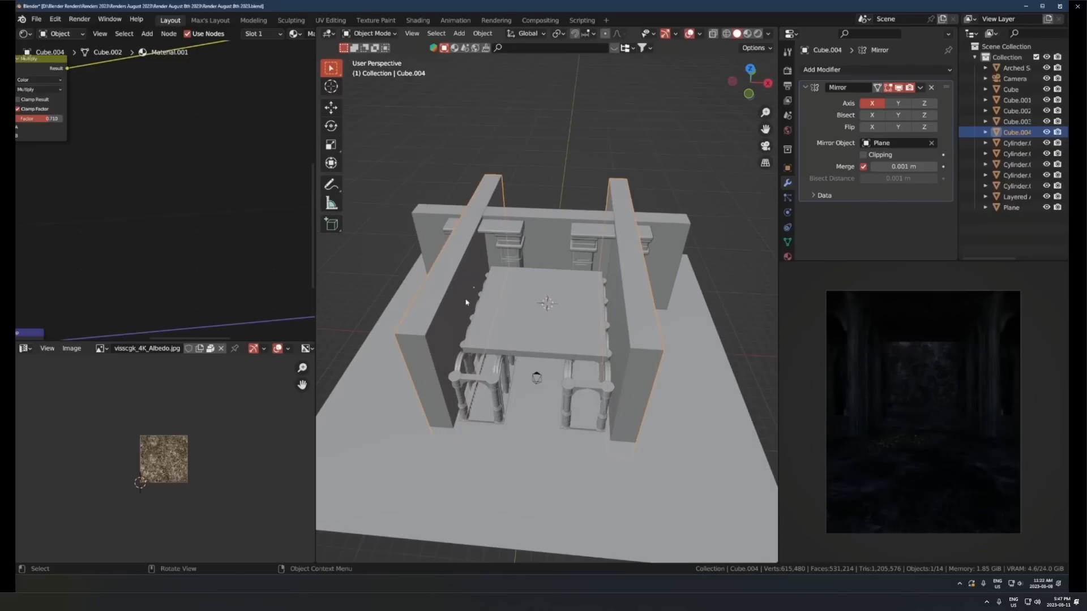
Adjust the mirrored side walls' distance from the walkways along the X axis
key(g)
key(x)
click(467, 327)
Move a long side face of the side wall along X to make the walls thinner
key(Tab)
key(3)
middle_drag(467, 327, 511, 312)
scroll(511, 311, down, 3)
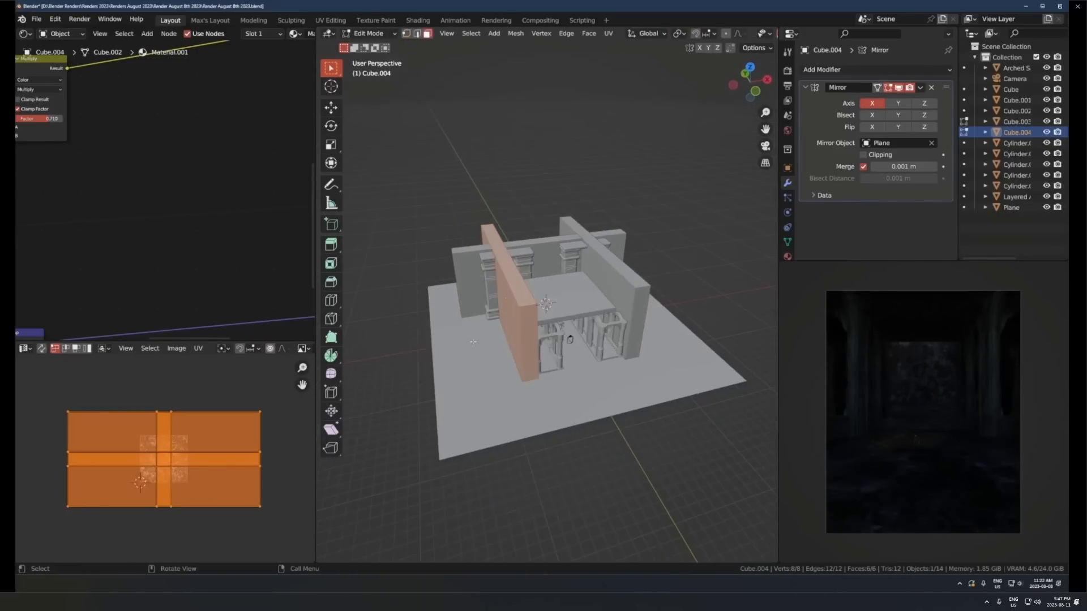
click(511, 306)
key(g)
key(x)
click(619, 344)
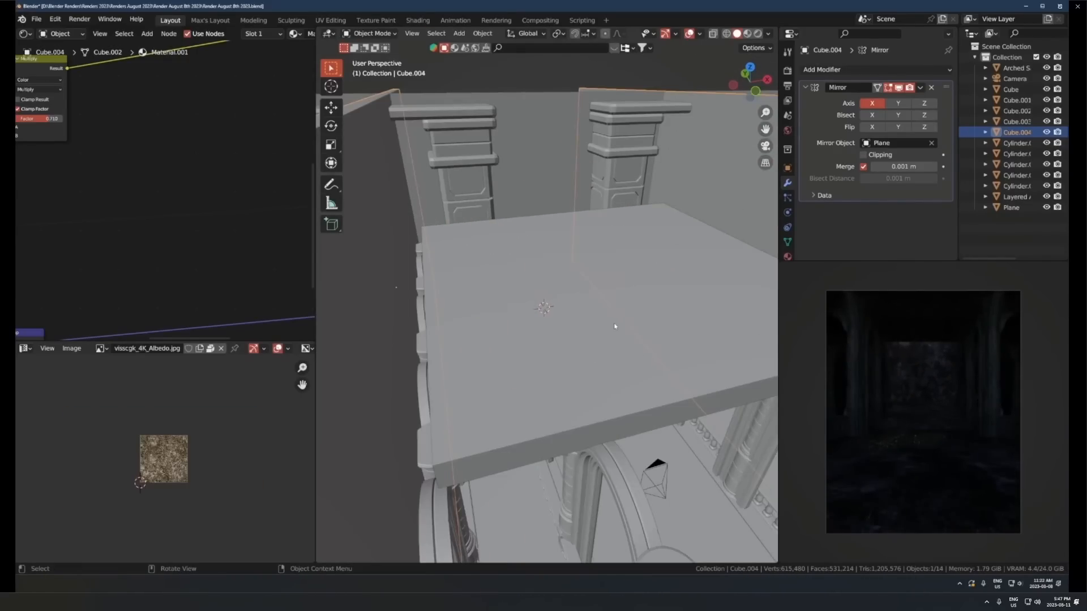
Widen the ceiling slab's mesh along the X axis towards the side walls
click(613, 325)
middle_drag(613, 325, 611, 338)
scroll(611, 337, down, 2)
key(Tab)
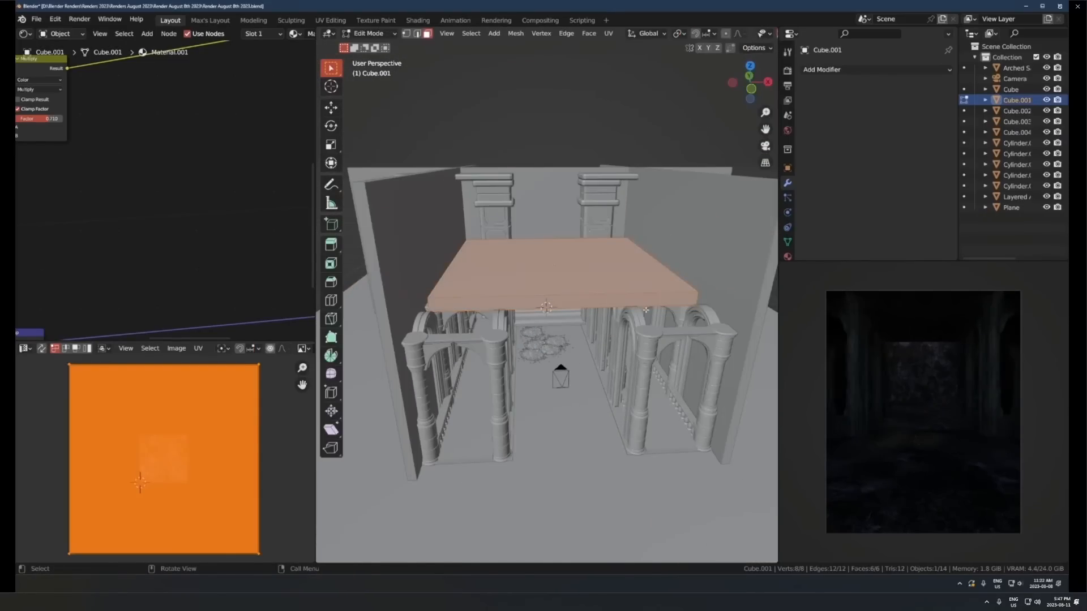
key(s)
key(x)
click(667, 311)
Move the ceiling slab's front face about 2.4 m outward along the Y axis
middle_drag(666, 312, 507, 340)
scroll(638, 374, down, 4)
key(Tab)
middle_drag(527, 294, 476, 253)
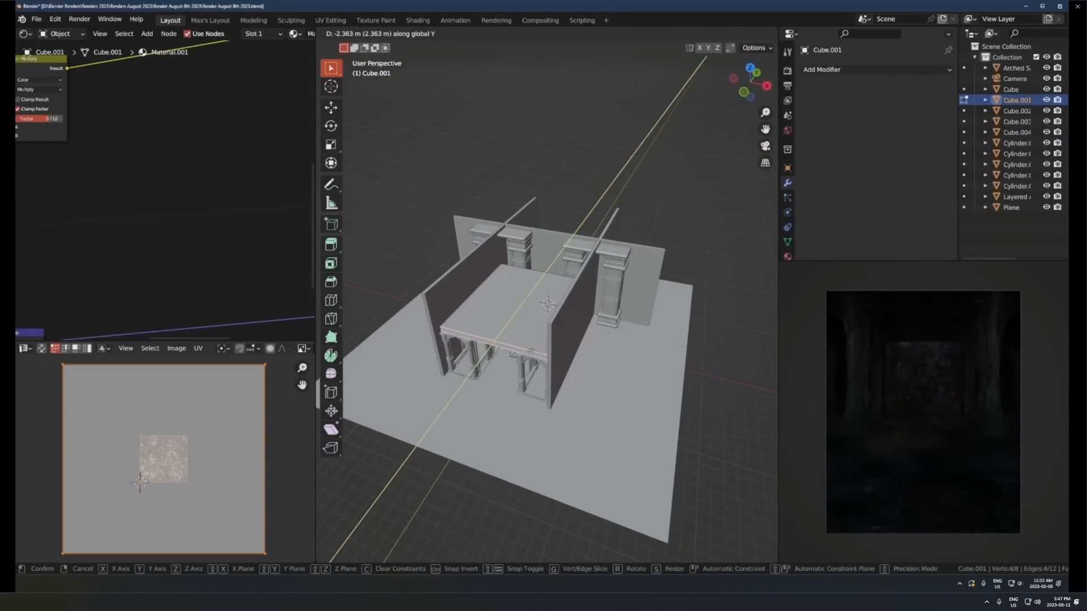
key(Tab)
key(Tab)
Try to lower the top face of the side walls along the Z axis
click(476, 252)
key(Tab)
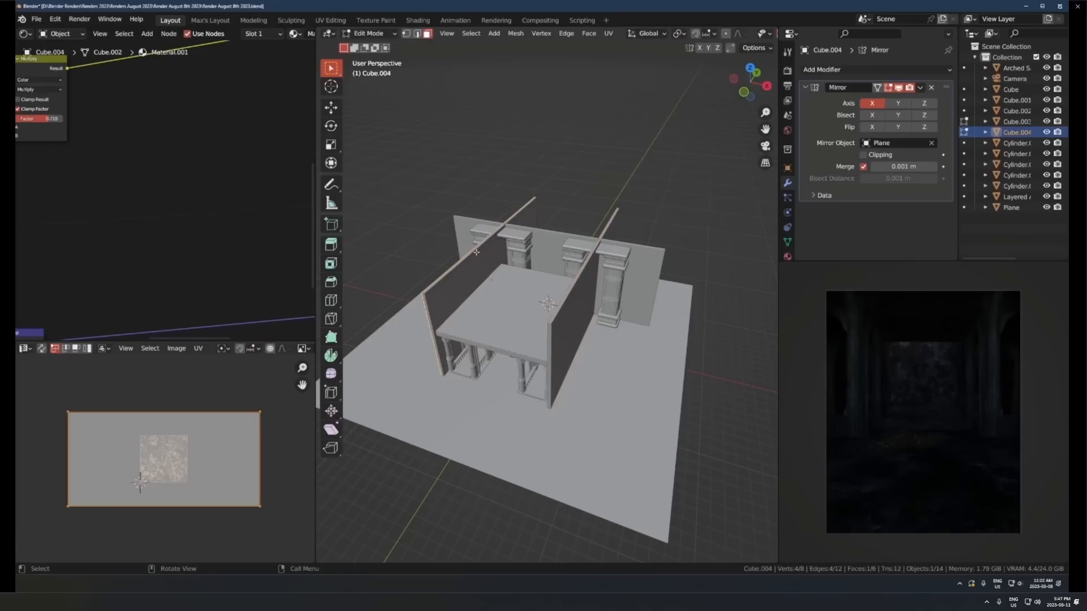
key(alt+a)
key(g)
key(z)
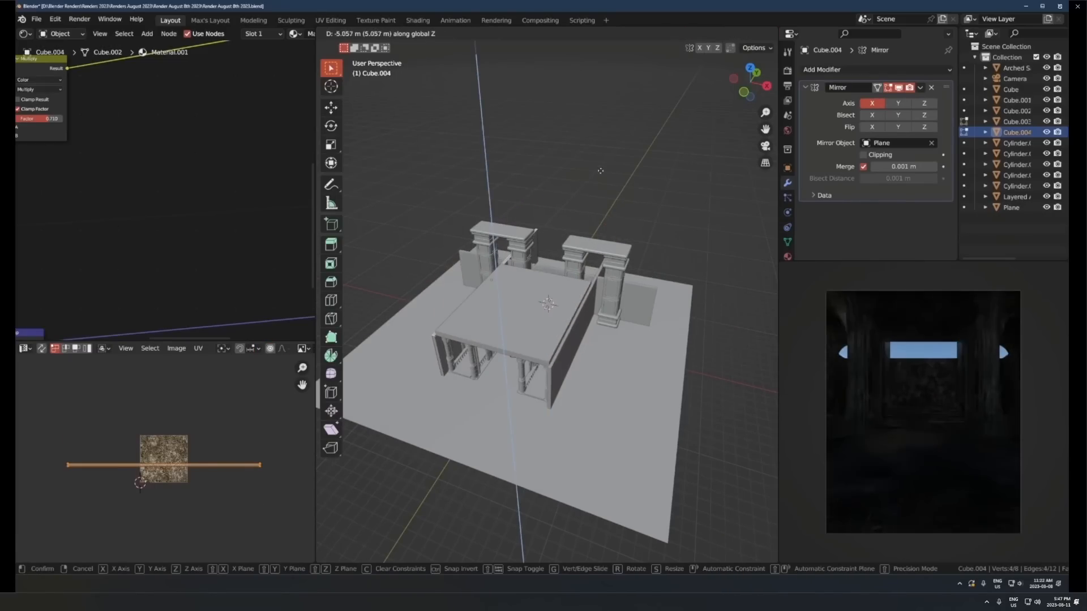
right_click(602, 164)
key(Tab)
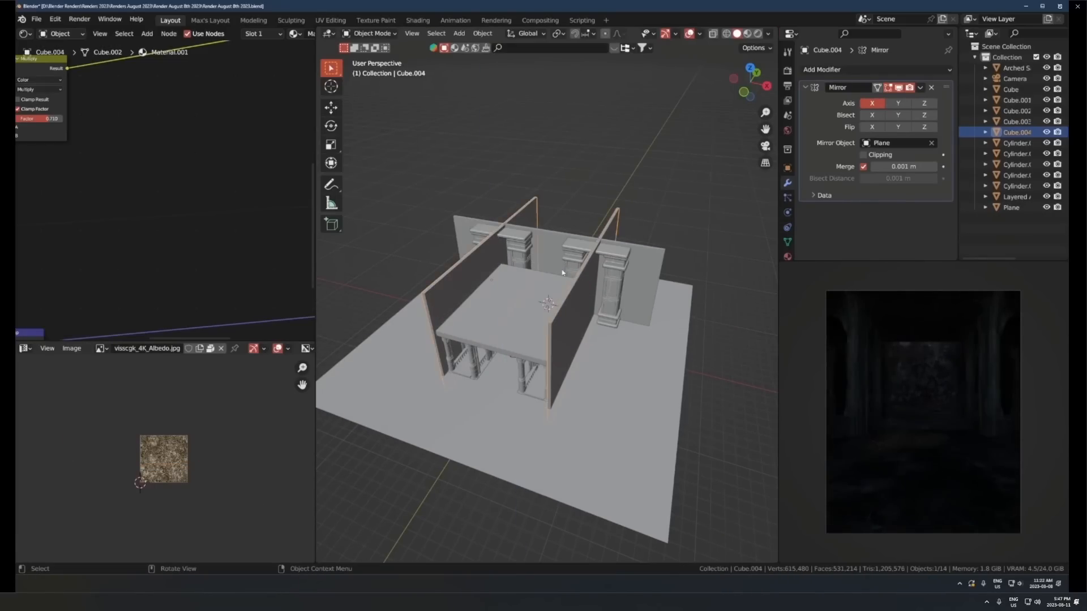
Make the side walls' mesh data single-user and lower their top face about 4 m along Z
key(q)
click(509, 258)
key(Tab)
key(g)
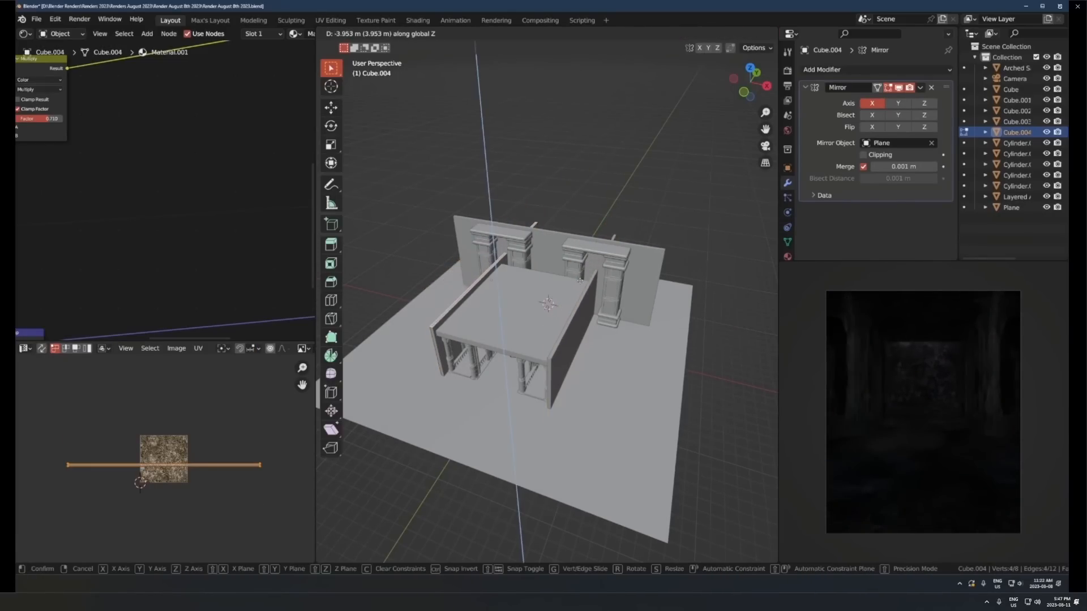
click(583, 311)
key(Tab)
scroll(583, 309, up, 4)
middle_drag(582, 308, 614, 300)
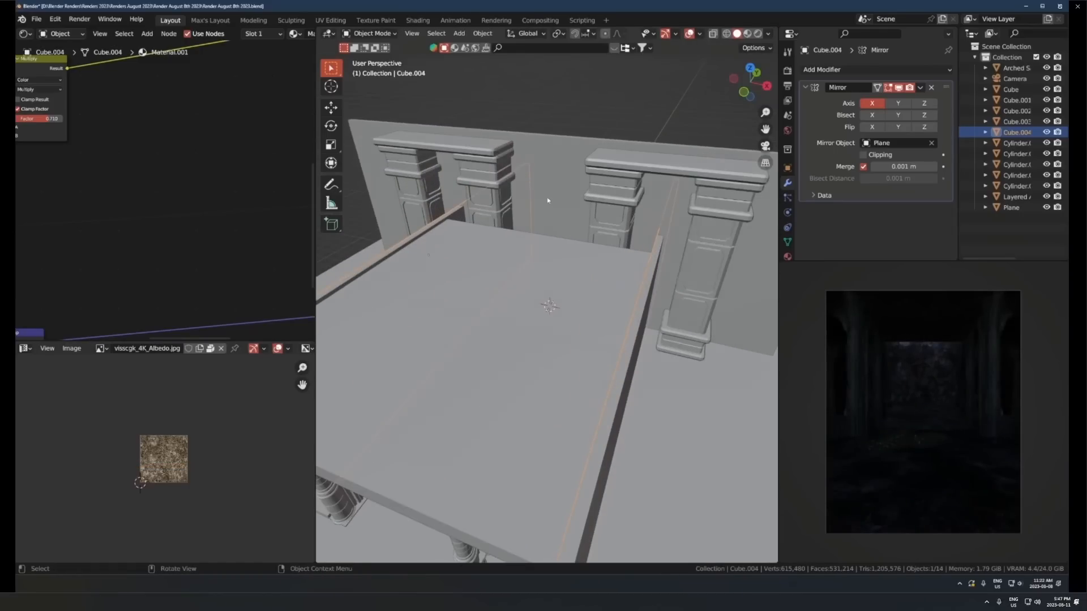
Select the back wall and scale its whole mesh along the X axis
click(548, 199)
scroll(622, 224, down, 4)
key(Tab)
key(a)
key(s)
key(x)
click(660, 254)
key(Tab)
scroll(614, 244, up, 5)
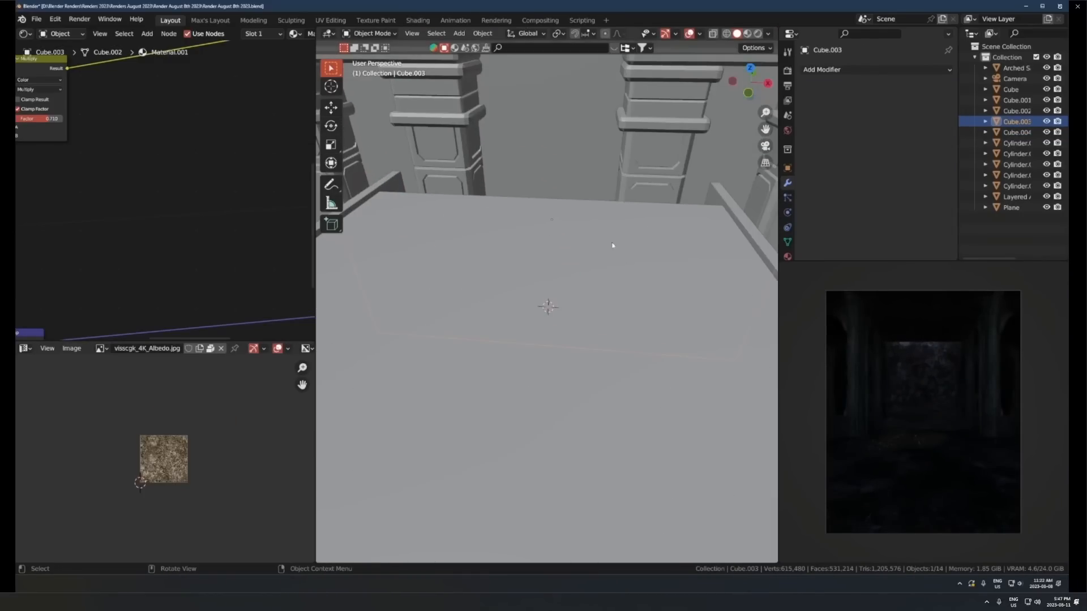
Delete the background shader node from the world's node tree and return the node editor to object materials
shift+middle_drag(614, 243, 504, 342)
click(504, 341)
key(Tab)
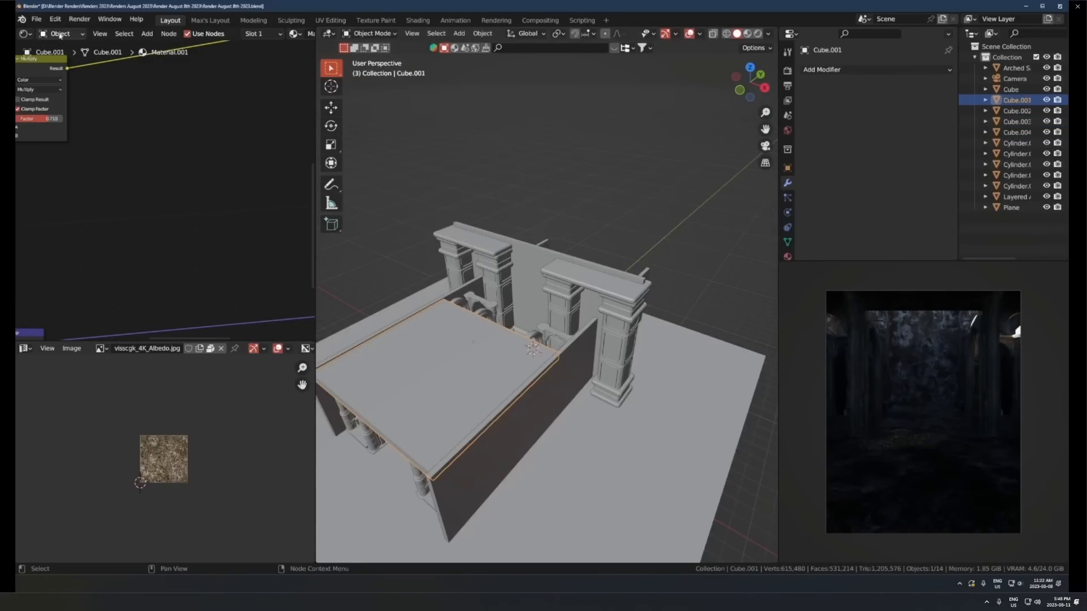
click(58, 34)
click(58, 67)
click(135, 79)
key(x)
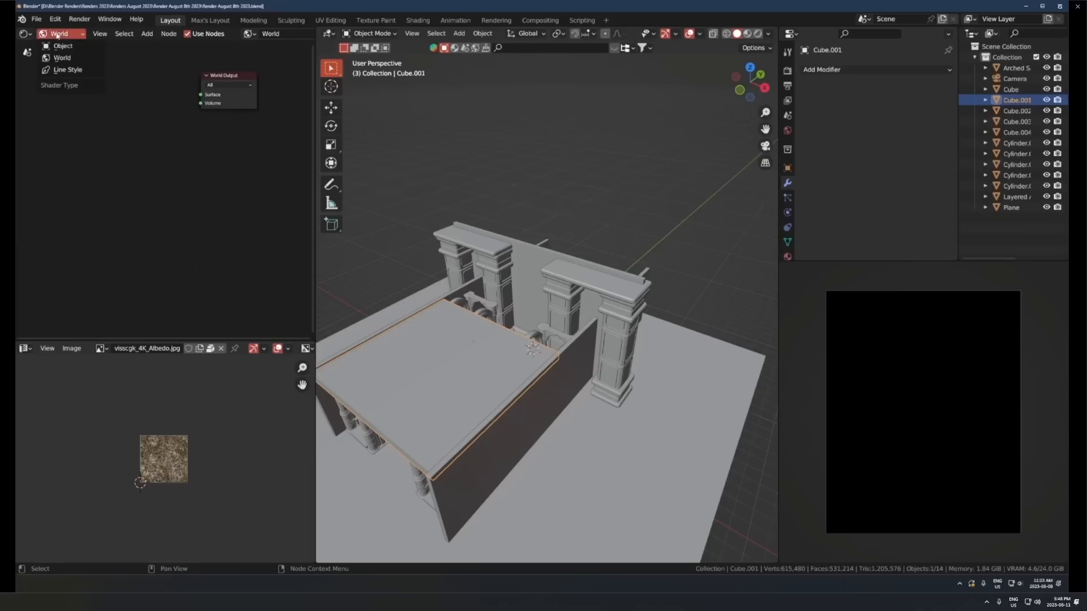
click(64, 45)
Add an area light to the scene and raise it about 11 m along the Z axis
middle_drag(546, 312, 454, 400)
key(shift+a)
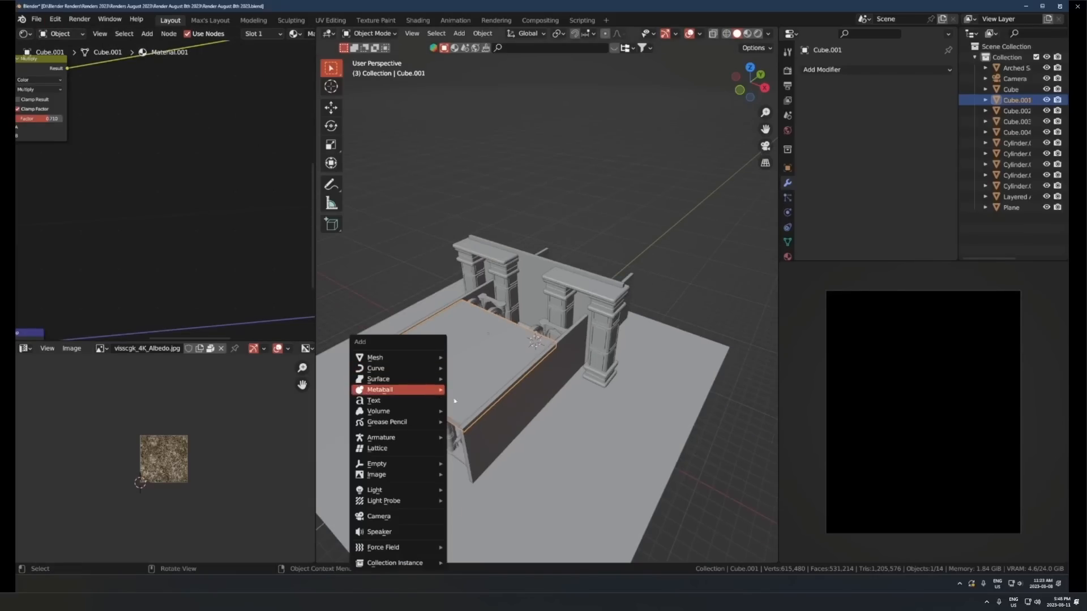
click(492, 524)
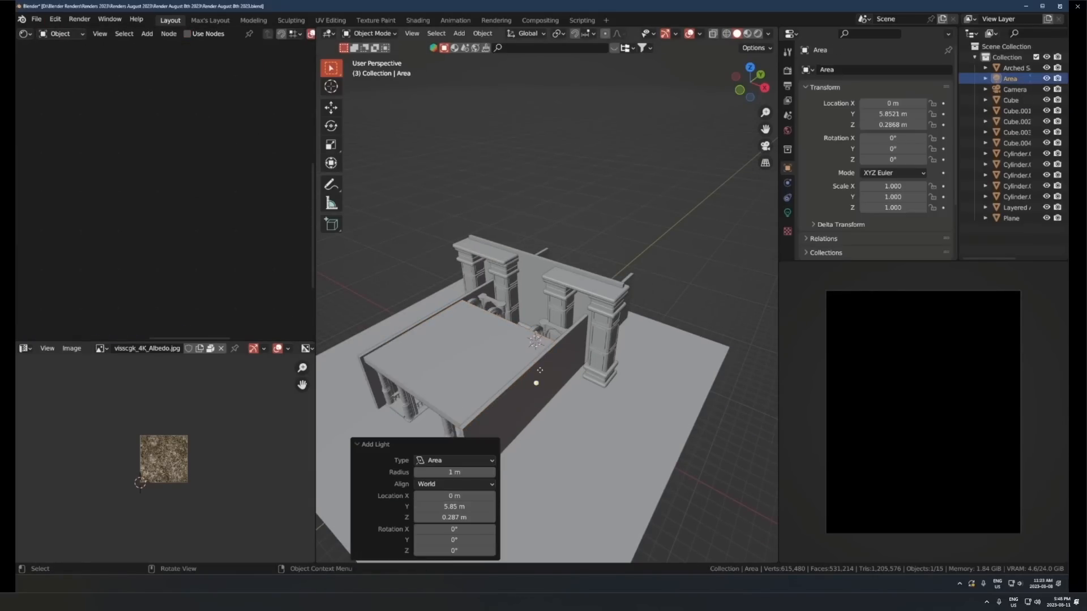
key(g)
key(z)
click(529, 396)
Set the area light's power to 12312 W and its size to 5.33 m
click(788, 214)
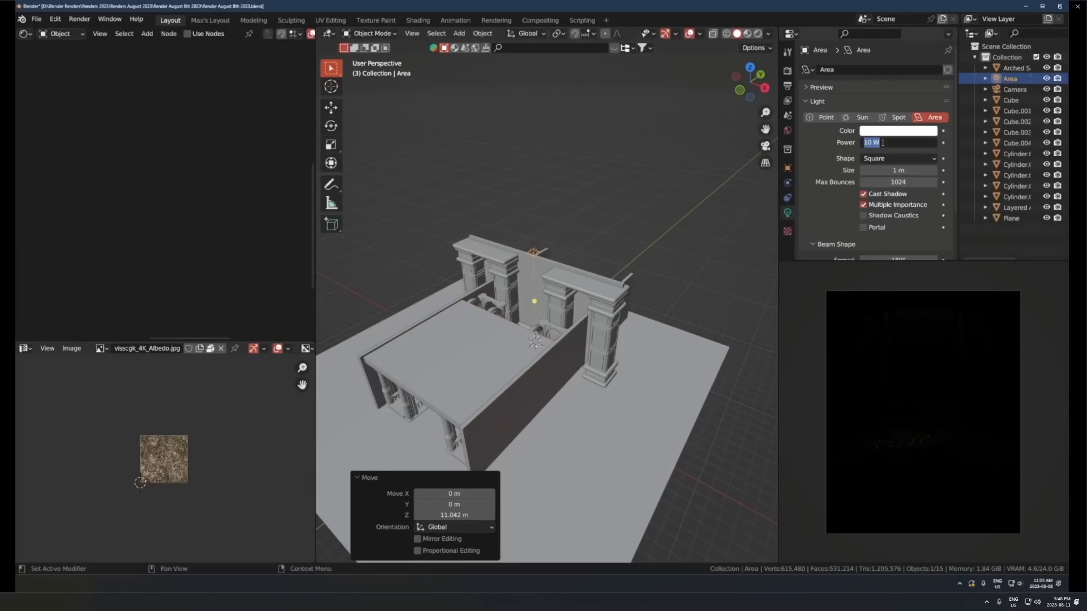
text(12312)
key(Return)
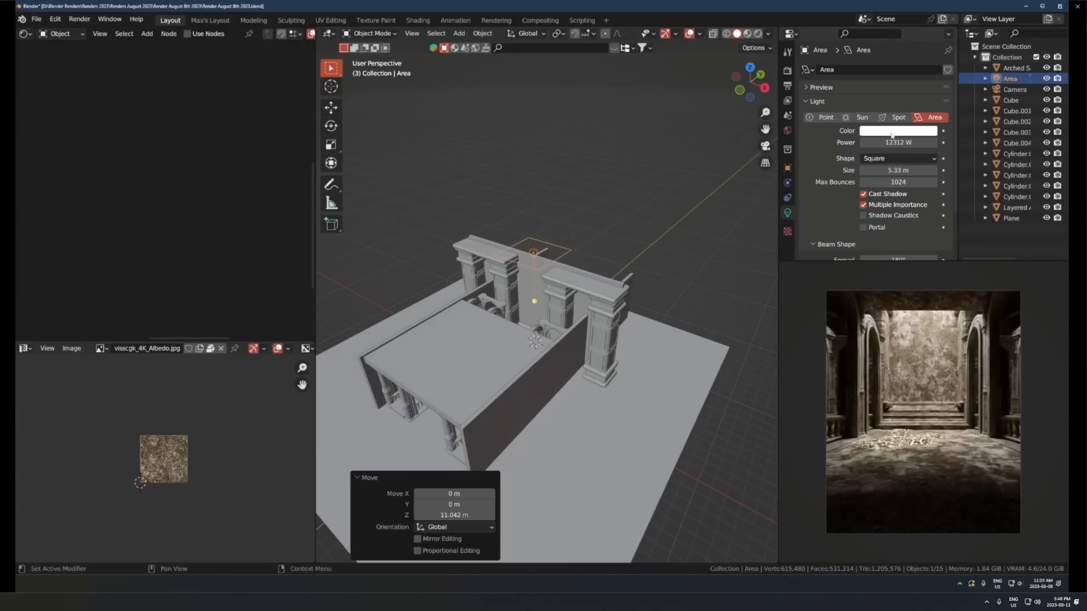
Tint the area light's color a pale warm yellow
click(898, 131)
click(902, 187)
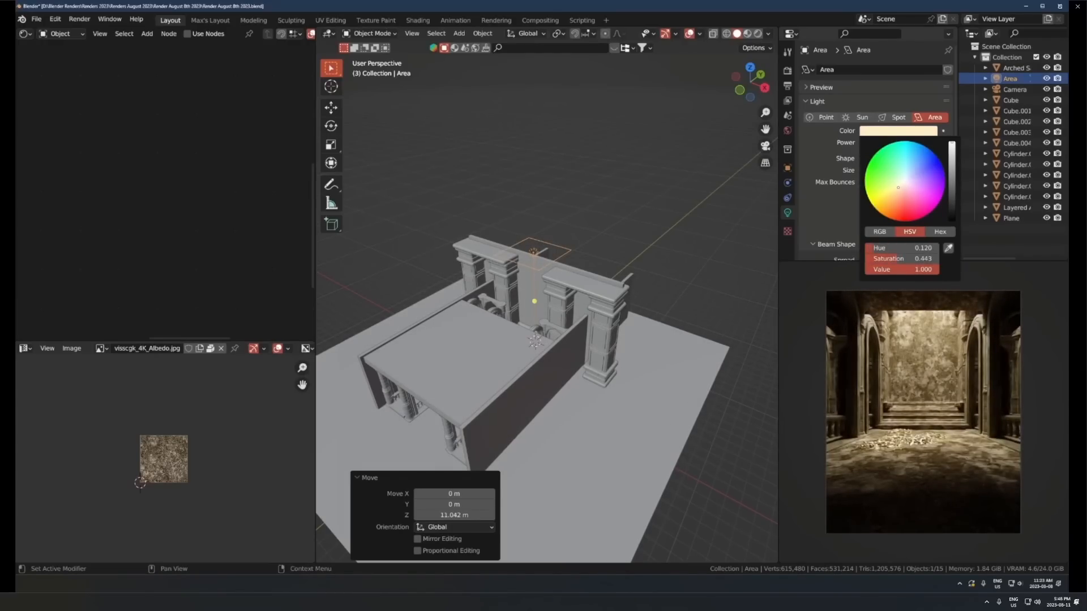
drag(897, 188, 896, 186)
scroll(906, 351, up, 1)
click(895, 131)
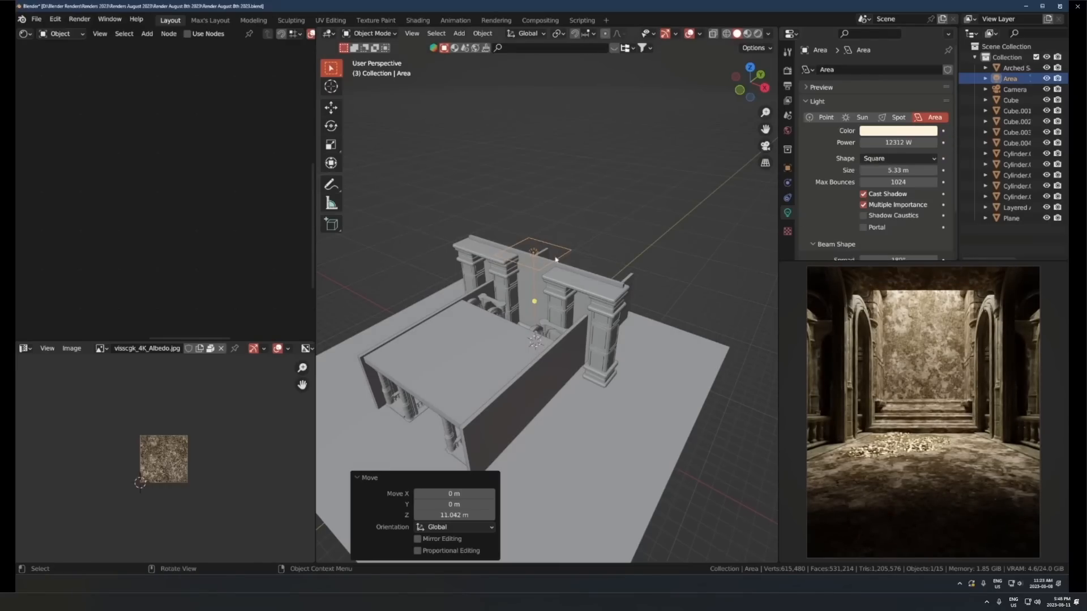
Raise the area light about 3.7 m along the Z axis and set its size to 3.33 m
key(g)
key(z)
click(557, 225)
drag(897, 171, 868, 170)
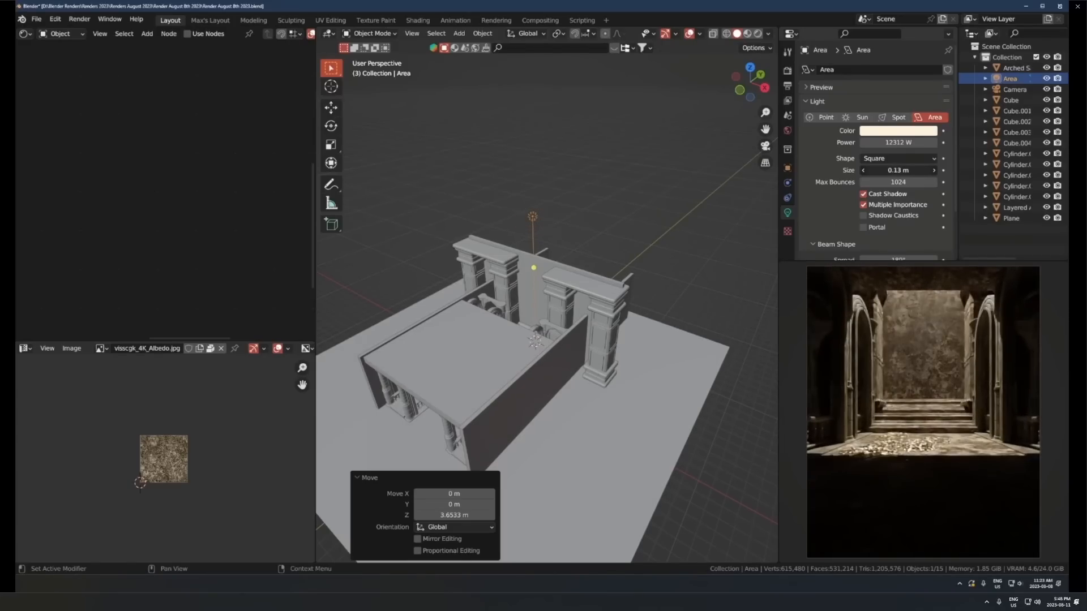
Try a linked duplicate of the layered archway about 5.4 m in the negative Y direction, lowered along Z
middle_drag(571, 303, 546, 311)
scroll(510, 305, up, 2)
click(443, 298)
click(442, 294)
middle_drag(443, 294, 585, 272)
key(shift+d)
key(y)
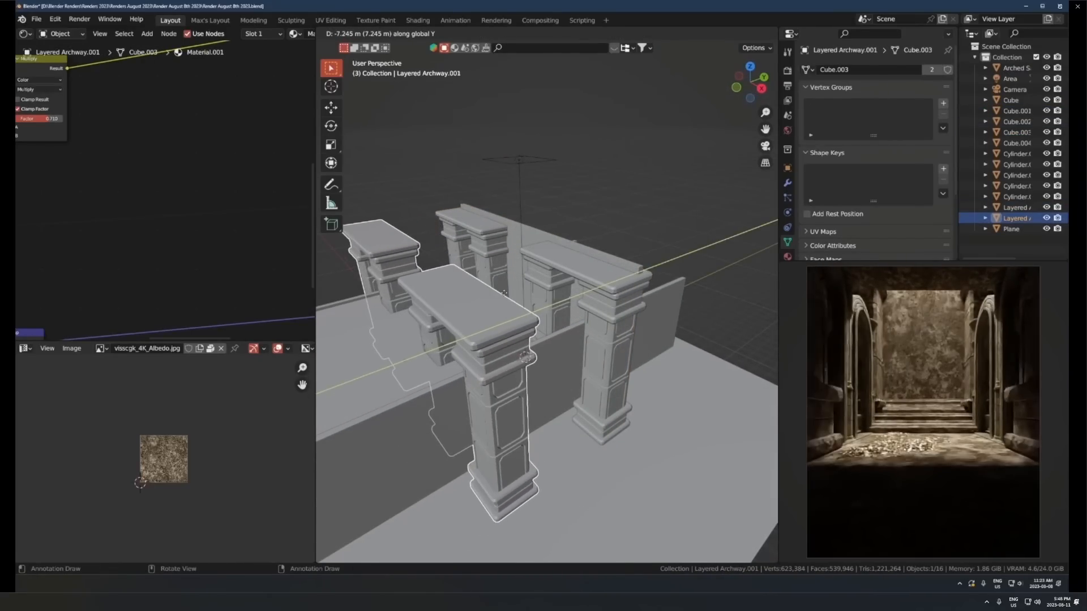
click(523, 281)
key(g)
key(z)
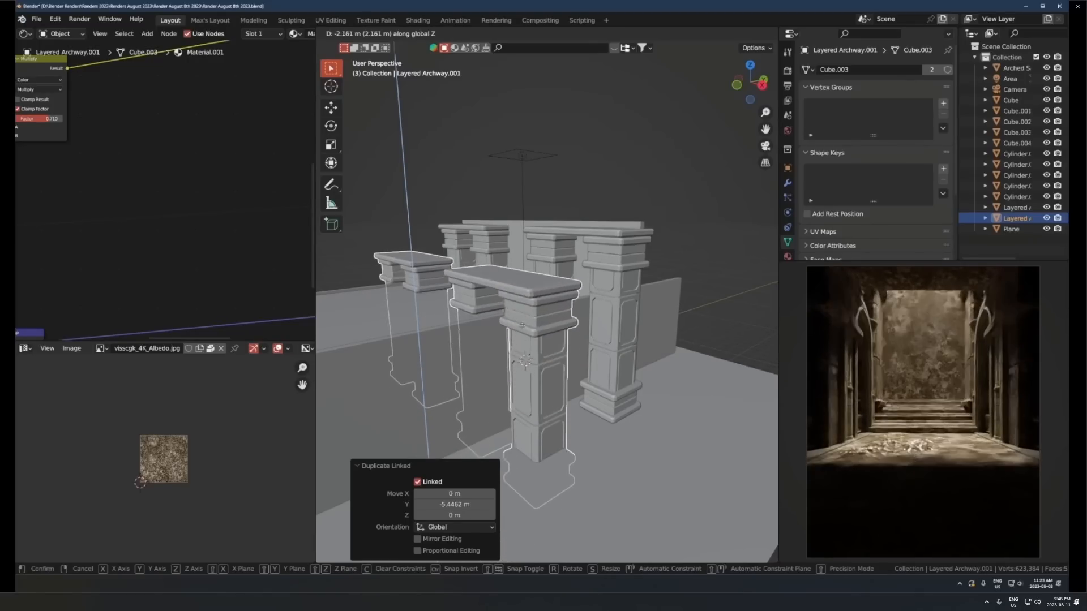
key(Escape)
key(Delete)
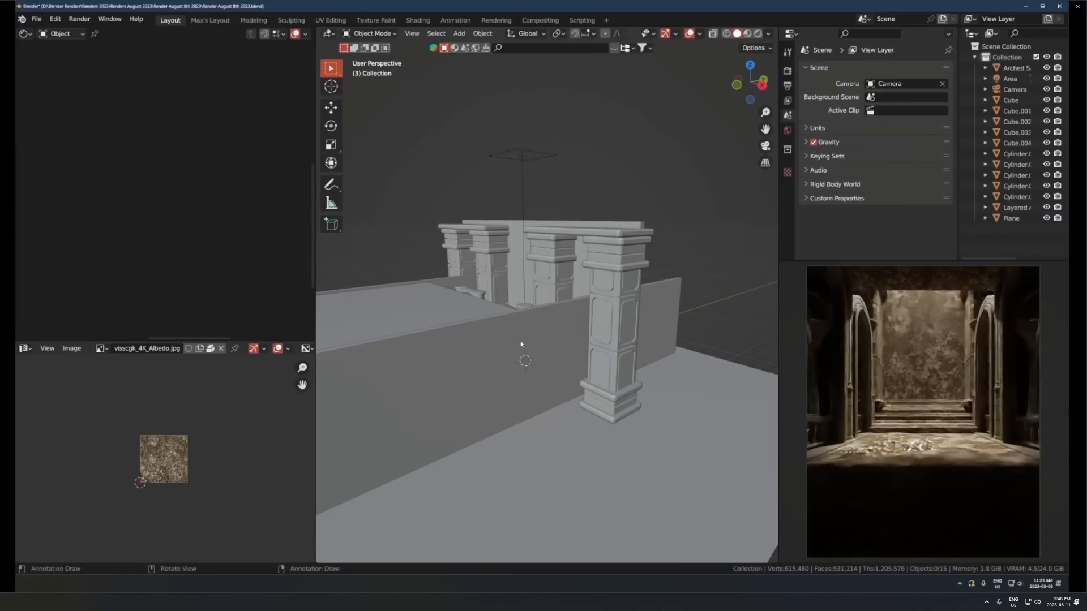
From the camera's view, move the camera about 1.25 m along X and rotate it slightly around the global Z axis
scroll(500, 375, up, 2)
scroll(502, 382, up, 2)
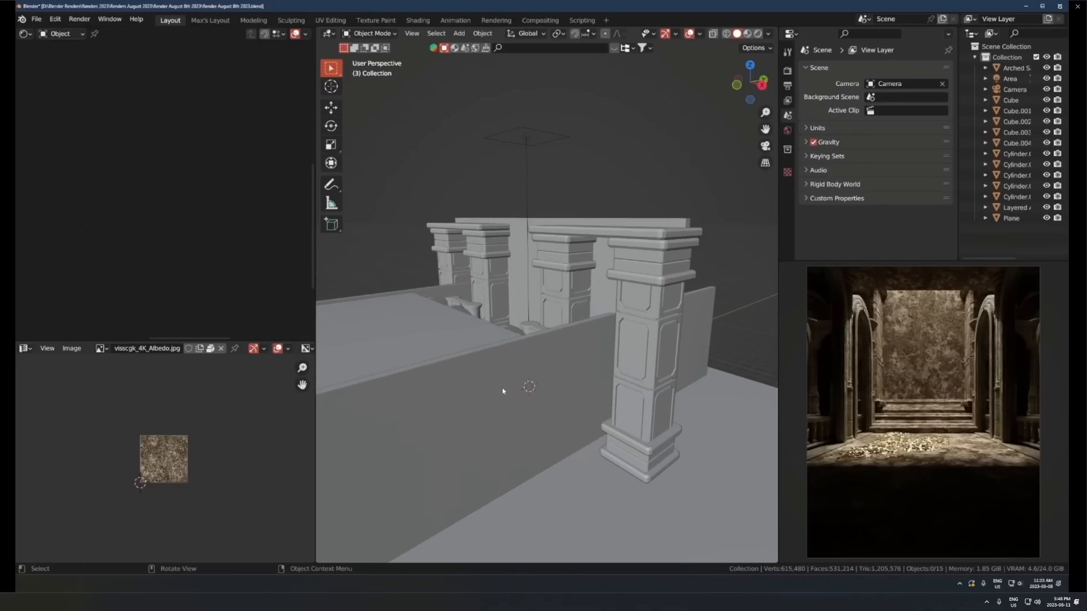
key(KP_0)
click(552, 76)
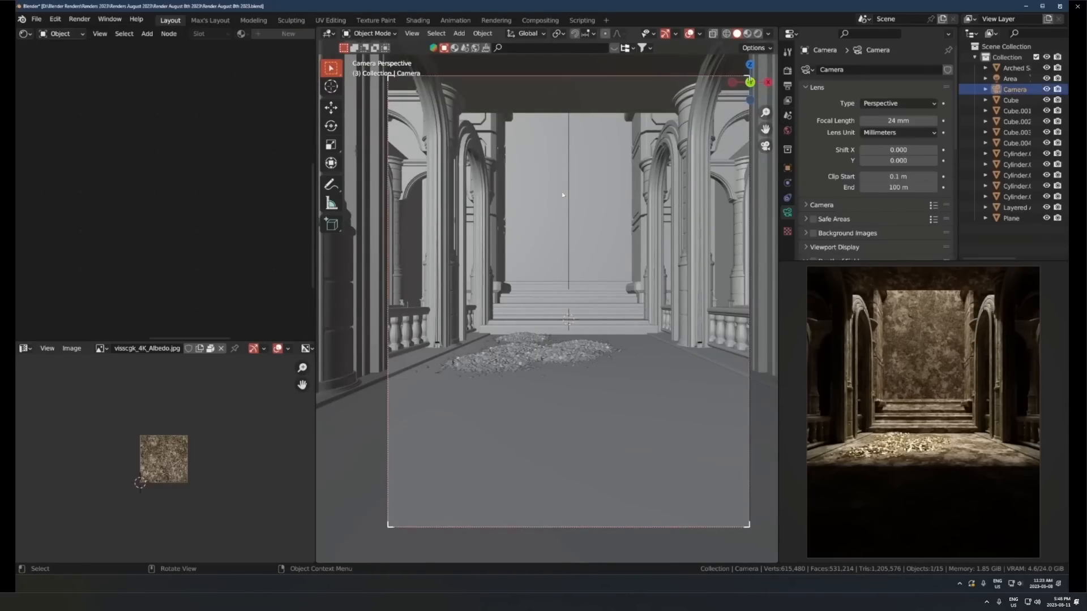
scroll(566, 196, down, 3)
key(g)
key(x)
click(608, 235)
key(r)
key(z)
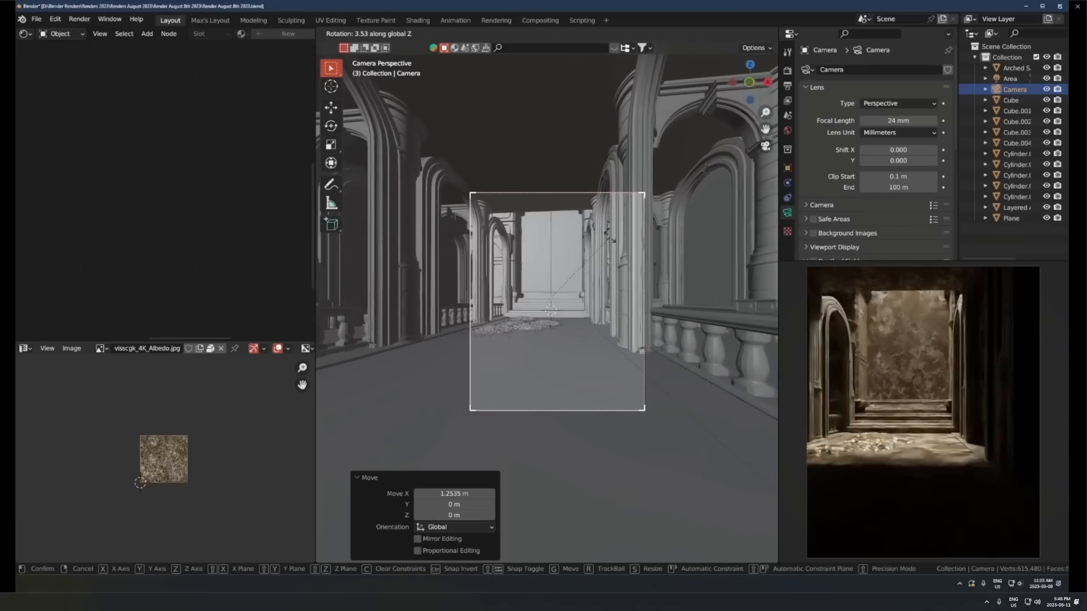
click(639, 295)
Tilt the camera 5.2° around its local X axis and shift it about 0.26 m in the negative X direction
key(r)
key(x)
key(x)
click(652, 316)
key(g)
key(x)
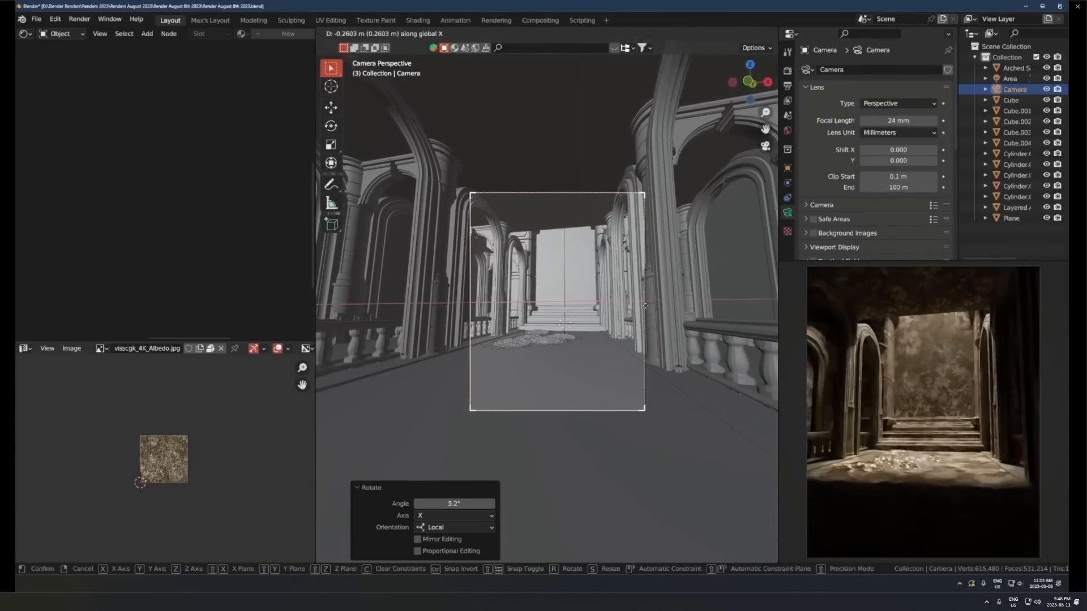
click(640, 316)
Tilt the camera a further 4.8° around its local X axis to show more of the ceiling
key(r)
key(r)
right_click(640, 315)
key(r)
key(x)
key(x)
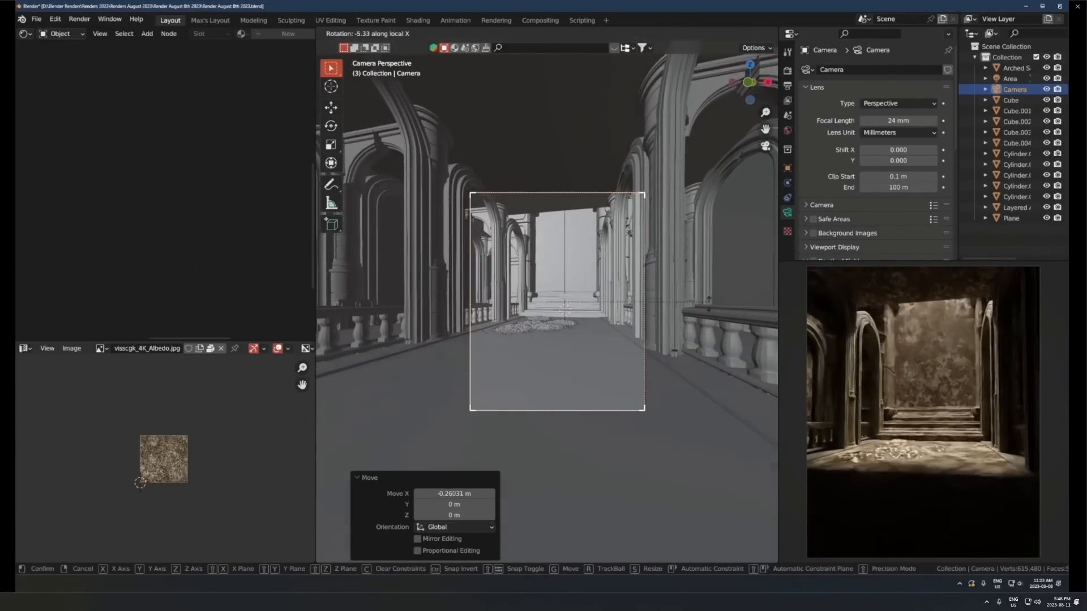
click(705, 279)
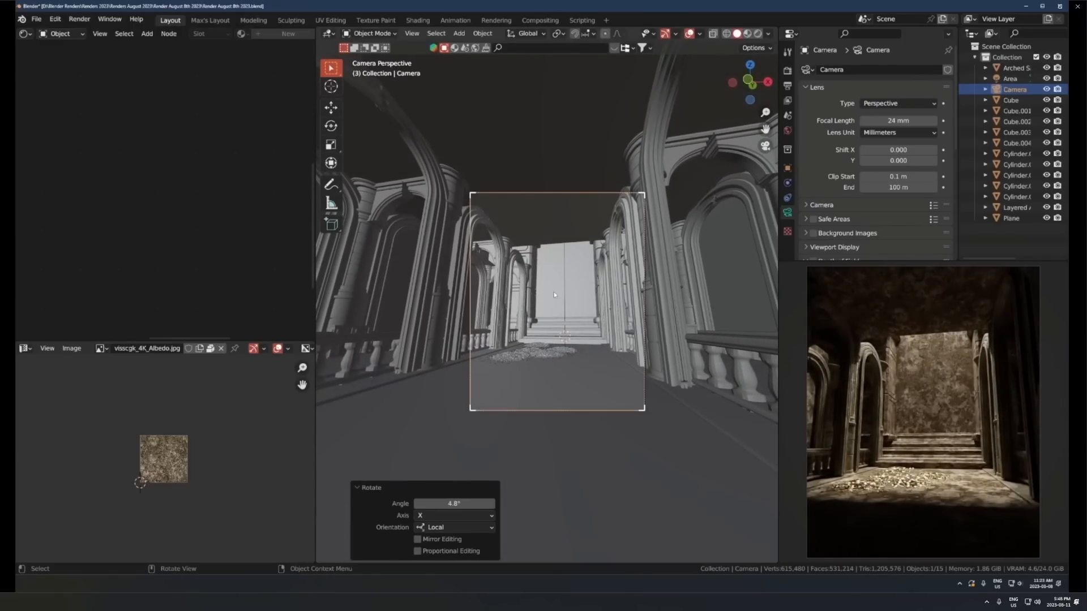
Select the area light and adjust its power and beam settings
click(564, 232)
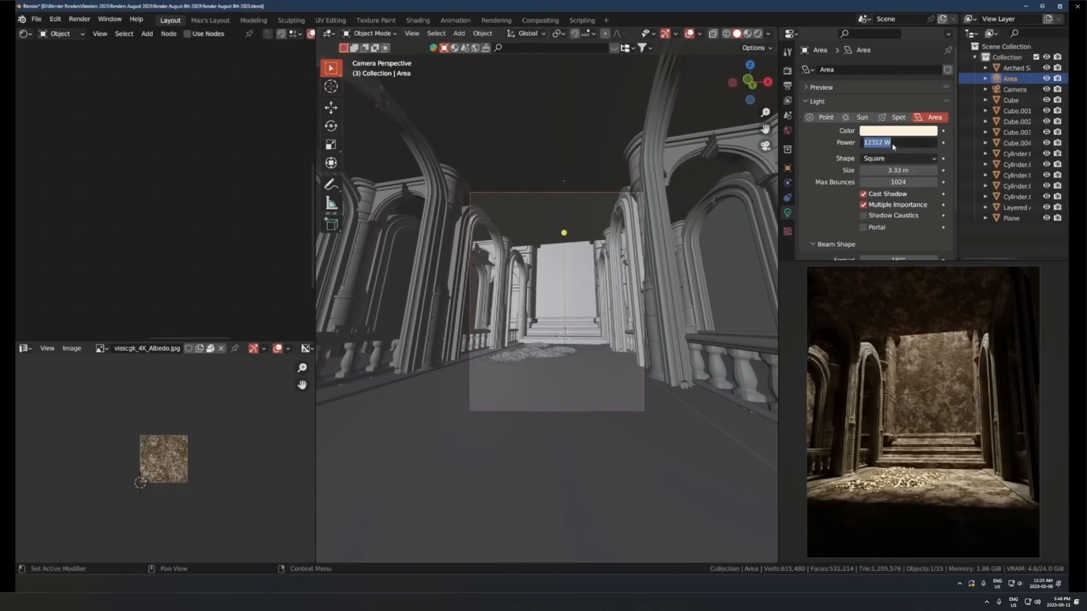
click(880, 174)
scroll(856, 225, down, 4)
drag(882, 202, 834, 202)
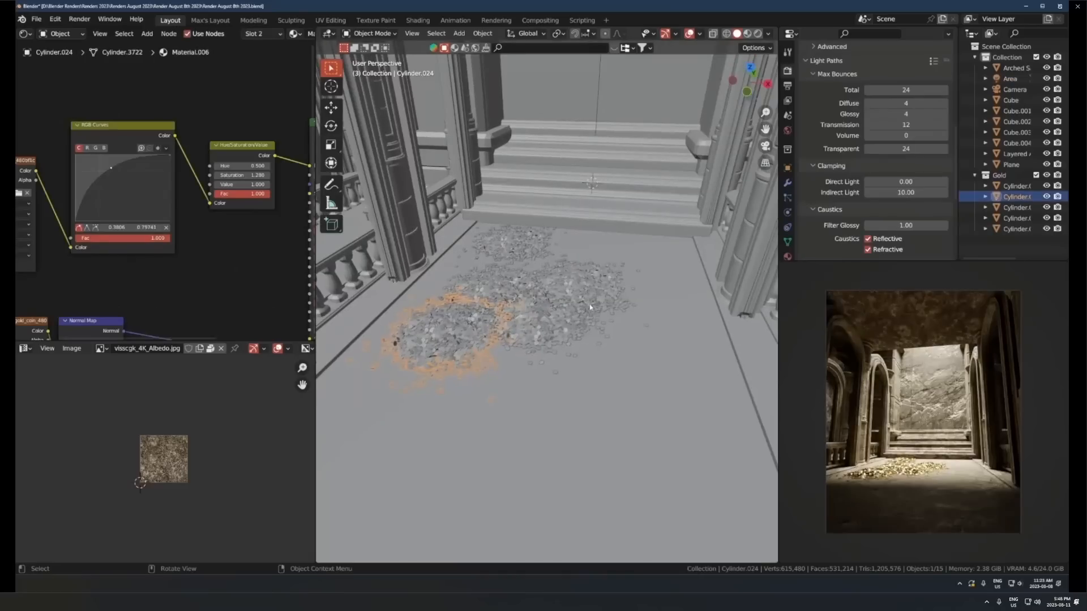
Make linked duplicates of the floor coin piles, rotate them -123° around Z and place them on the floor beside the originals
key(alt+d)
key(shift+z)
click(589, 305)
key(r)
key(z)
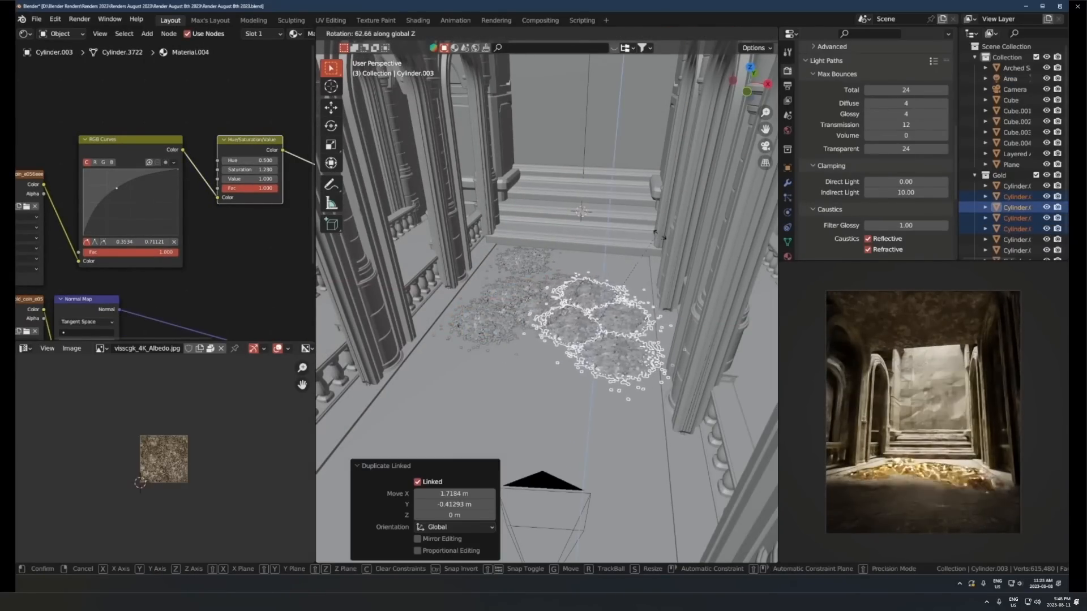
click(505, 434)
key(g)
key(shift+z)
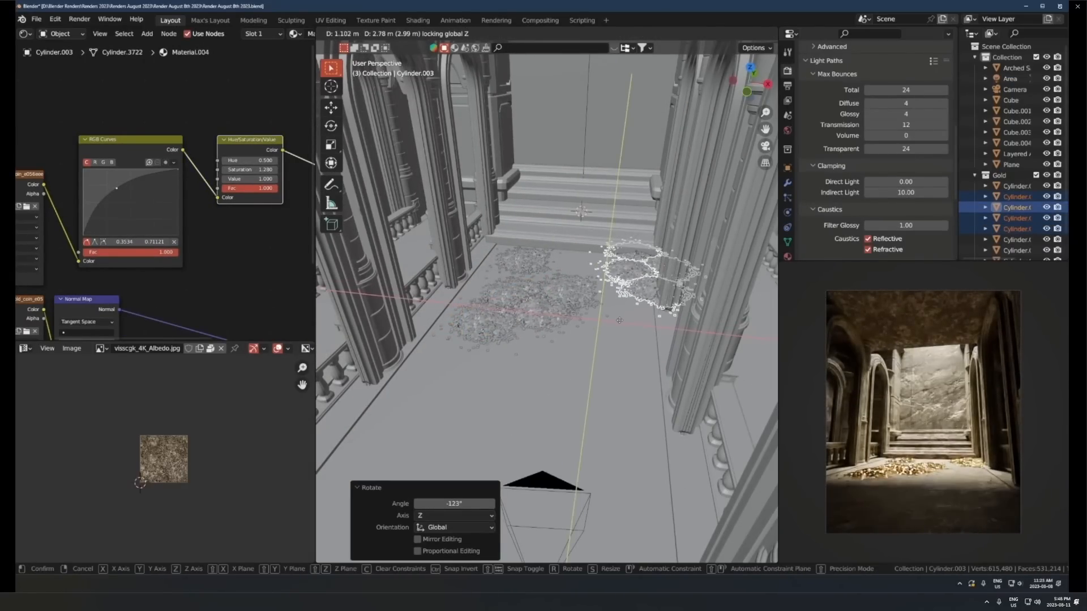
click(613, 326)
Make another linked set of coin piles at the foot of the stairs and rotate it 73.8° around Z
key(alt+d)
key(shift+z)
click(527, 282)
key(r)
key(z)
click(582, 275)
Tilt the new coin piles slightly and raise them about 0.7 m along Z so they rest on the steps
key(r)
key(r)
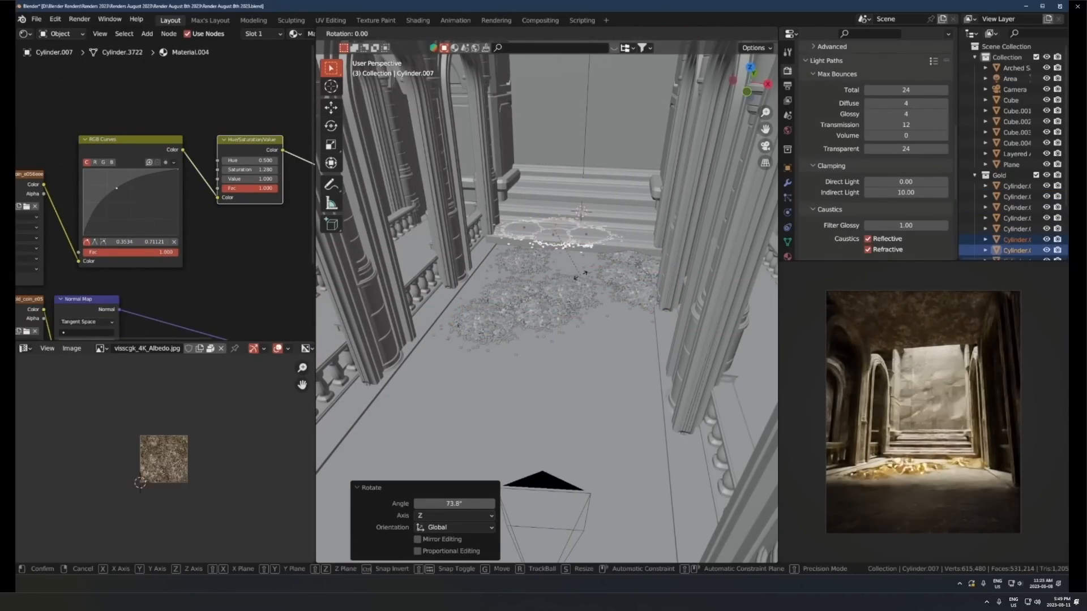
click(577, 290)
key(g)
key(z)
click(578, 292)
scroll(578, 294, up, 5)
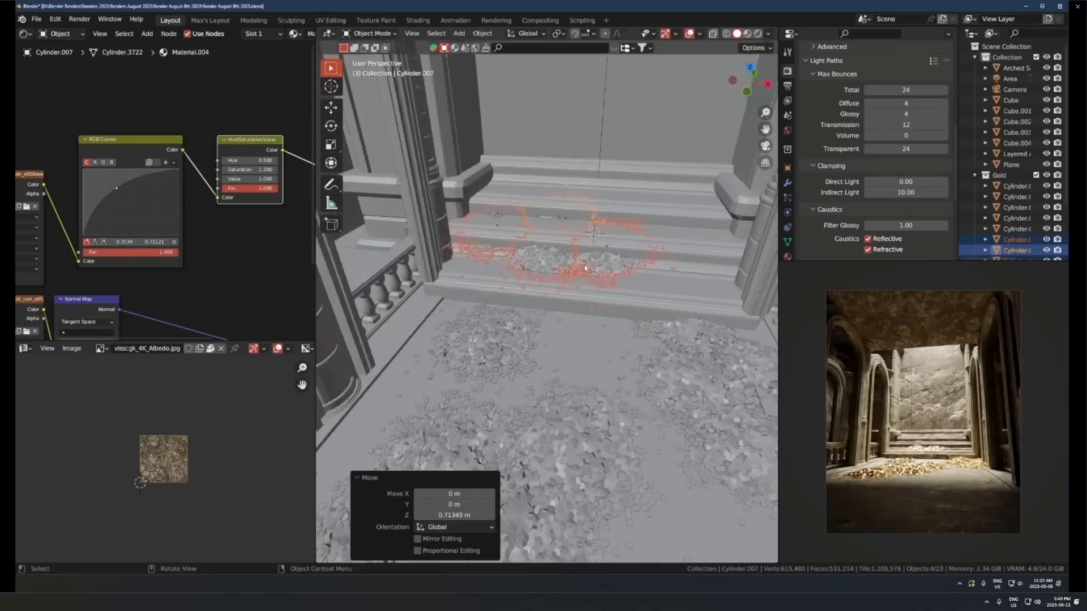
key(g)
key(z)
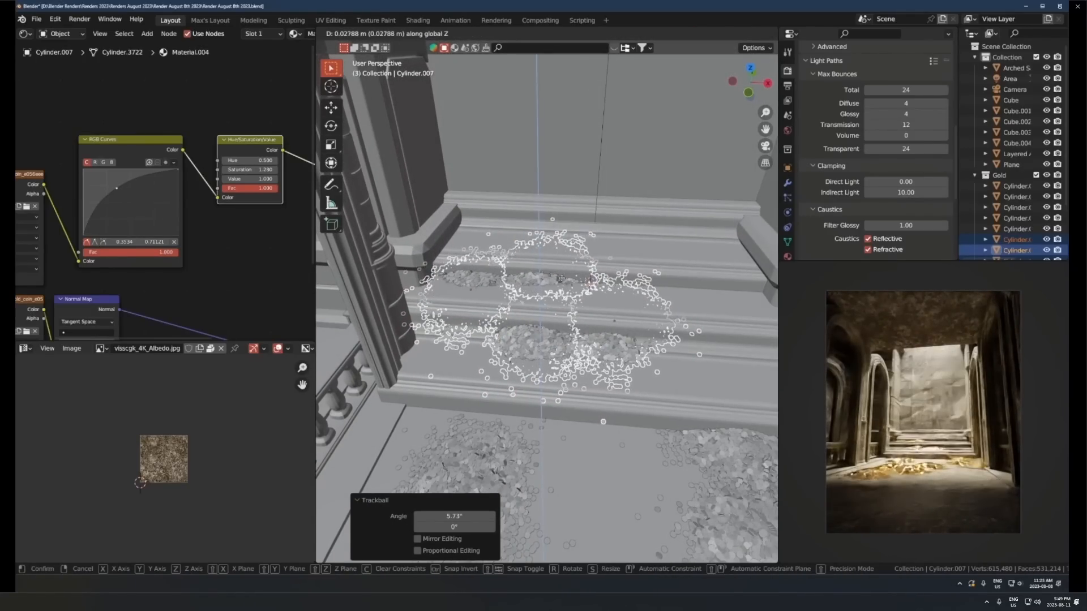
click(561, 281)
Make linked duplicates of the stair coin piles about 1.56 m along X and turn them around the Z axis
key(alt+d)
key(shift+z)
click(663, 291)
shift+middle_drag(663, 291, 590, 291)
key(r)
key(z)
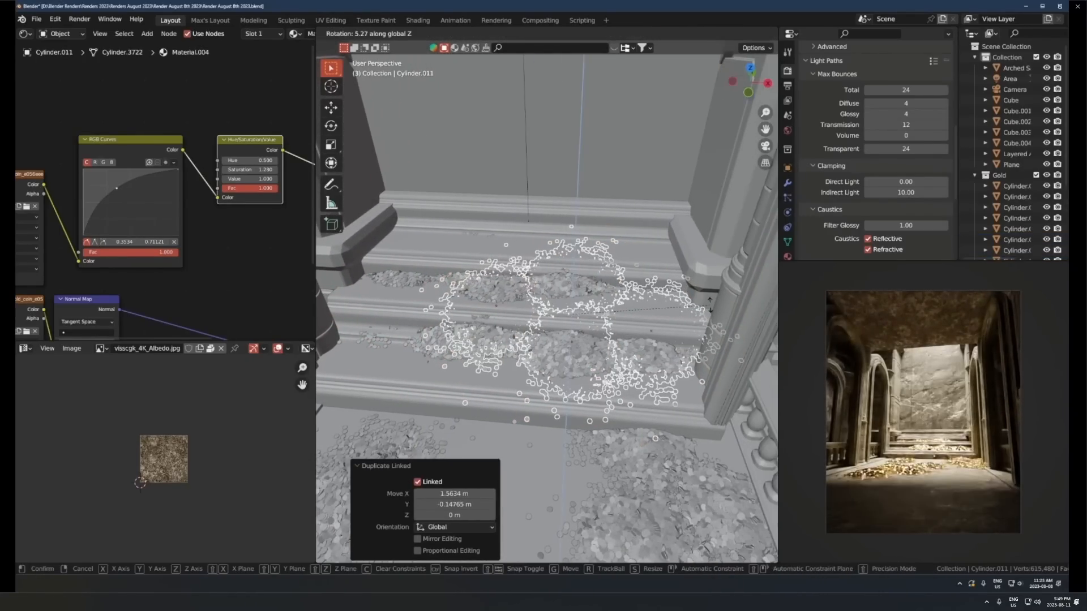
click(706, 308)
Adjust the new piles' height, rotate them -3.05° in the view and nudge them about 0.23 m along X
key(g)
key(z)
click(707, 310)
middle_drag(706, 310, 705, 269)
key(r)
click(707, 303)
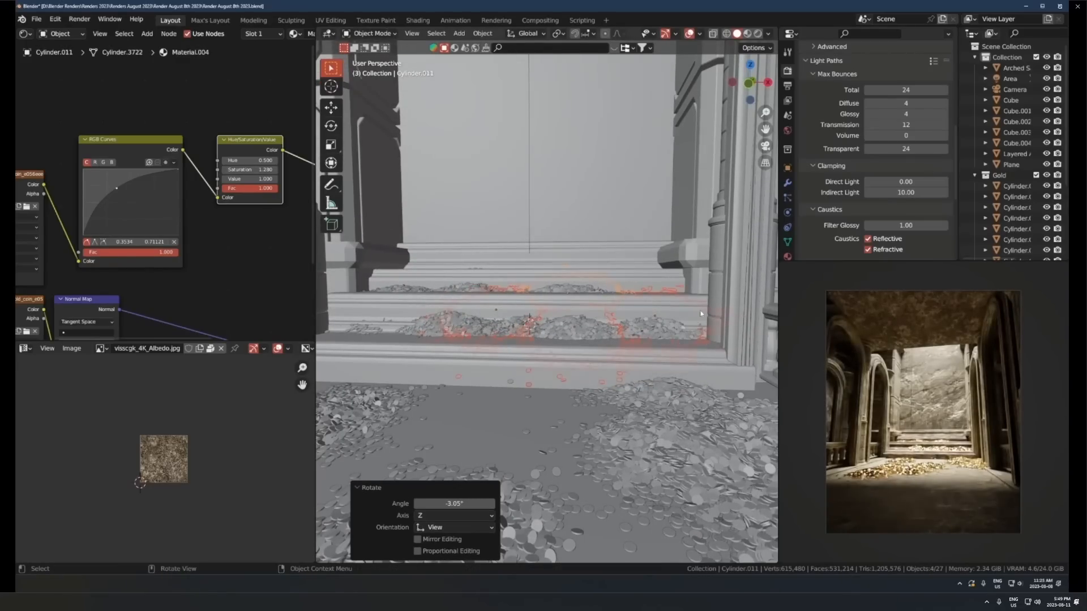
key(g)
click(717, 309)
Make linked duplicates of the stair coin piles and place them on the upper steps, raising them about 0.45 m along Z
middle_drag(718, 309, 710, 336)
key(alt+d)
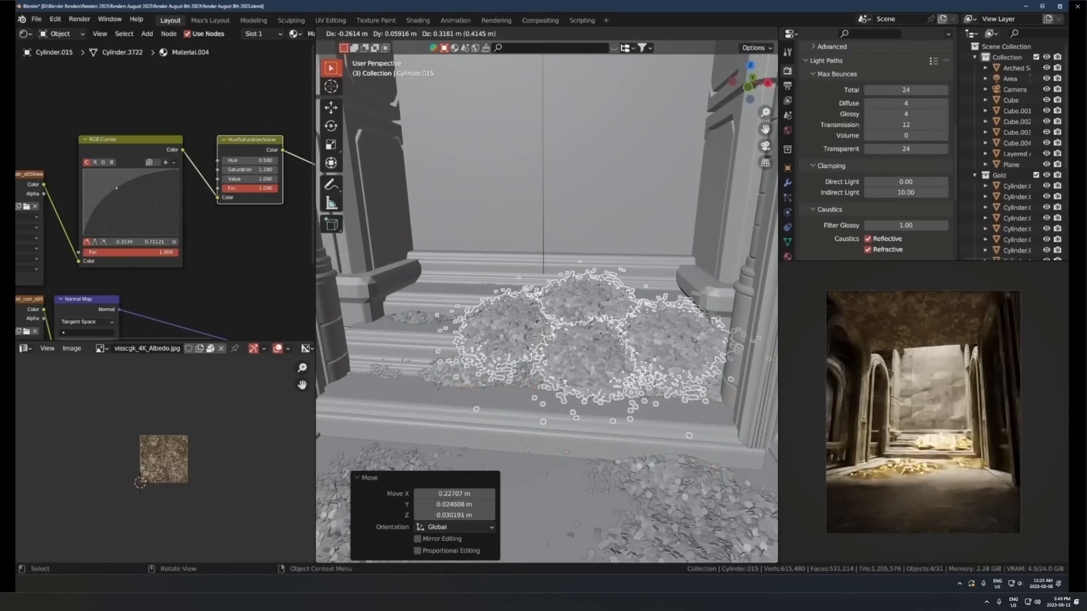
click(616, 352)
middle_drag(615, 352, 611, 373)
key(g)
key(shift+z)
click(497, 301)
key(g)
key(z)
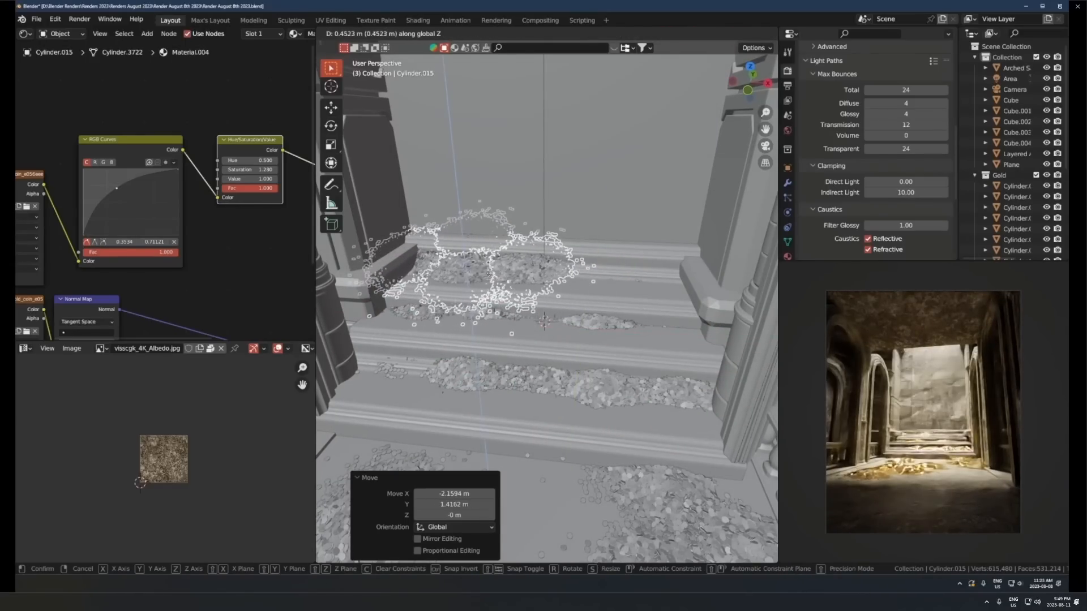
click(493, 279)
Scale the upper-step coin piles by 1.541, center them across the stairs, and rescale them by 0.947
key(s)
click(478, 231)
key(g)
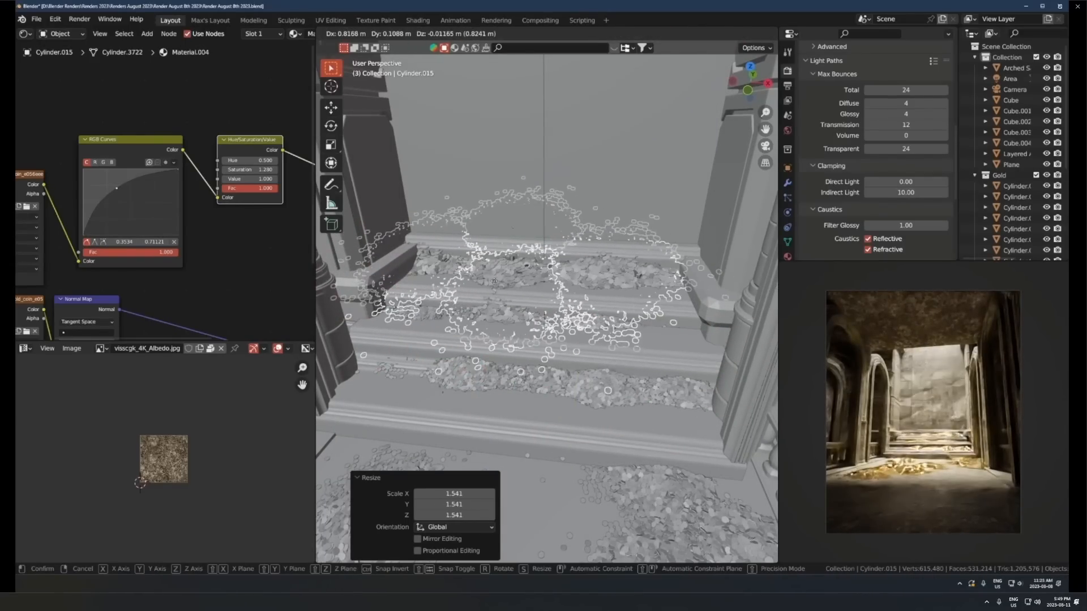
click(541, 219)
key(s)
click(671, 277)
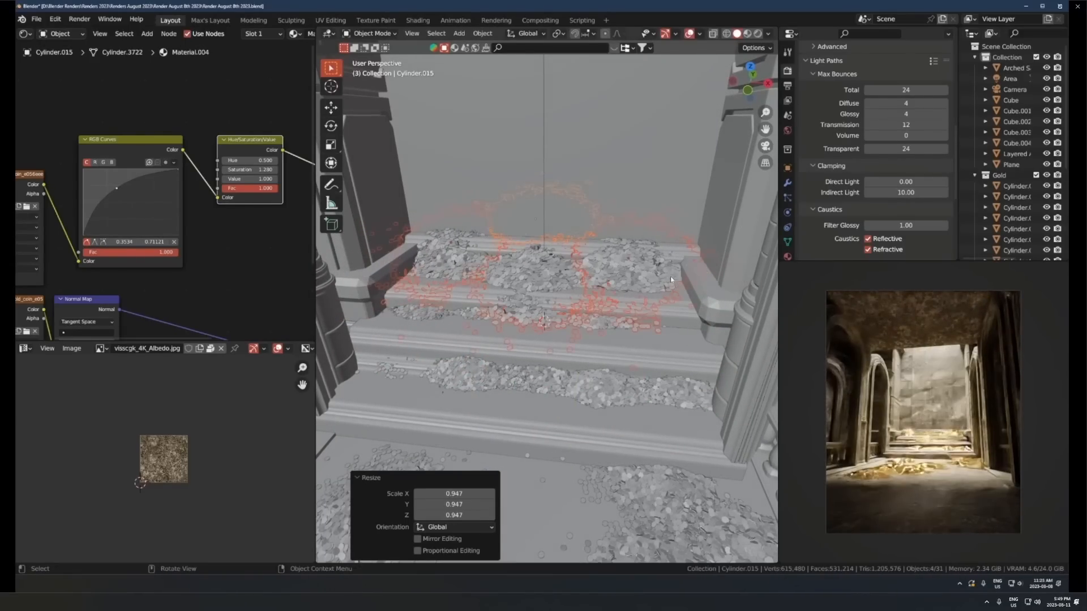
Scale the upper-step coin piles by 1.036 and raise them slightly along the Z axis
key(s)
key(z)
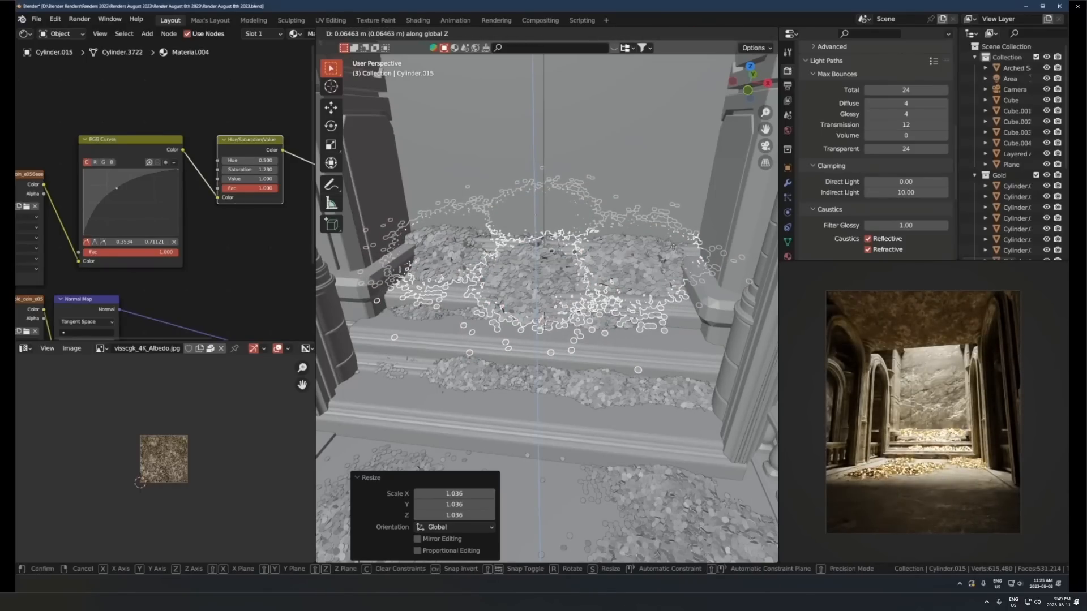
click(673, 247)
Confirm the upper-step height change and move the central coin pile to the left of the steps, about -1.12 m along X and -1.30 m along Y
click(638, 383)
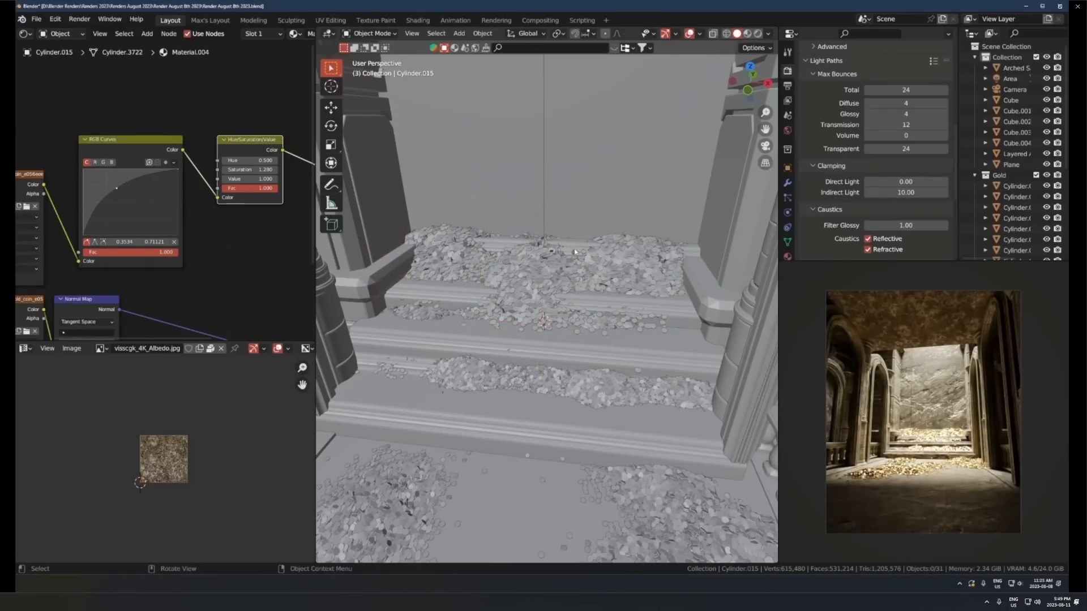
key(g)
click(552, 329)
key(g)
key(shift+z)
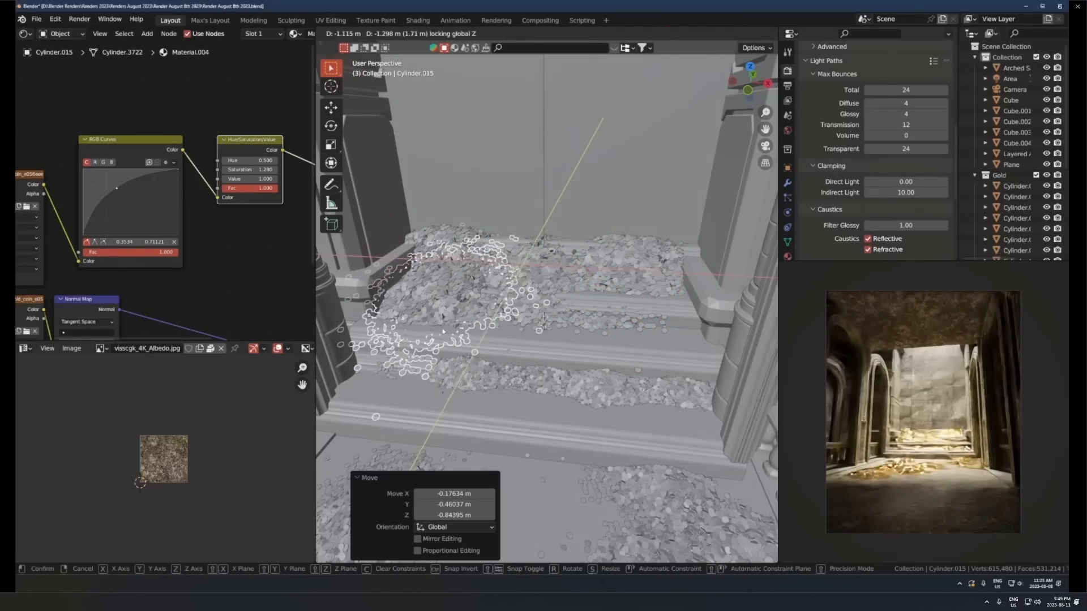
click(442, 327)
key(g)
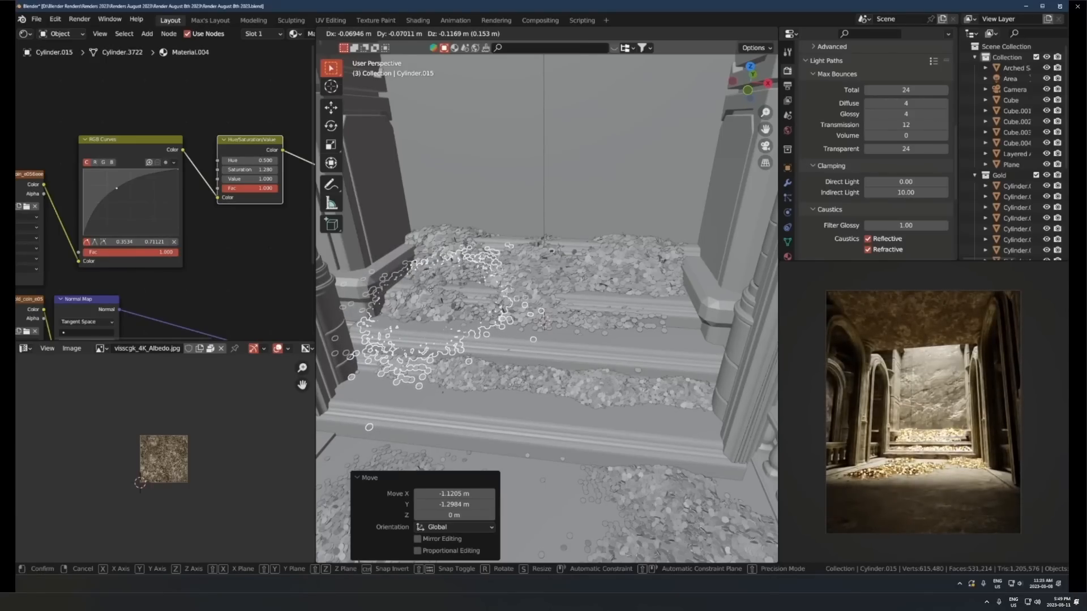
click(449, 272)
Make a linked duplicate of that coin pile near the lower-left steps, raise it about 0.44 m along Z and shift it horizontally
shift+middle_drag(475, 272, 493, 224)
scroll(504, 225, down, 2)
key(alt+d)
click(480, 296)
key(g)
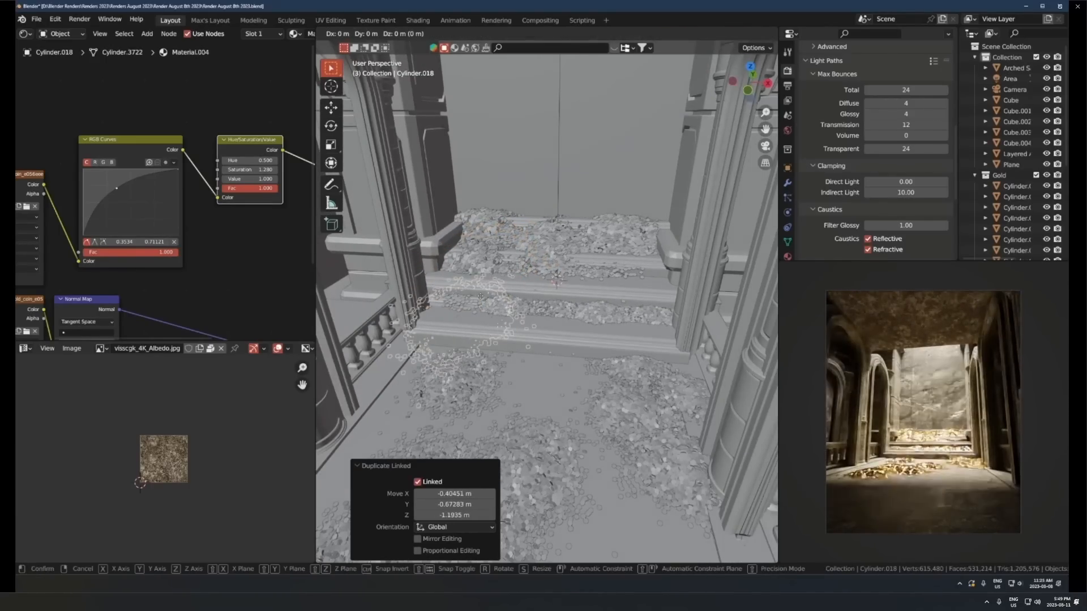
key(z)
click(479, 278)
key(g)
key(shift+z)
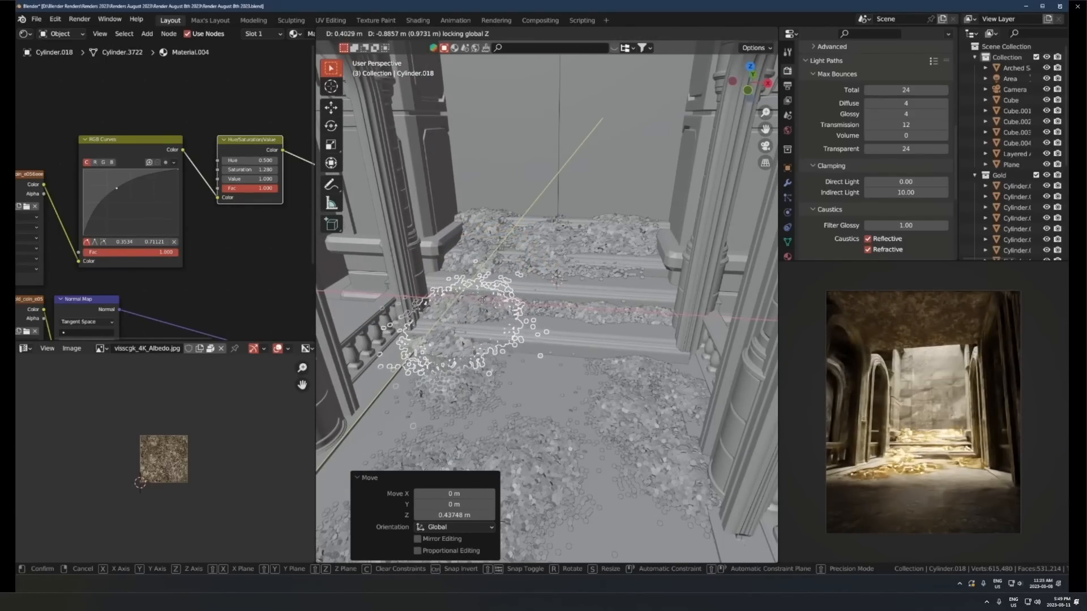
click(486, 300)
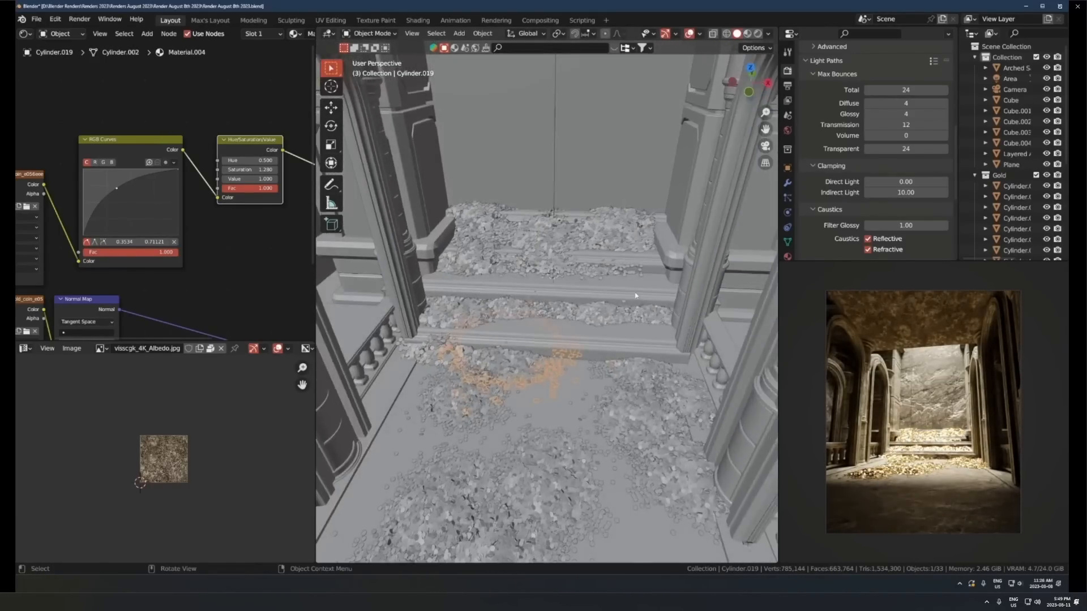
Slide the coin pile at the foot of the stairs about 0.17 m along X and -0.10 m along Y
middle_drag(546, 303, 572, 324)
key(g)
key(shift+z)
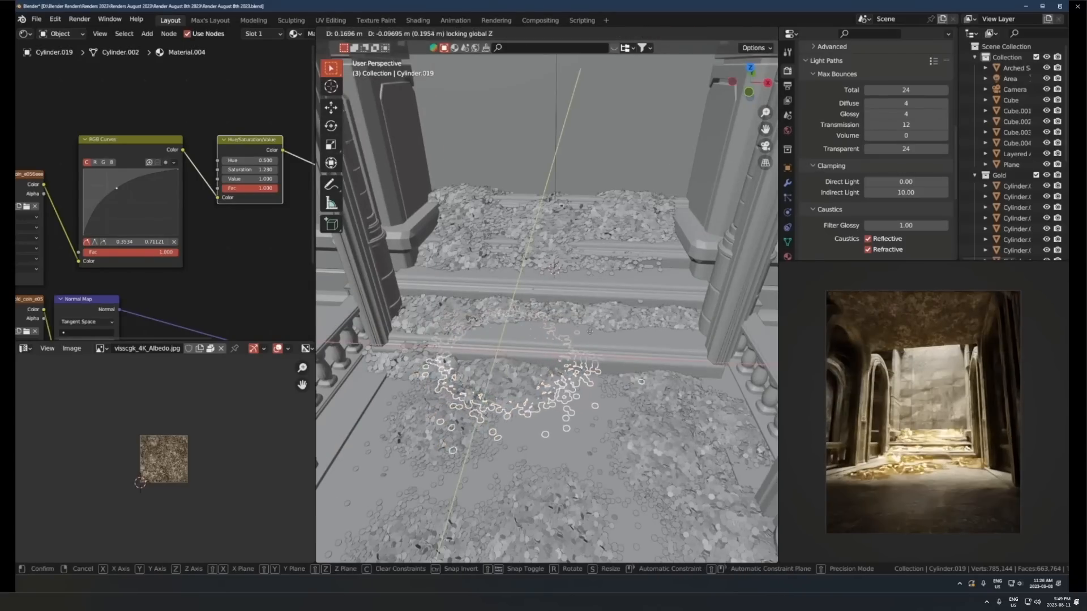
click(624, 349)
Make a linked duplicate of the stair-foot coin pile at the left side and rotate it -38° about Z
key(alt+d)
key(shift+z)
key(r)
key(z)
click(450, 322)
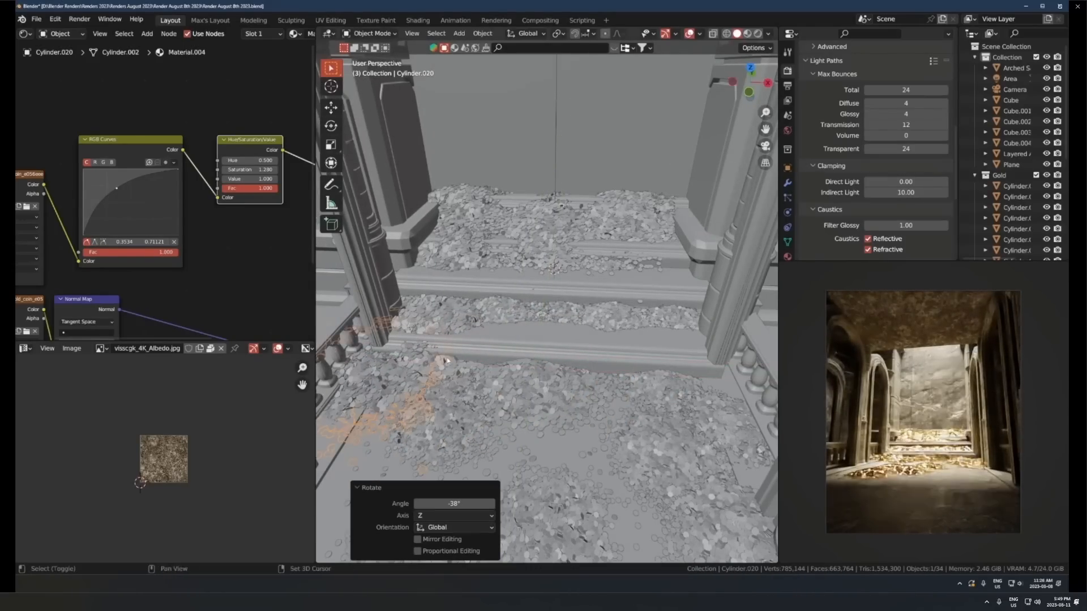
Make a linked duplicate of the left coin pile at the right side of the stair foot, about 4.36 m along X and 0.63 m along Y
shift+middle_drag(452, 323, 444, 267)
key(alt+d)
click(717, 275)
key(g)
key(z)
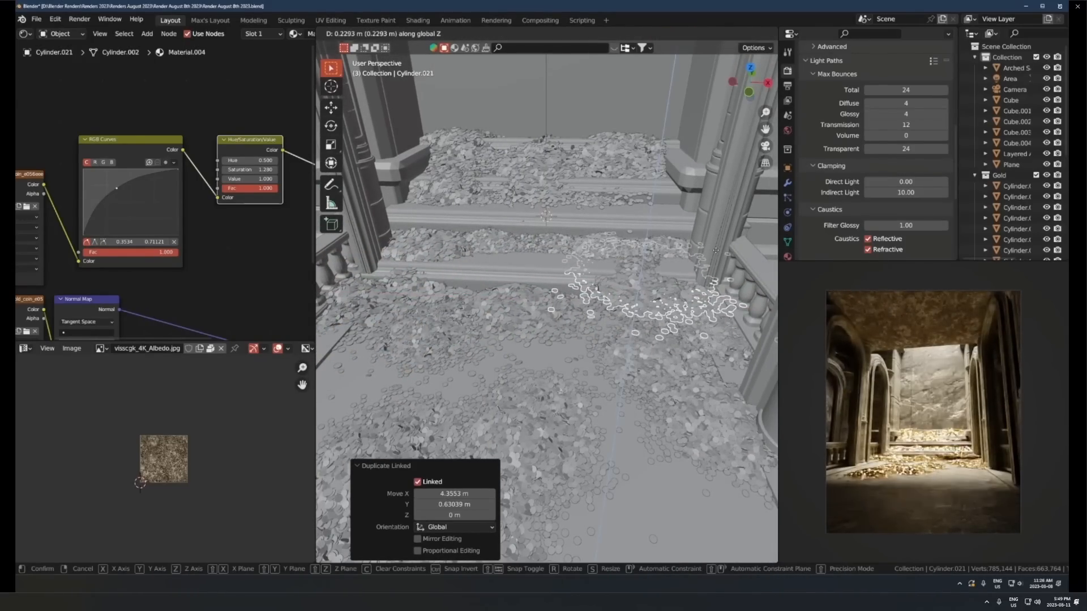
key(s)
right_click(654, 215)
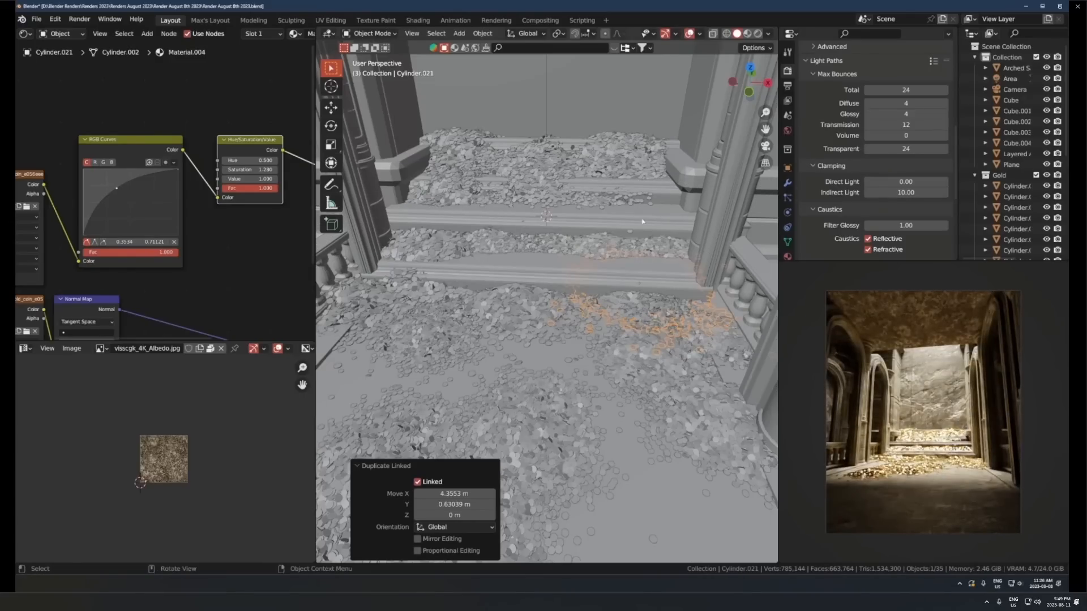
Move the right-hand coin pile toward the front of the hall between the columns, about 1.0 m along X and -4.15 m along Y
shift+middle_drag(544, 226, 565, 194)
scroll(571, 195, down, 4)
key(g)
key(shift+z)
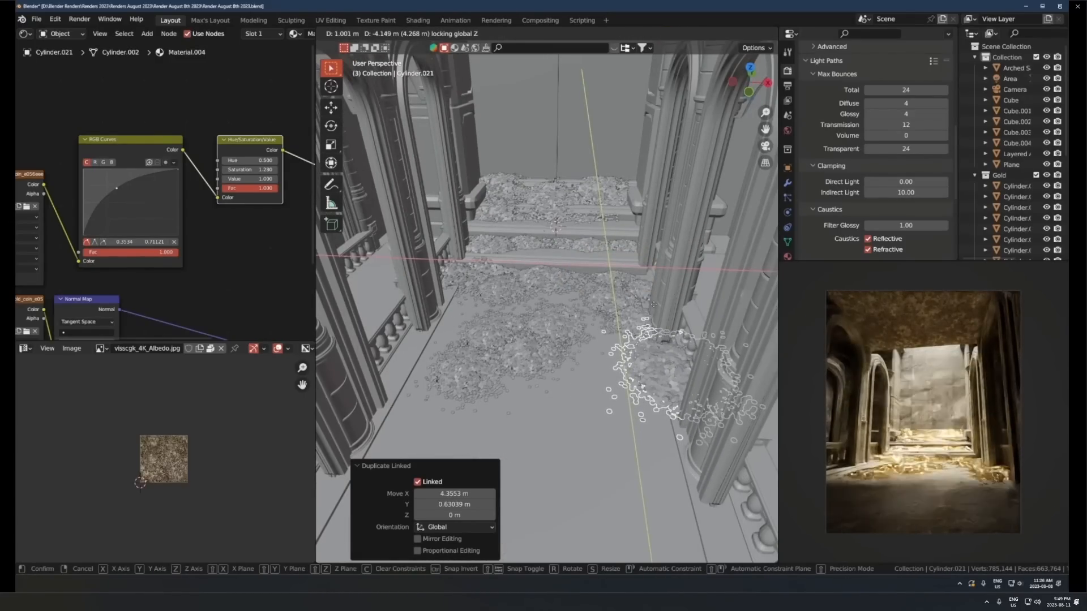
click(640, 300)
Place a linked duplicate coin pile beside the left columns near the camera, offset about 0.75 m along X and -4.11 m along Y
middle_drag(641, 300, 558, 277)
click(572, 314)
scroll(572, 314, down, 3)
key(g)
key(shift+z)
click(550, 377)
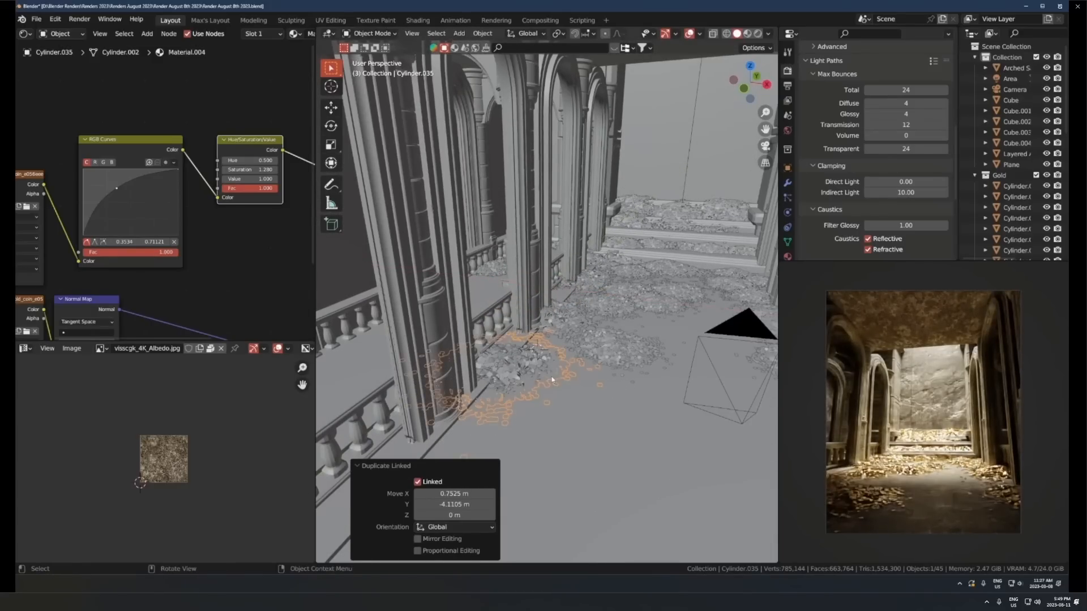
Delete the large ceiling slab covering the hall and select the arched walkway
middle_drag(550, 376, 550, 210)
click(550, 210)
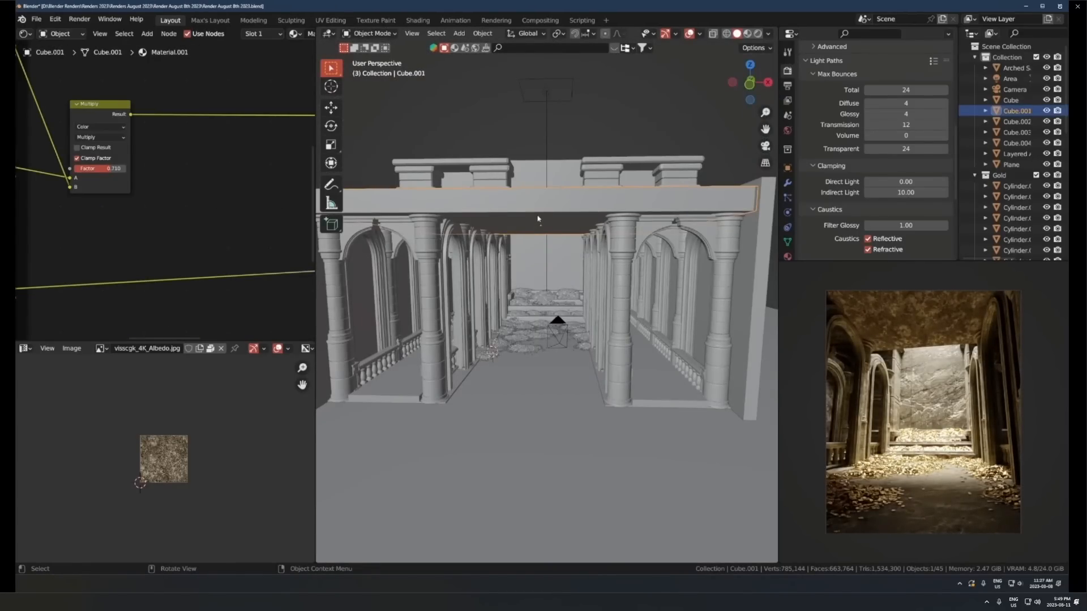
key(Delete)
click(395, 242)
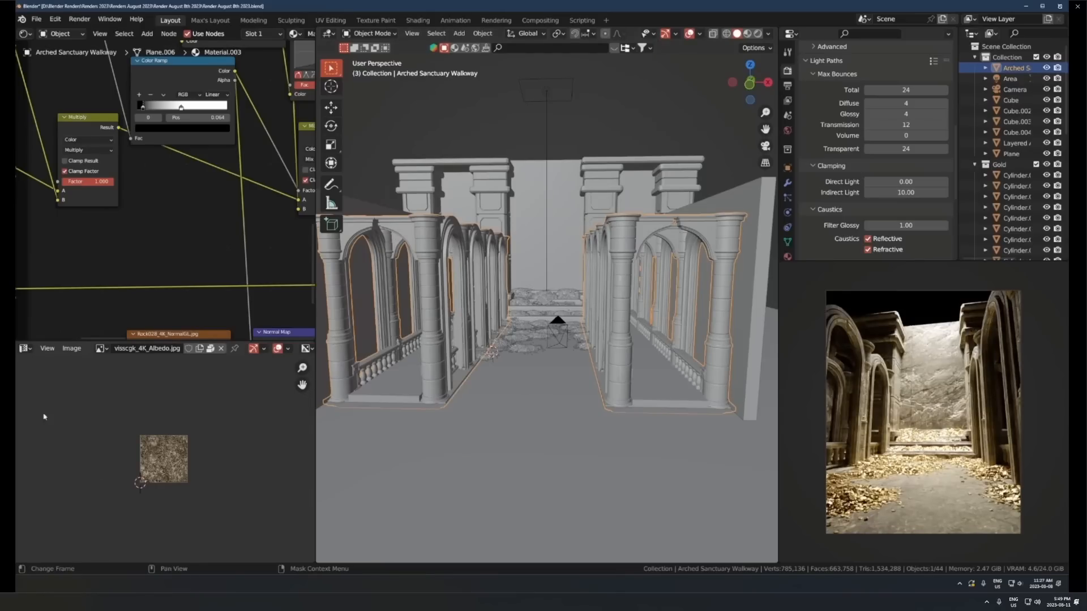
Add the Sanctuary Arch 2 asset to the hall, scaled up to span the aisle and centered about 0.05 m along X
key(shift+F1)
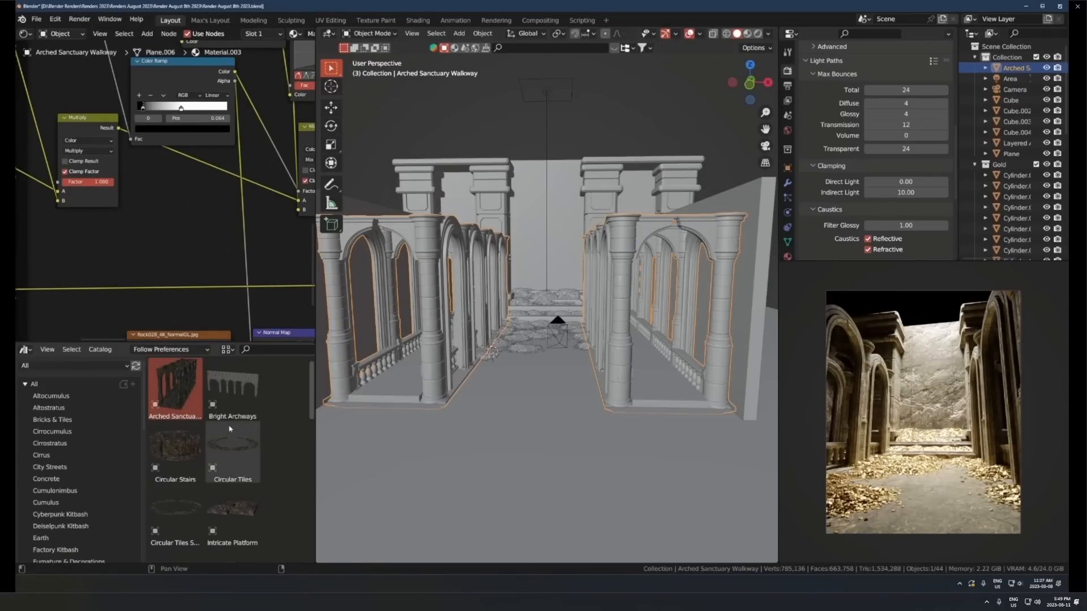
scroll(220, 447, down, 6)
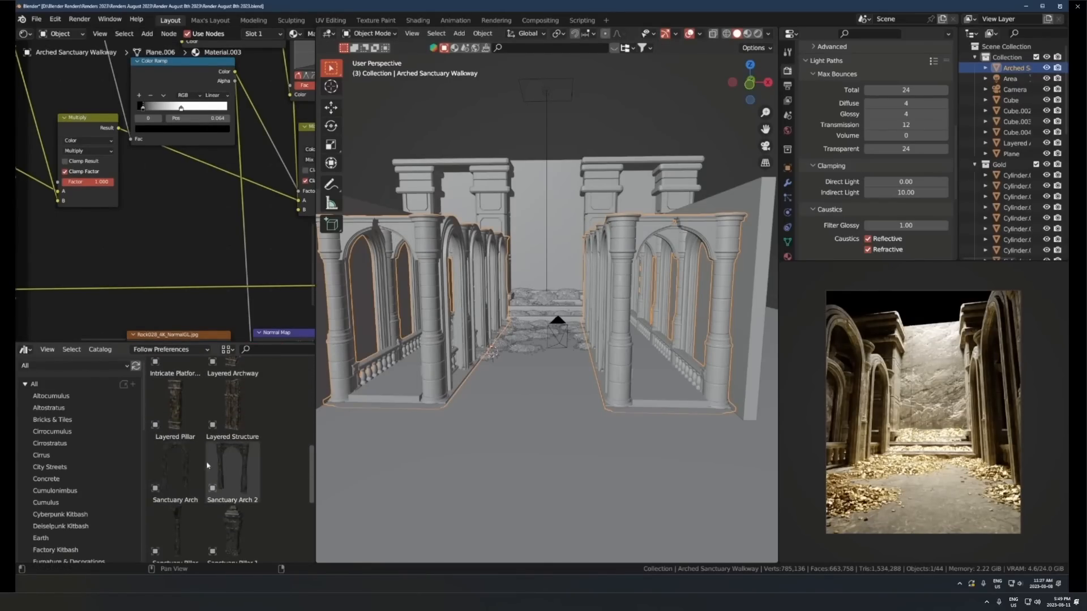
scroll(210, 458, down, 2)
drag(232, 424, 549, 361)
key(g)
key(x)
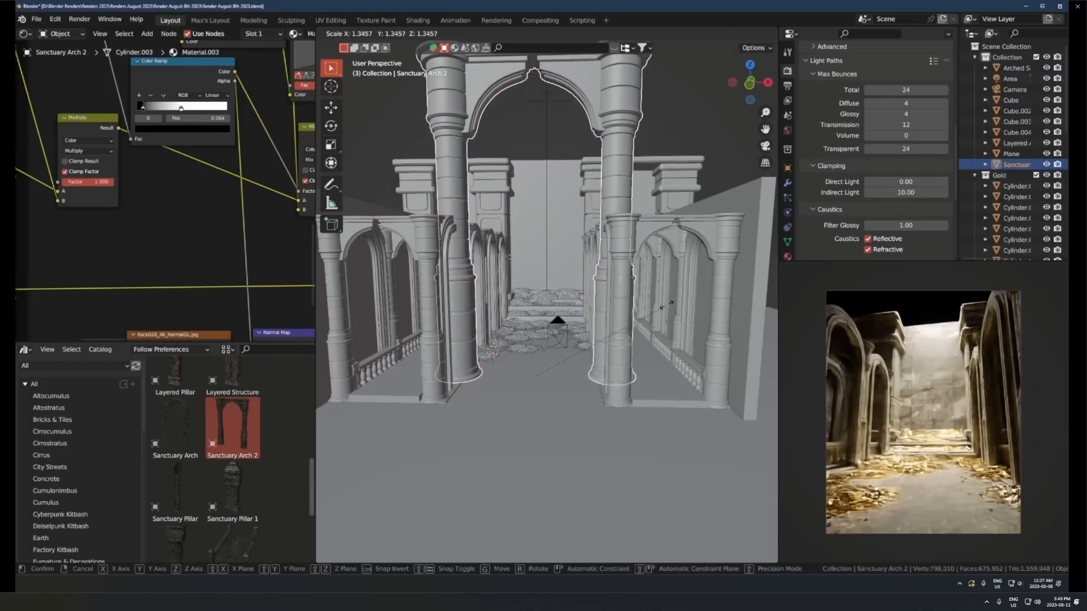
click(631, 339)
Align the arch with the walkway columns in a wireframe top view, shifting it about 0.01 m along X and -0.10 m along Y
key(KP_7)
scroll(636, 346, up, 3)
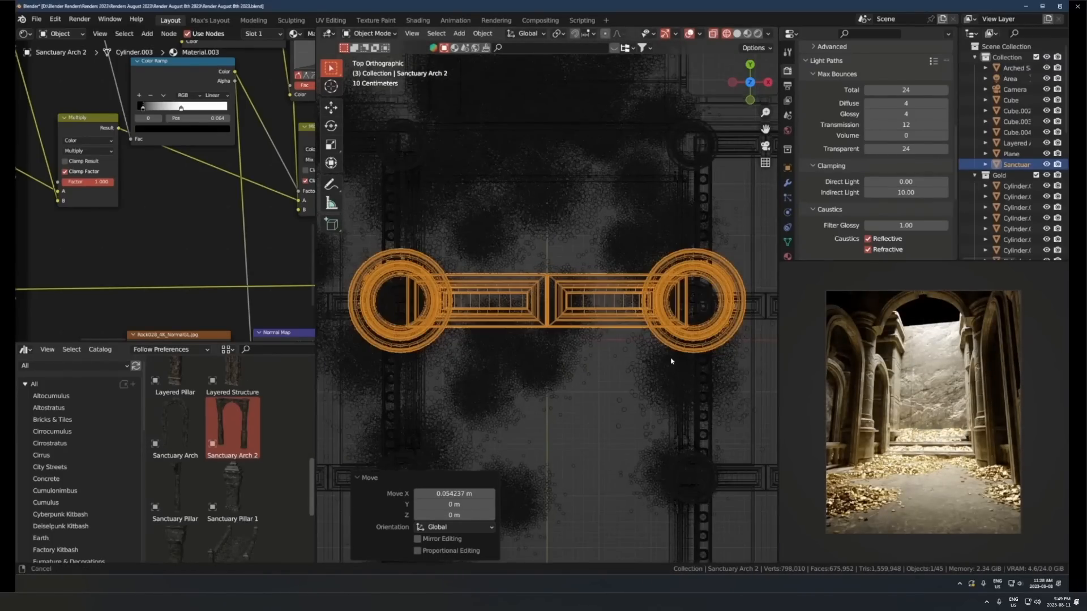
key(g)
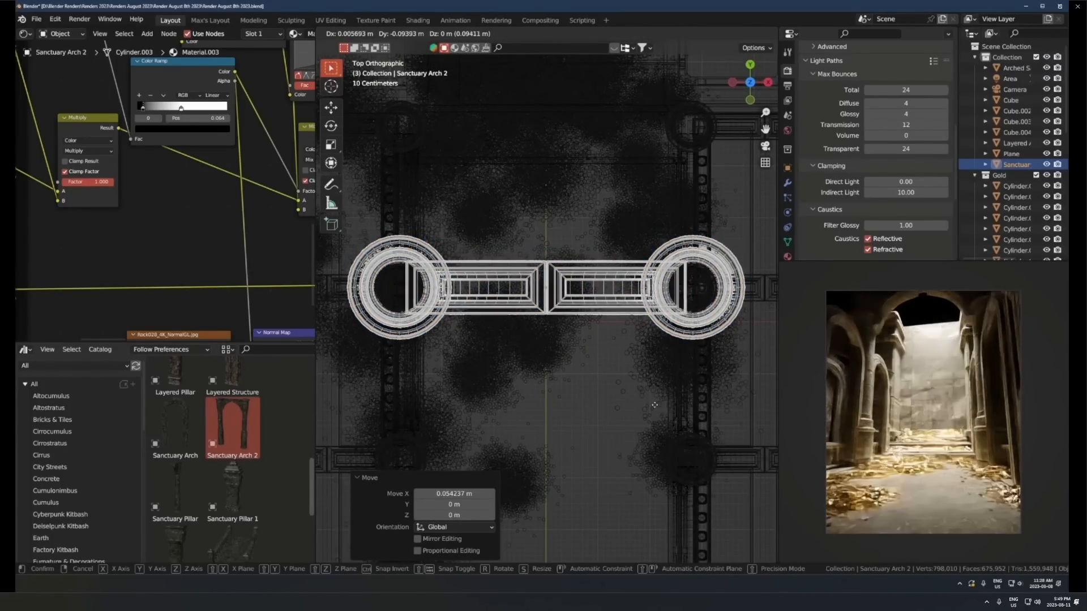
click(655, 414)
Return to solid shading and lower the arch about 1.05 m along Z
middle_drag(640, 412, 641, 277)
key(shift+z)
scroll(640, 342, down, 2)
key(g)
key(z)
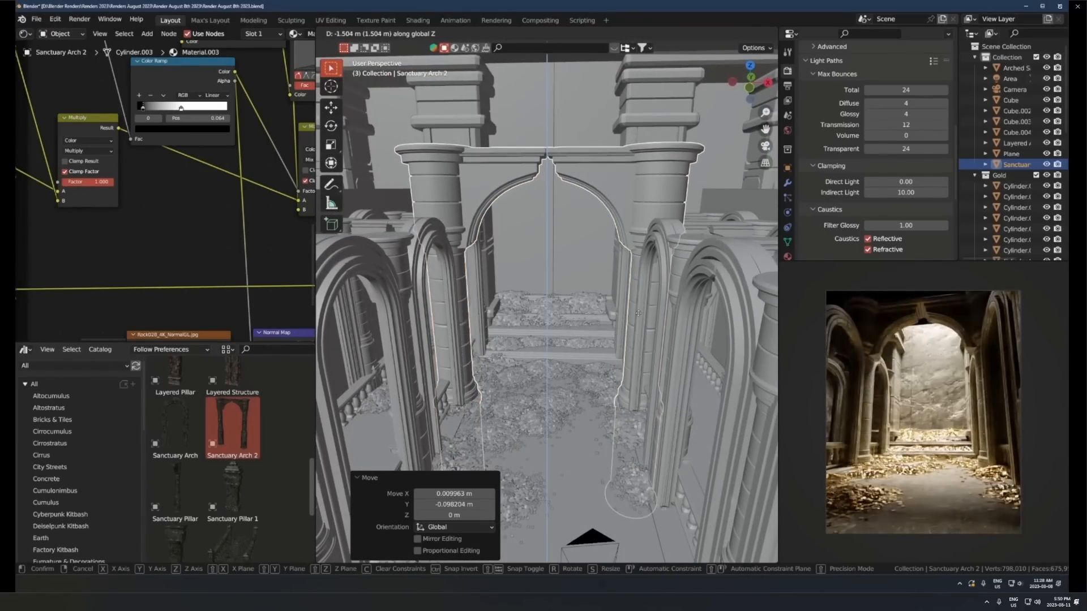
click(638, 302)
Make two linked duplicates of the arch along Y, one offset about -3.24 m and the next about 6.42 m
middle_drag(638, 303, 586, 328)
key(shift+d)
key(y)
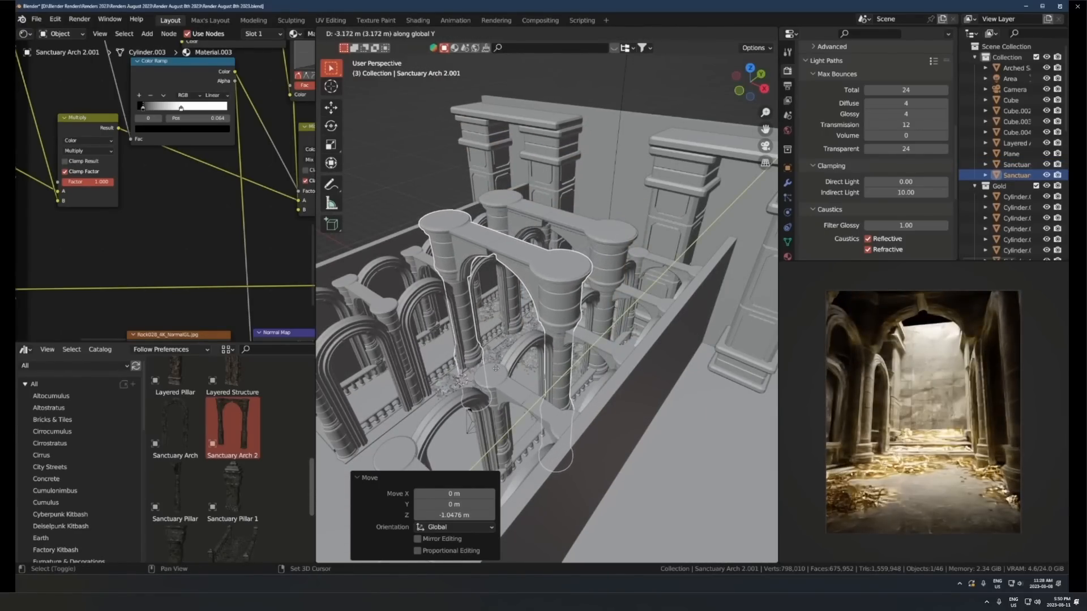
click(488, 375)
middle_drag(488, 374, 450, 380)
key(alt+d)
key(y)
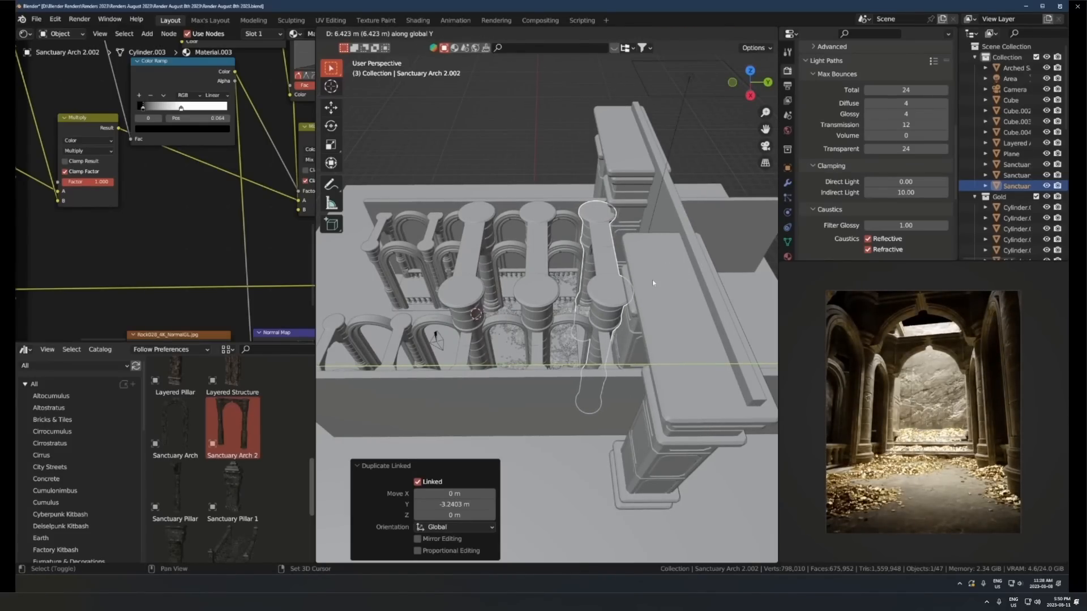
click(652, 283)
Duplicate the mirrored side walls and place the copy higher up beside the hall
scroll(463, 260, down, 4)
middle_drag(463, 259, 586, 286)
click(540, 341)
key(shift+d)
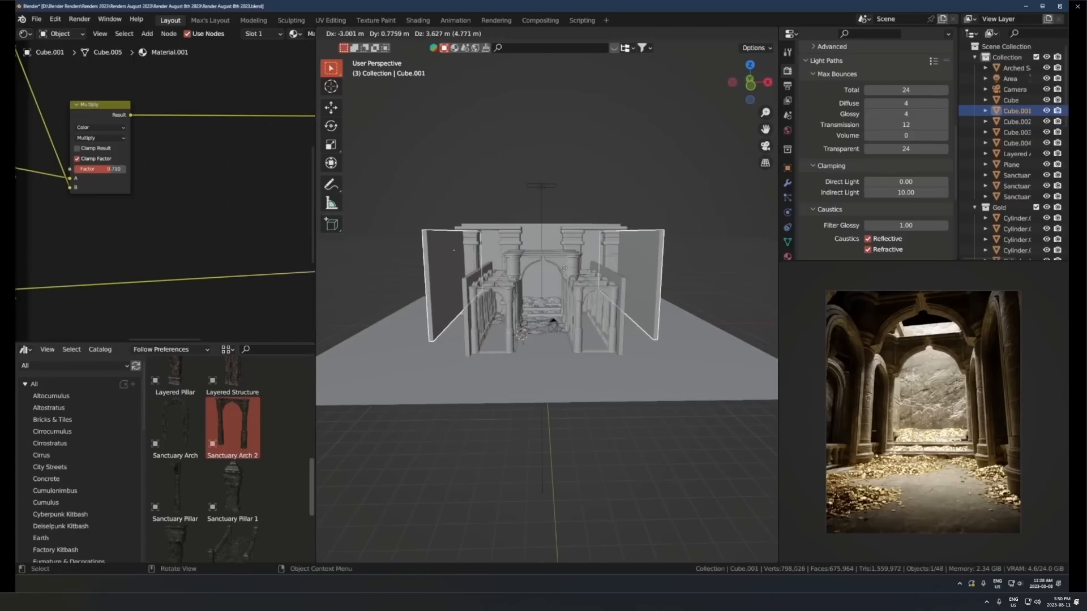
click(557, 235)
Remove the Mirror modifier from the duplicated wall and clear its rotation
click(787, 183)
key(x)
key(alt+r)
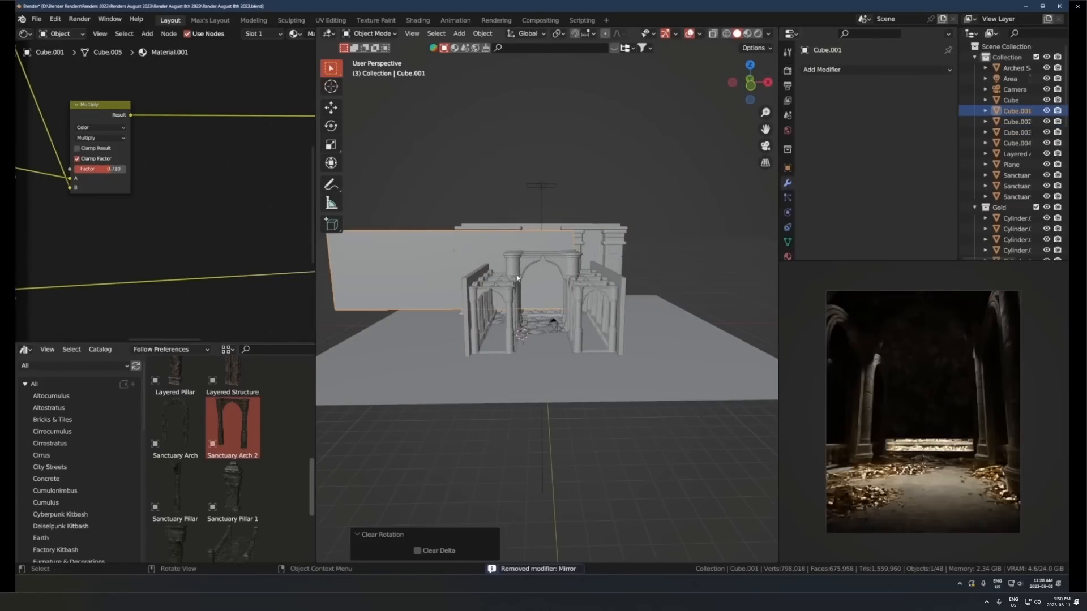
Rotate the duplicated wall 90° about Y and 90° about X to lay it flat as a roof slab
text(ry90)
key(Return)
key(r)
key(x)
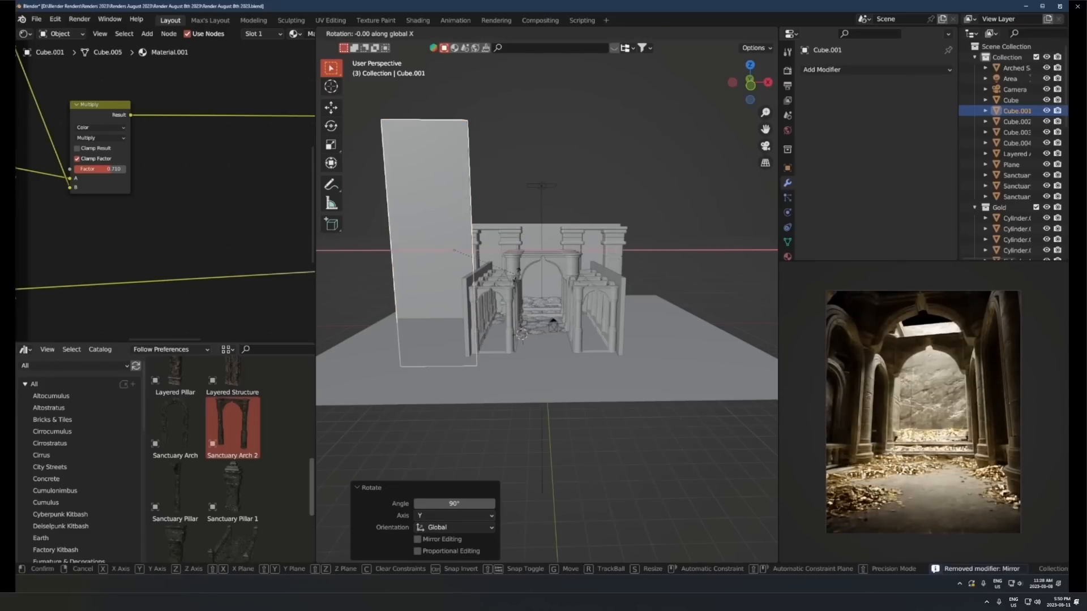
key(Escape)
text(rx90-)
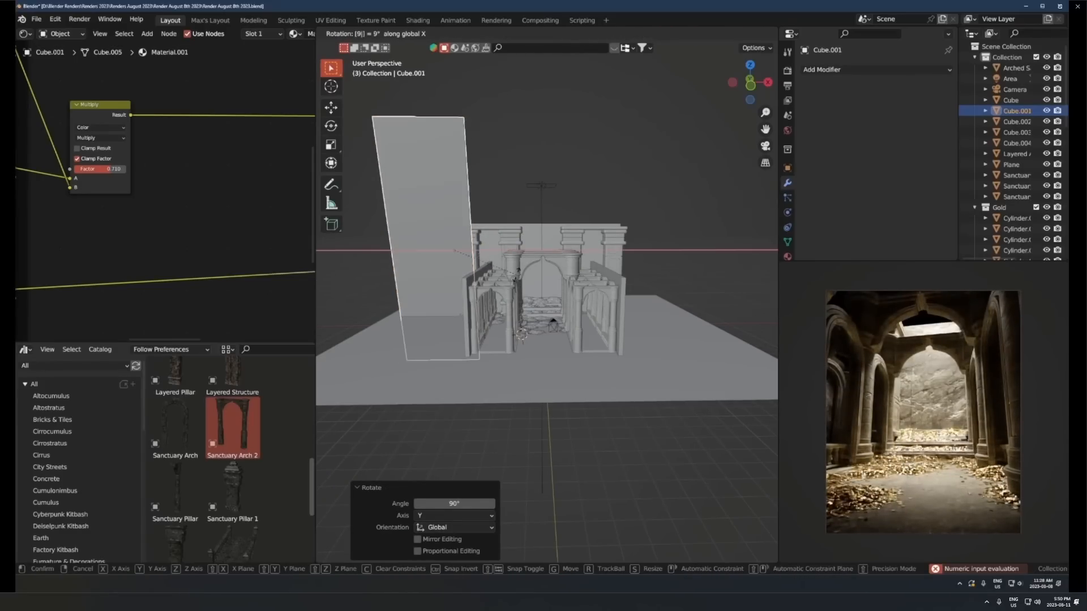
key(Return)
Move the roof slab about 8.26 m along X and -1.40 m along Z, and mirror it across X using the floor plane
key(g)
click(542, 304)
scroll(543, 304, up, 2)
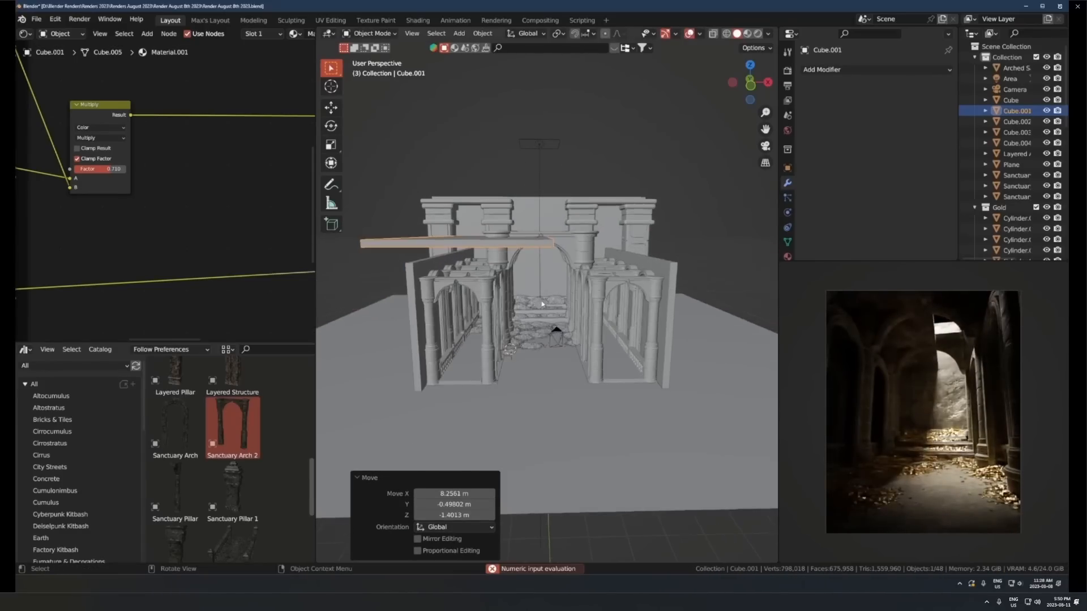
scroll(543, 308, down, 2)
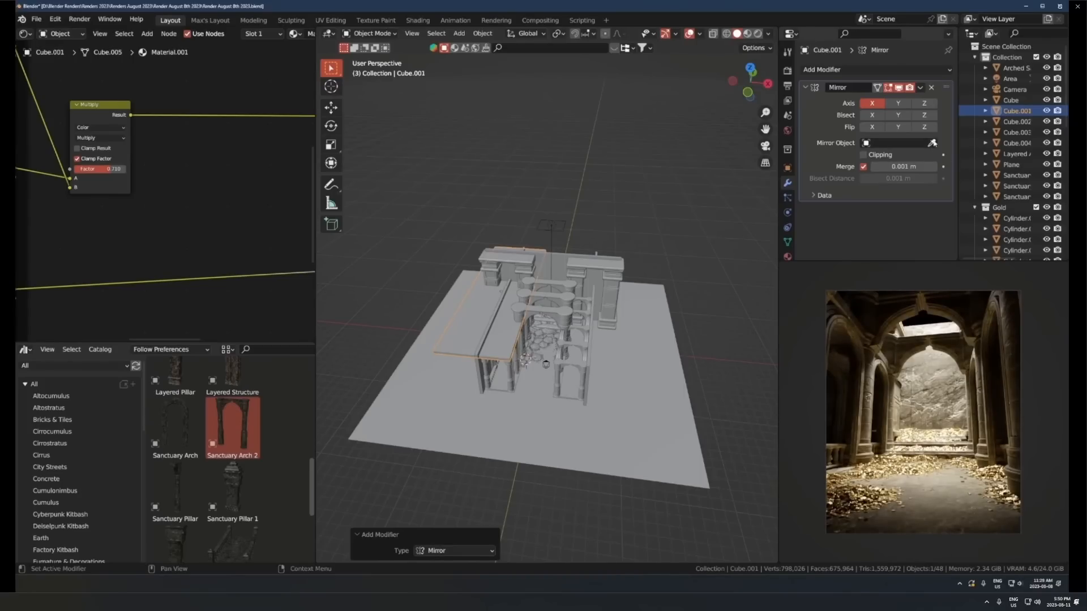
click(620, 376)
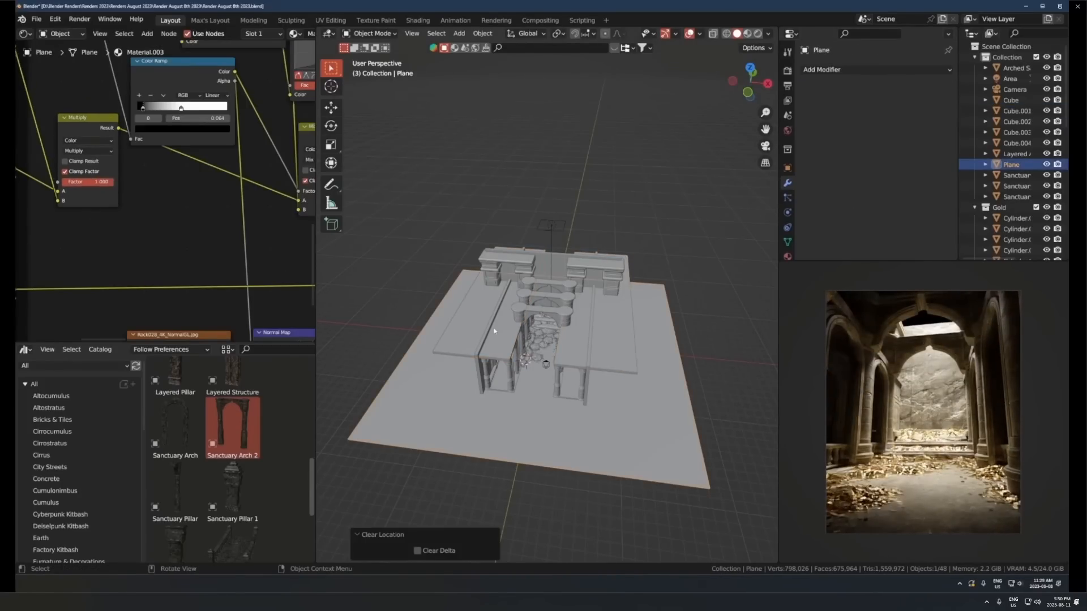
Lower the mirrored roof slabs over the side aisles about 0.07 m along Z
middle_drag(526, 404, 570, 381)
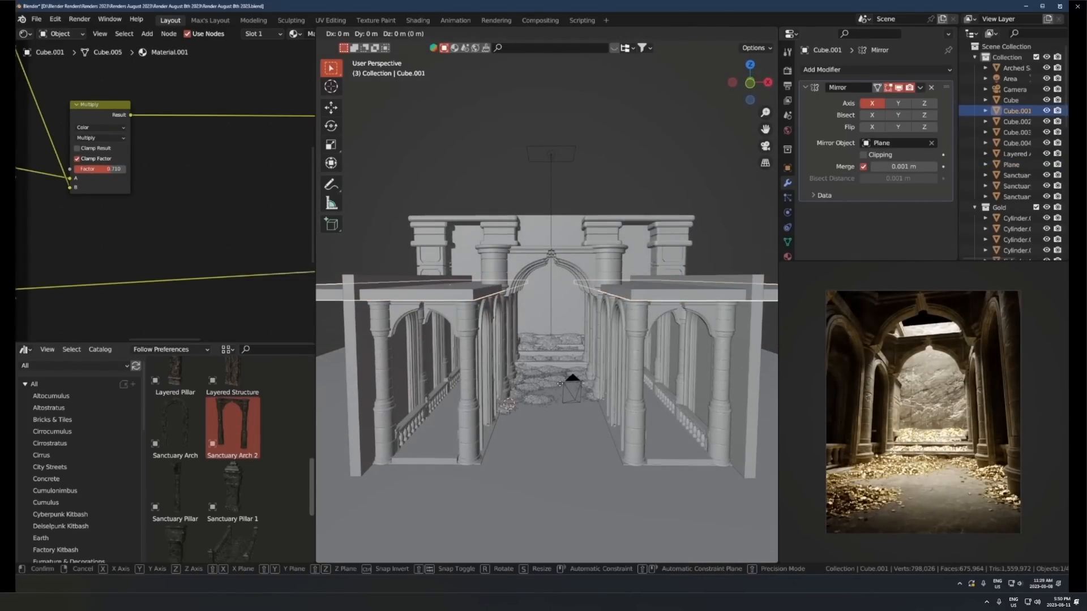
key(g)
key(z)
click(551, 395)
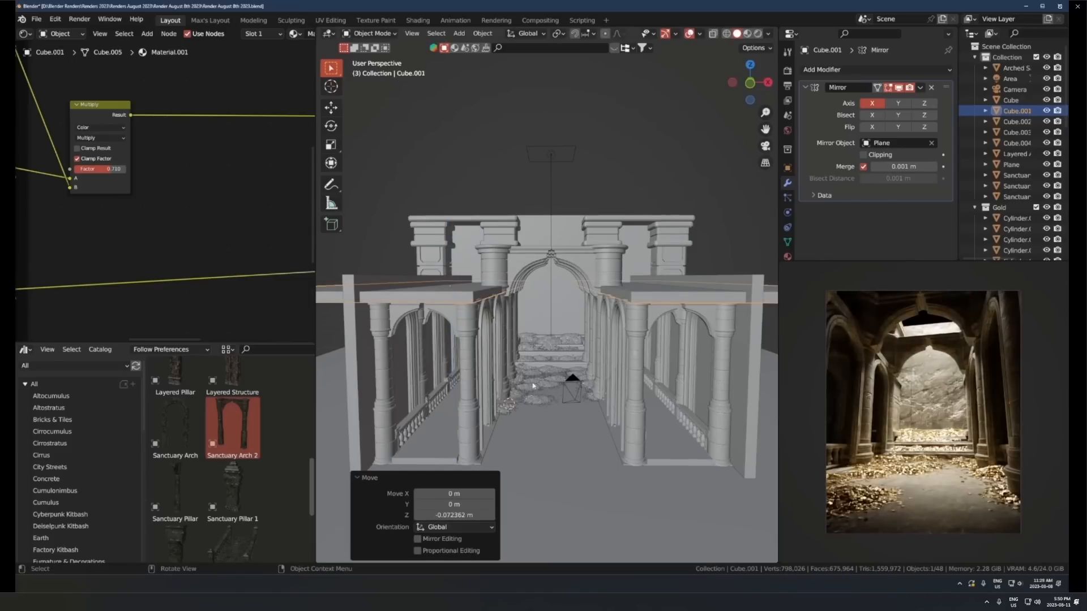
Make a linked duplicate of the roof slab without its Mirror modifier and reset its location
key(alt+d)
click(546, 299)
key(x)
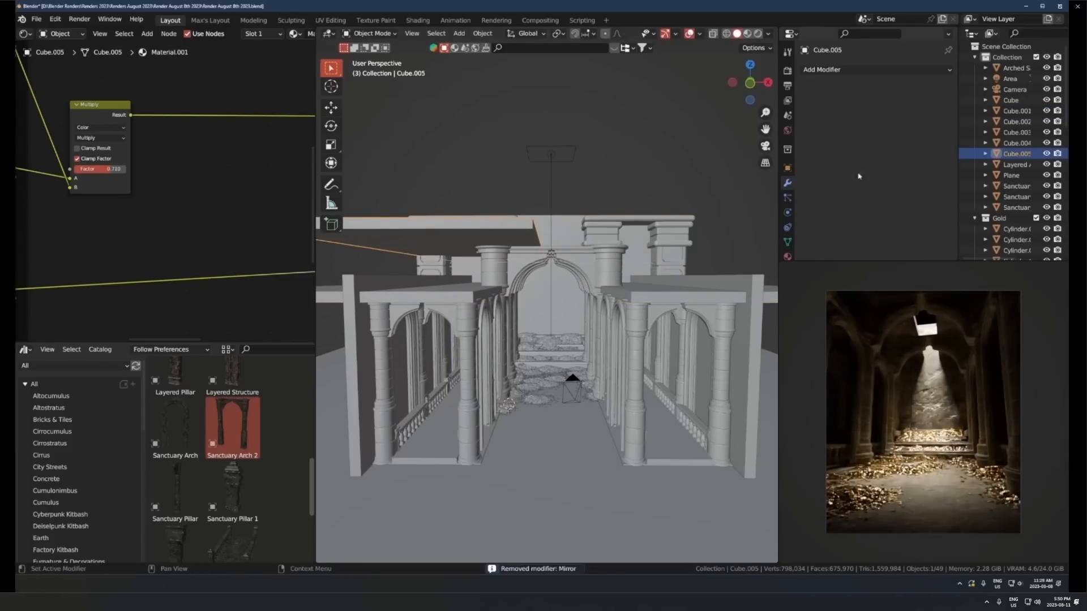
key(alt+g)
Raise the new slab about 7.84 m along Z above the central aisle
key(g)
key(z)
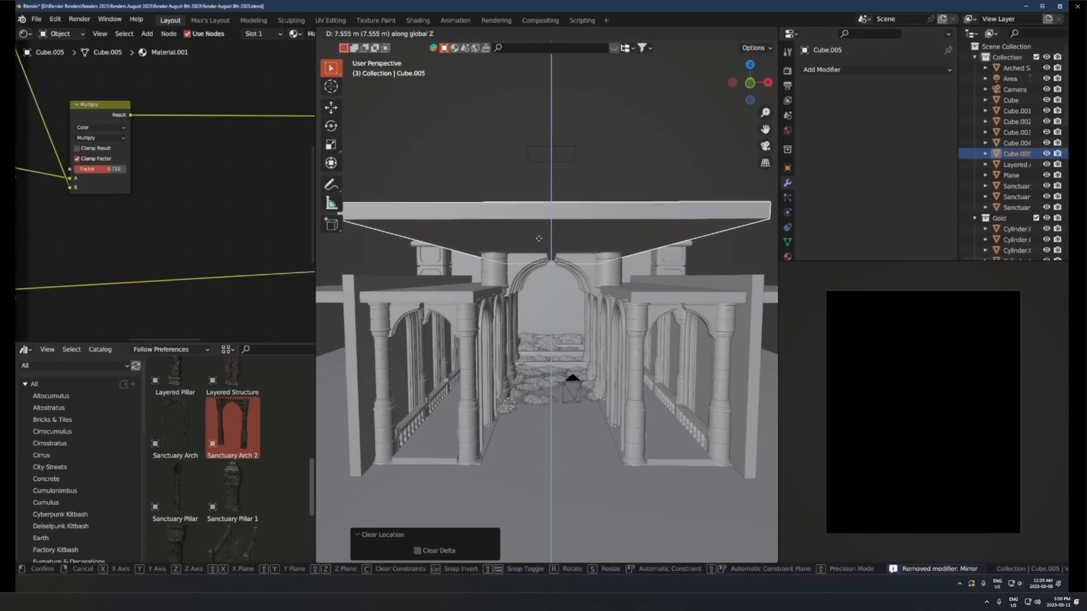
click(542, 187)
Slide the central roof slab about -12.56 m along Y toward the front of the hall
middle_drag(617, 229, 558, 266)
scroll(558, 267, down, 4)
key(g)
key(y)
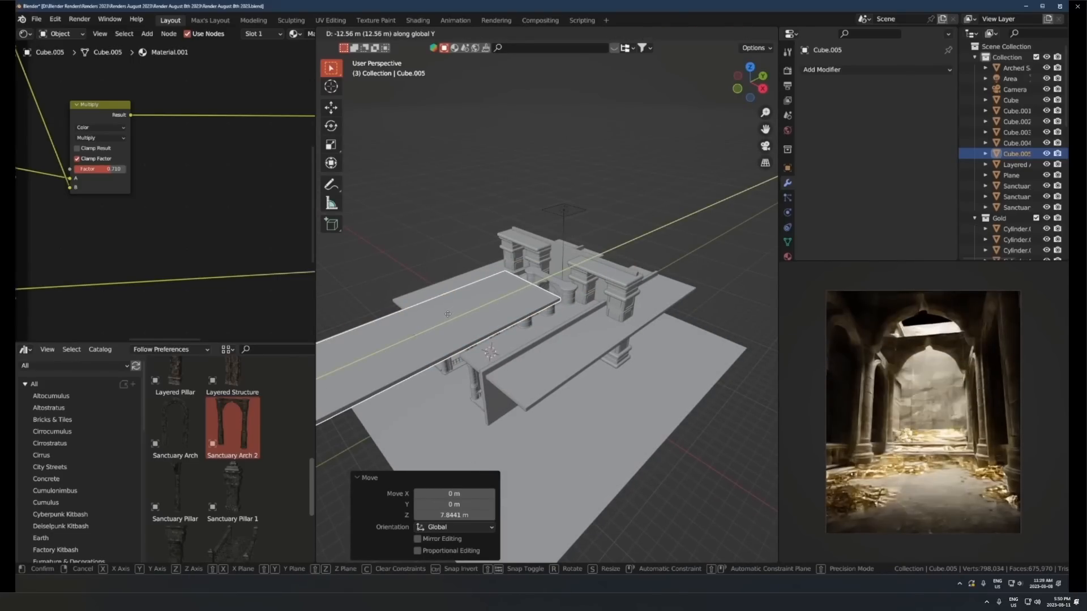
click(448, 314)
middle_drag(448, 315, 516, 284)
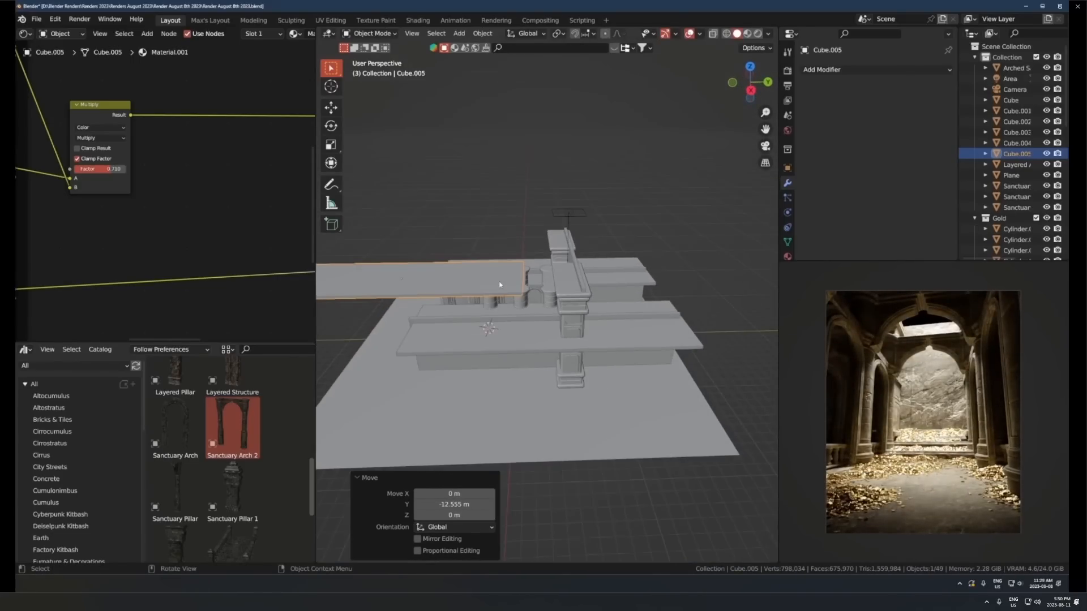
Shift the central roof slab about 0.84 m along Y toward the arch
key(g)
key(y)
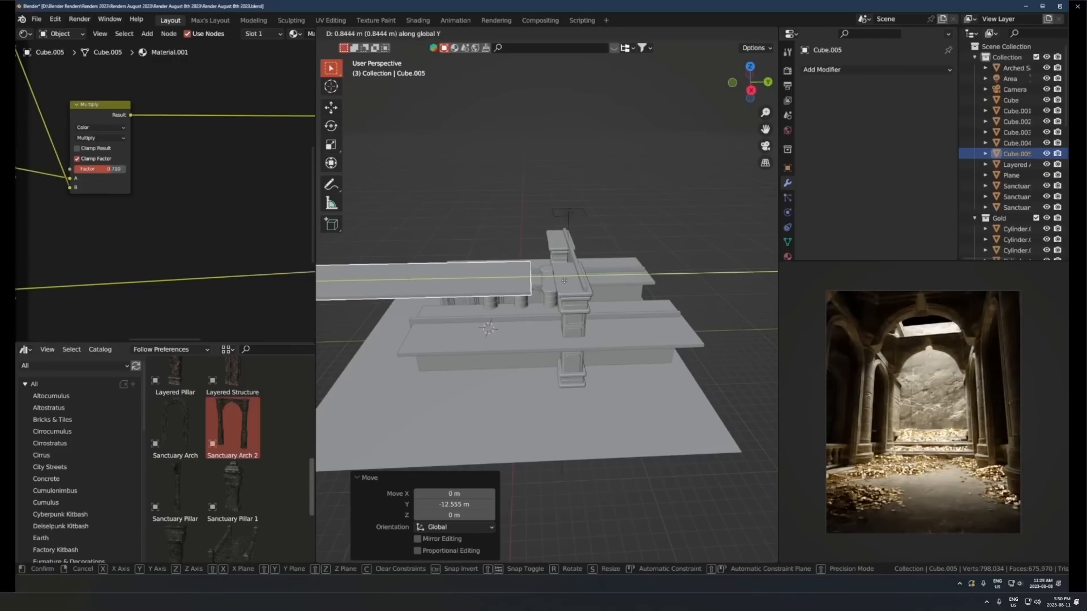
click(561, 282)
Make the central roof slab's object and mesh data single-user and open its mesh for editing
scroll(474, 283, down, 4)
key(Tab)
key(alt+z)
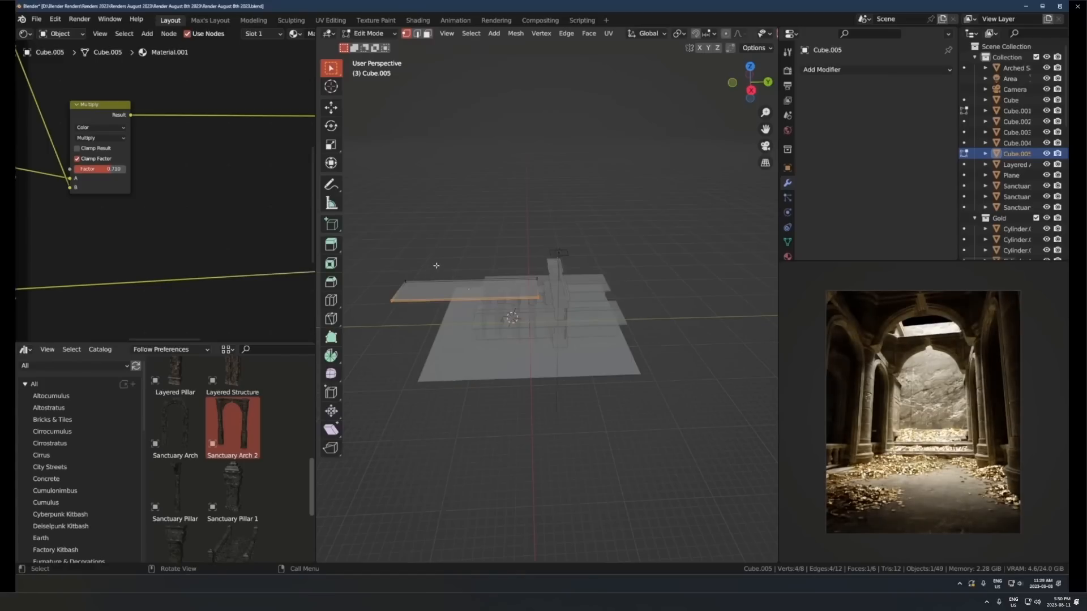
key(Tab)
key(q)
click(429, 261)
key(Tab)
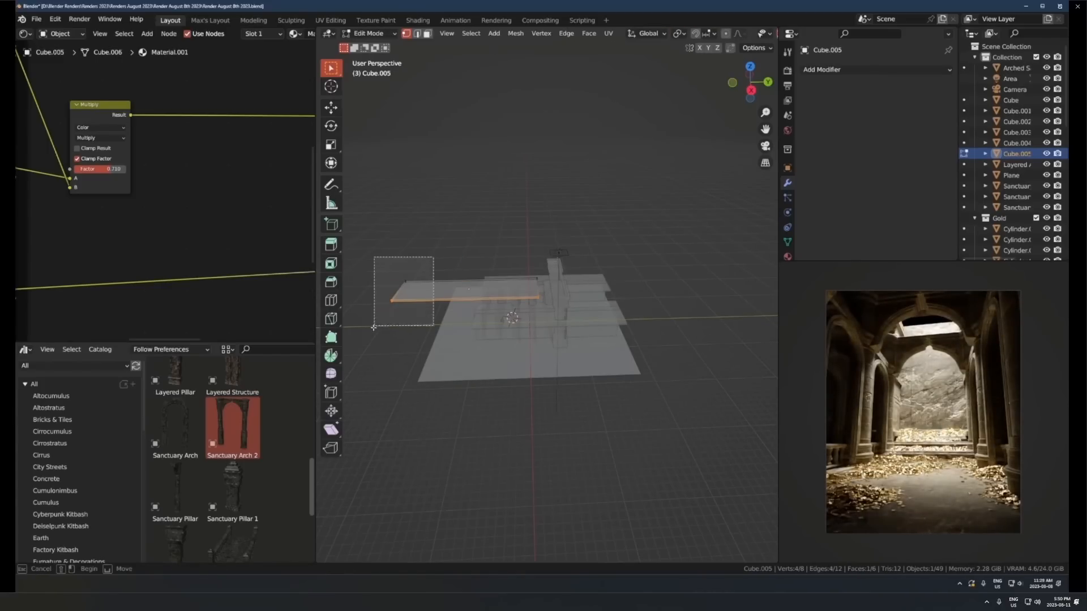
Shorten the central roof slab by pulling its outer end inward along Y
drag(374, 327, 373, 327)
key(g)
key(y)
click(453, 328)
key(alt+z)
key(Tab)
scroll(537, 311, up, 4)
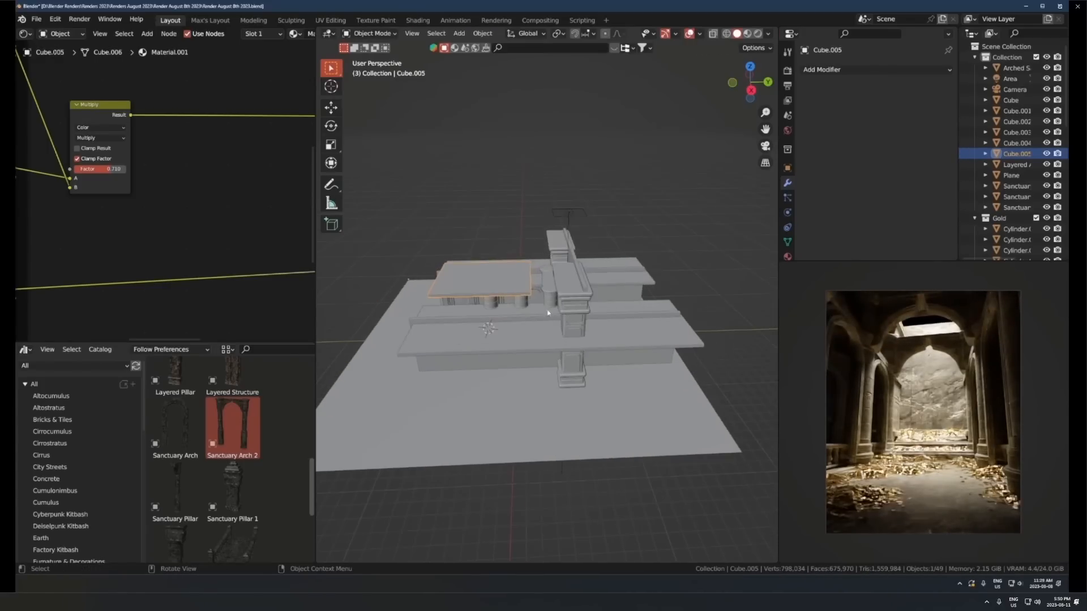
key(q)
click(537, 297)
Duplicate the pillared Sanctuary Arch 2 in the central aisle and move the copy along Y
scroll(601, 338, up, 3)
scroll(604, 340, up, 3)
scroll(573, 350, down, 3)
middle_drag(572, 351, 715, 416)
click(624, 285)
click(608, 323)
middle_drag(609, 324, 577, 359)
key(shift+d)
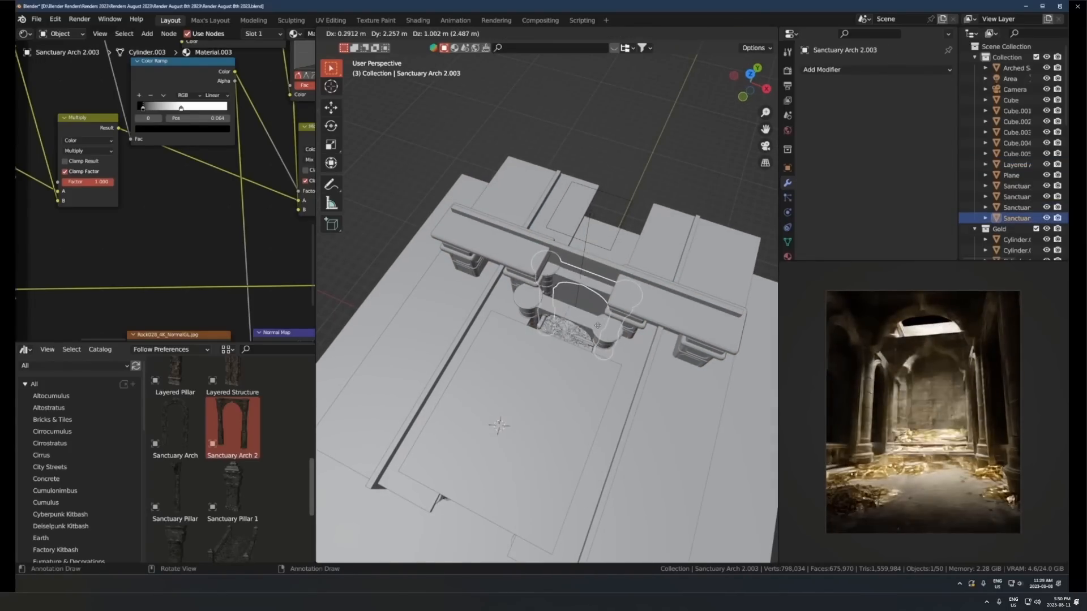
key(y)
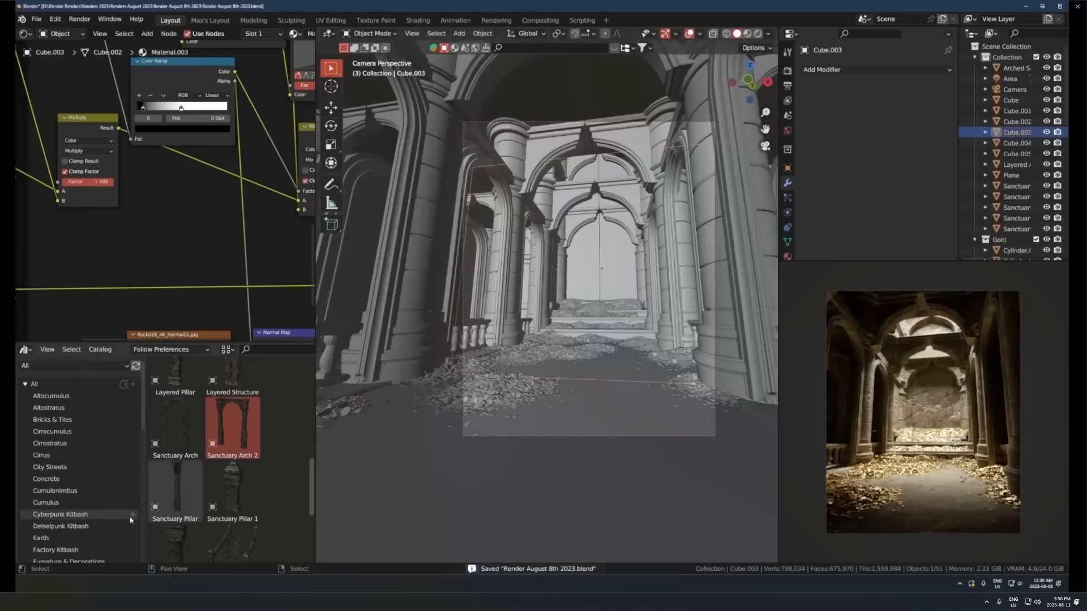
Add the Sanctuary Arch asset, clear its rotation and location, and move it about 6.44 m along Y toward the back wall
drag(175, 425, 635, 327)
key(alt+r)
key(alt+g)
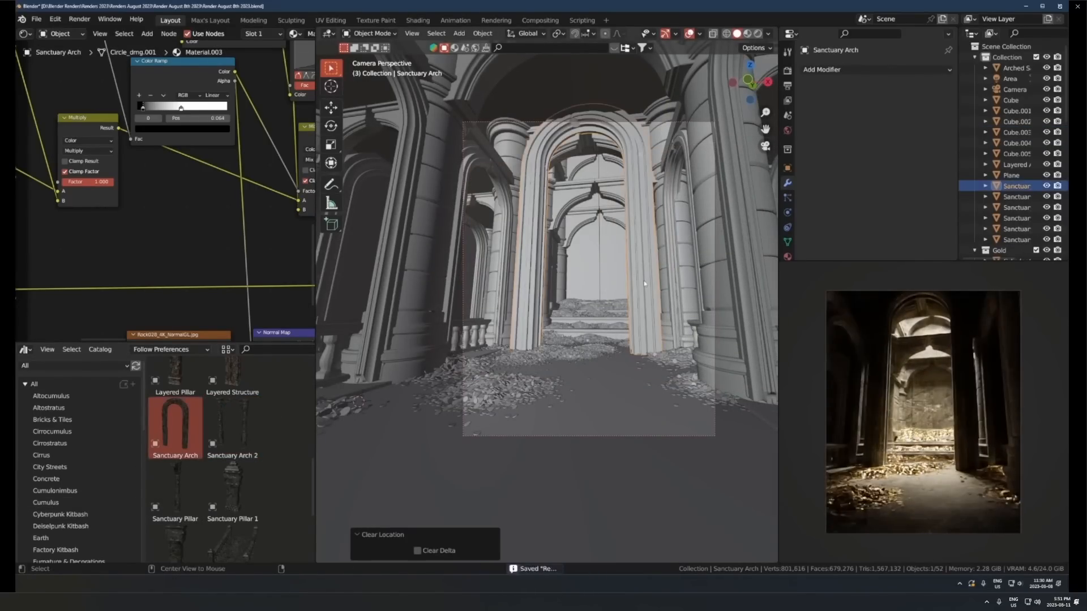
key(g)
key(y)
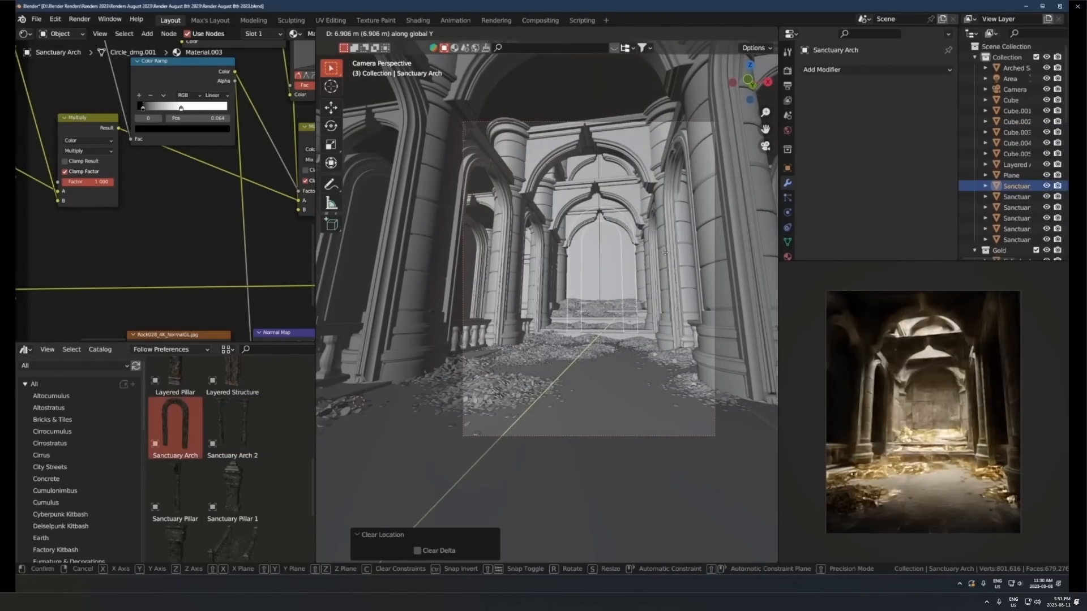
click(638, 237)
Lower the new arch about 1.3 m along Z, scale it by about 0.973, and raise it about 0.1 m
key(g)
key(z)
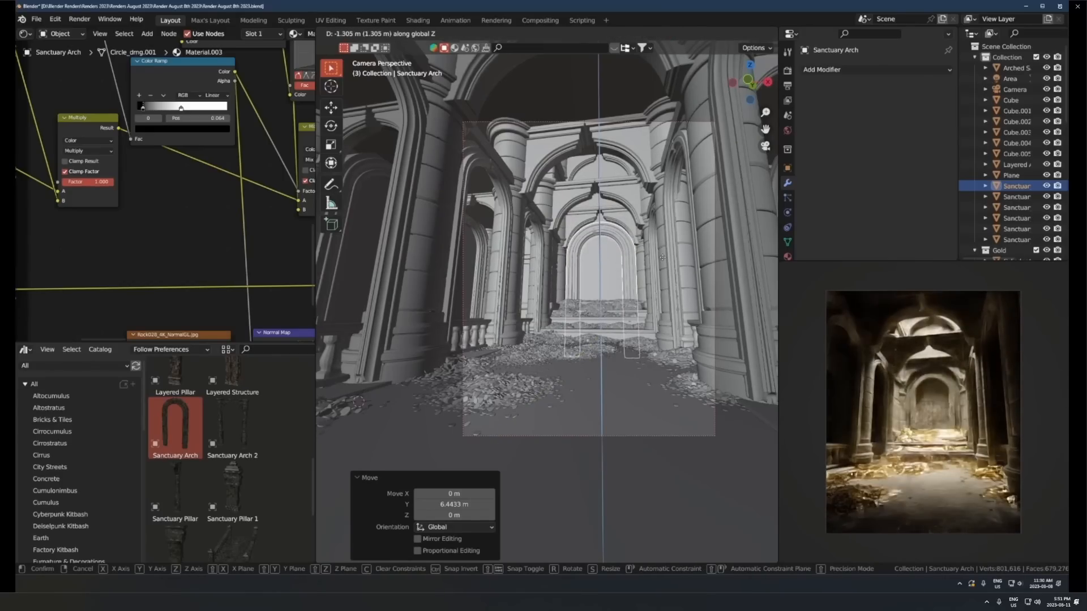
click(661, 257)
key(s)
key(z)
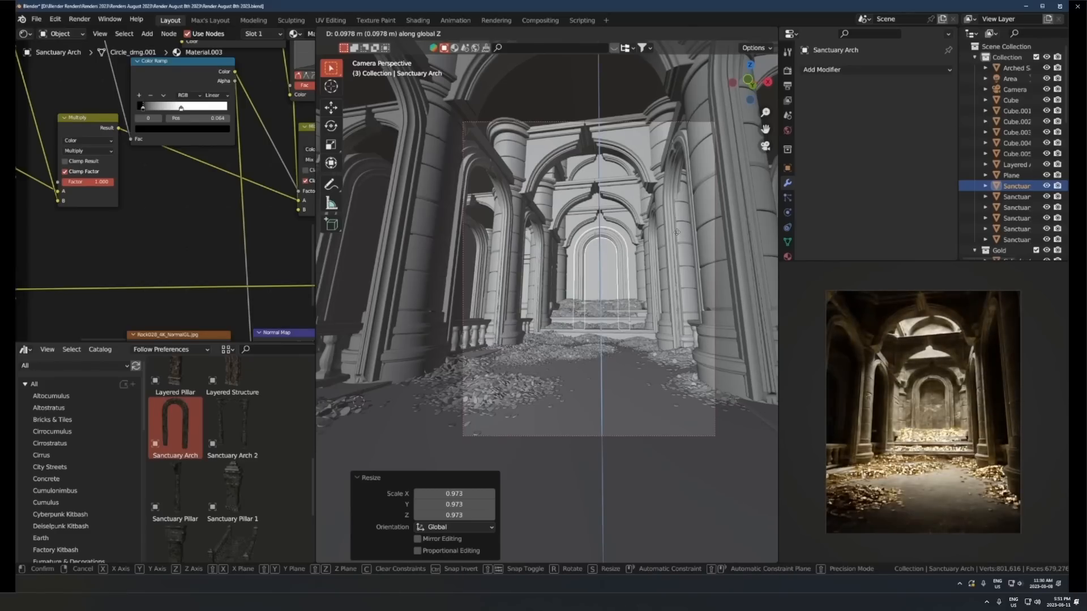
click(677, 232)
Push the arch about 0.33 m along Y against the back wall
key(g)
key(y)
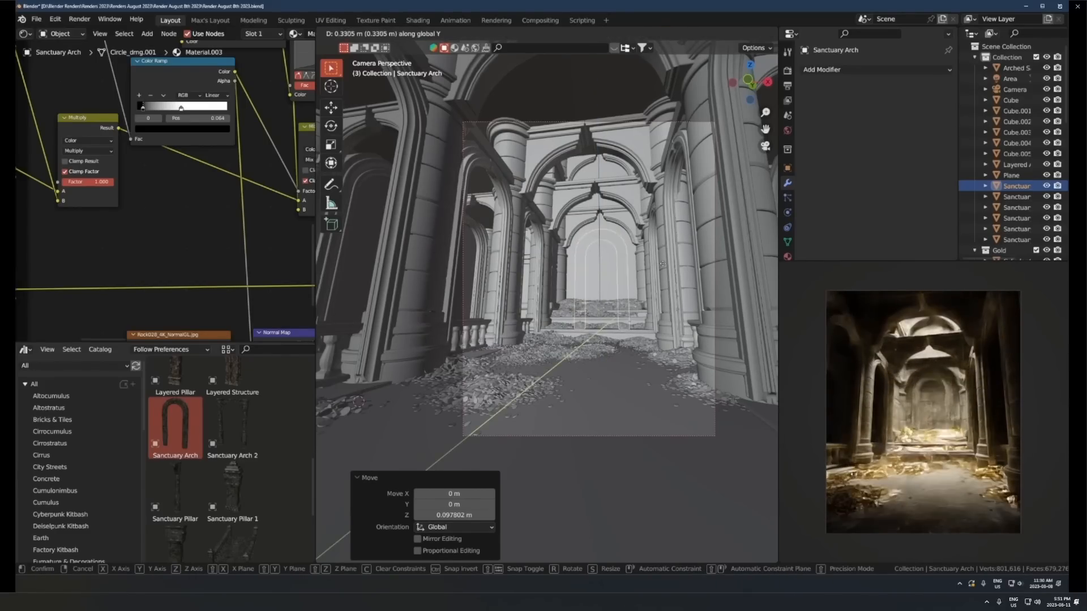
click(655, 262)
key(s)
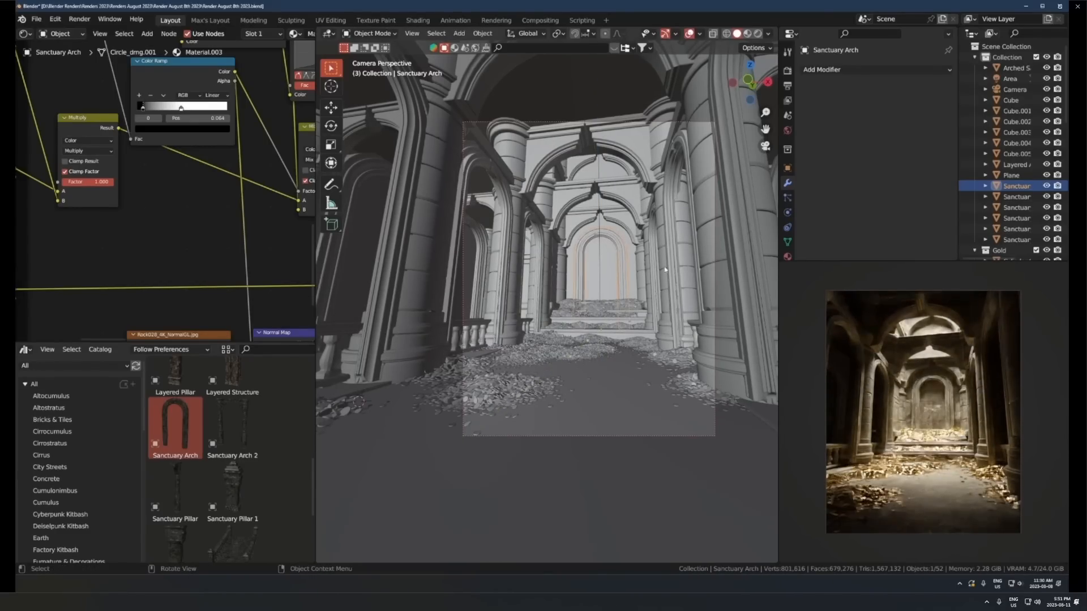
right_click(691, 260)
Make a linked duplicate of the back-wall arch in place, scale it by 1.392, and lower it about 1.77 m along Z
key(alt+d)
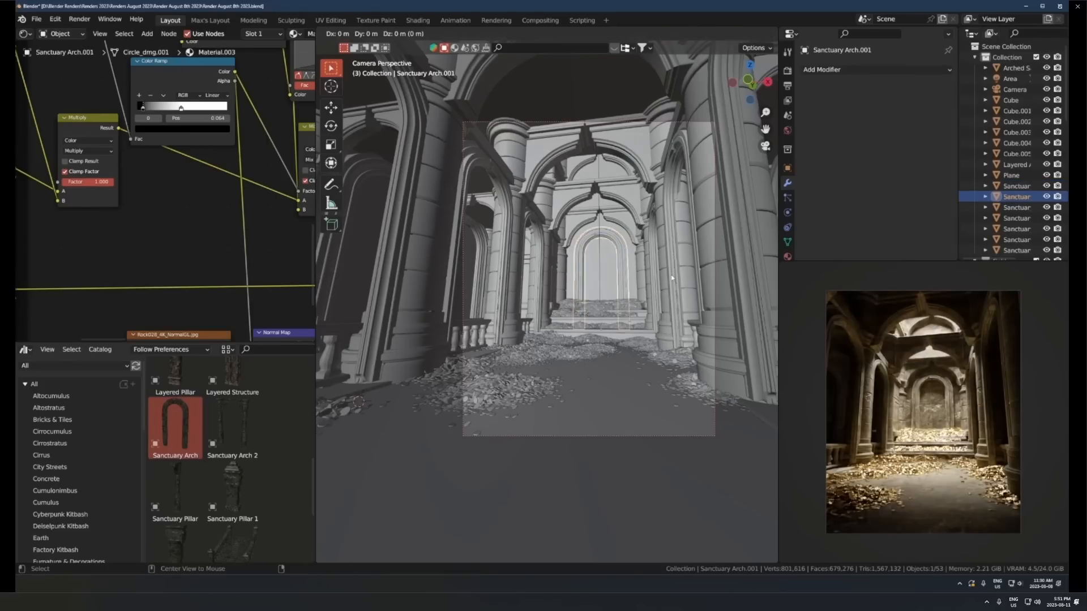
right_click(671, 274)
key(s)
click(705, 262)
key(g)
key(z)
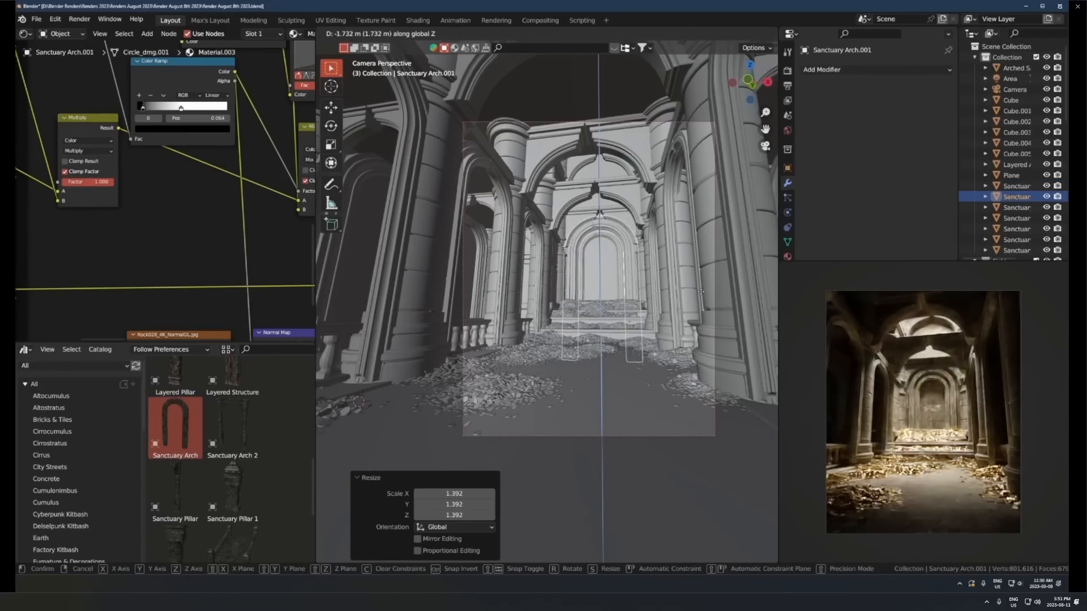
click(701, 293)
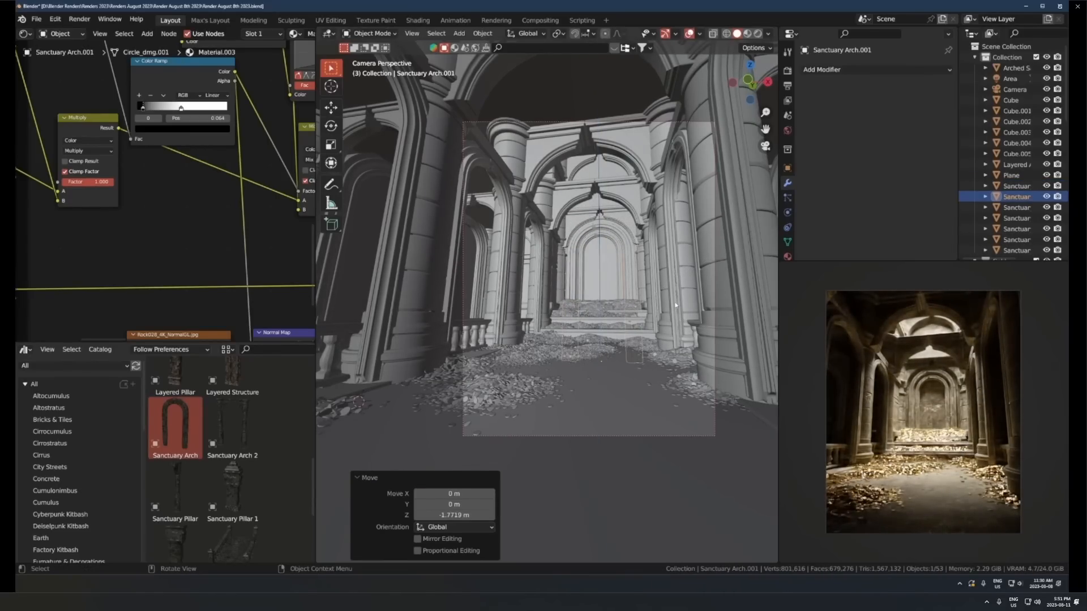
Make another linked duplicate of the arch about 3.9 m higher along Z and shift it about 0.11 m along Y
key(alt+d)
key(z)
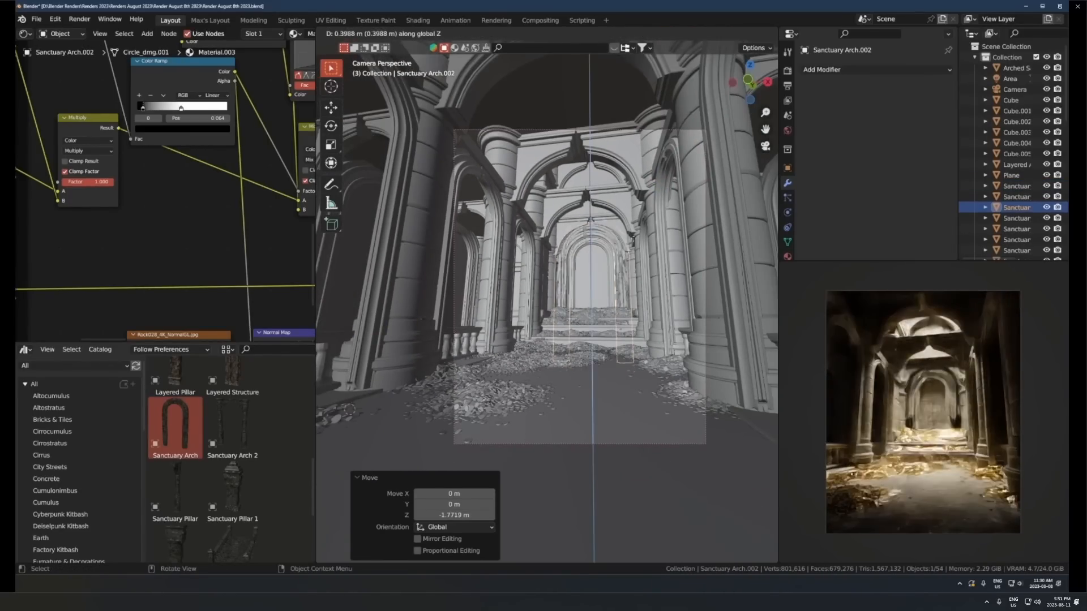
click(635, 207)
key(g)
key(y)
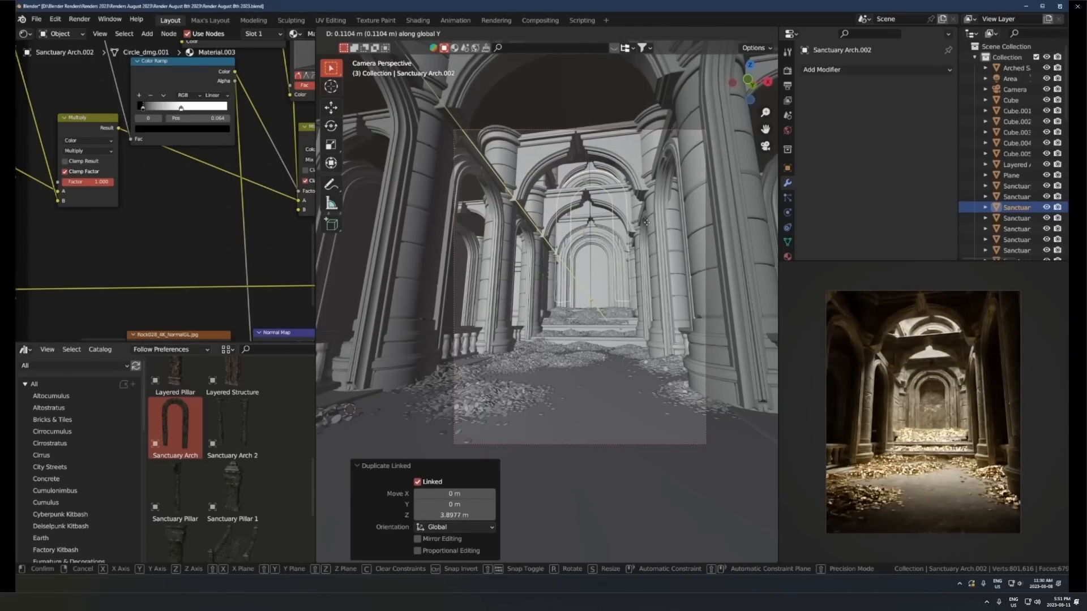
click(646, 223)
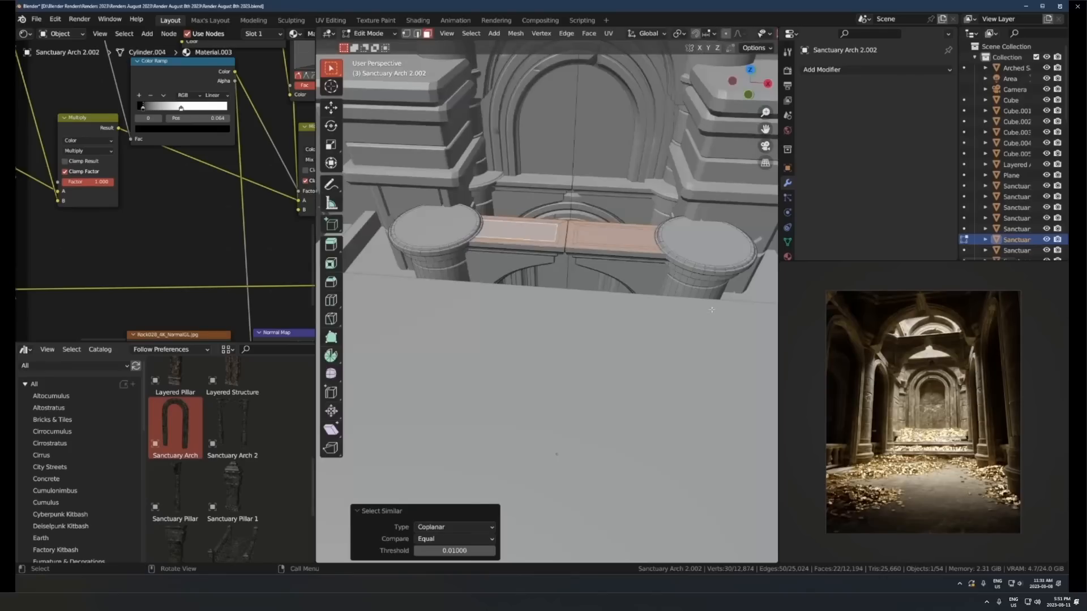
key(z)
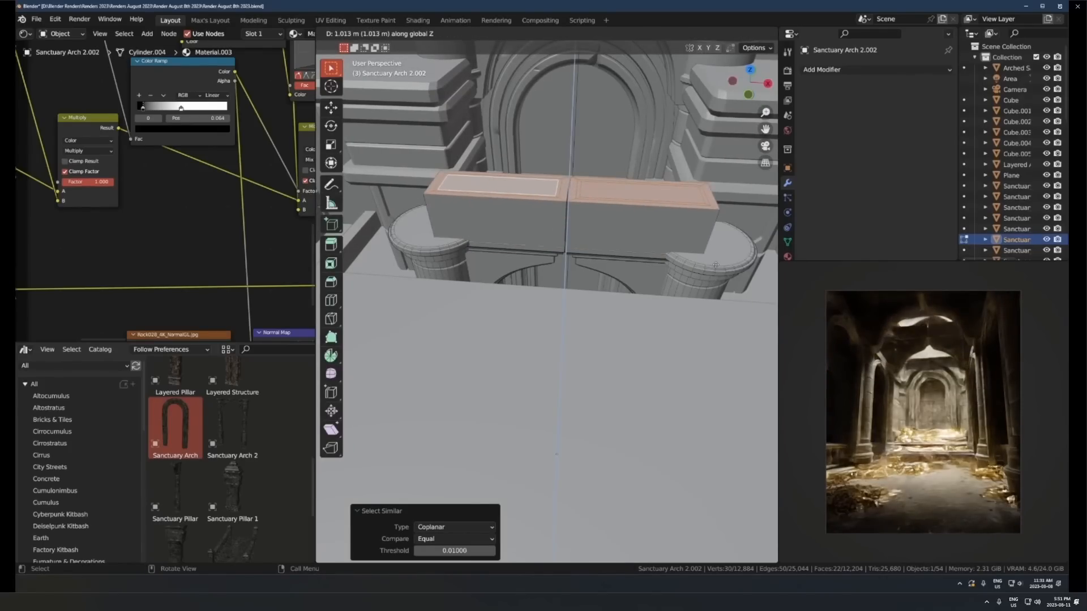
key(Escape)
key(Tab)
Add a cube on top of the pillared arch, scale it to about 0.51, and stretch it by 7.43 along X
key(shift+a)
mouse_move(577, 268)
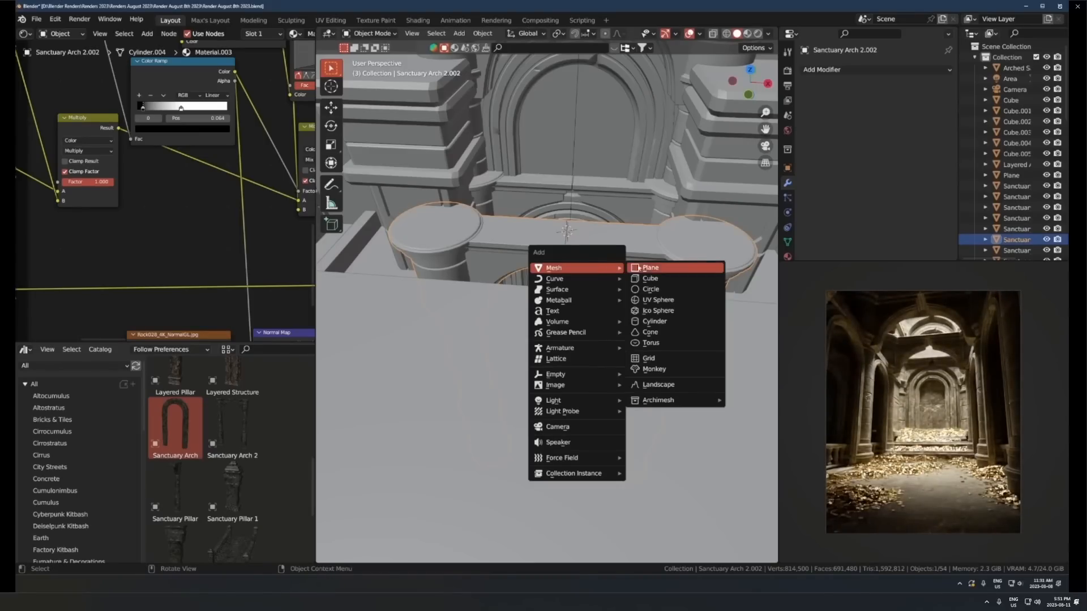
click(647, 278)
key(s)
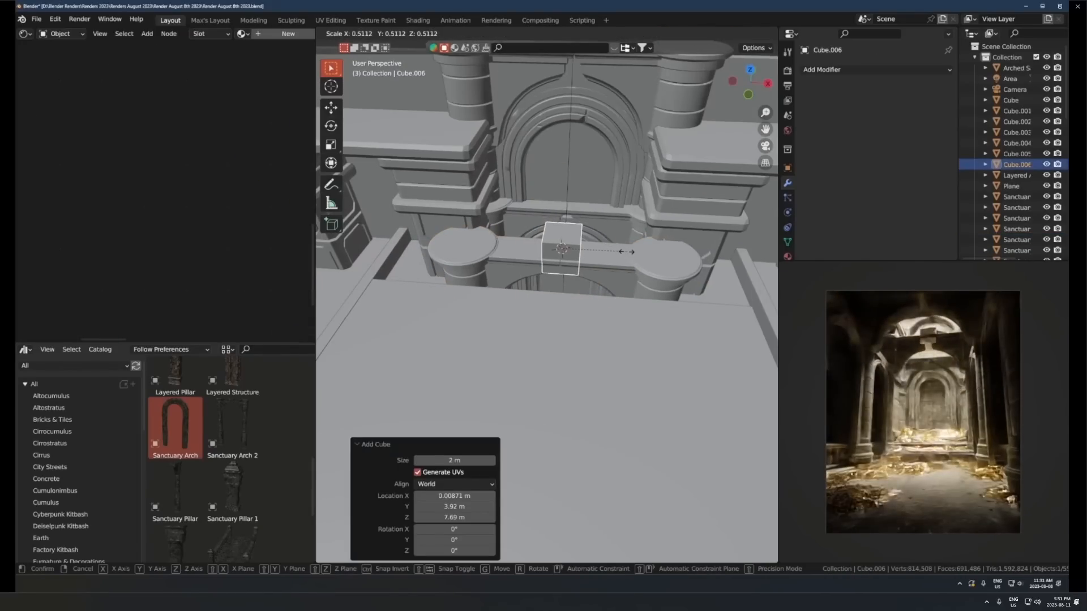
click(627, 252)
key(s)
key(x)
click(612, 247)
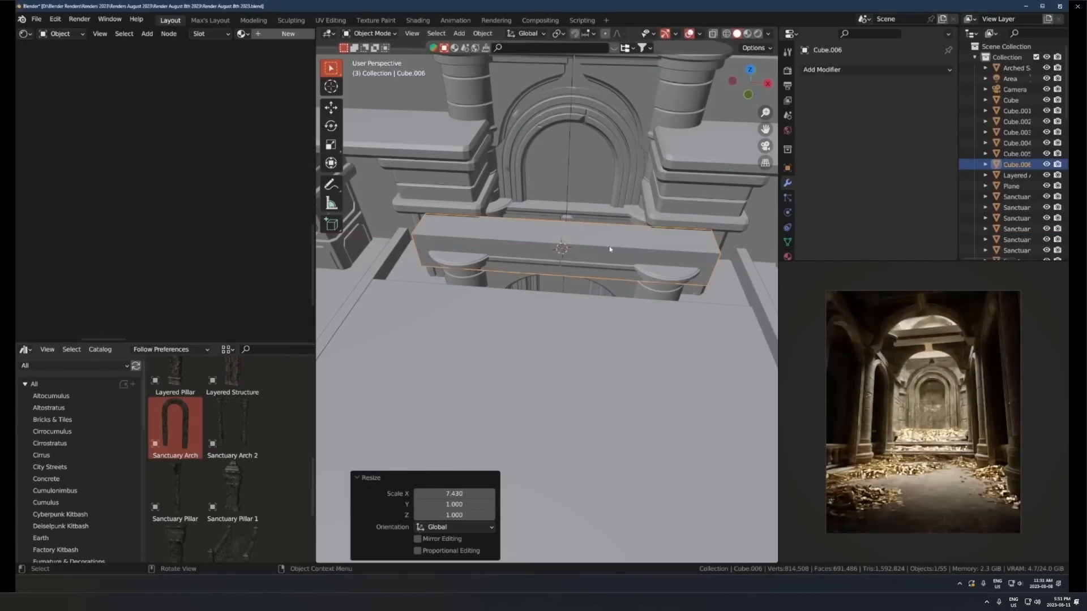
Raise the block's top face about 2.18 m along Z
key(Tab)
click(571, 231)
key(g)
key(z)
click(558, 152)
Select the block's bottom face through the mesh and adjust its height along Z
key(alt+z)
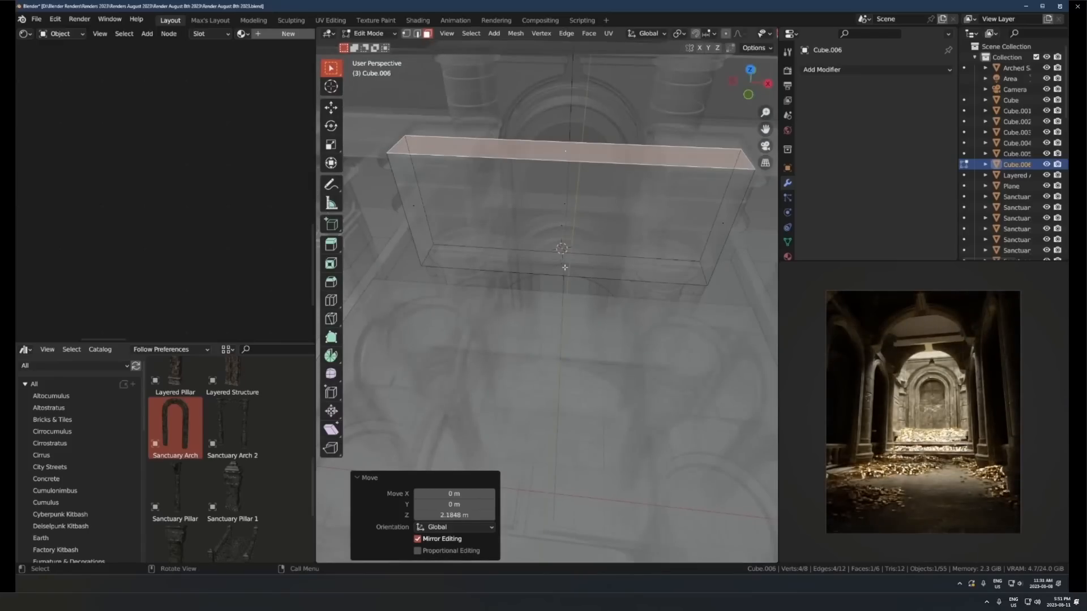
click(564, 269)
key(g)
key(z)
click(564, 259)
key(alt+z)
Refine the block's lower edge above the pillar capitals with further Z moves, ending with about 0.08 m upward
middle_drag(562, 280, 565, 328)
key(g)
key(z)
click(565, 172)
key(g)
key(z)
click(566, 305)
scroll(564, 283, down, 4)
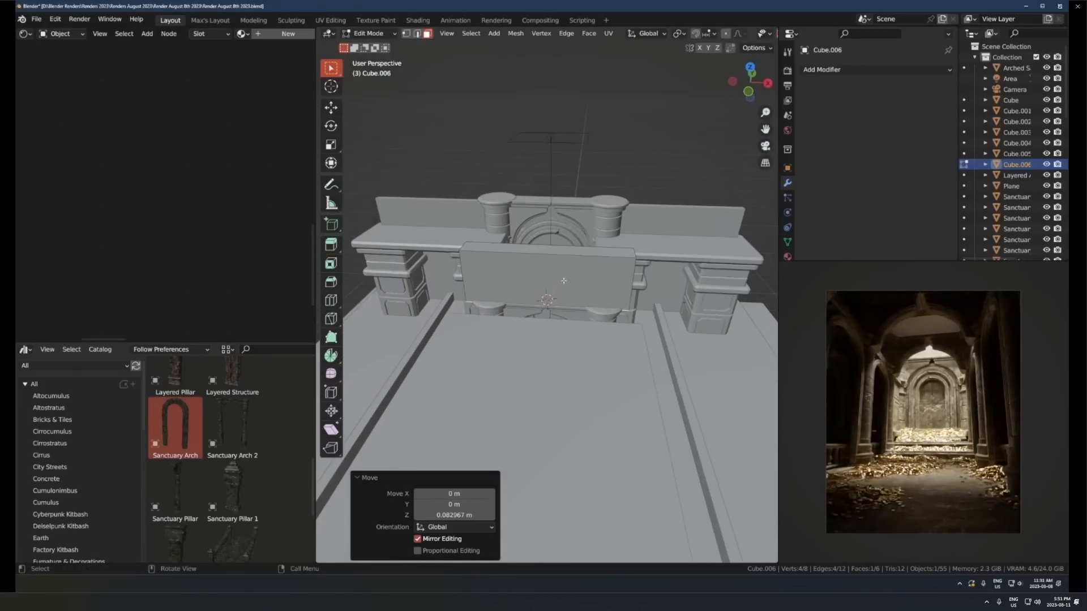
scroll(570, 272, up, 2)
key(Tab)
Link the pillared arch's stone material to the new wall block above it
middle_drag(570, 271, 510, 295)
shift+click(480, 309)
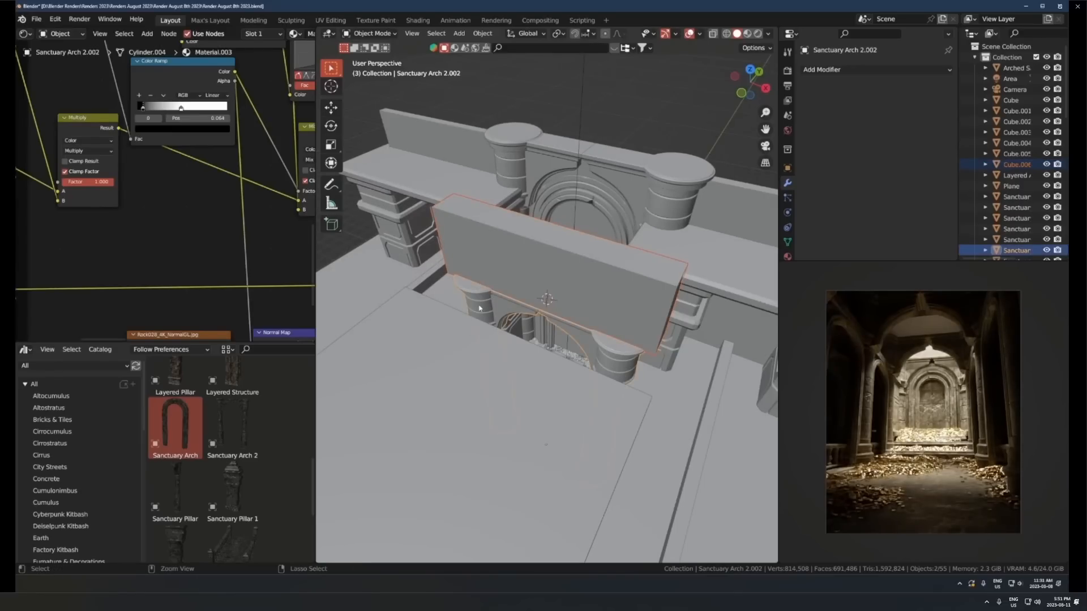
key(ctrl+l)
click(480, 309)
click(547, 258)
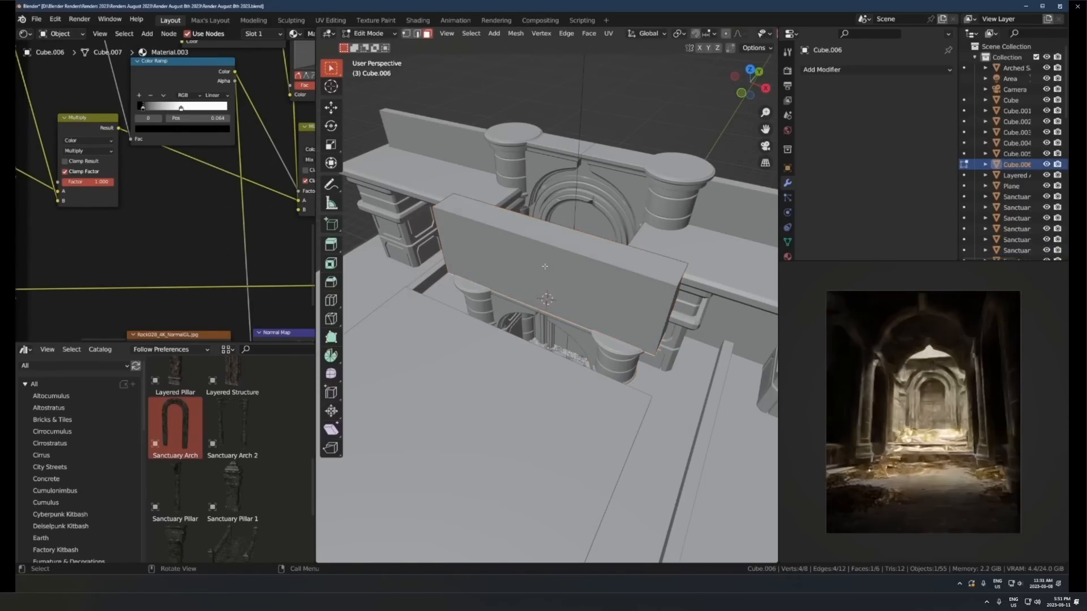
right_click(545, 270)
key(Escape)
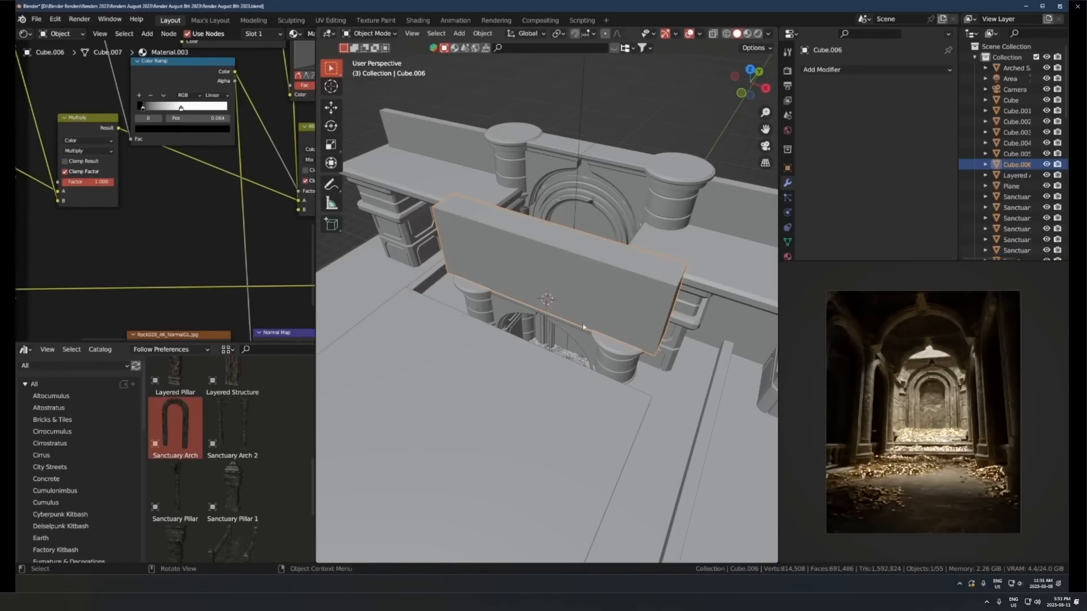
middle_drag(582, 326, 560, 299)
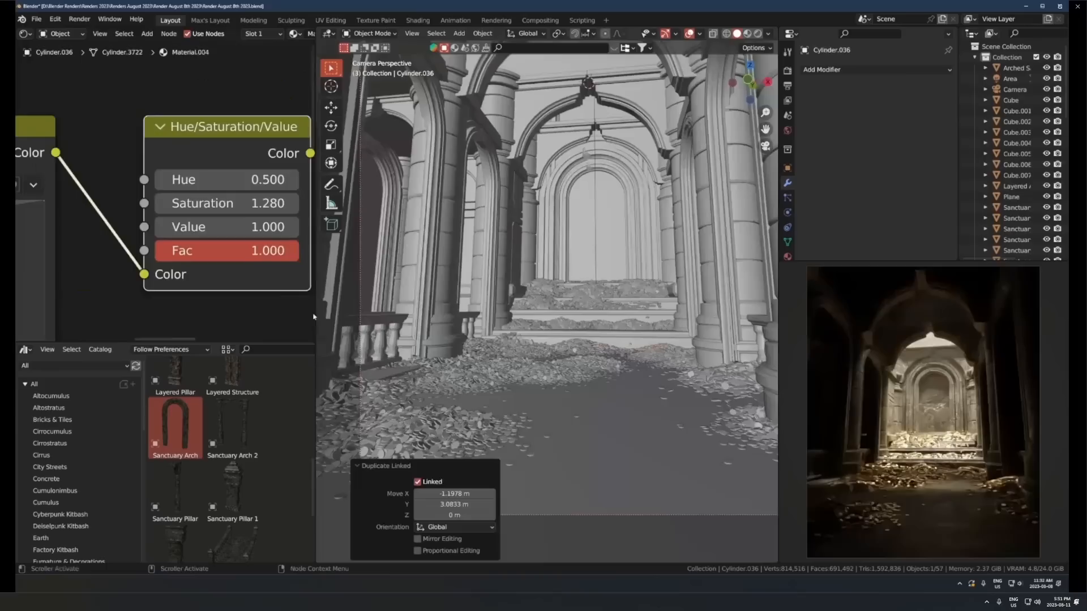
Move the coin pile before the stairs about -0.07 m in X and -0.78 m in Y, and rotate it 80.7° around Z
key(g)
key(shift+z)
click(593, 253)
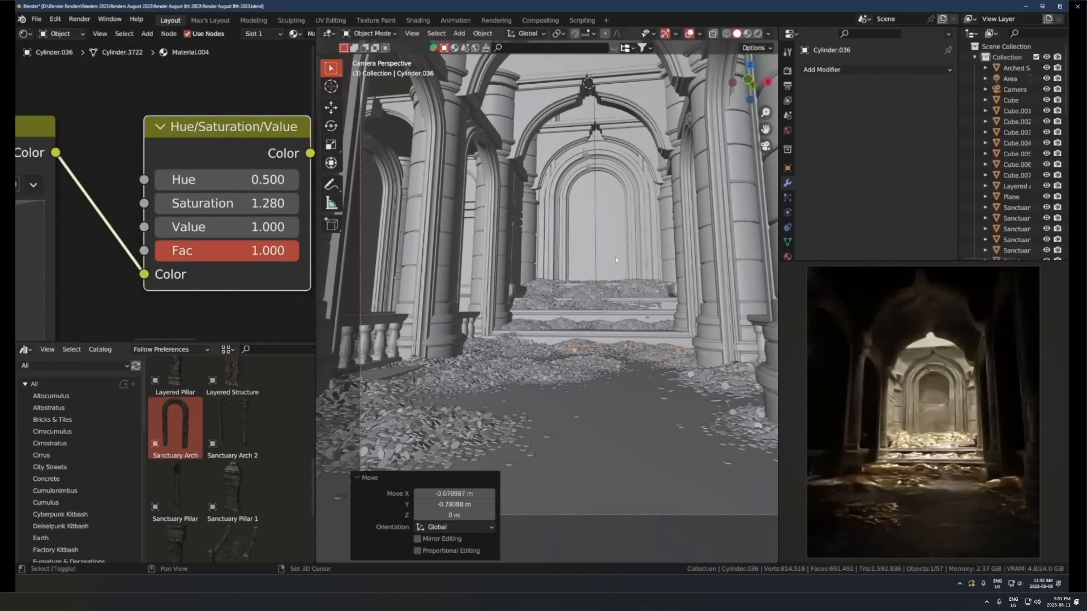
key(r)
key(z)
click(640, 347)
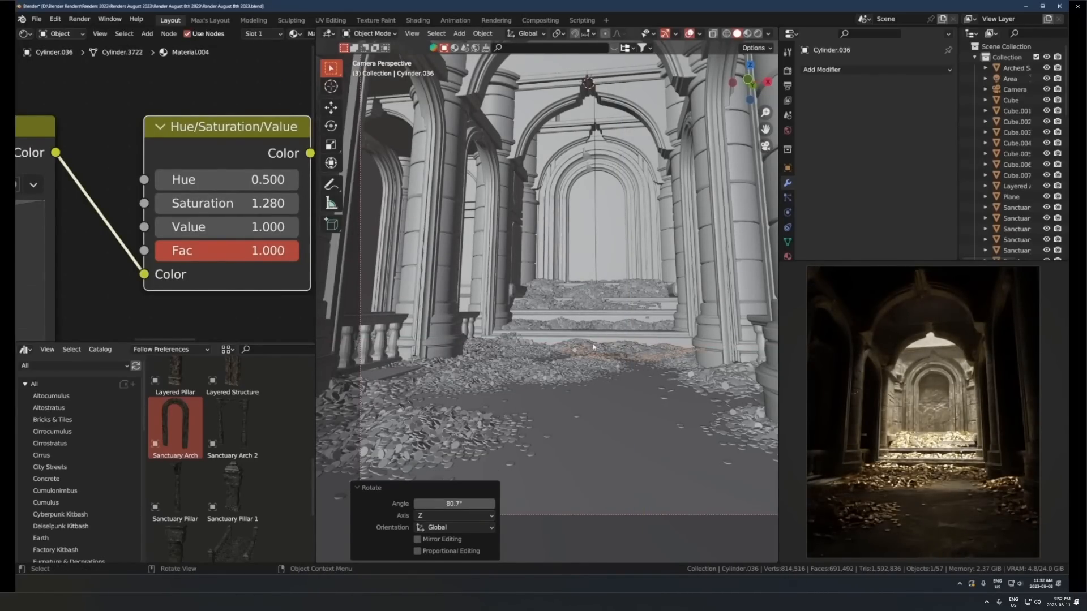
Place a duplicate of the coin pile on the foreground floor and scale it to 0.6
key(shift+z)
click(634, 416)
scroll(634, 416, down, 2)
shift+middle_drag(634, 416, 601, 335)
text(s.6)
key(Return)
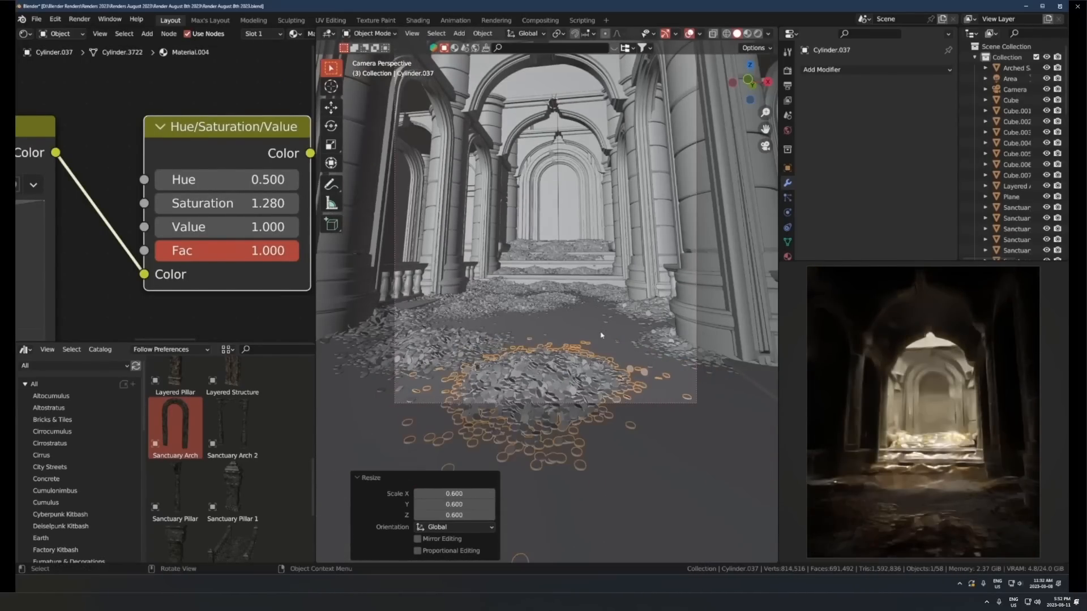
Clear the foreground coin pile's rotation and slide it about -0.26 m in X and -0.73 m in Y
key(alt+r)
key(g)
key(shift+z)
click(574, 382)
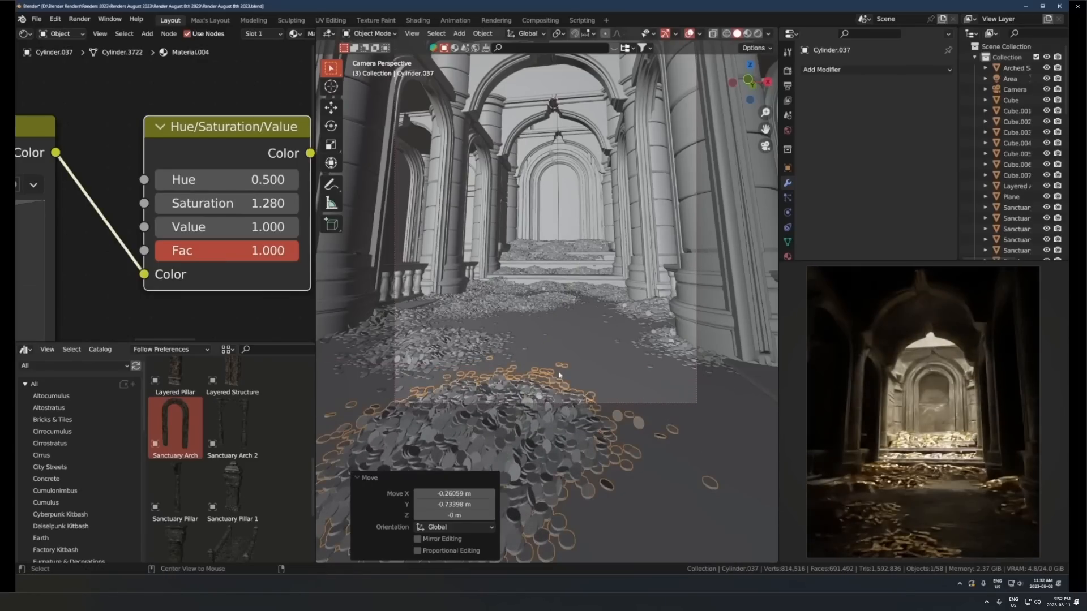
Make a linked copy of the foreground pile, rotate it -92.2° around Z, and shift it about 0.80 m in X and 0.41 m in Y
key(alt+d)
key(shift+z)
click(681, 312)
key(r)
key(z)
click(623, 415)
key(g)
key(shift+z)
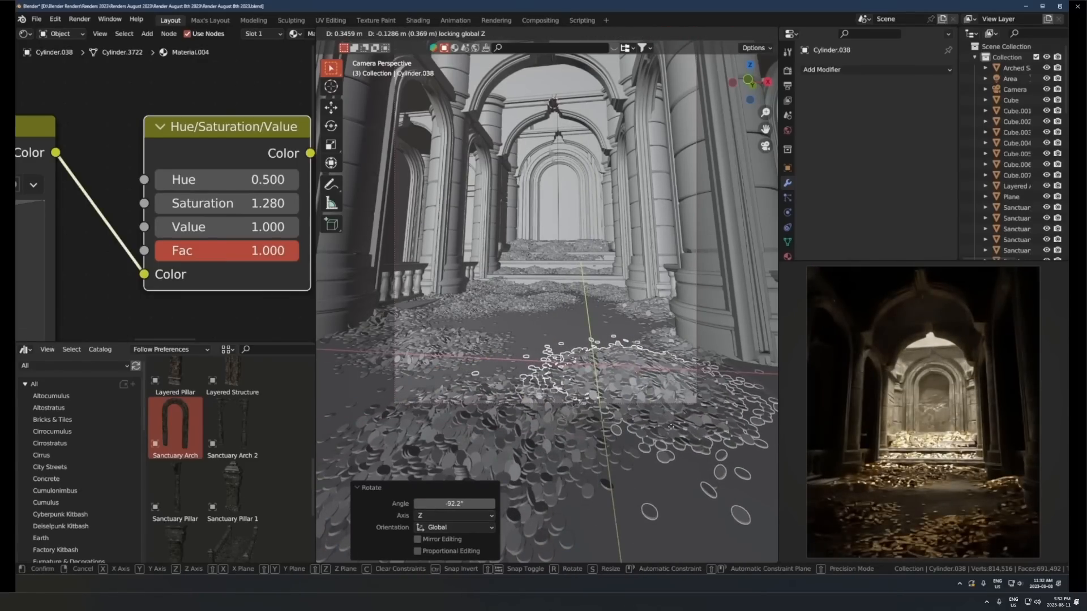
click(706, 404)
Make another linked copy of the coin pile and place it farther back on the central aisle floor
key(alt+d)
key(shift+z)
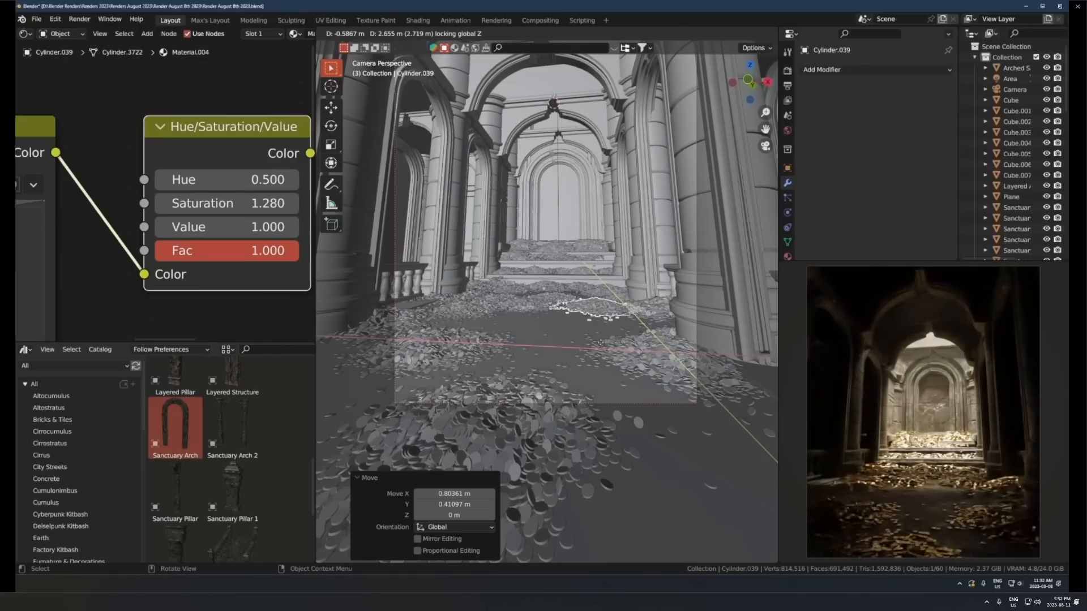
click(595, 349)
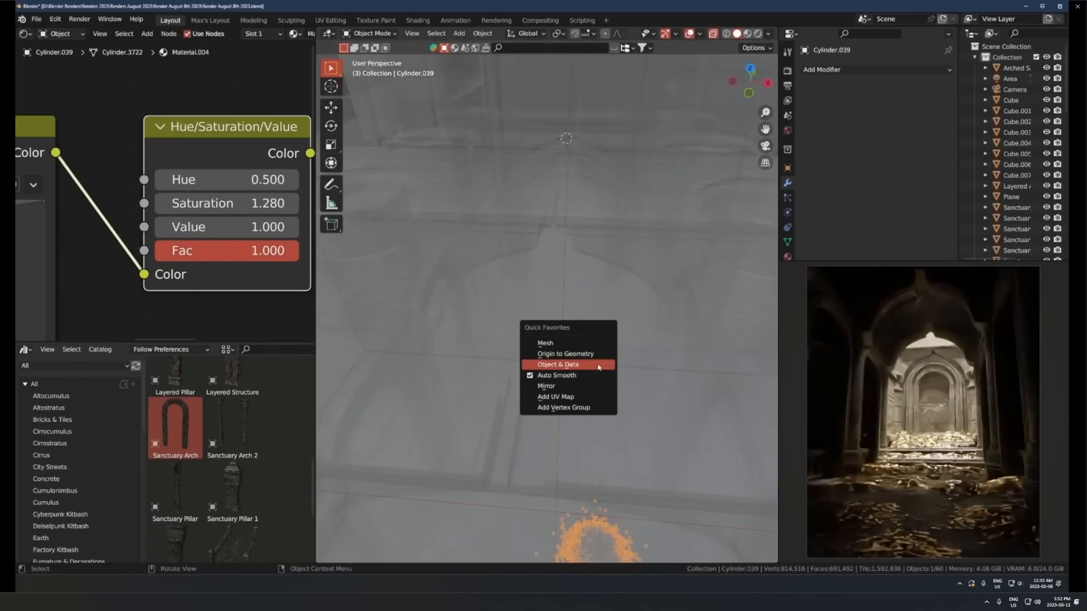
Make the new coin pile's object and data single-user and open its mesh for editing in X-ray top view
click(598, 367)
scroll(588, 374, down, 6)
key(Tab)
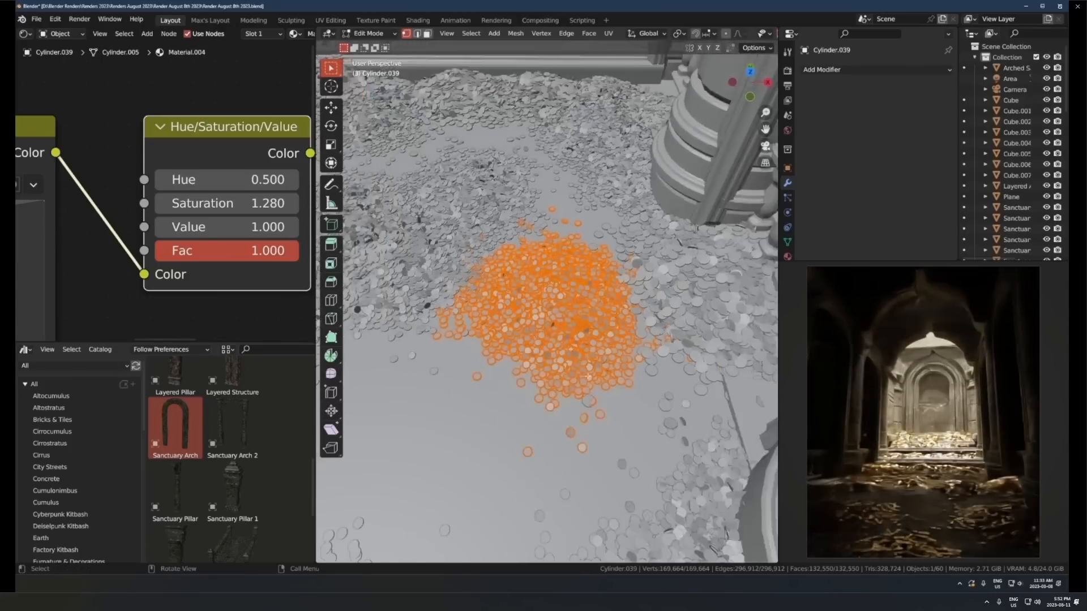
scroll(588, 376, down, 3)
shift+middle_drag(588, 376, 554, 340)
key(alt+z)
key(KP_7)
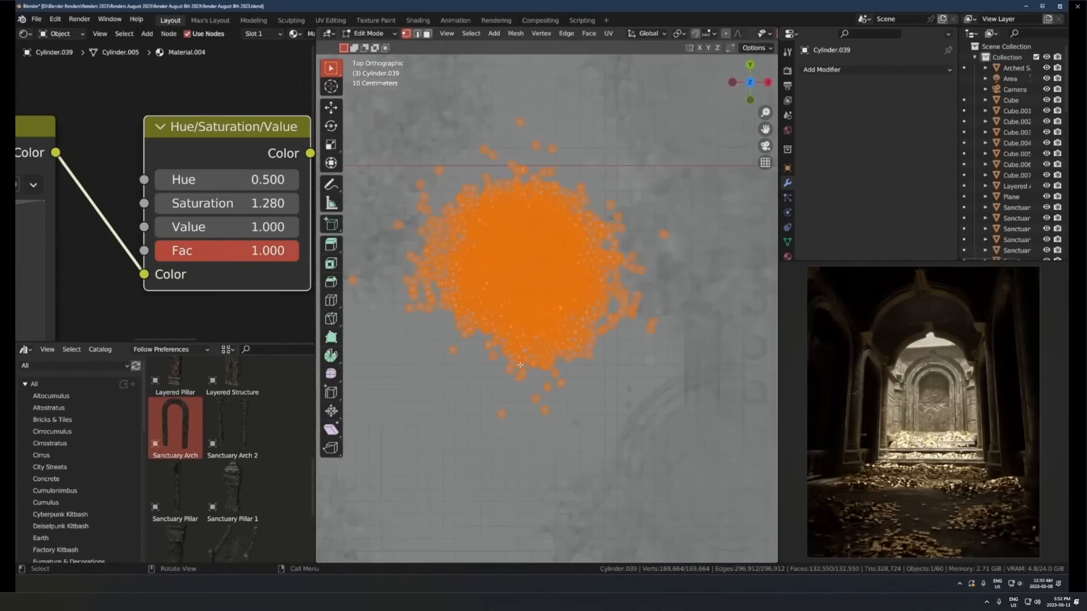
Select one whole outlying coin, duplicate it, and move the copy about -0.95 m in X and 0.02 m in Y
click(523, 389)
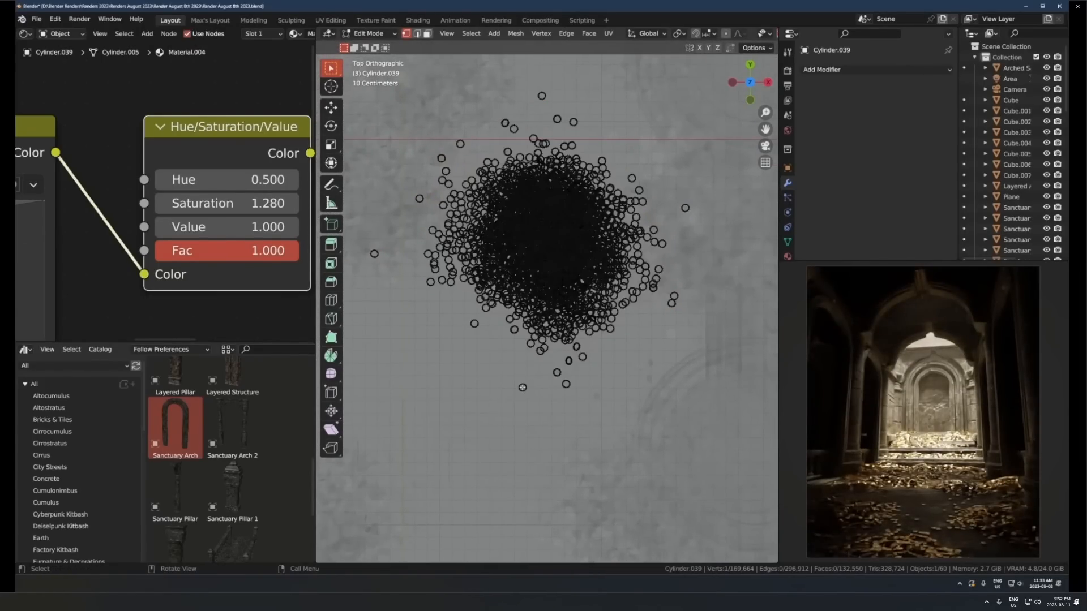
key(l)
scroll(609, 334, down, 3)
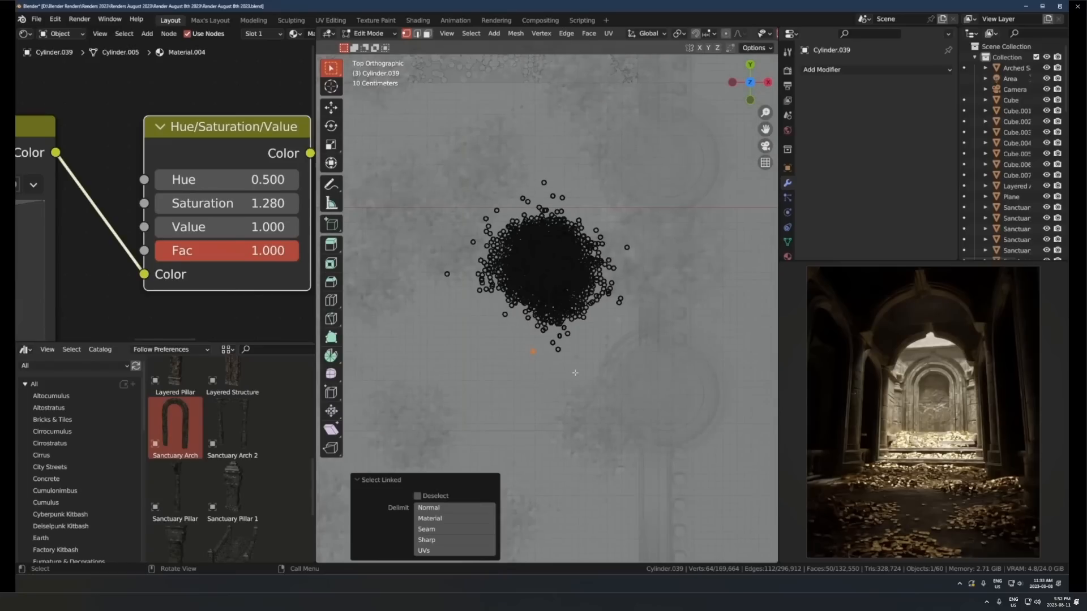
right_click(512, 350)
click(755, 48)
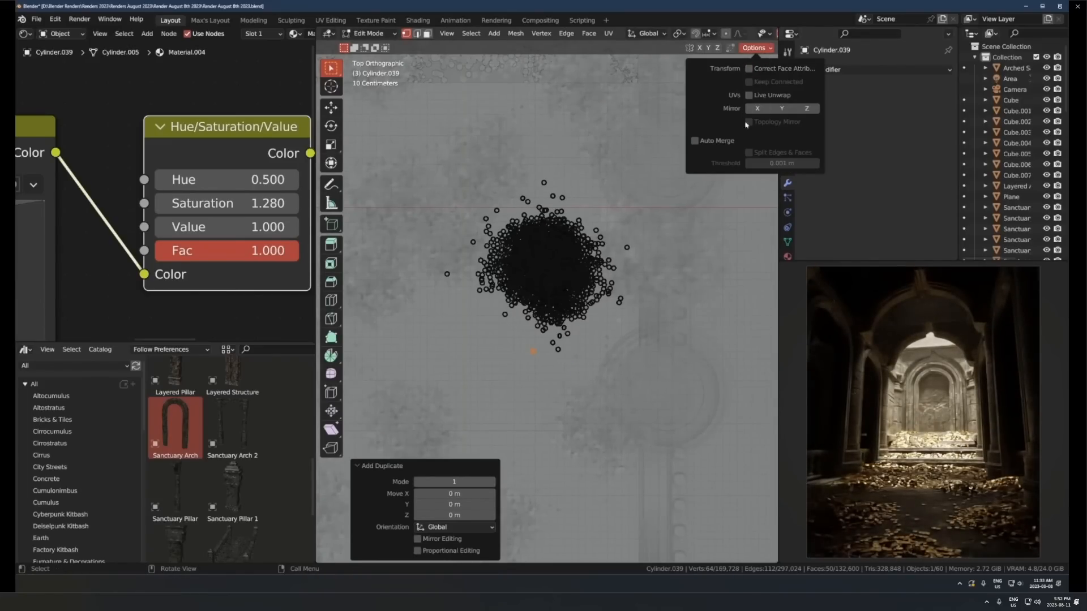
key(g)
click(499, 405)
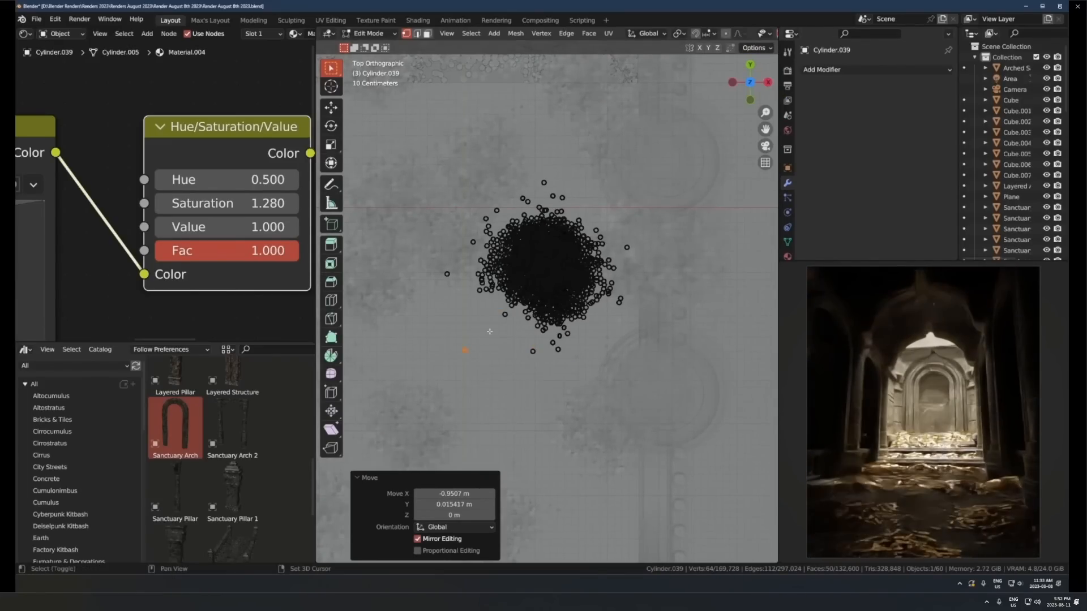
Place another coin copy about 1.77 m in X and 0.42 m in Y from the last one and rotate it
click(569, 356)
key(r)
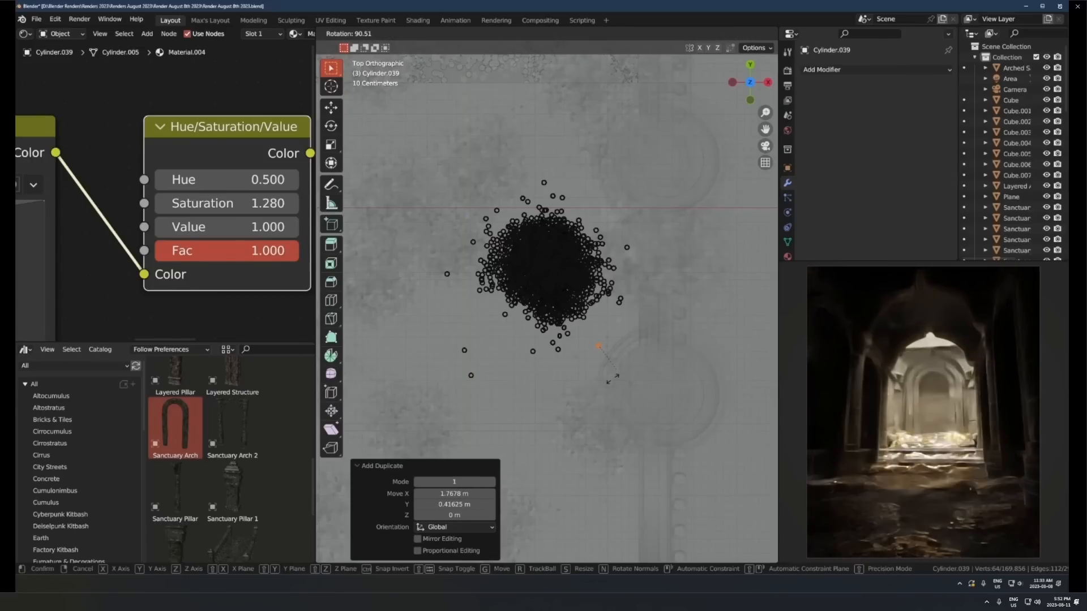
click(627, 355)
Scatter rotated coin copies off the pile's back-right edge, offsetting one about -0.40 m in X and 0.38 m in Y
click(689, 210)
key(shift+d)
click(659, 183)
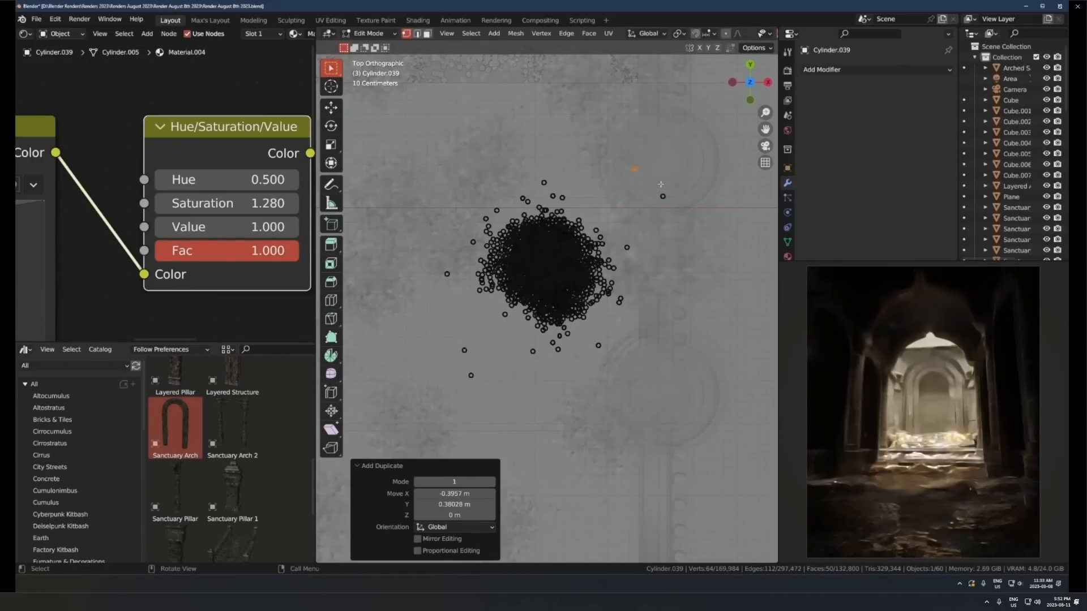
key(r)
click(647, 198)
key(shift+d)
click(642, 177)
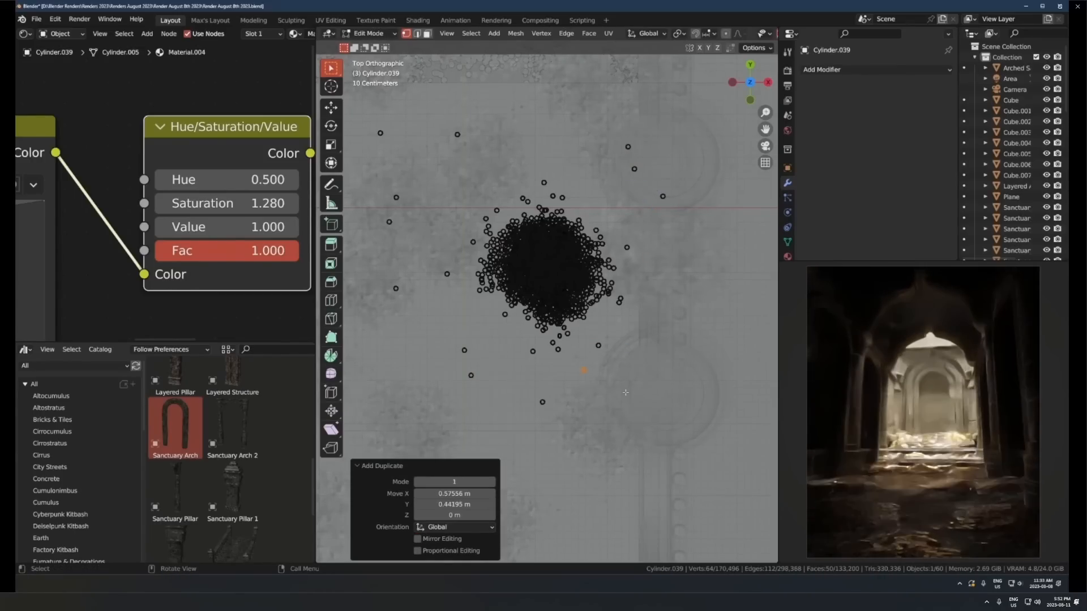
Add coin copies close together in front of the pile, offsetting the last about 0.09 m in X and 0.14 m in Y and rotating it 55.4°
key(shift+d)
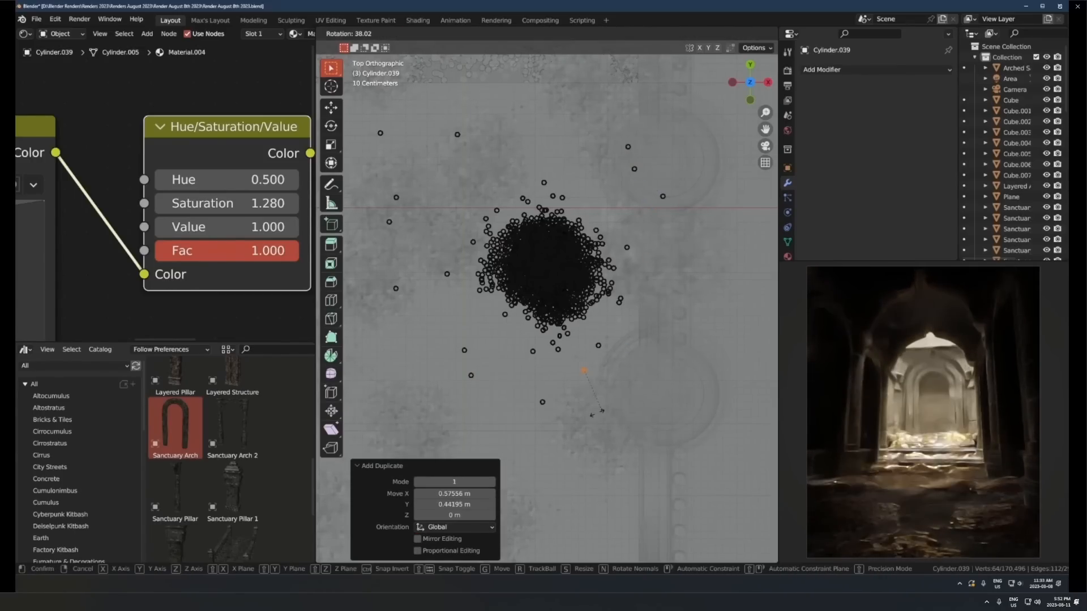
click(624, 375)
key(r)
click(613, 405)
key(shift+d)
click(612, 408)
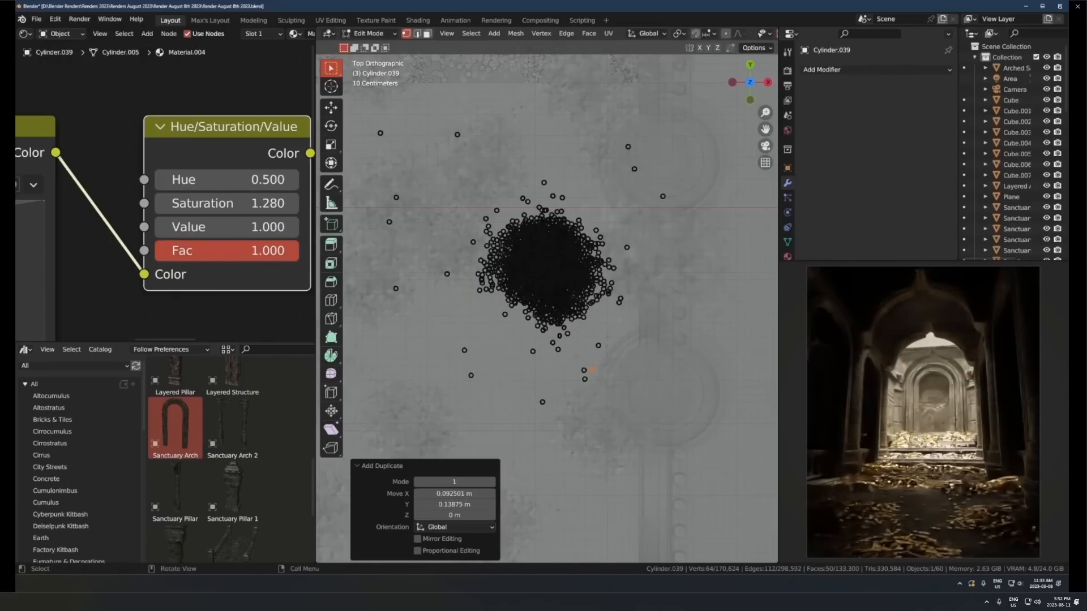
key(r)
click(579, 425)
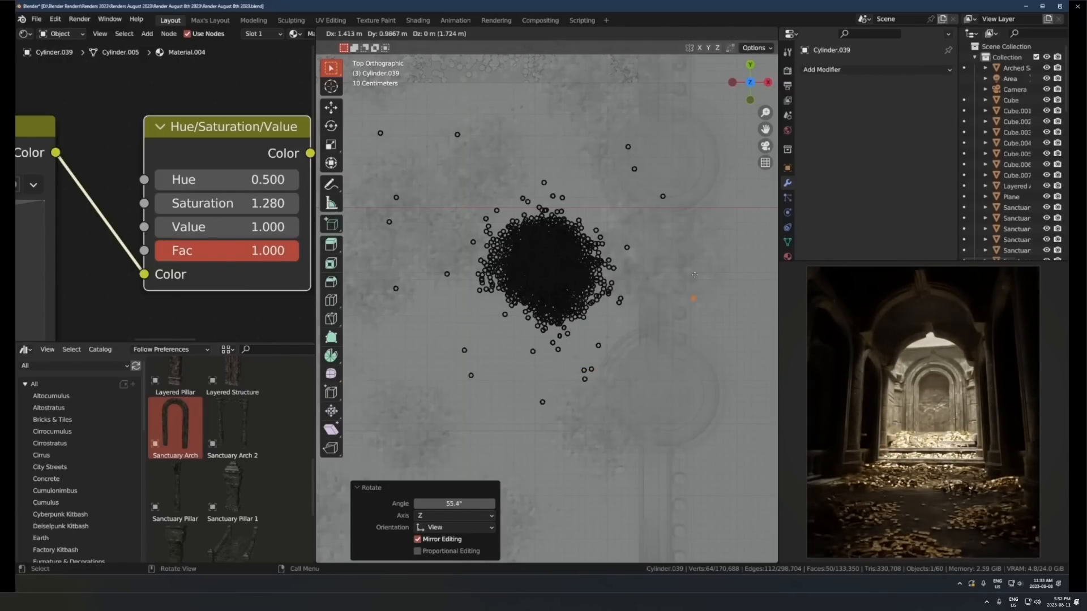
Place one more coin copy off the pile's +X side and rotate it
click(727, 249)
key(r)
click(601, 230)
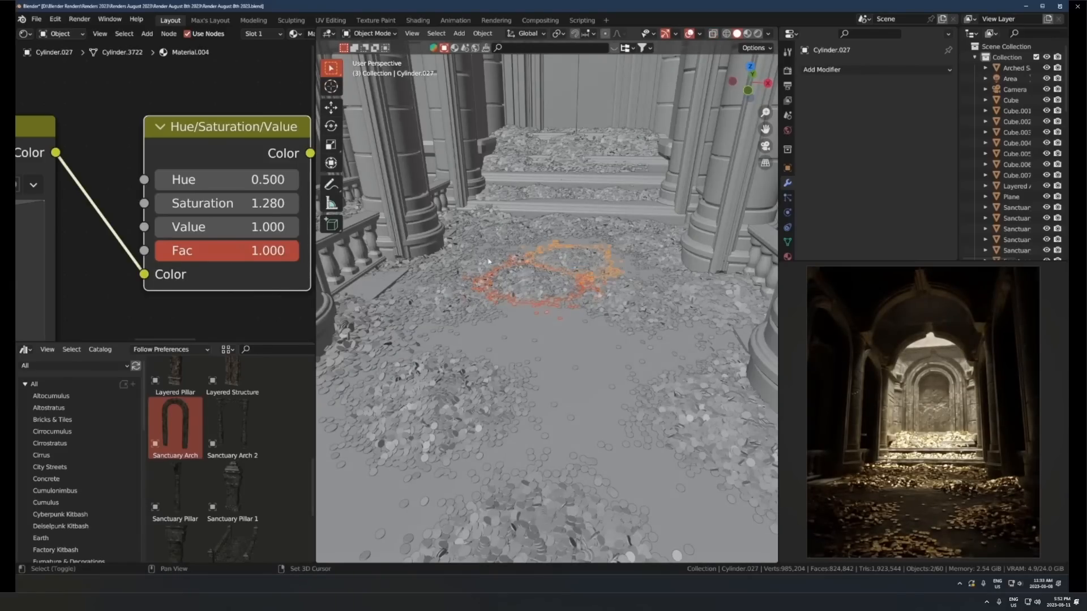
Select the other floor coin piles and link their object data to the edited pile with the scattered coins
shift+click(487, 262)
shift+click(453, 296)
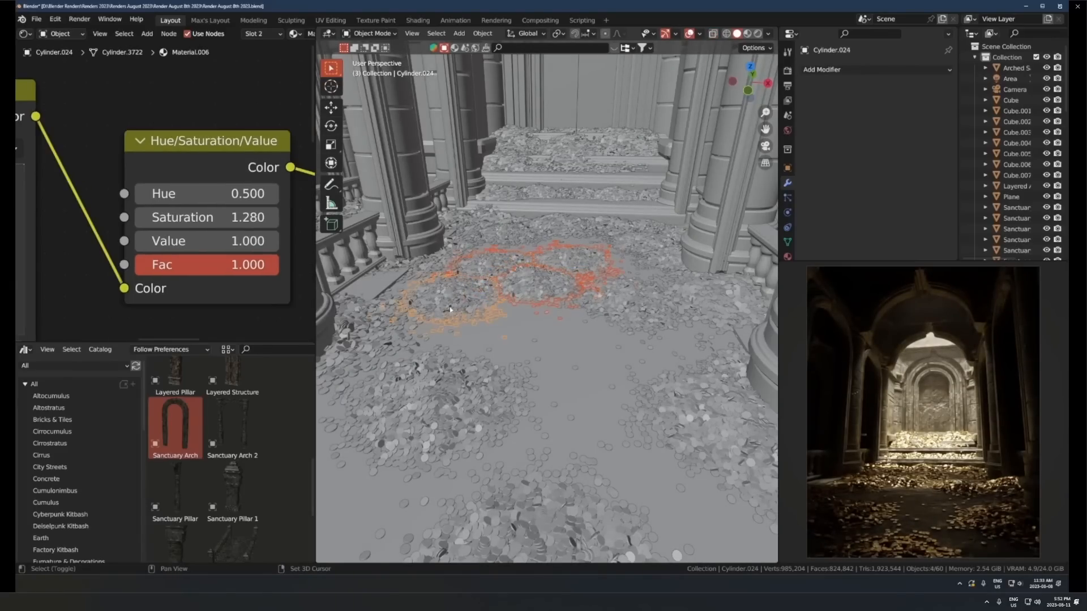
shift+click(433, 396)
shift+click(702, 413)
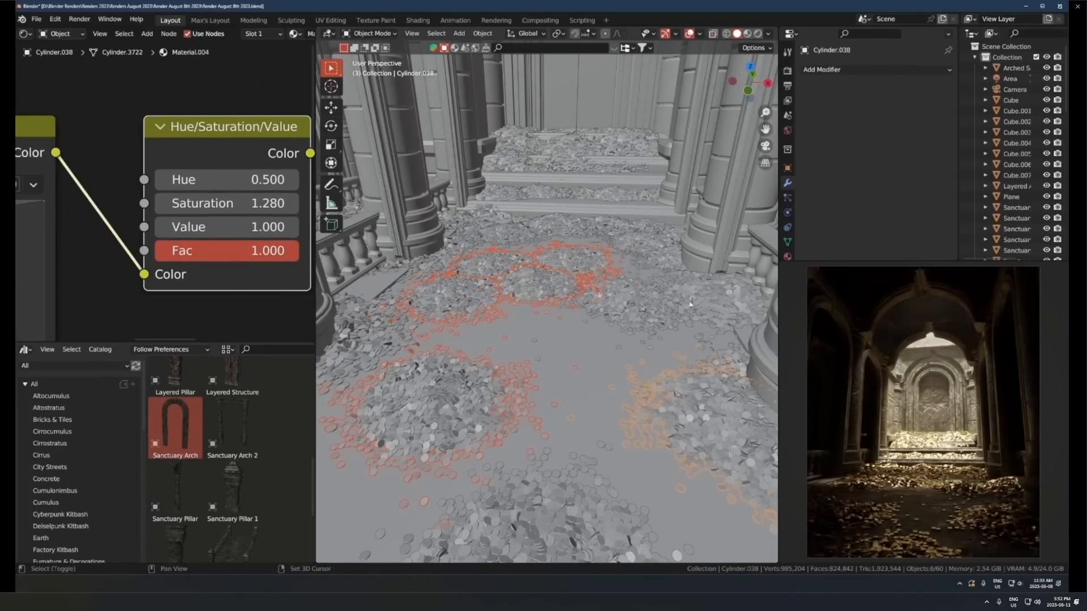
key(ctrl+l)
click(643, 306)
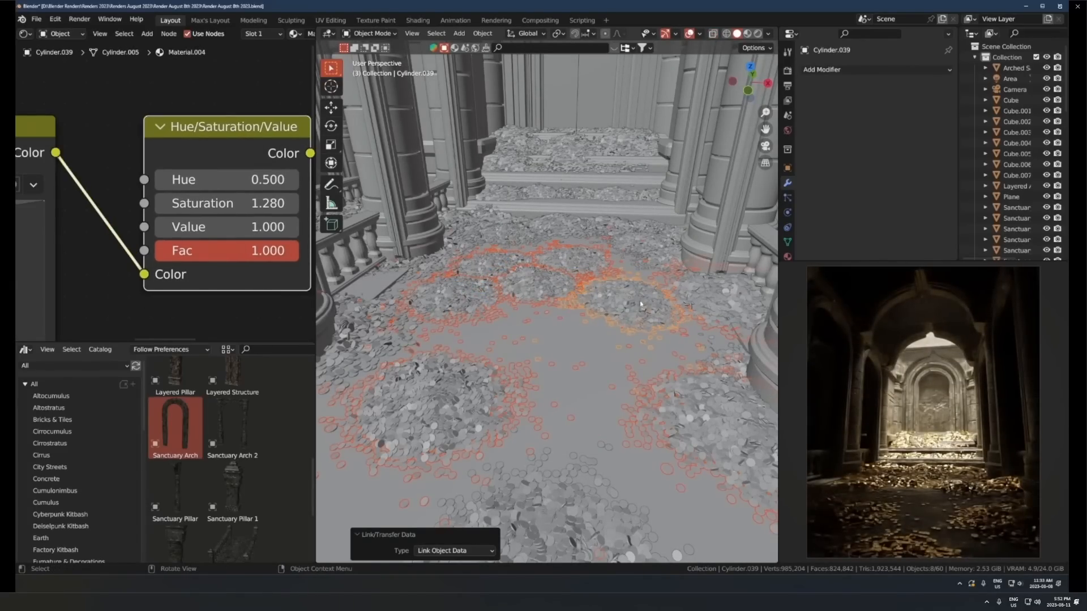
click(624, 318)
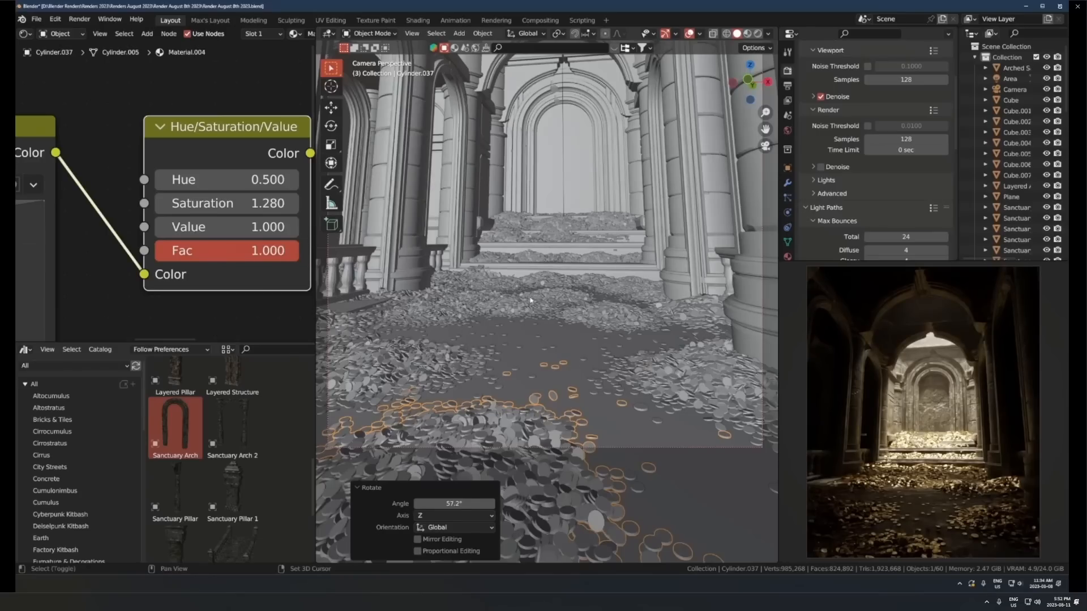
Add an area light over the aisle floor and tilt it with free rotation
key(shift+a)
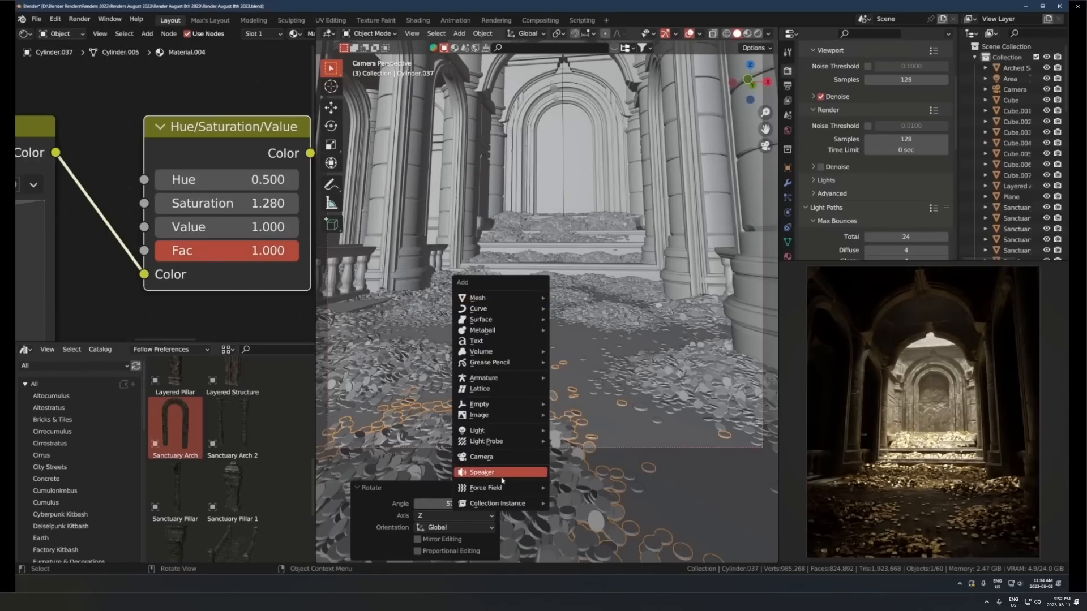
mouse_move(507, 431)
click(572, 466)
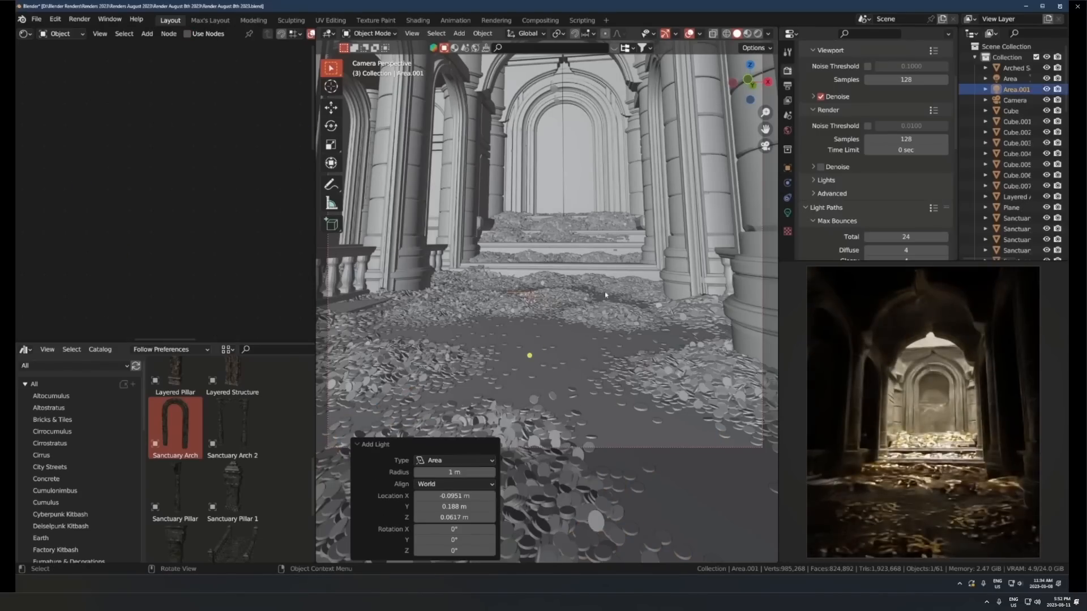
key(r)
click(615, 286)
key(r)
key(r)
click(606, 273)
Raise the area light slightly above the coins and rotate it -20.4° around the view's Z axis
key(g)
click(603, 254)
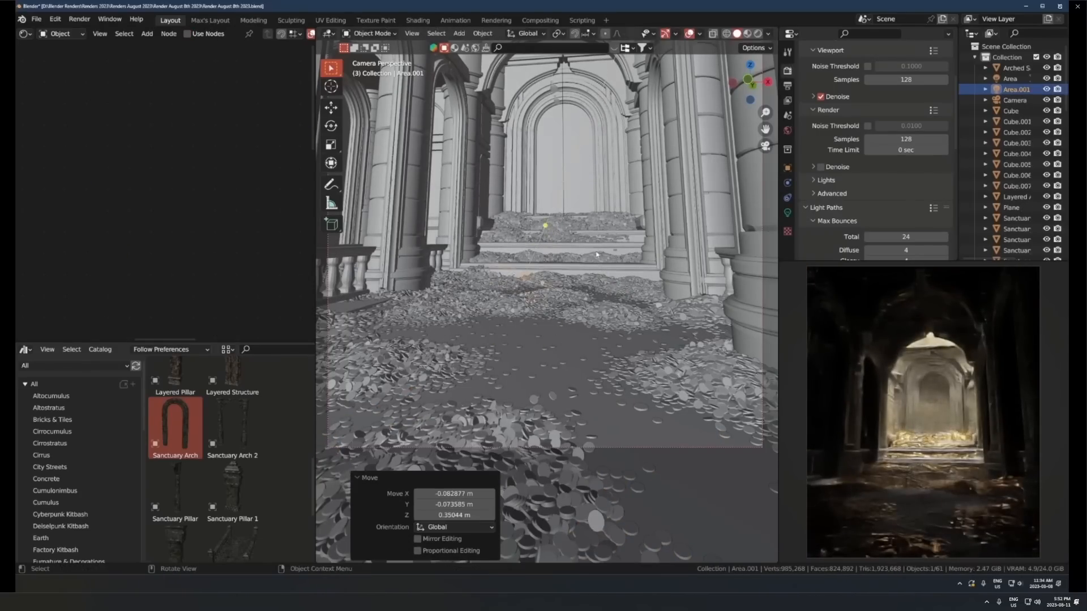
key(r)
click(593, 232)
Change the area light's colour from white to a warm orange
click(788, 214)
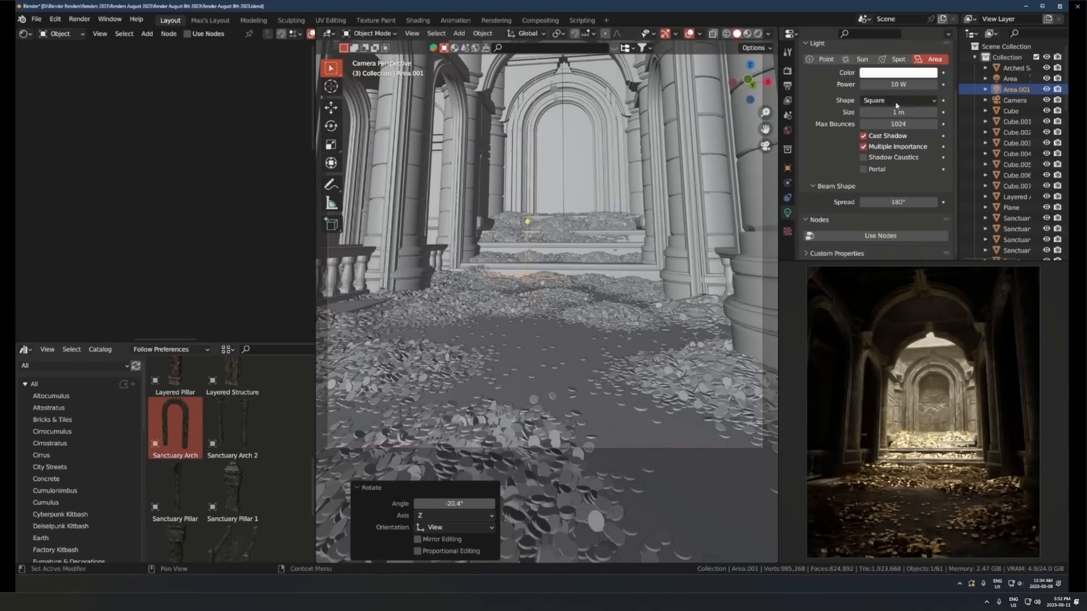
click(890, 75)
drag(904, 123, 891, 145)
Snap the light to a 3D cursor placed on the steps, reorient it, and move it about -0.25 m in X and 0.32 m in Z
shift+right_click(562, 246)
key(shift+s)
click(562, 218)
key(r)
key(r)
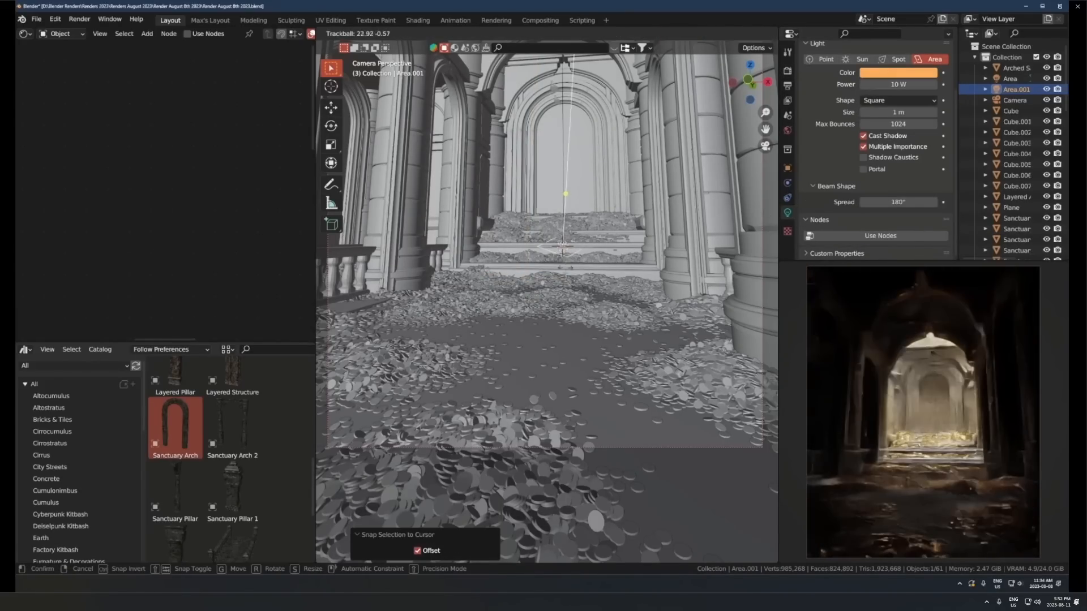
click(566, 221)
key(g)
click(559, 206)
Set the light's size to 2.34 m and power to 409 W, and convert it to a point light with a 1.05 m radius
drag(883, 112, 959, 112)
drag(879, 83, 974, 83)
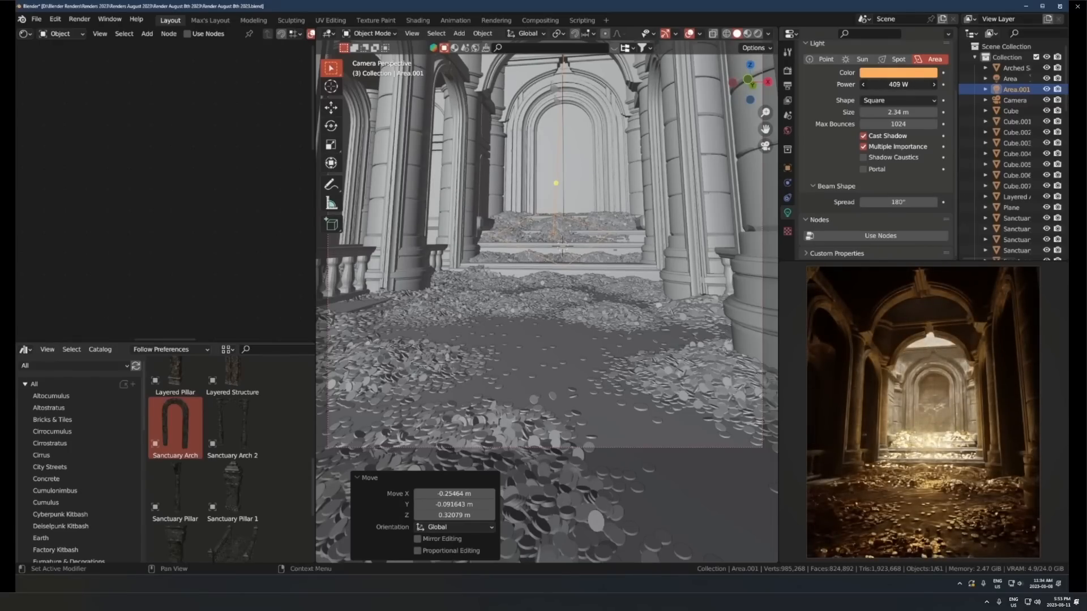
click(823, 59)
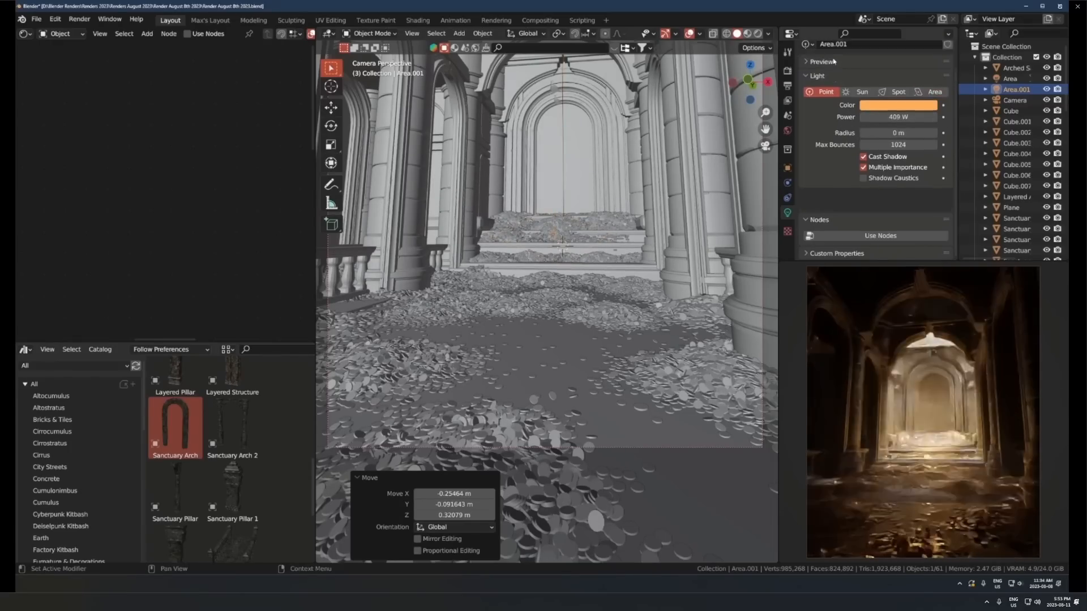
scroll(856, 89, up, 3)
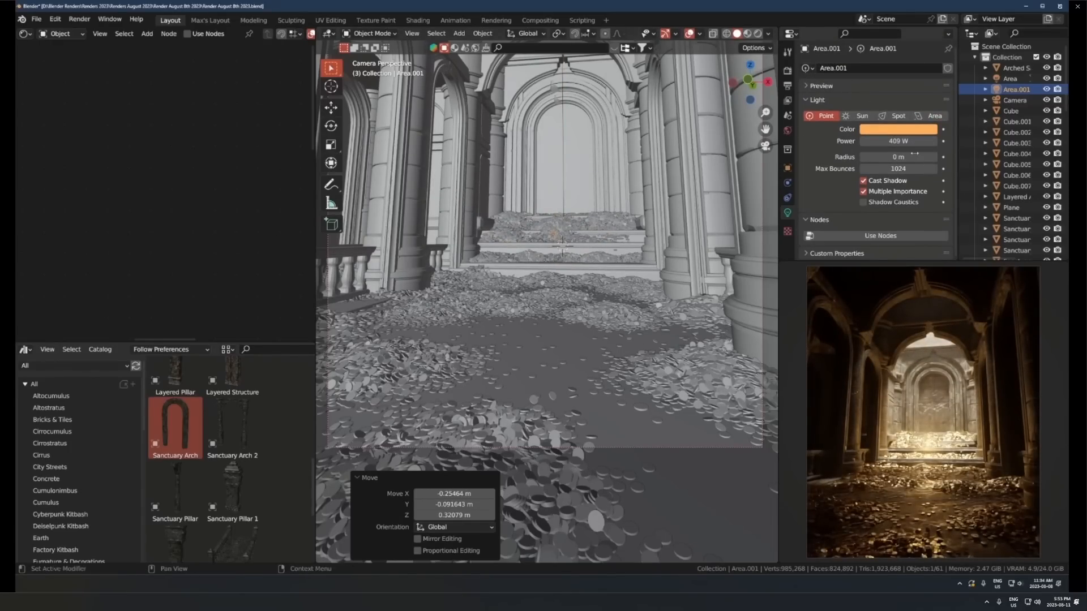
drag(892, 157, 951, 157)
Lower the point light about 1.12 m and slide it horizontally about 0.05 m in X and -0.06 m in Y
key(g)
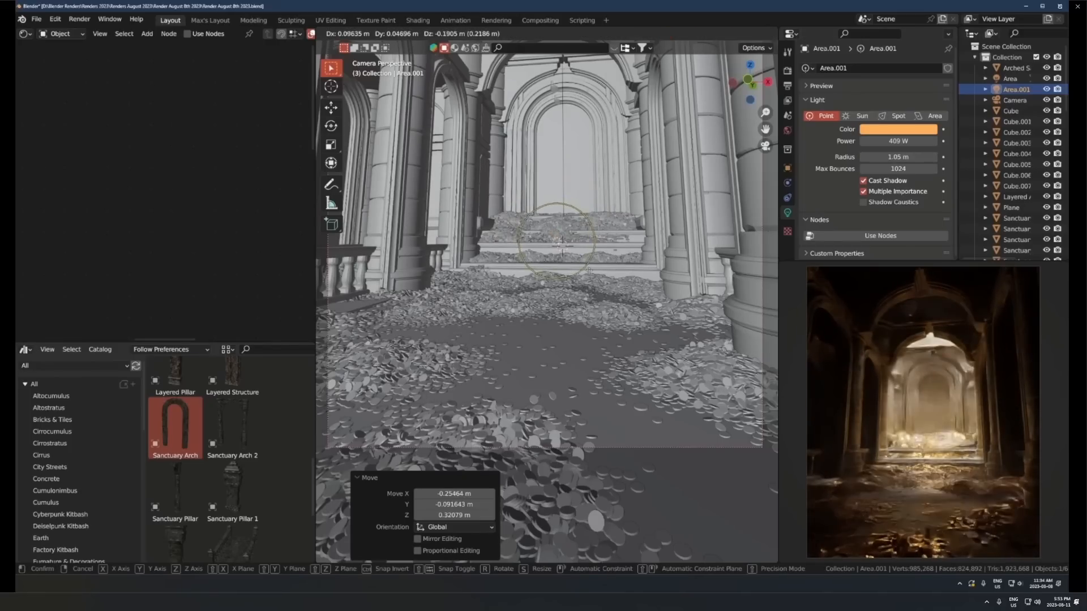
click(593, 303)
key(g)
key(shift+z)
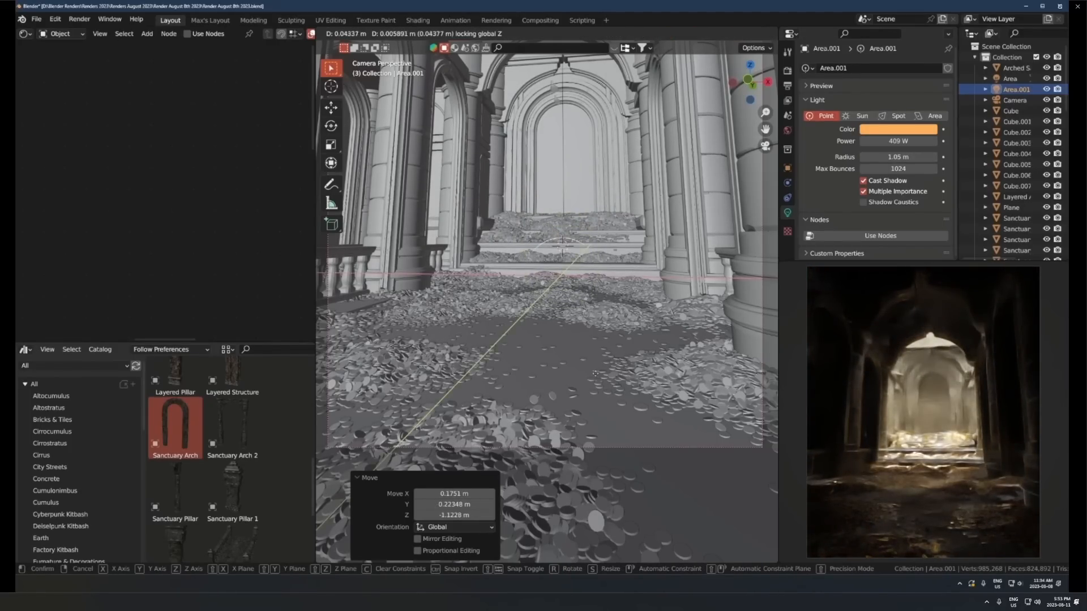
click(594, 373)
Raise the point light about 1.30 m along Z and fine-tune its orange colour
key(g)
key(z)
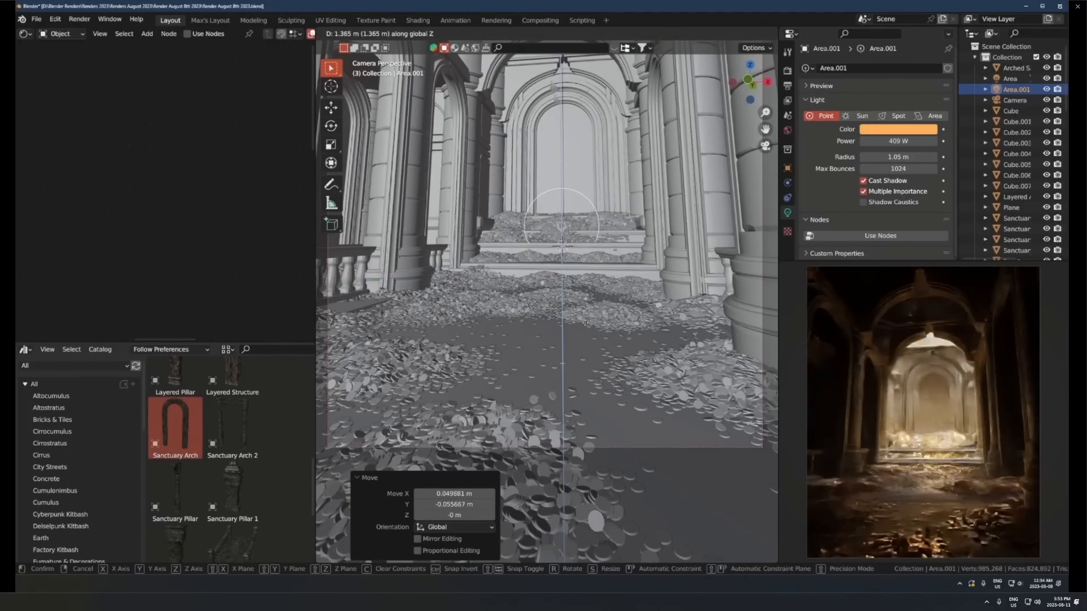
click(586, 324)
click(898, 129)
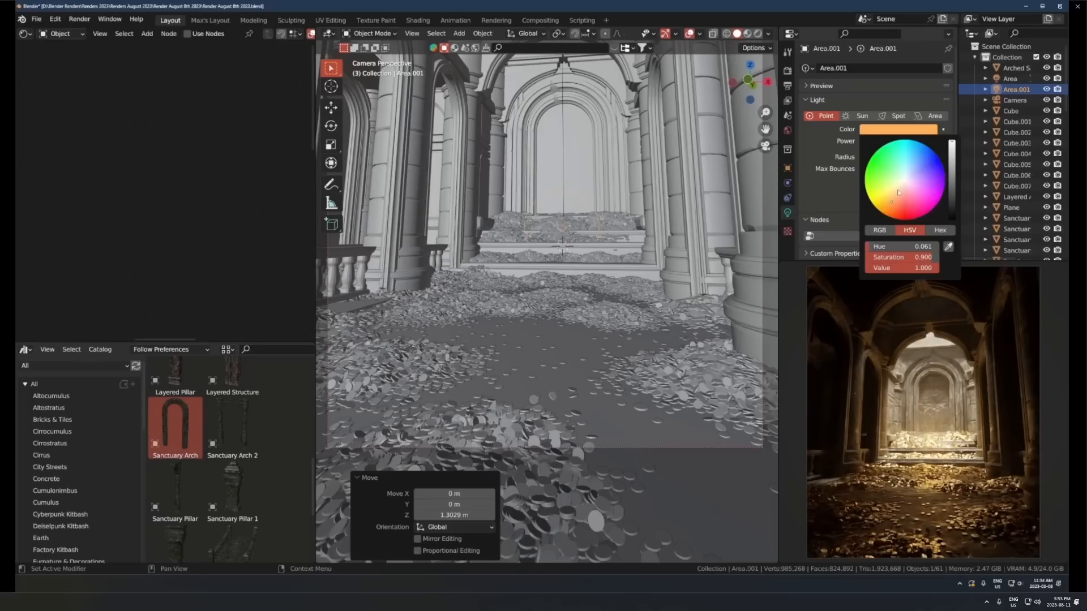
drag(898, 193, 894, 196)
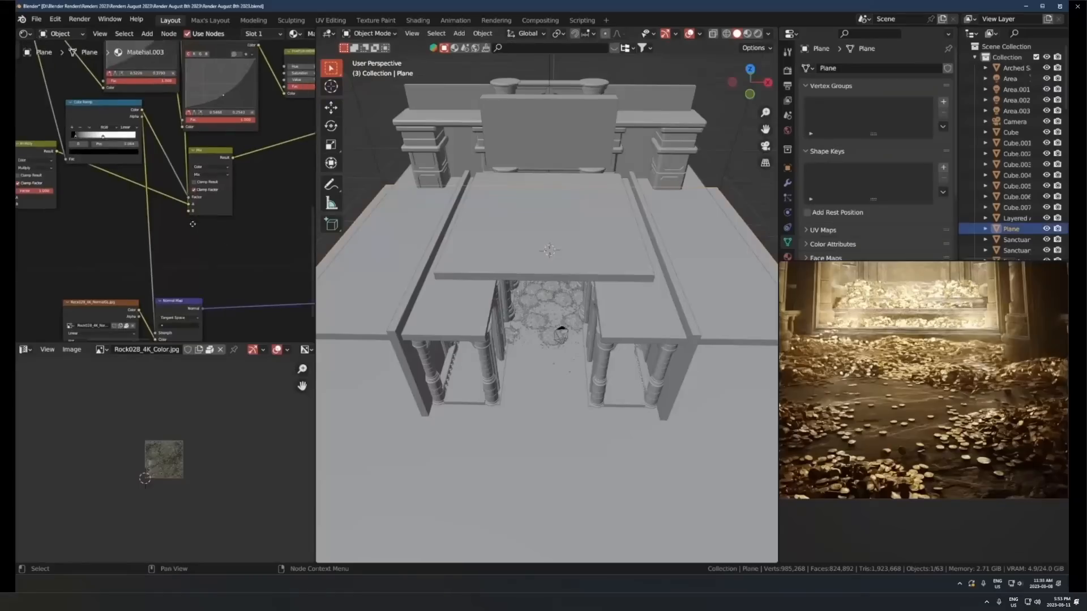
Unmute the Color Ramp node below the RGB Curves in the floor plane's material
middle_drag(73, 227, 19, 191)
middle_drag(139, 227, 17, 226)
scroll(130, 181, up, 2)
middle_drag(130, 181, 227, 189)
click(128, 205)
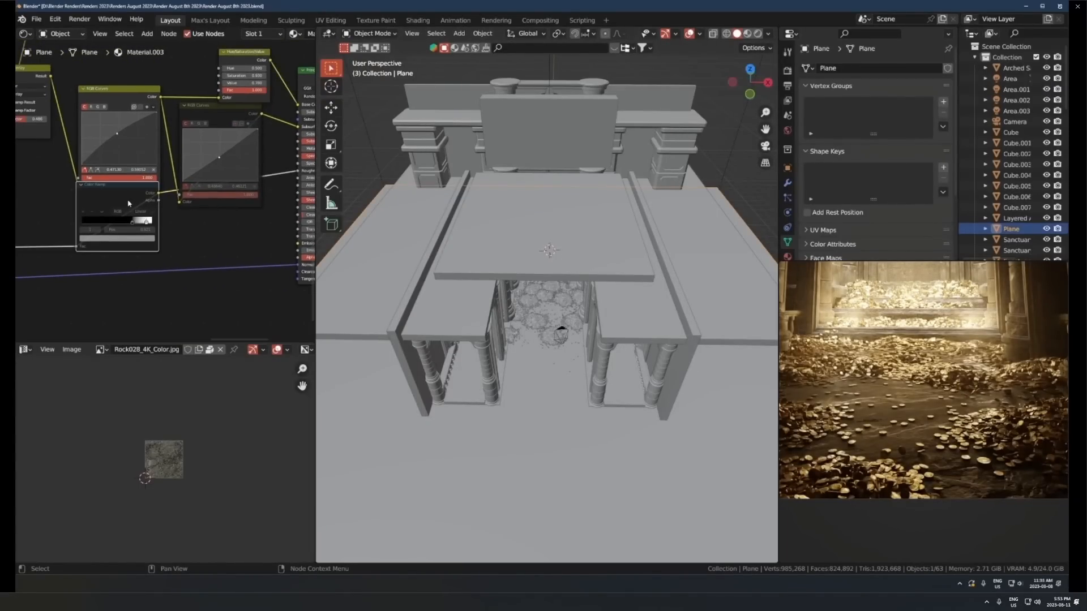
key(m)
Tighten the floor material's Color Ramp by moving its white stop to position 0.807
scroll(169, 263, up, 9)
middle_drag(160, 269, 202, 281)
scroll(202, 281, down, 1)
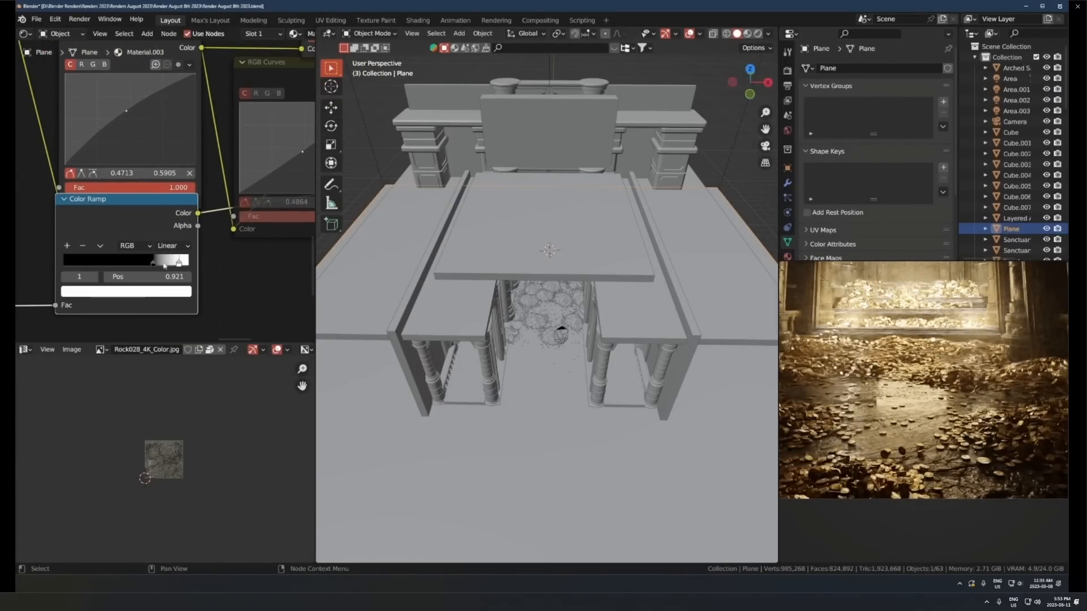
drag(178, 264, 151, 265)
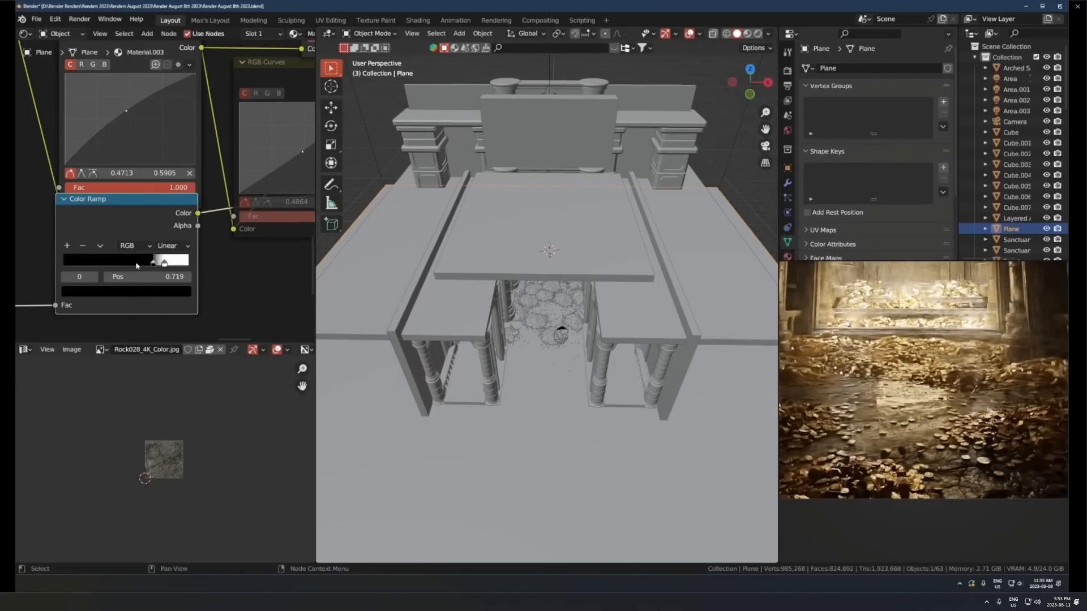
click(165, 263)
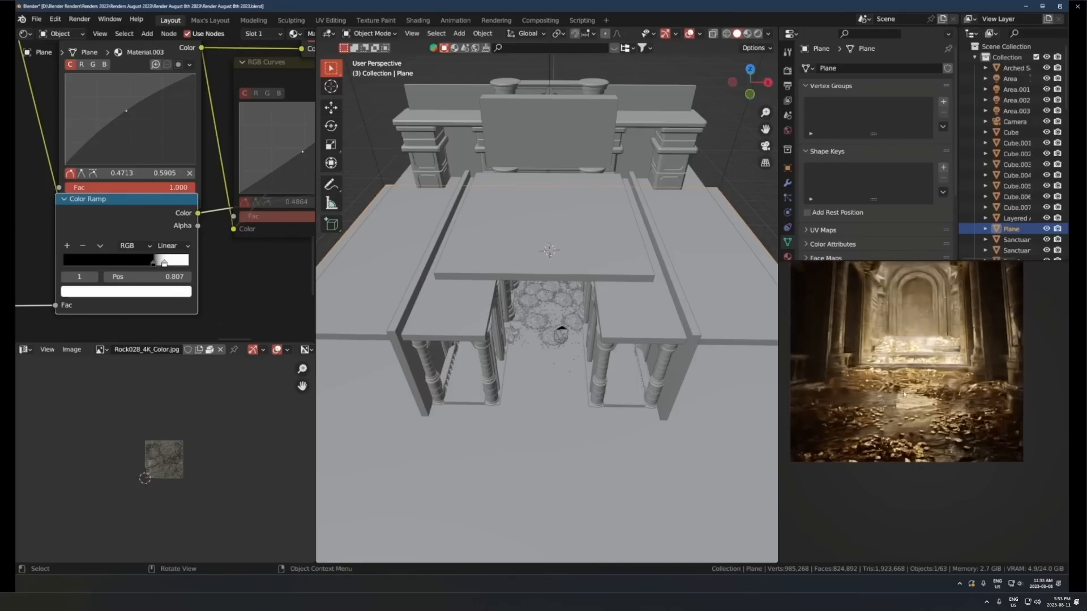
key(KP_0)
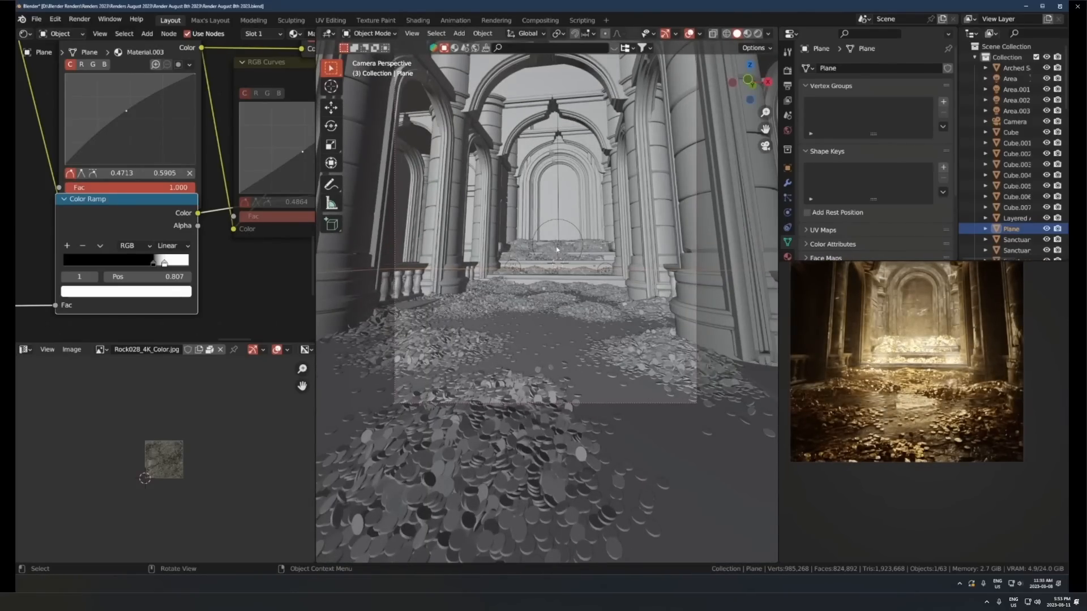
Select the orange point light above the back coin pile, save the file, and toggle the light's Multiple Importance on and off
click(559, 248)
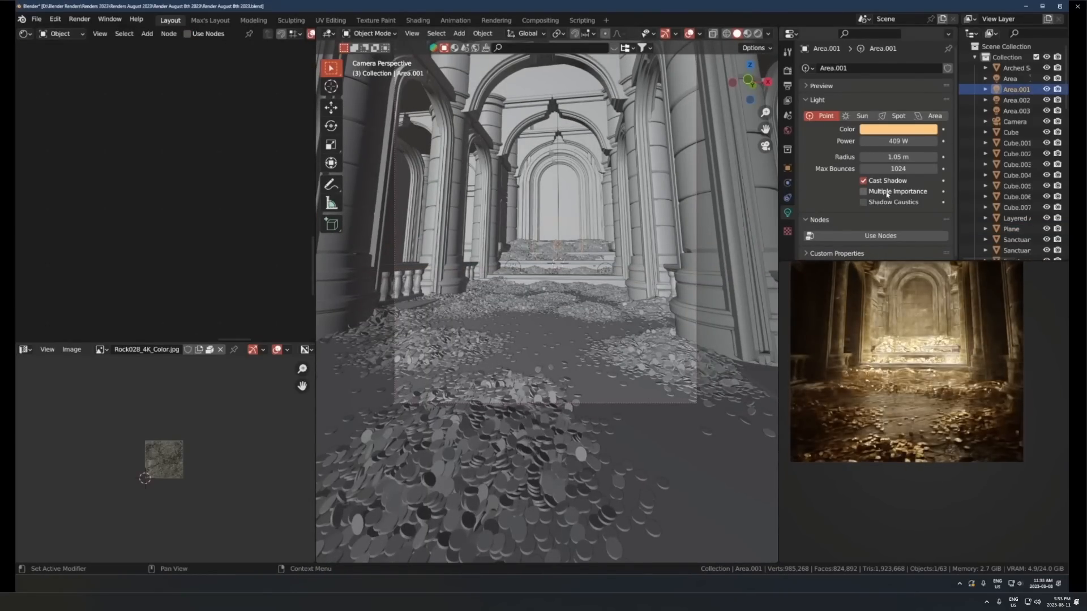
key(ctrl+s)
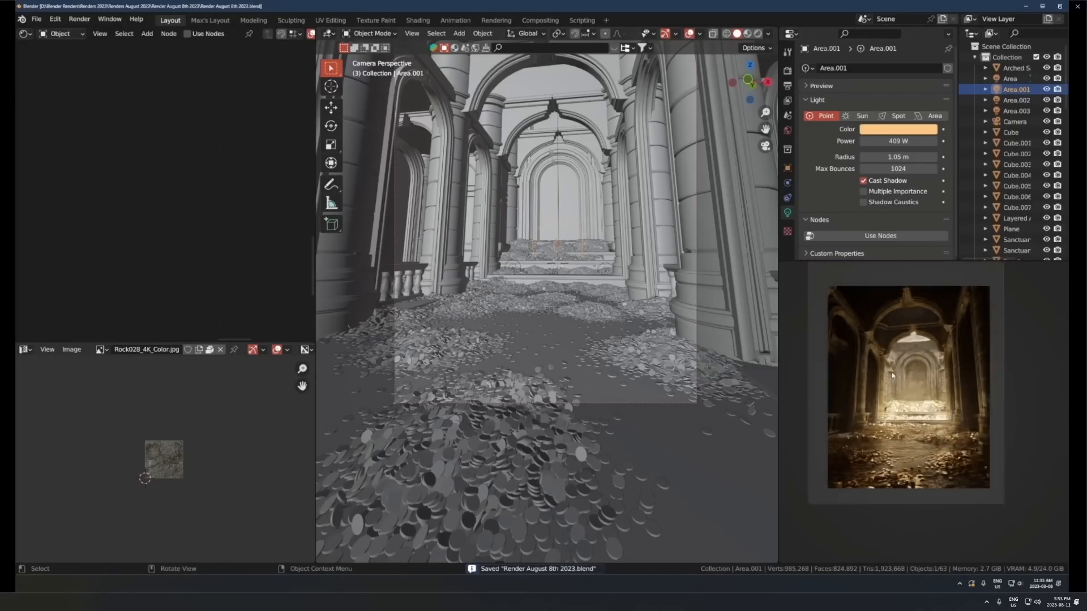
click(890, 195)
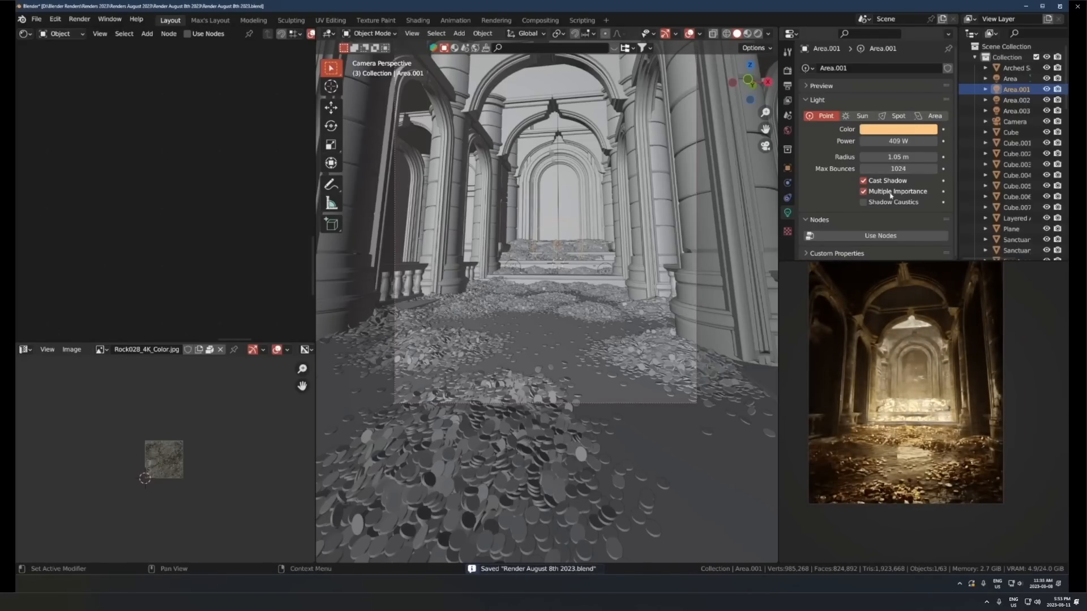
click(890, 195)
Shift the floor Color Ramp's white stop towards the white end, and undo a trial move of its black stop to 0.390
scroll(567, 259, up, 3)
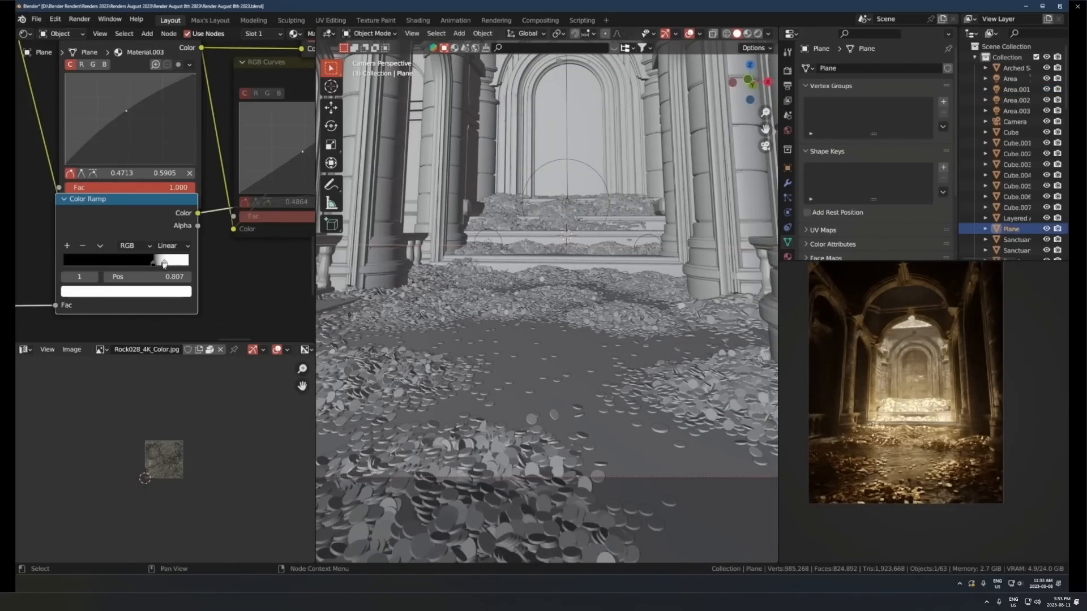
drag(171, 262, 123, 262)
click(158, 261)
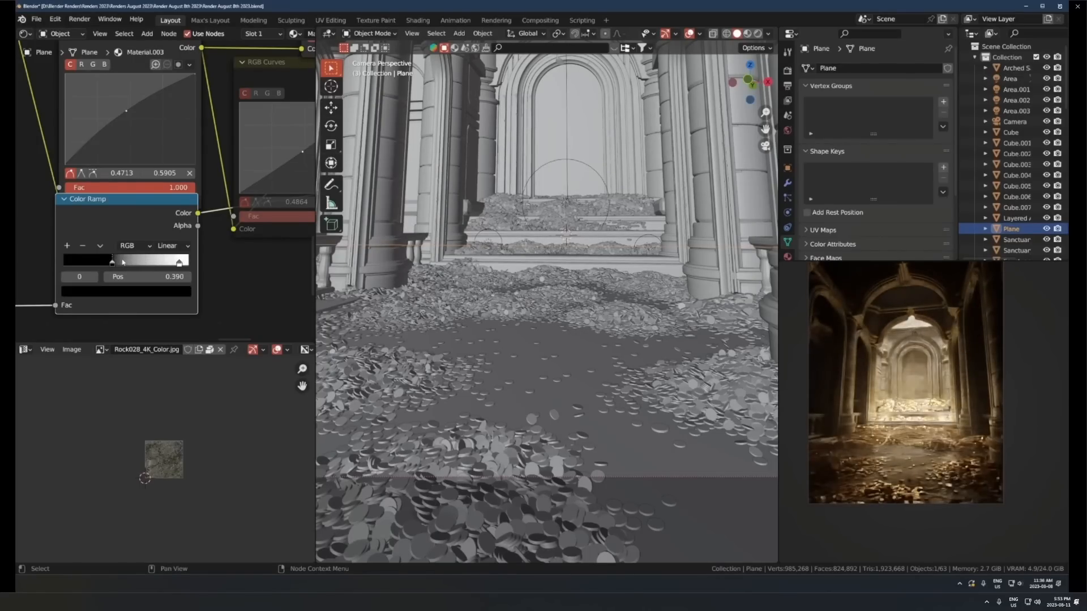
key(ctrl+z)
shift+middle_drag(916, 367, 918, 402)
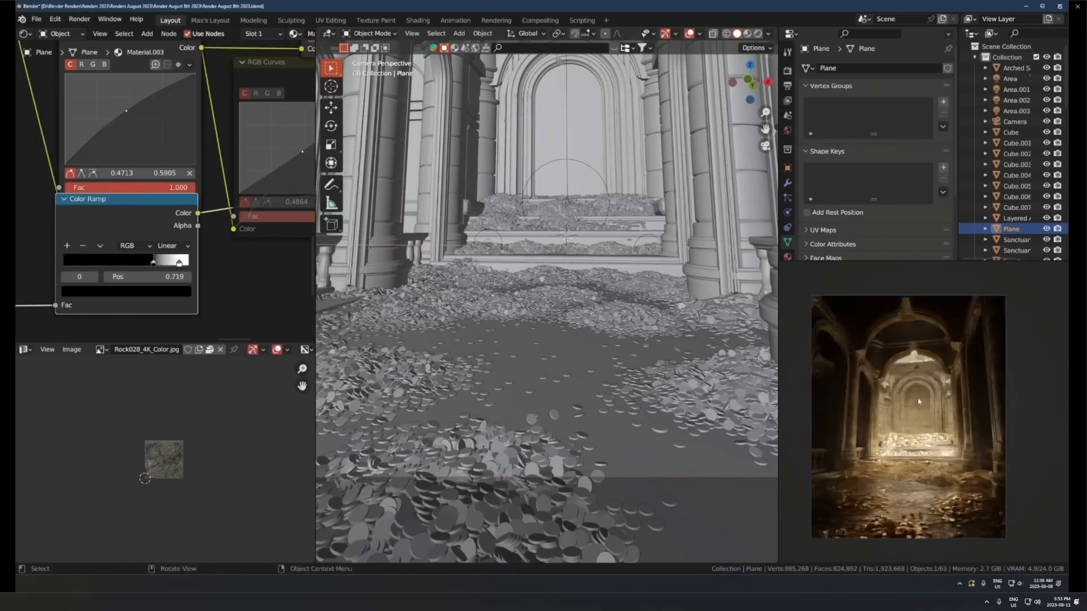
Tilt the camera about 1.41° around its local X axis and slide the foreground coin pile about 0.42 m horizontally
scroll(645, 328, down, 4)
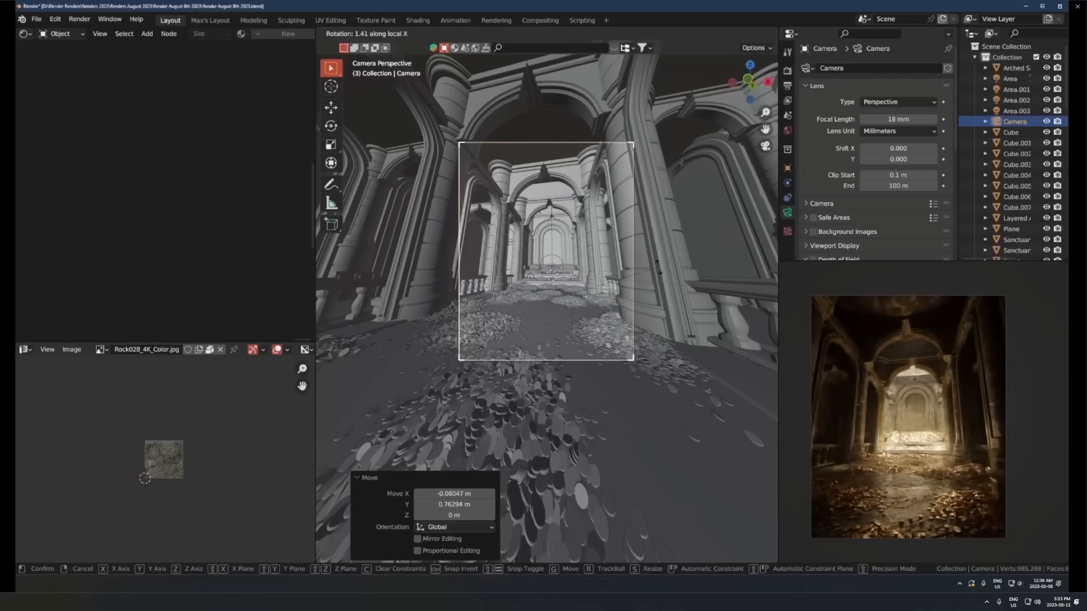
click(658, 268)
click(509, 423)
key(g)
key(shift+z)
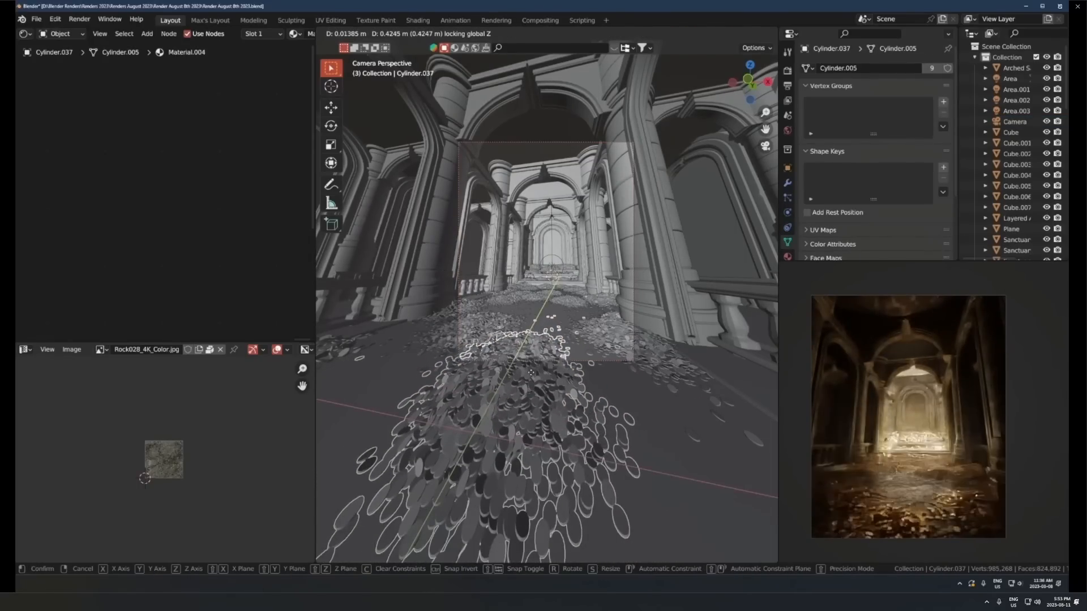
click(521, 388)
Make a linked duplicate of the coin pile and place it deeper in the hall beside the columns, keeping it on the floor plane
key(alt+d)
key(shift+z)
click(568, 273)
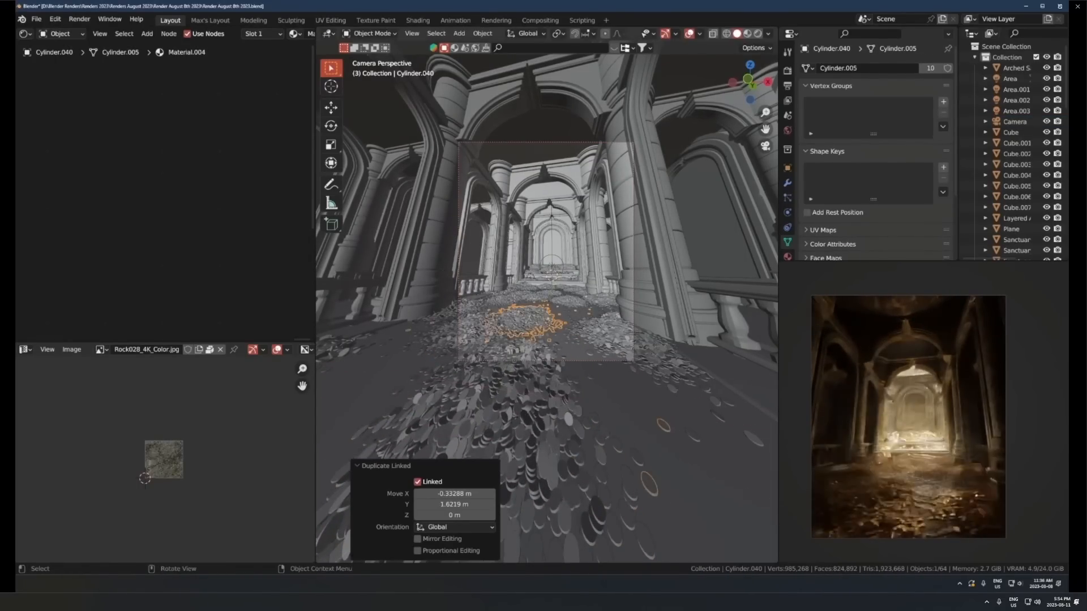
key(g)
key(shift+z)
click(634, 407)
Rotate the duplicated coin pile about 332° around Z and make another linked copy sliding along the floor
key(r)
key(z)
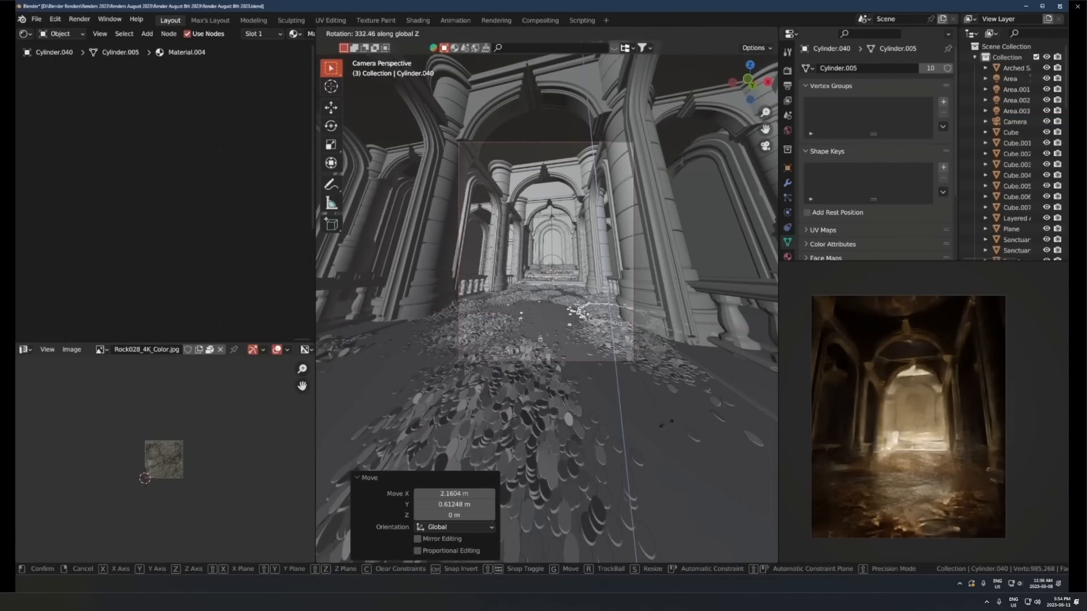
click(667, 419)
key(alt+d)
key(shift+z)
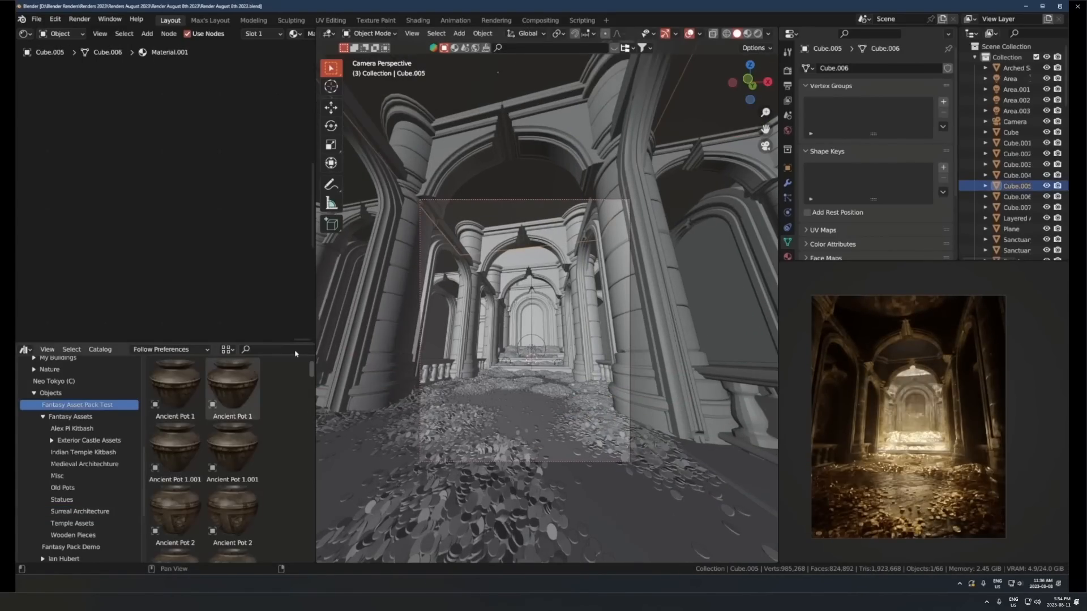
Place the Ancient Pot 1 and Ancient Pot 3 assets side by side in the middle of the hall floor
drag(175, 390, 624, 327)
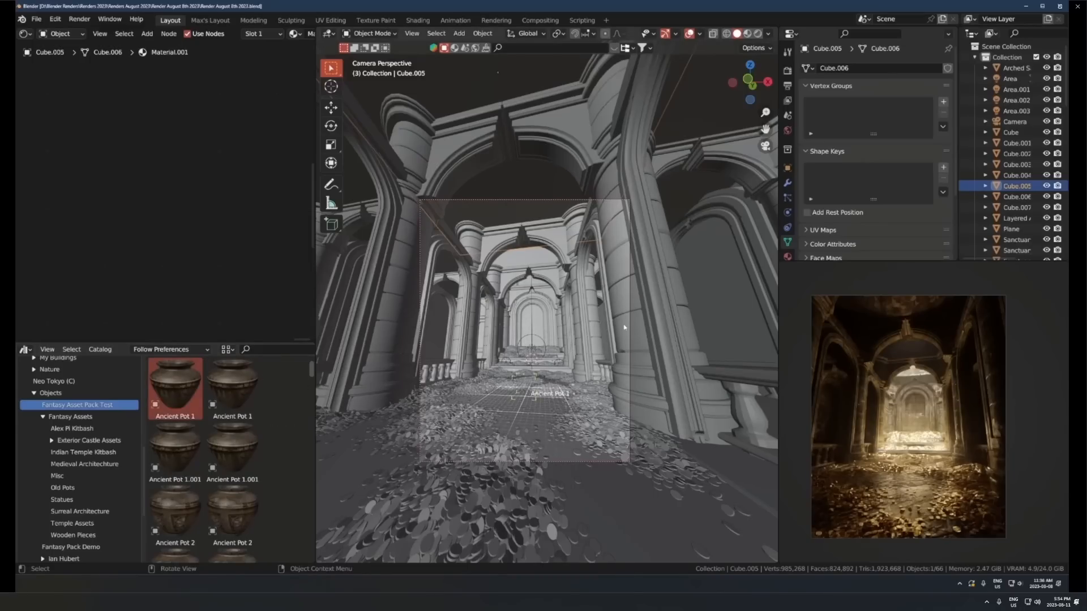
drag(574, 372, 576, 373)
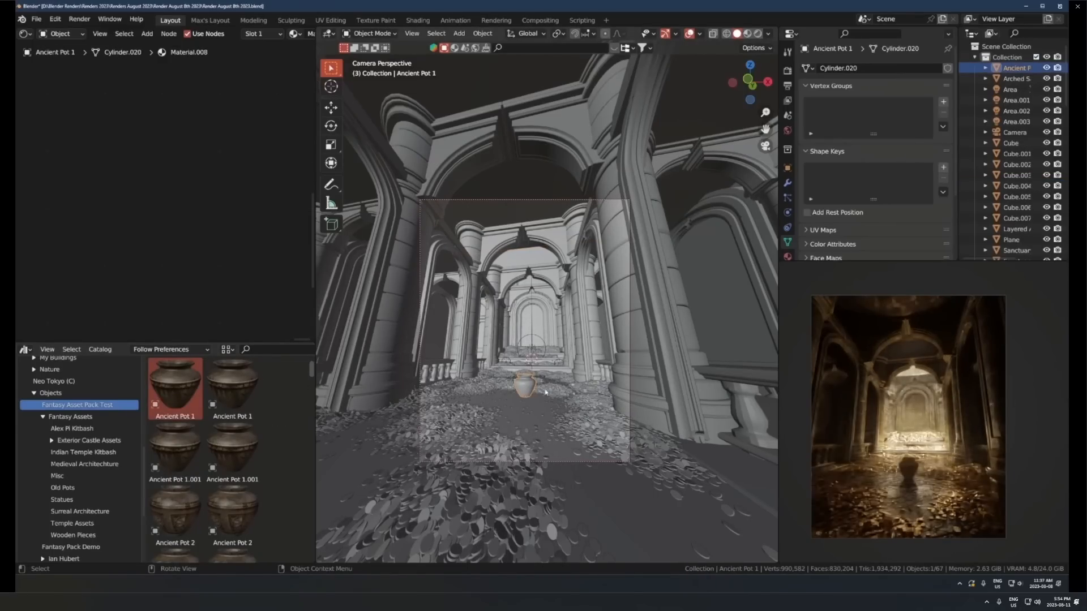
scroll(233, 452, down, 3)
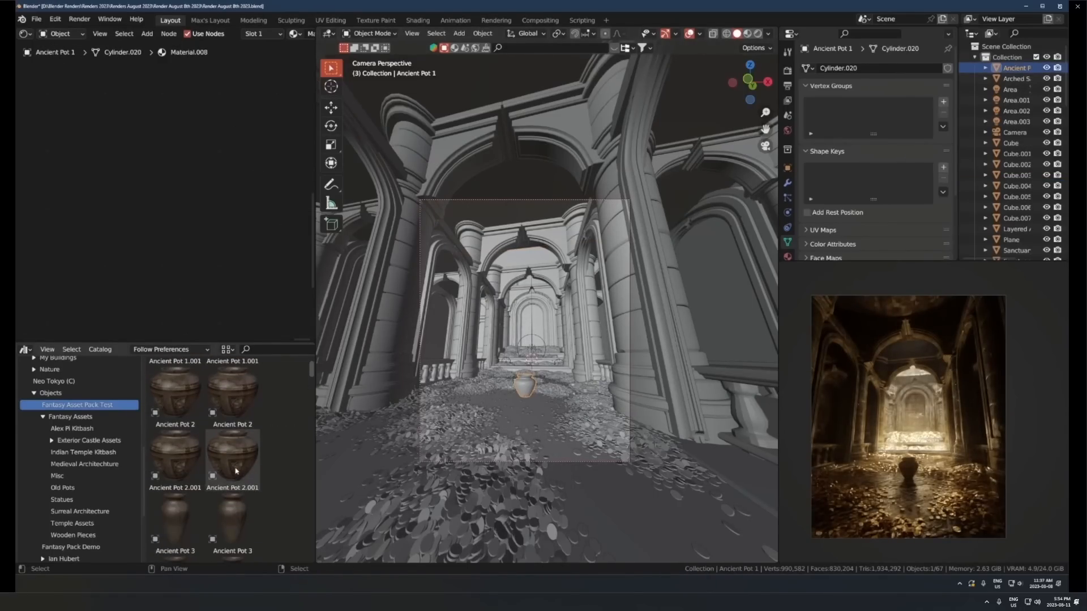
drag(175, 524, 540, 412)
Place the Chest 2.001 asset beside the pots and change the asset browser area back to an image editor
scroll(232, 453, down, 5)
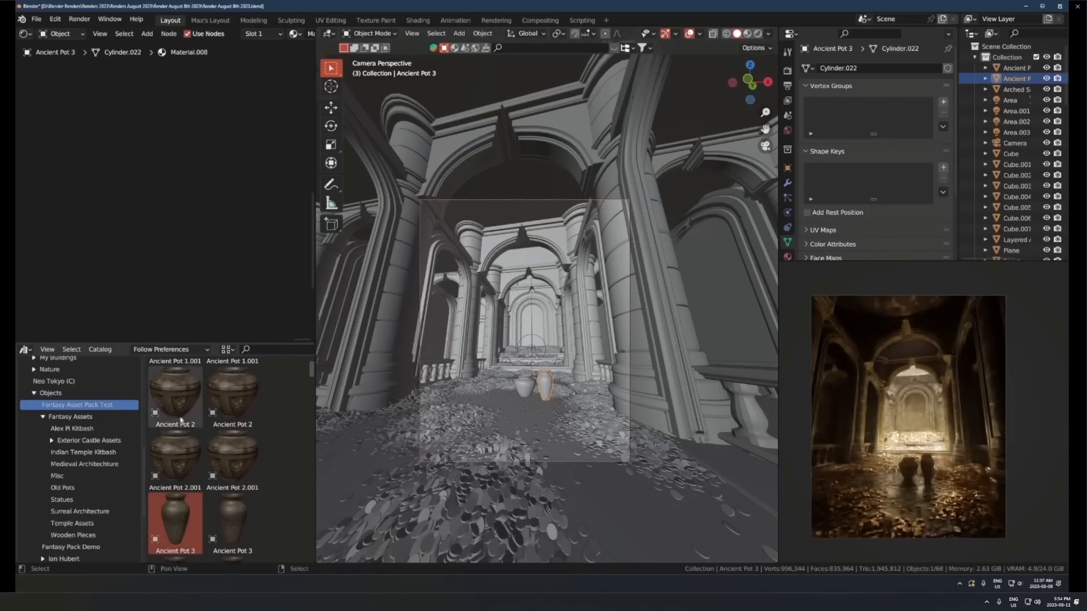
drag(232, 519, 484, 396)
click(24, 349)
click(54, 403)
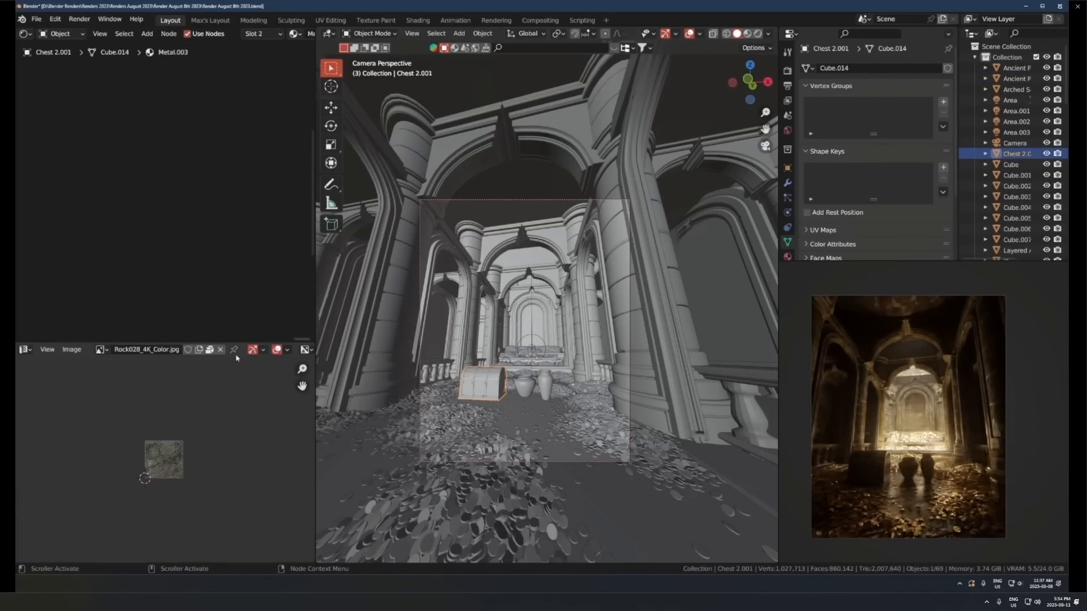
Rotate the chest about 67.7° around Z and adjust its height on the coin-covered floor
key(KP_Decimal)
middle_drag(609, 340, 616, 378)
scroll(616, 378, down, 6)
key(r)
key(z)
click(649, 308)
middle_drag(650, 308, 592, 386)
key(g)
key(z)
click(604, 346)
Scale the chest down and slide it about 3.9 m along the floor towards the column base near the steps
key(s)
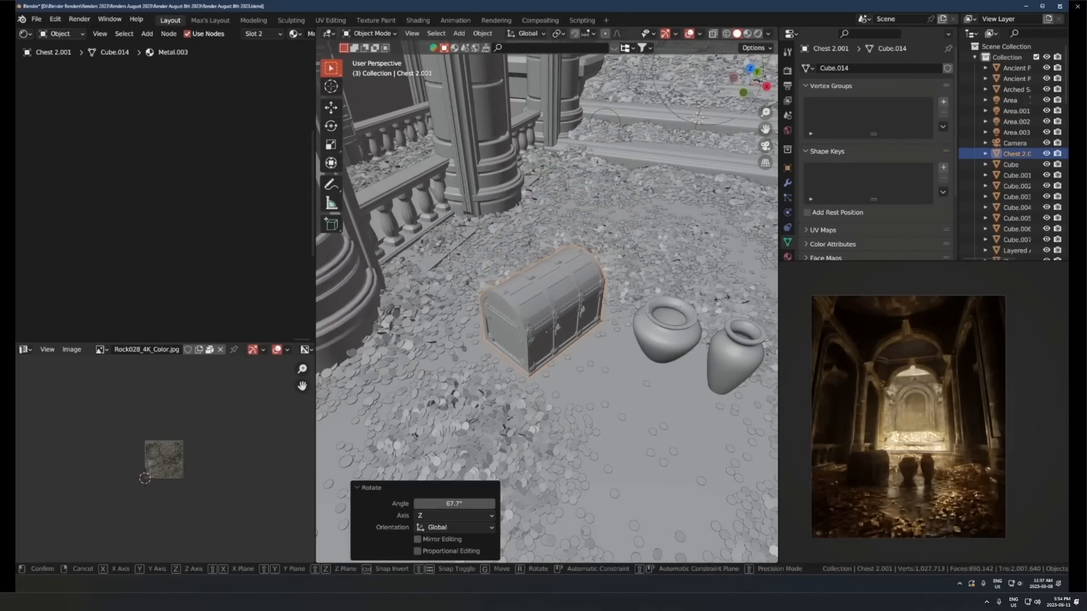
key(g)
key(shift+z)
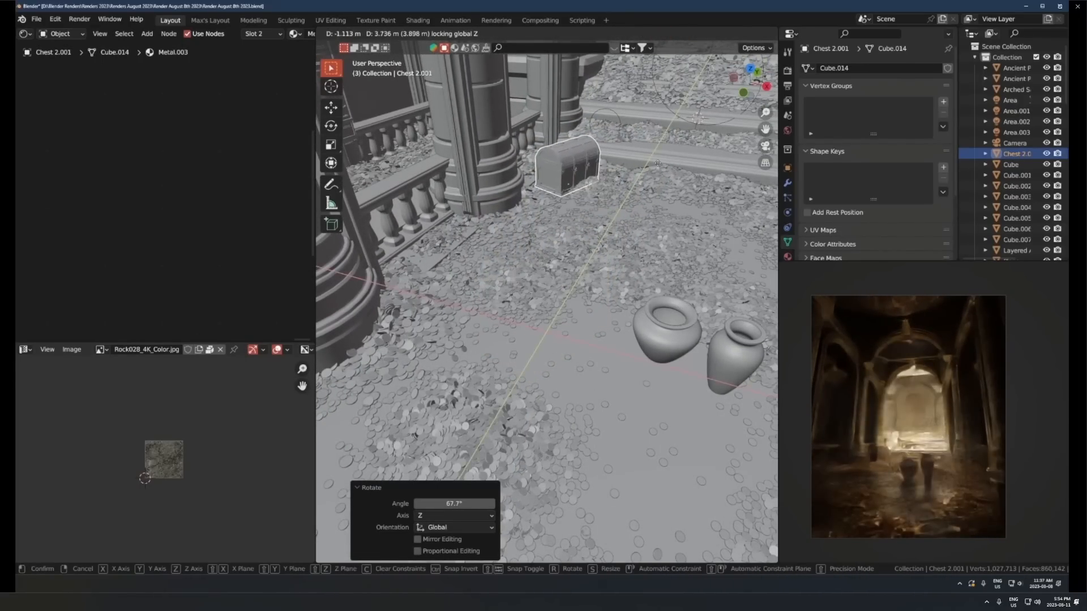
click(658, 163)
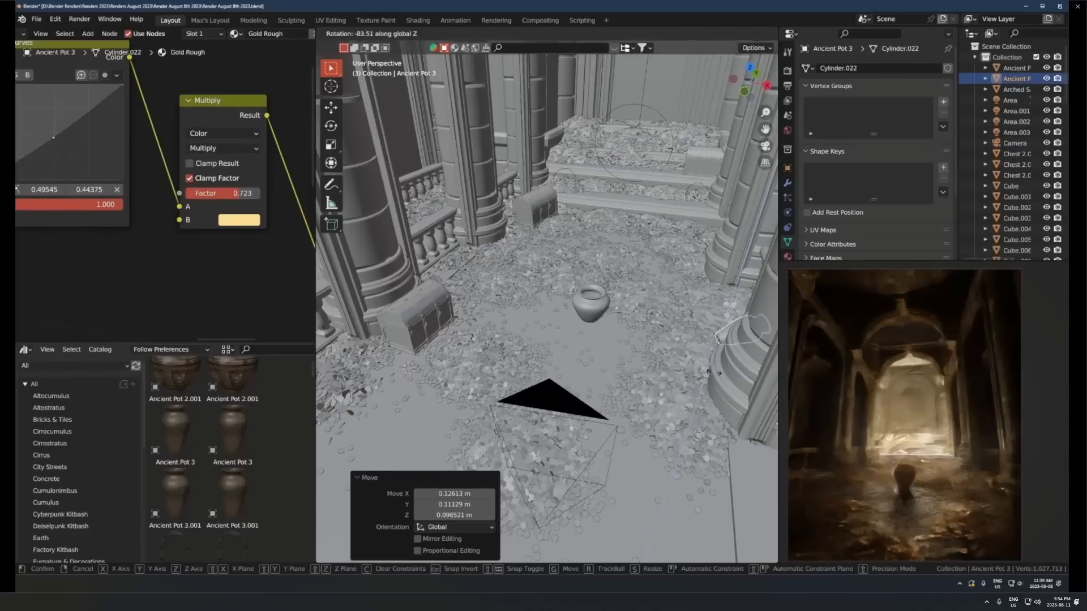
Rotate the tall pot by the column about -83.5° around Z, then place the Incense Burner.006 asset and raise it about 2.80 m
click(719, 369)
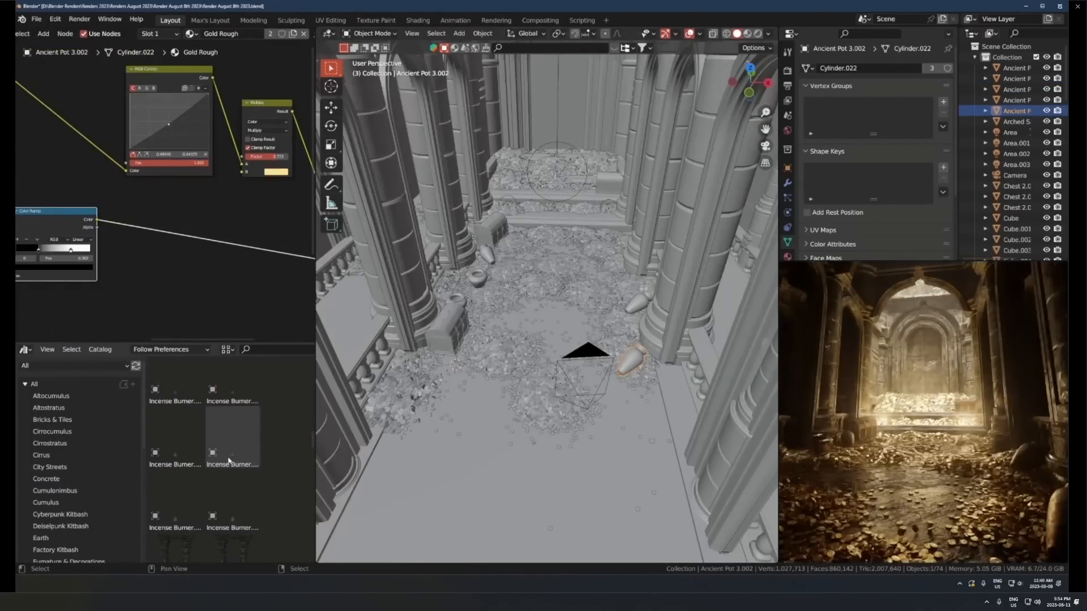
drag(233, 435, 553, 390)
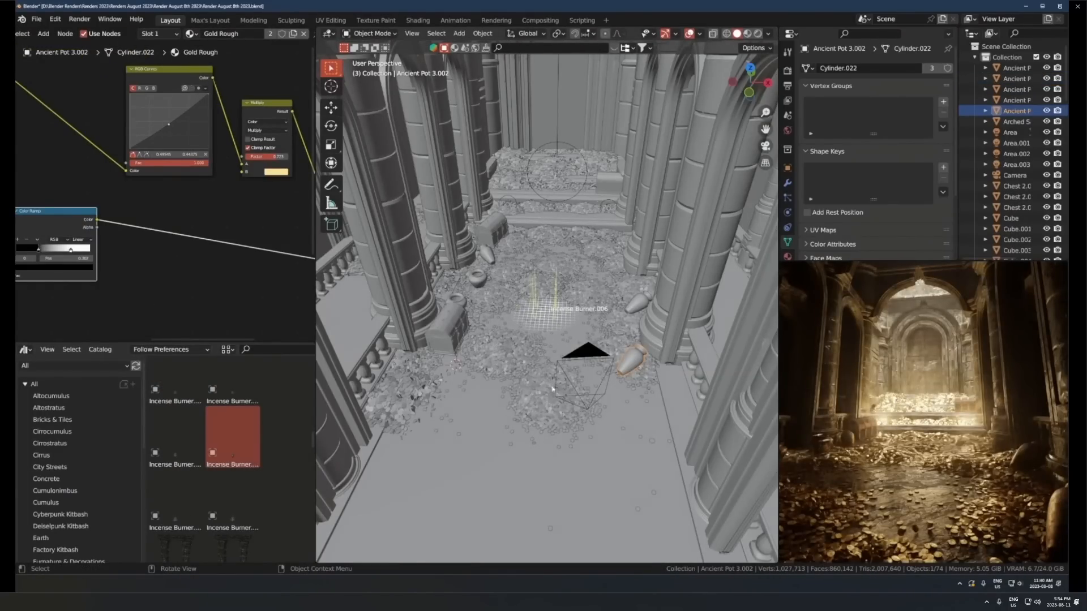
key(KP_0)
key(g)
click(562, 182)
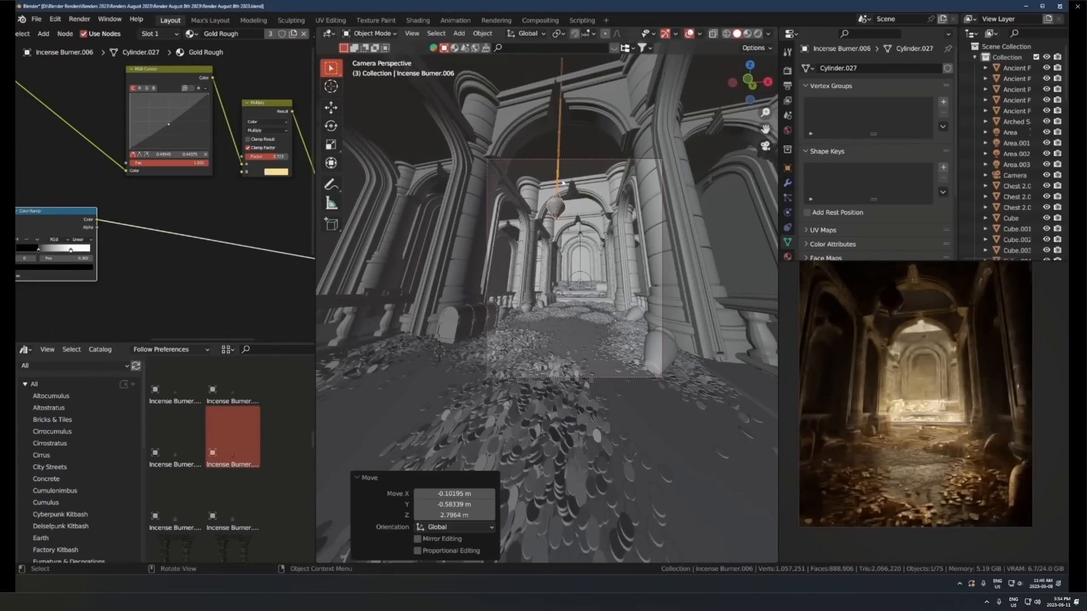
Reposition the hanging incense burner under the vault, sliding it about -0.74 m in X and 1.13 m in Y and adjusting its height
key(g)
click(546, 171)
key(g)
key(shift+z)
click(548, 231)
key(g)
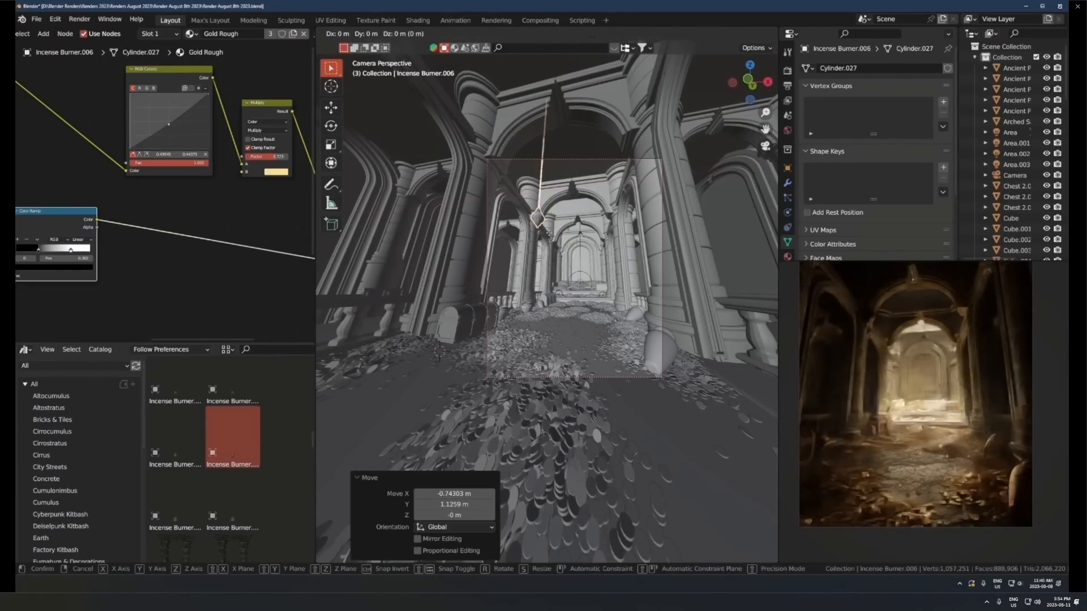
key(z)
click(547, 217)
Make a linked duplicate of the incense burner farther across the hall, adjust its height, and begin another linked copy
key(alt+d)
click(594, 222)
key(g)
key(z)
click(597, 209)
key(alt+d)
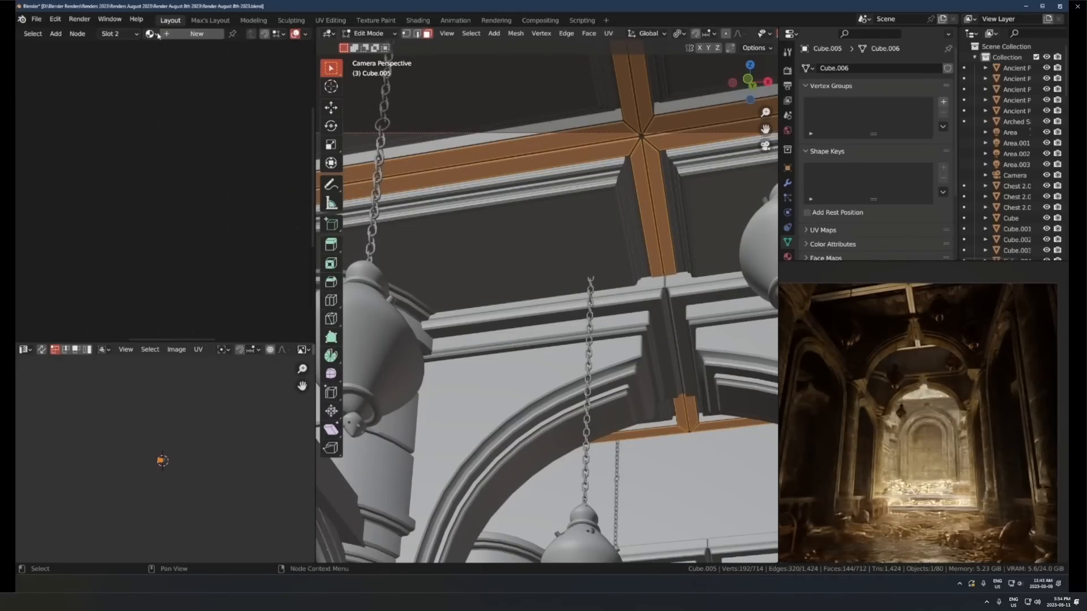
Choose a material for the second slot of the selected ceiling beam faces
click(169, 33)
click(172, 55)
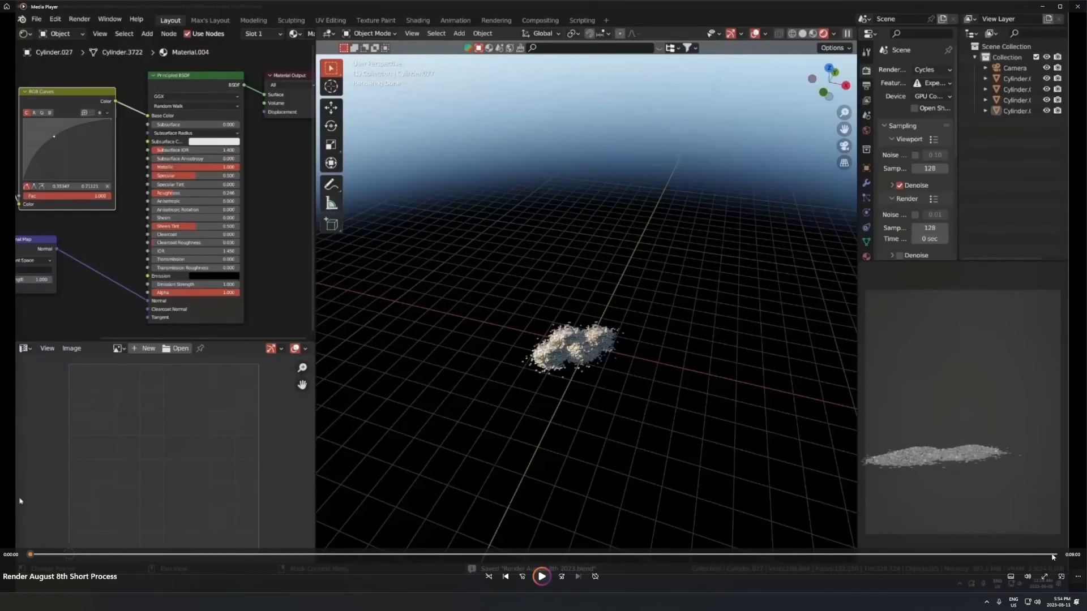
Skip the process recording in Media Player to near its end and play it
click(1045, 555)
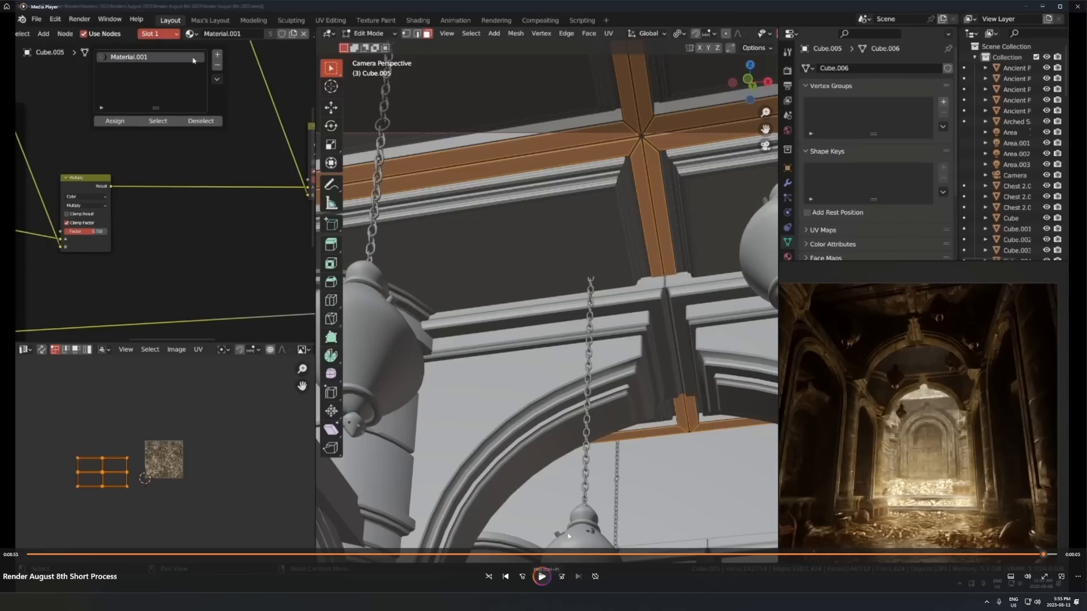
click(542, 578)
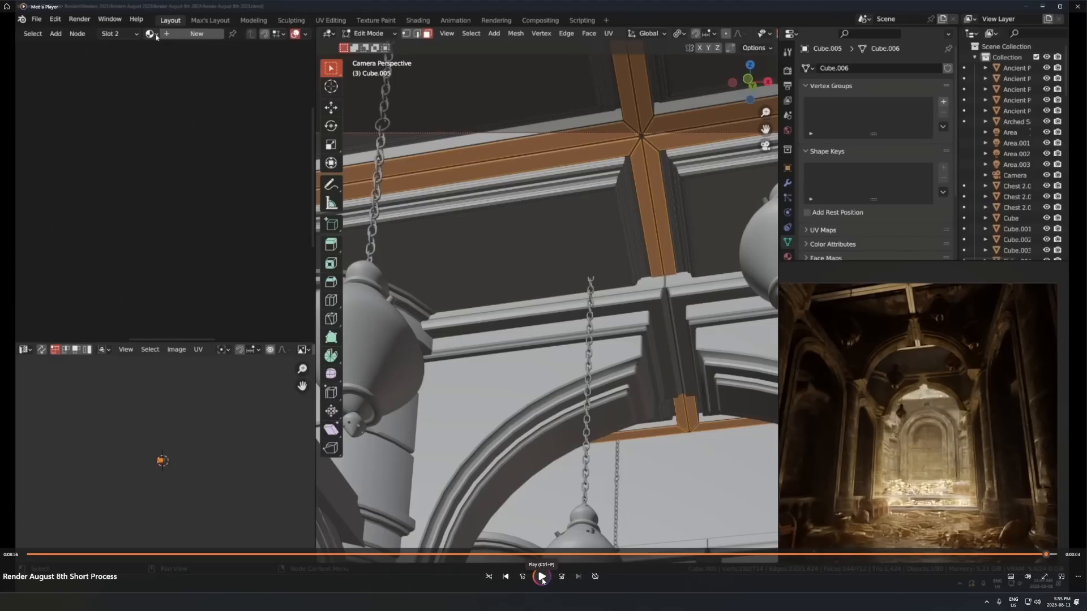
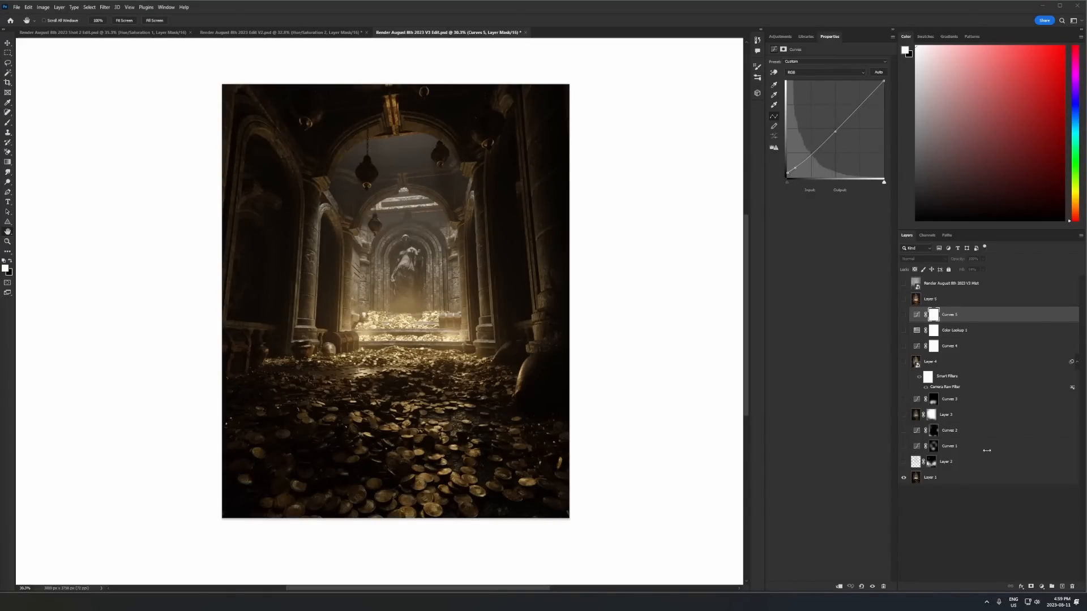
Switch to the V3 edit in Photoshop and show Layer 2 above Layer 1, toggling it off and on to compare
click(971, 478)
drag(403, 316, 385, 327)
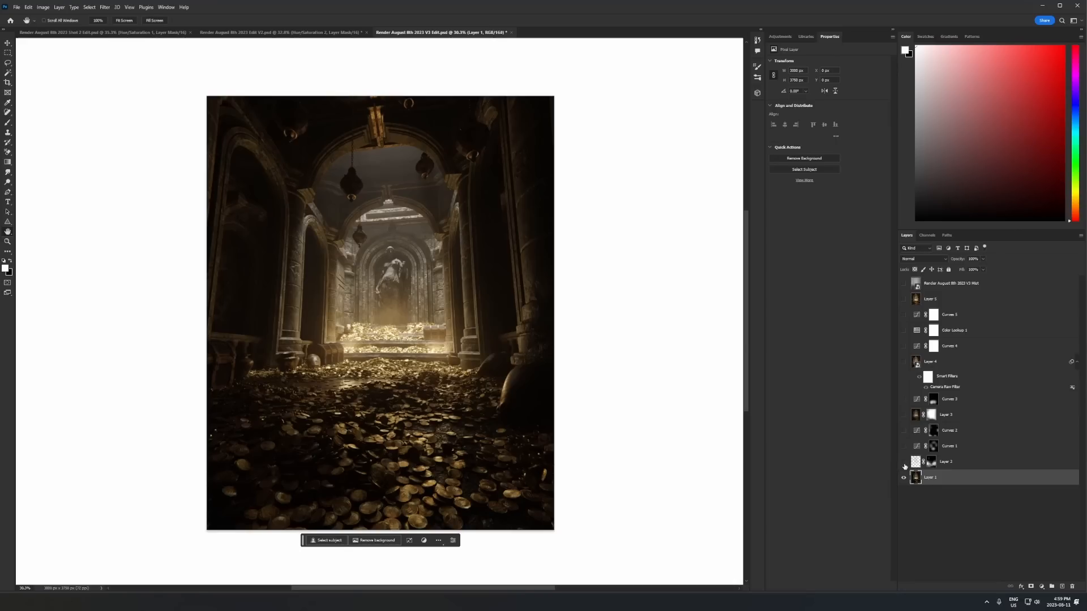
click(903, 462)
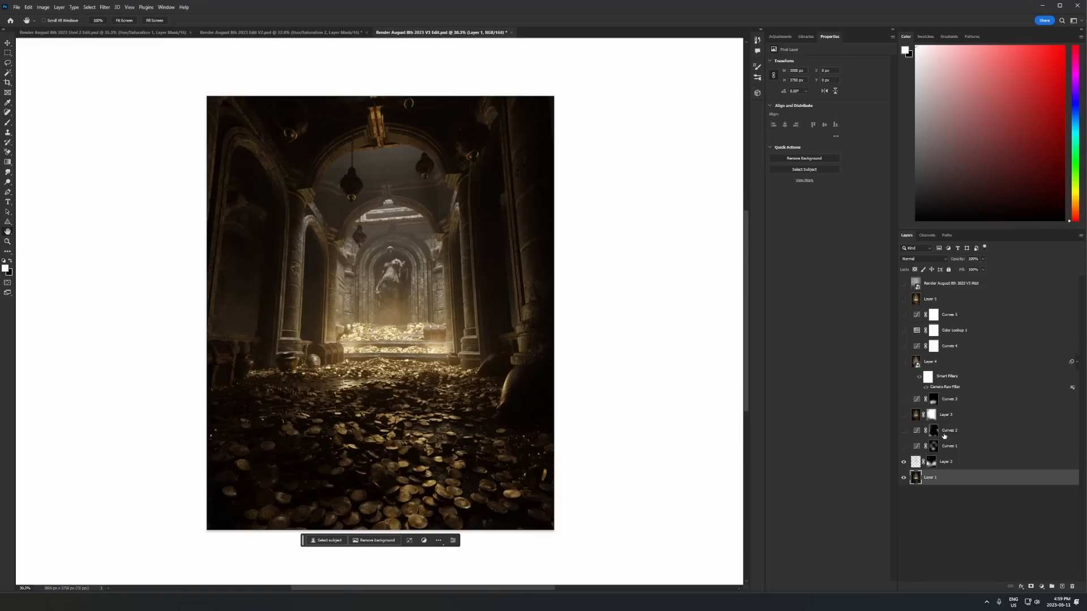
click(957, 461)
click(903, 462)
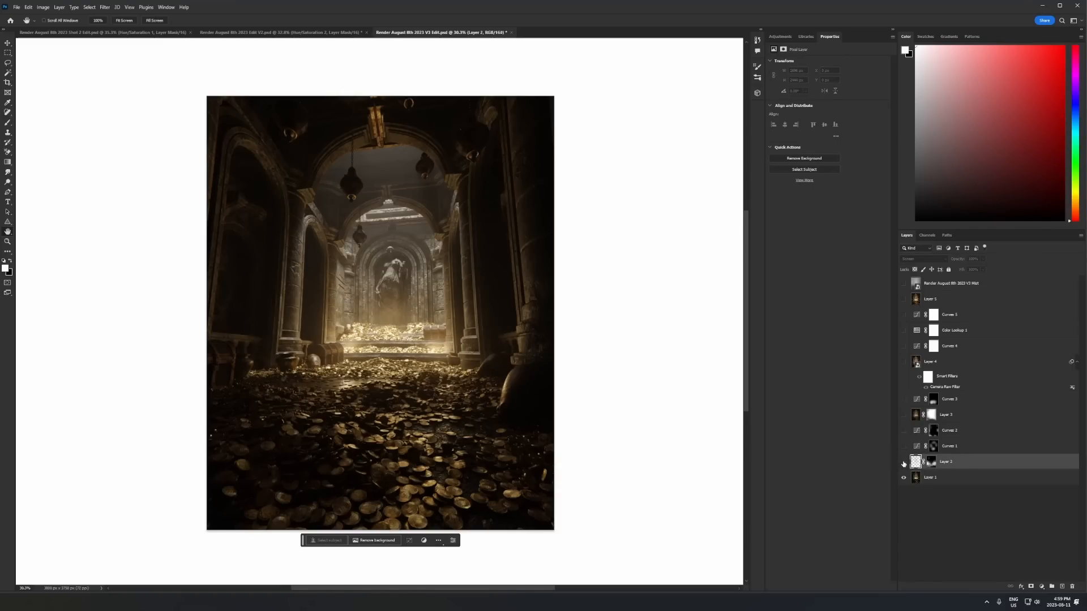
click(903, 462)
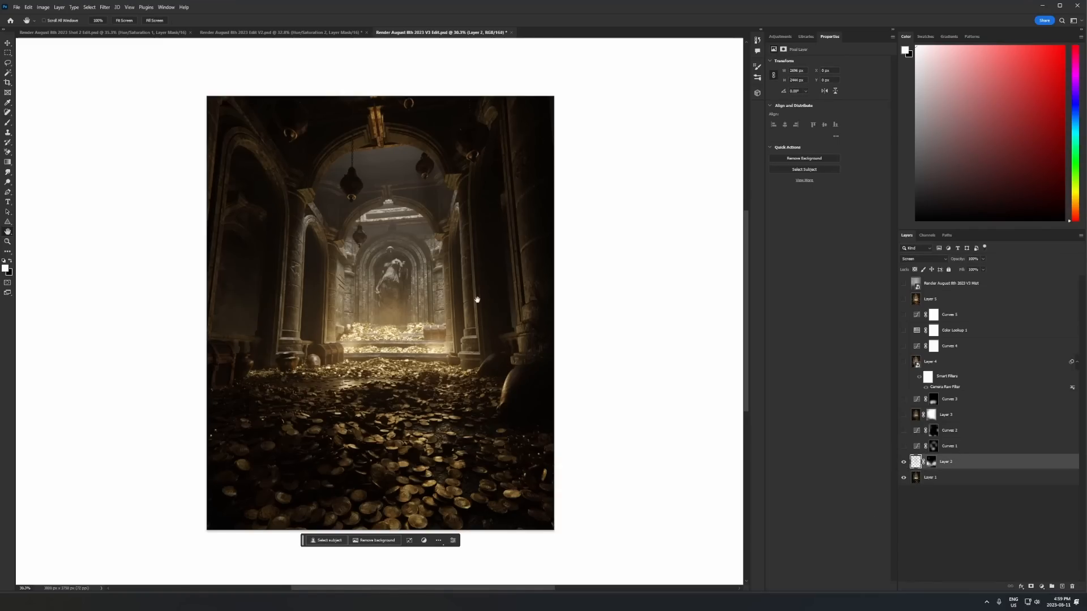
Show the Curves 1 and Curves 2 adjustment layers and select Curves 2
click(955, 447)
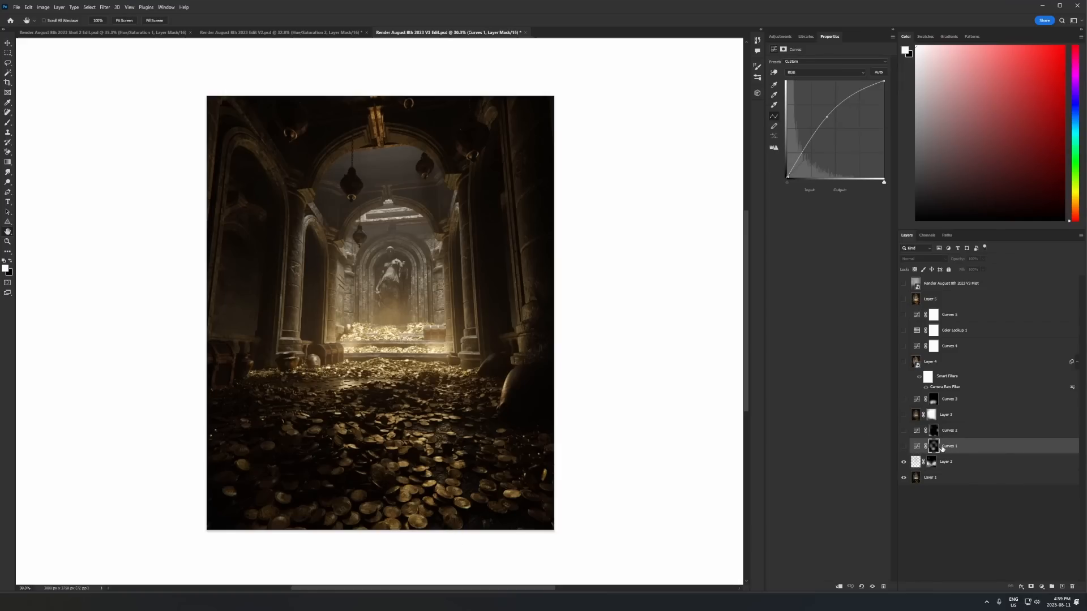
click(904, 447)
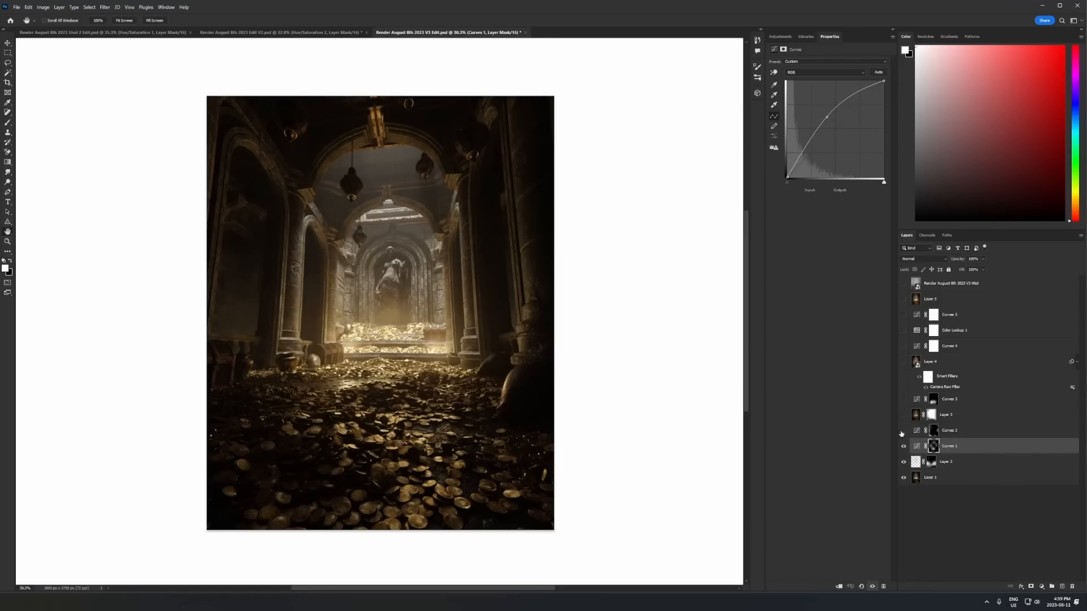
click(904, 431)
click(986, 435)
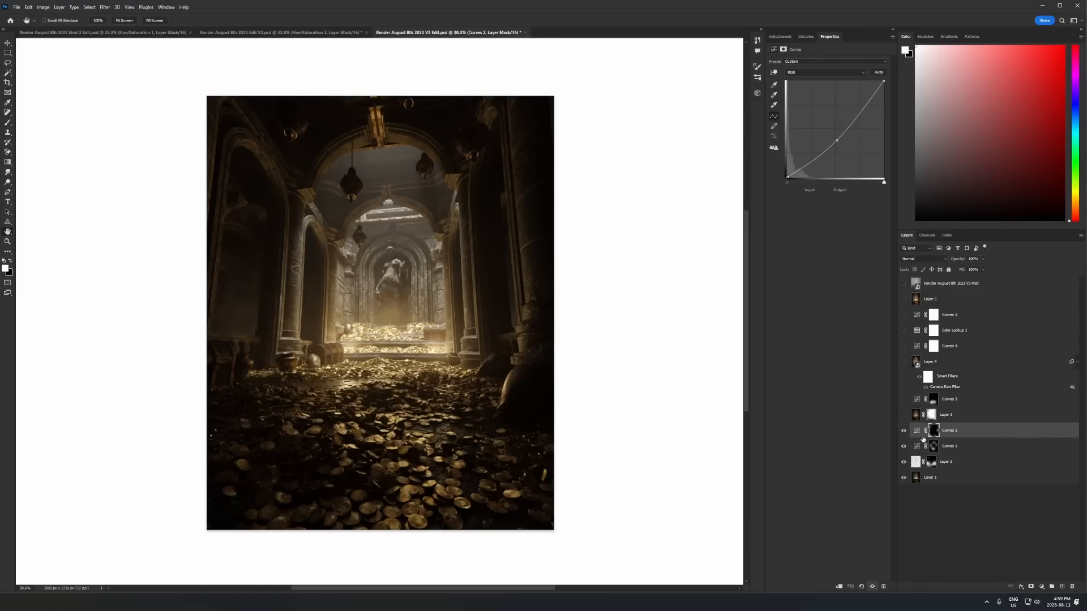
Show Layer 3 above the Curves 2 adjustment and select it, toggling its visibility to compare
click(904, 415)
click(953, 417)
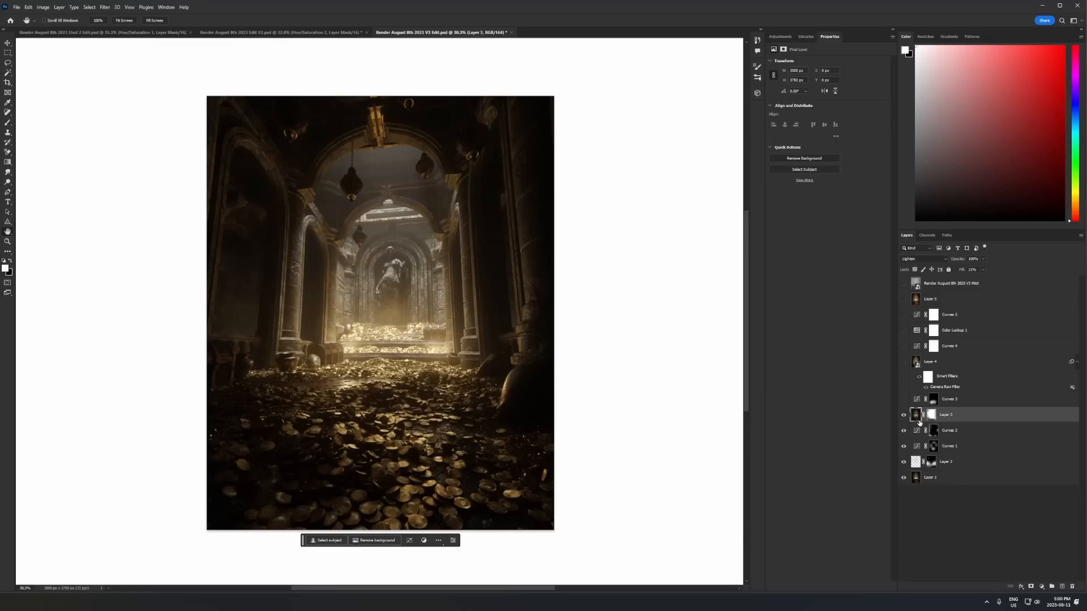
mouse_move(904, 418)
mouse_down()
mouse_move(902, 467)
mouse_move(904, 422)
mouse_up()
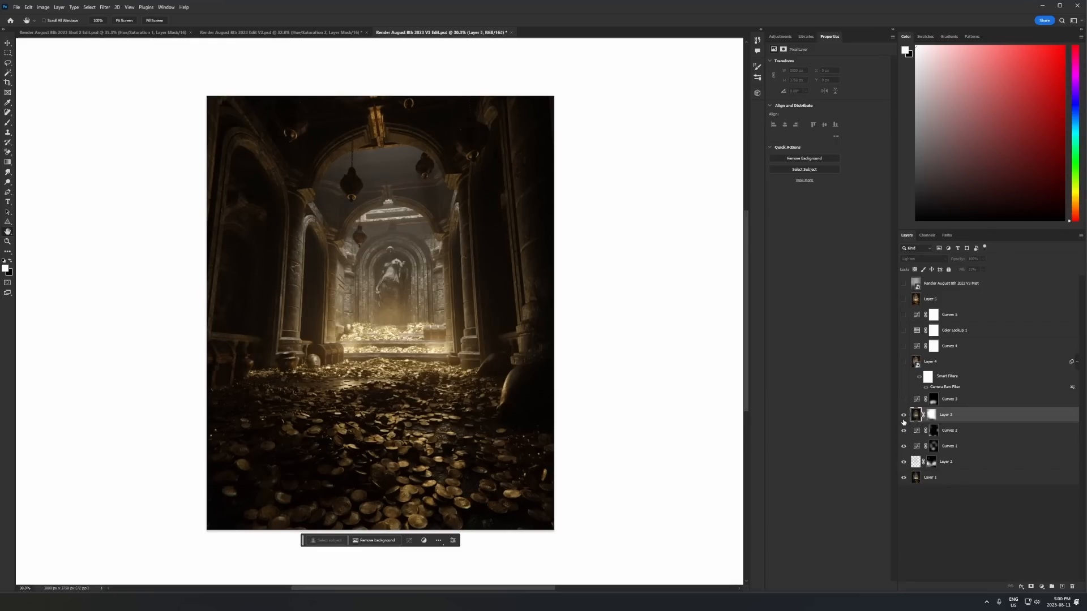
Show the Curves 3 adjustment layer, toggling it to check its effect, and compare the graded stack with Layer 1 alone
click(932, 402)
click(903, 401)
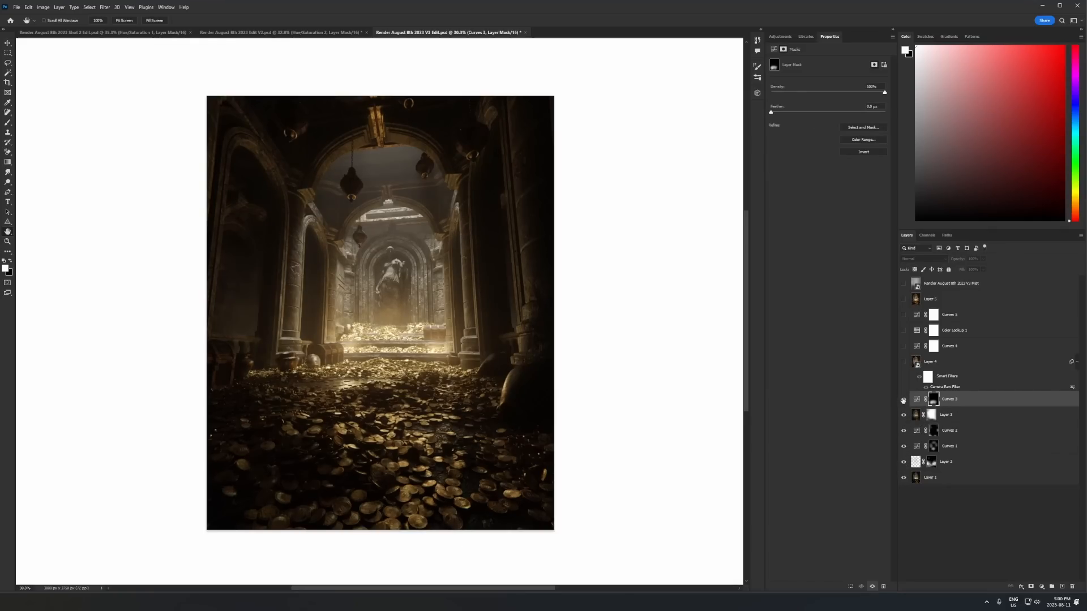
click(902, 401)
click(903, 400)
click(902, 400)
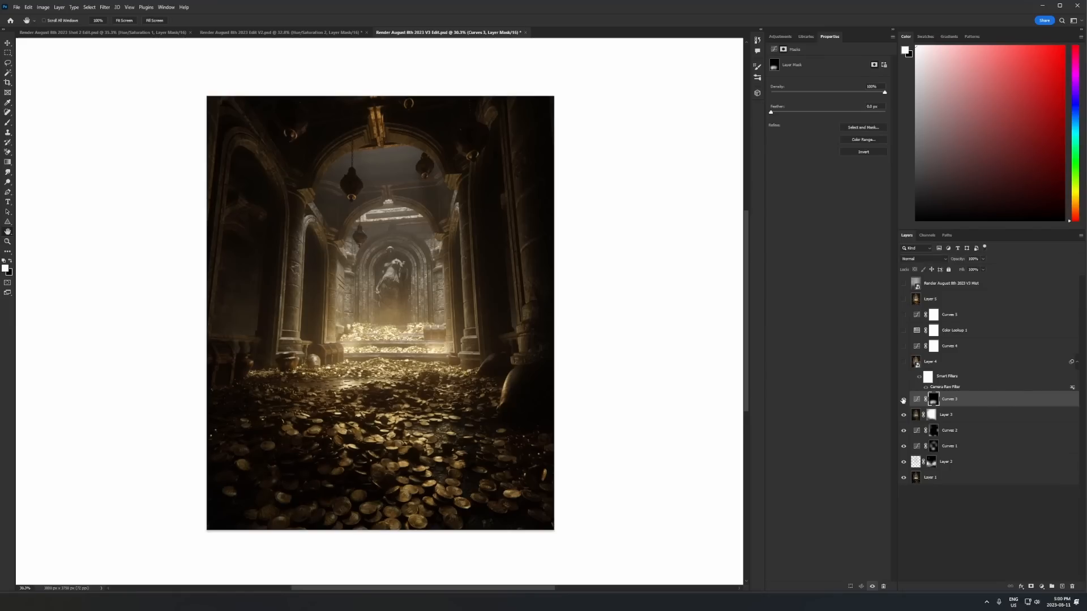
mouse_move(903, 399)
mouse_down()
mouse_move(900, 469)
mouse_move(904, 414)
mouse_up()
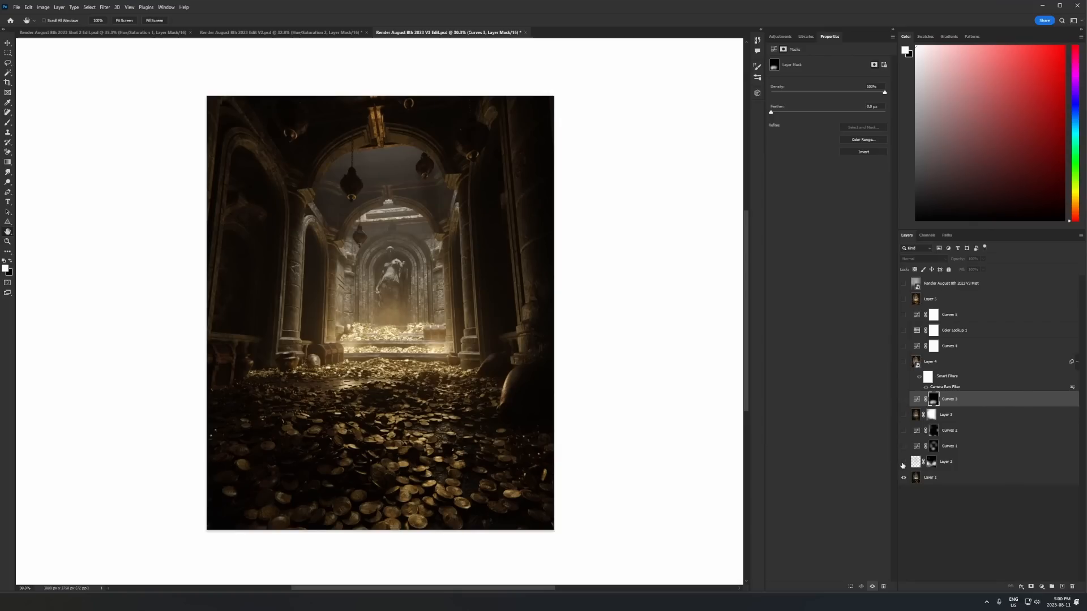
click(903, 405)
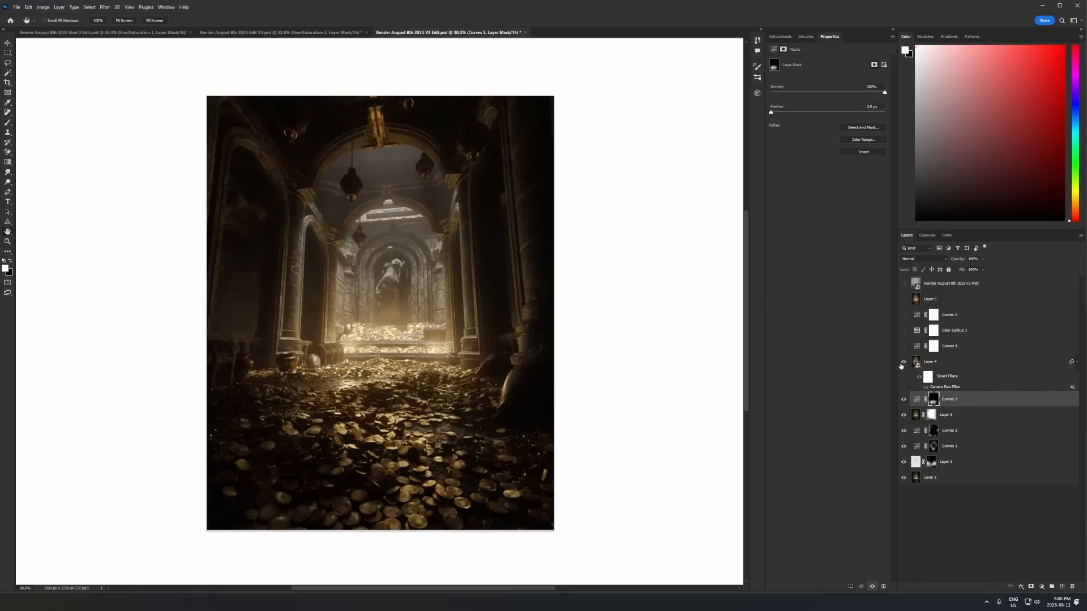
Show Layer 4 and open its Camera Raw Filter to examine the Detail and Effects settings and the grain up close
click(902, 362)
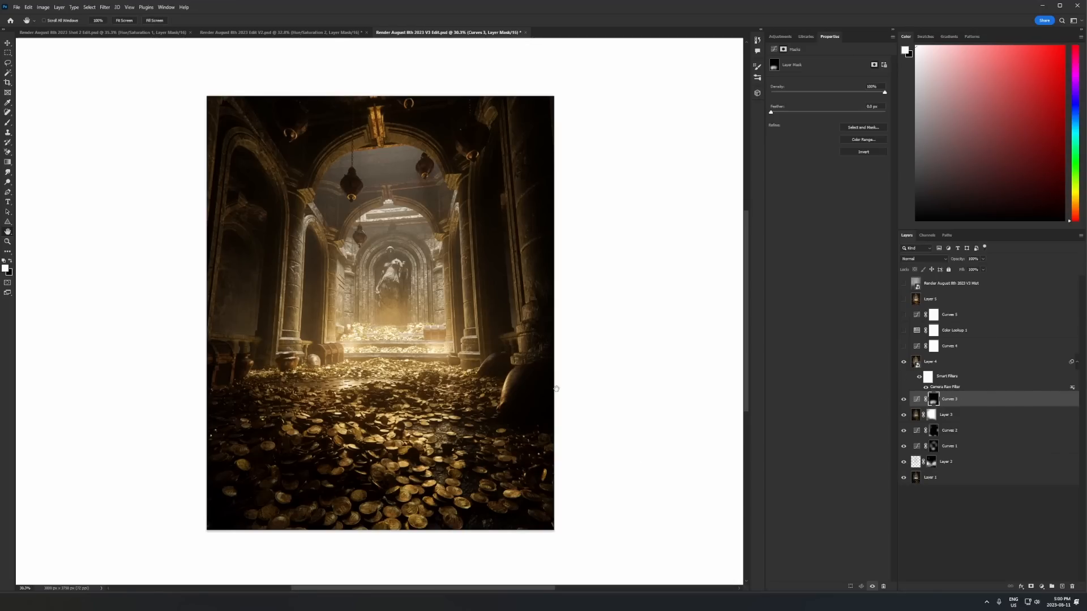
double_click(944, 387)
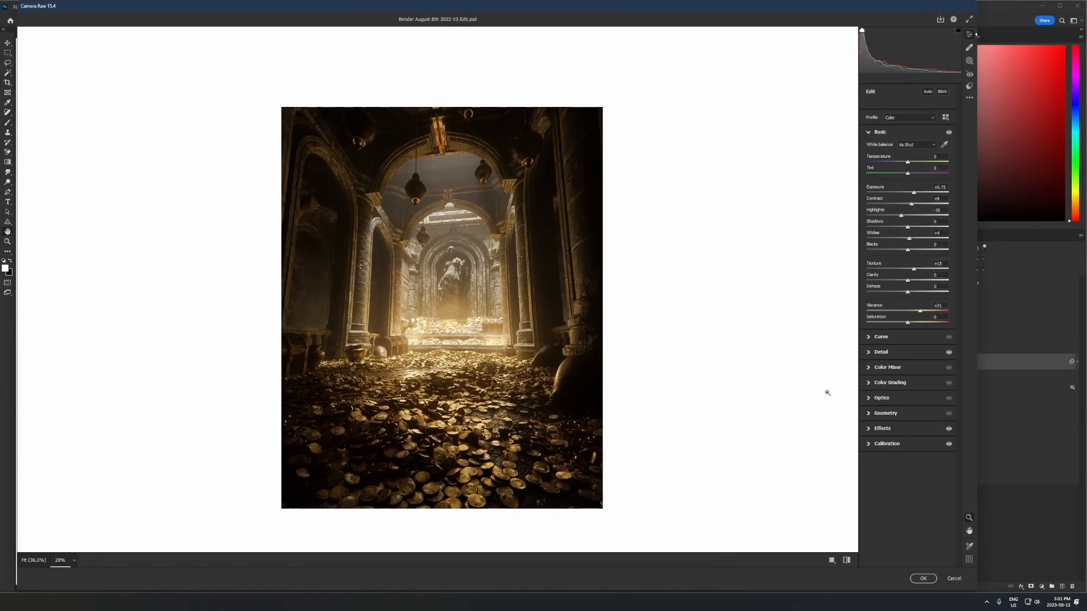
click(878, 353)
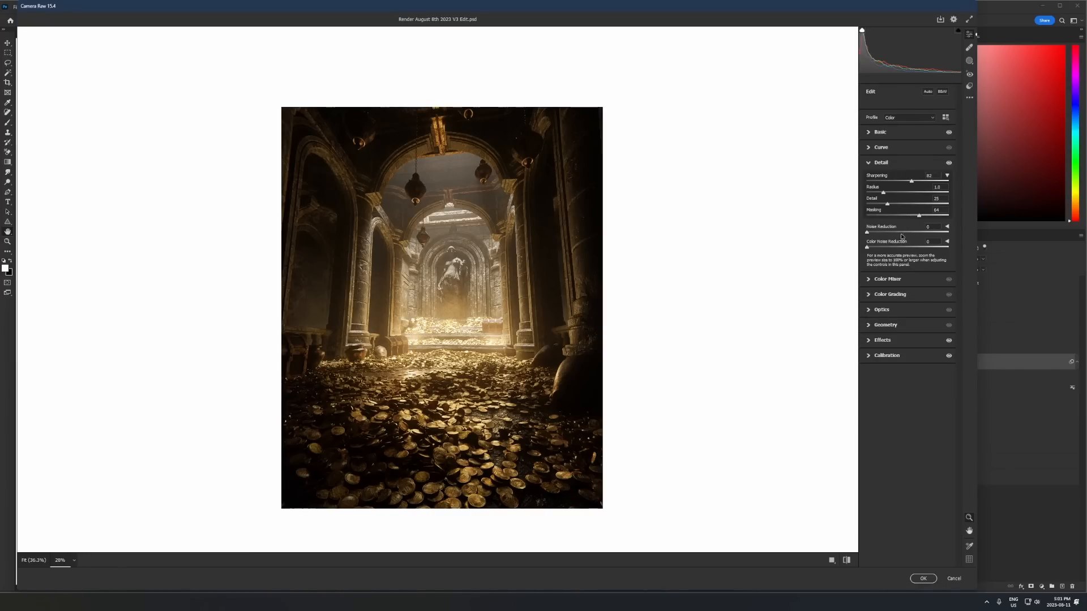
click(883, 341)
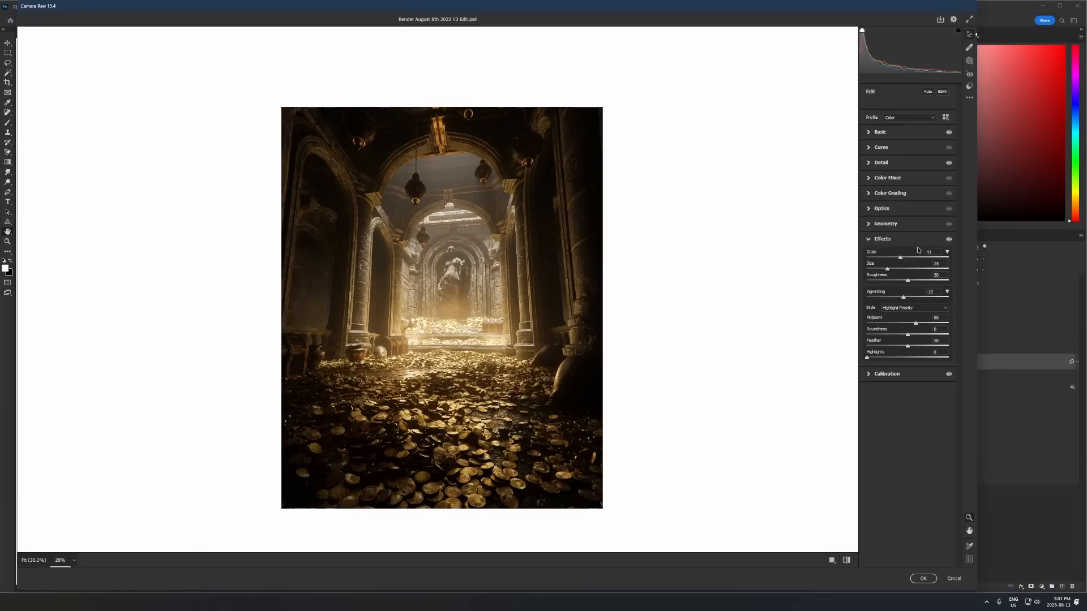
click(457, 340)
drag(540, 288, 645, 287)
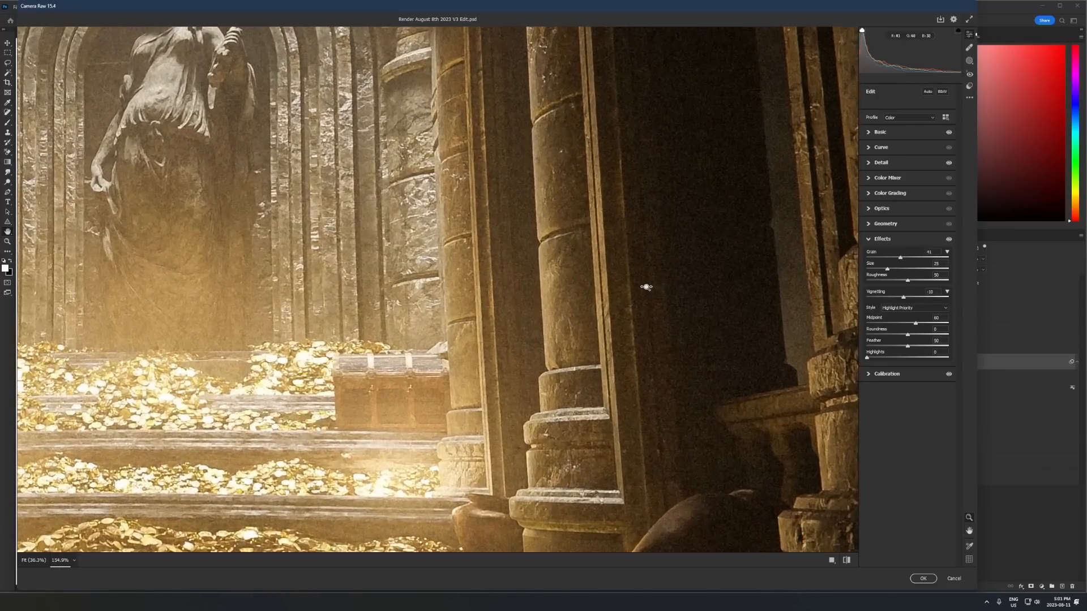
click(665, 386)
Review the Optics, Color Grading, Color Mixer and Curve settings in Camera Raw, and accept the filter
click(882, 208)
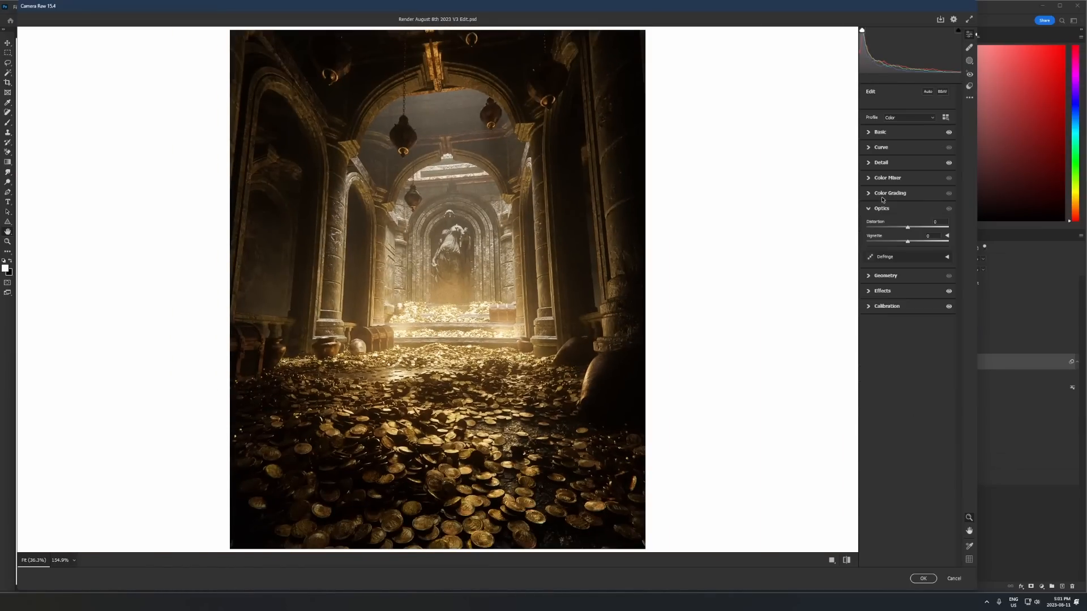
click(883, 194)
click(882, 179)
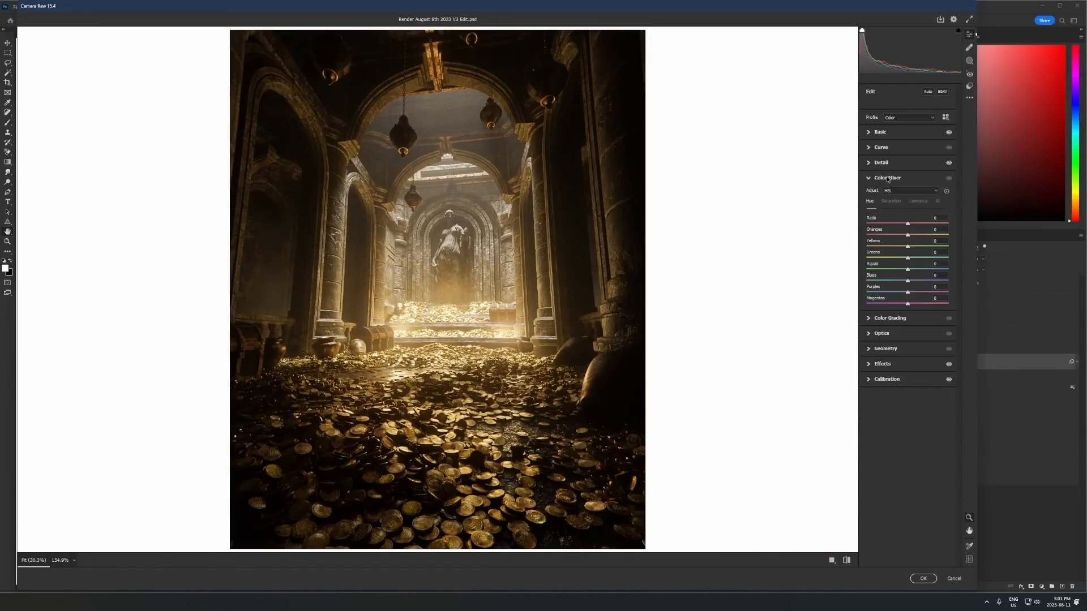
click(886, 178)
click(880, 147)
click(881, 145)
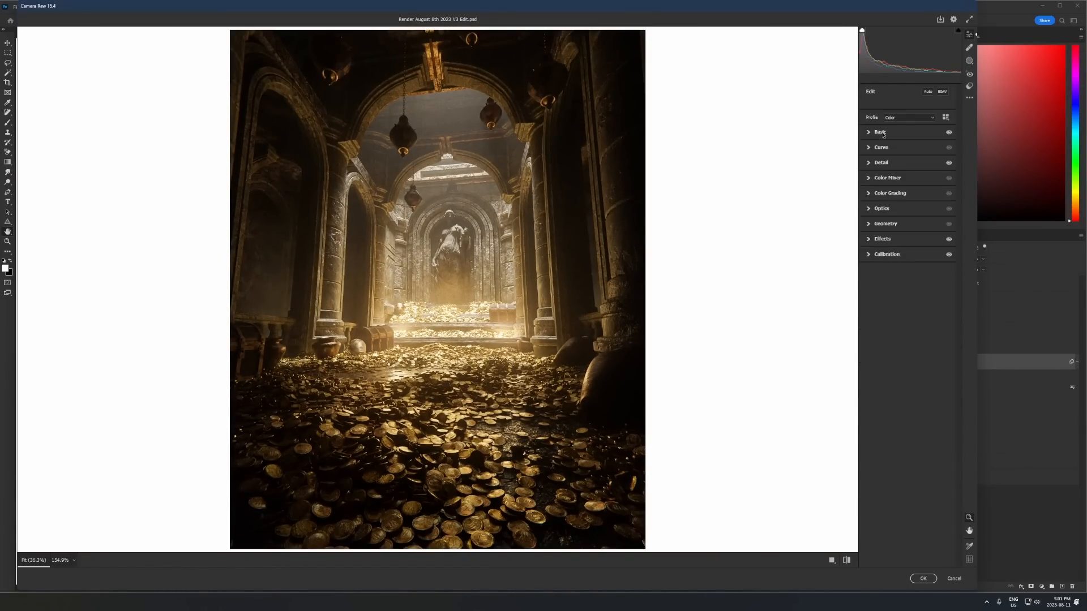
click(923, 578)
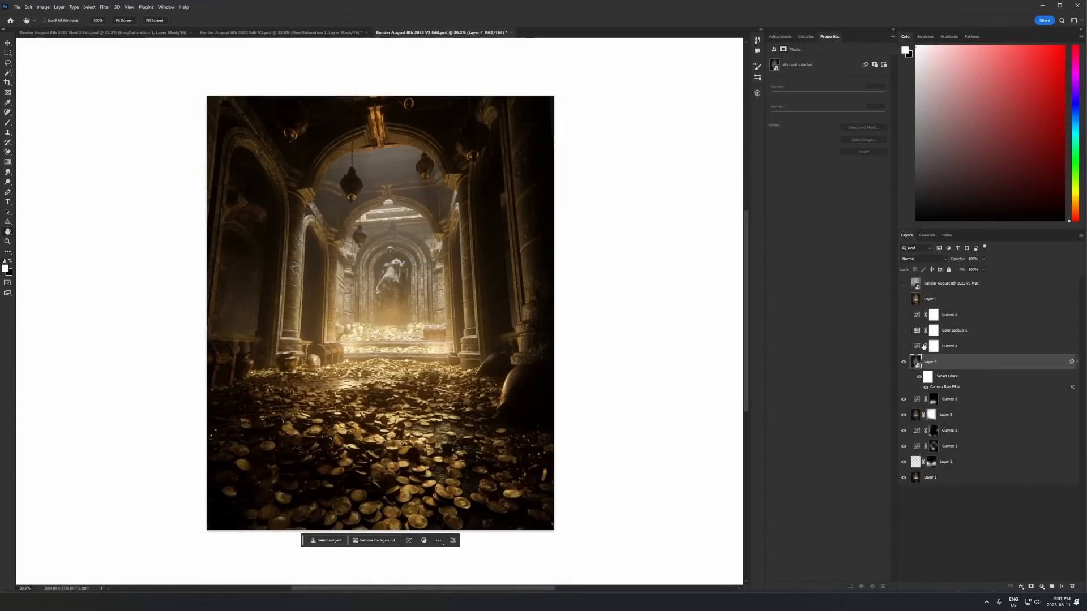
Show the Curves 4 and Color Lookup 1 adjustment layers, toggling the Color Lookup off and on to compare
click(903, 346)
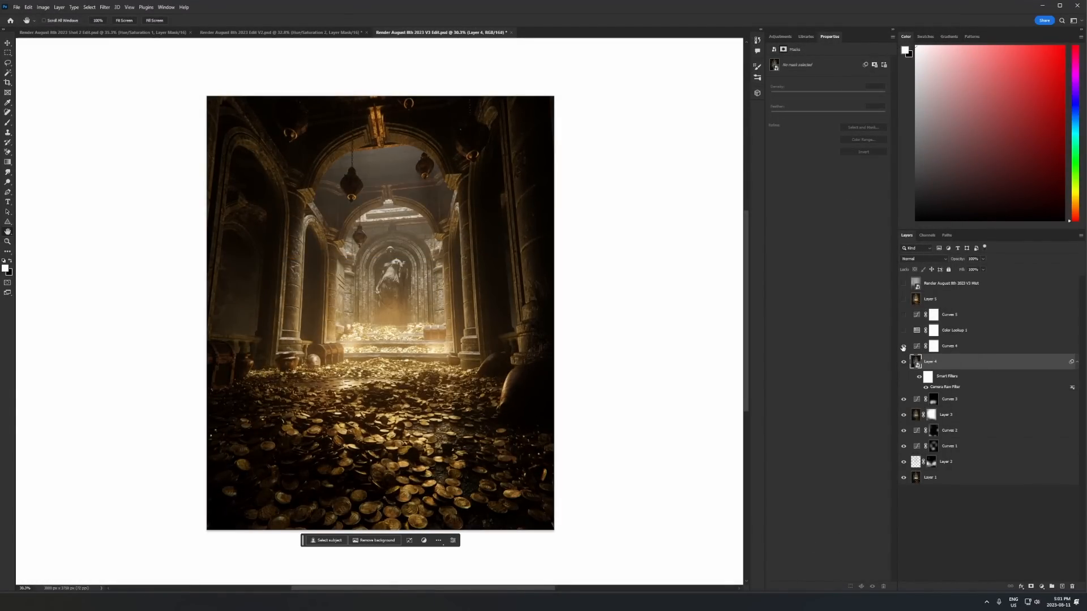
click(962, 347)
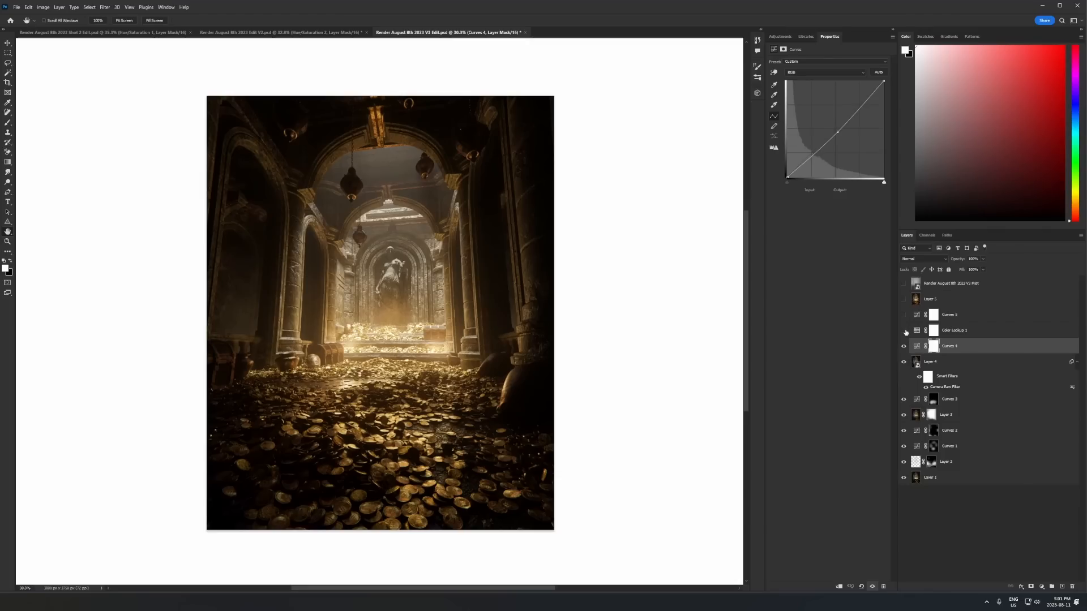
click(958, 332)
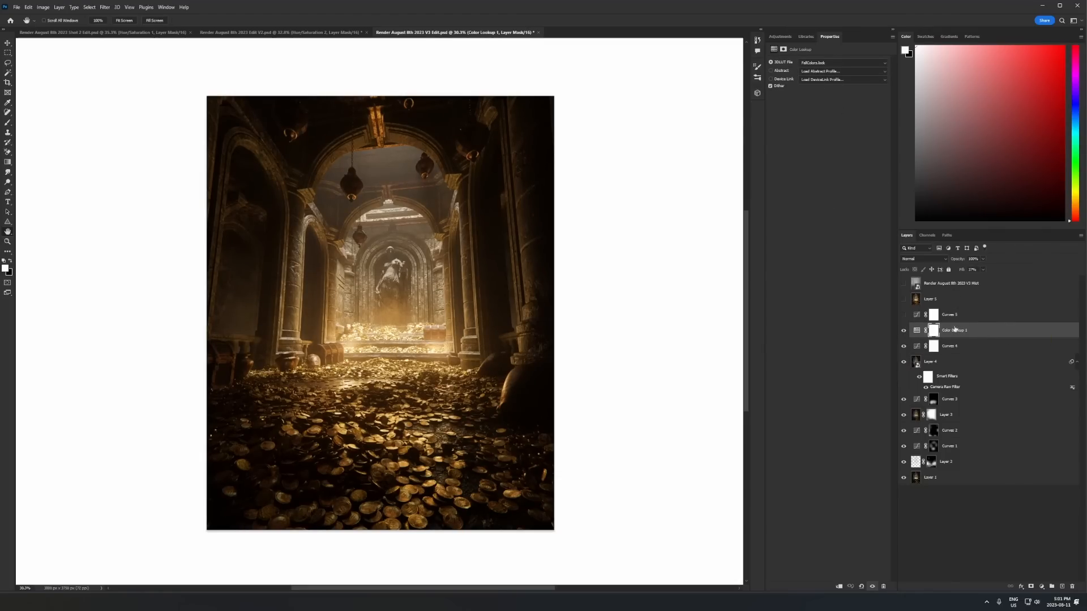
click(903, 331)
click(904, 333)
Show the Curves 5 adjustment layer, set the canvas surround to black and fit the image to the screen
click(912, 315)
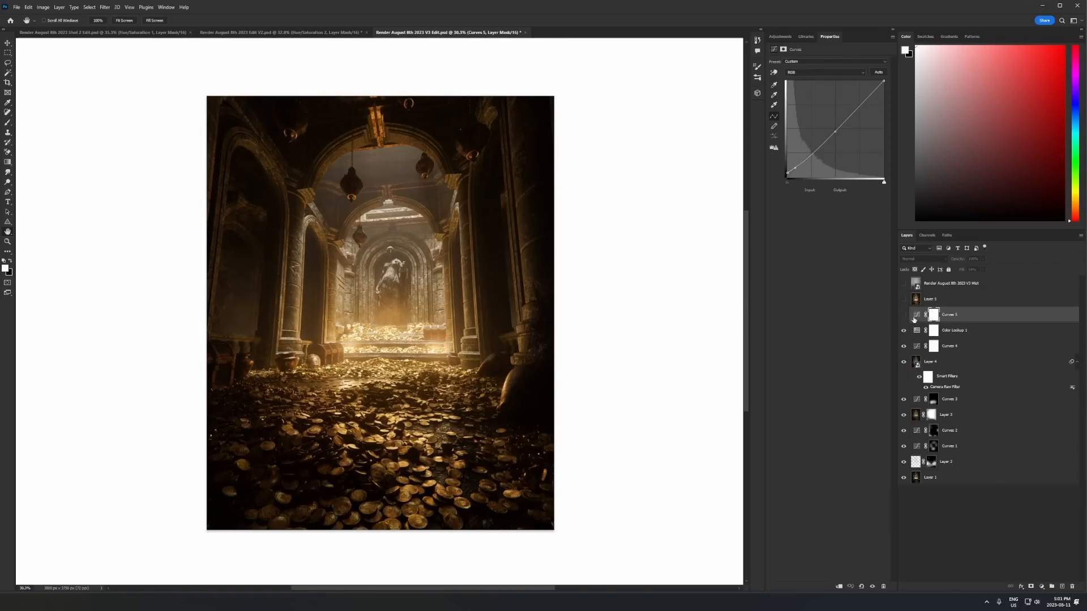
click(903, 315)
right_click(620, 286)
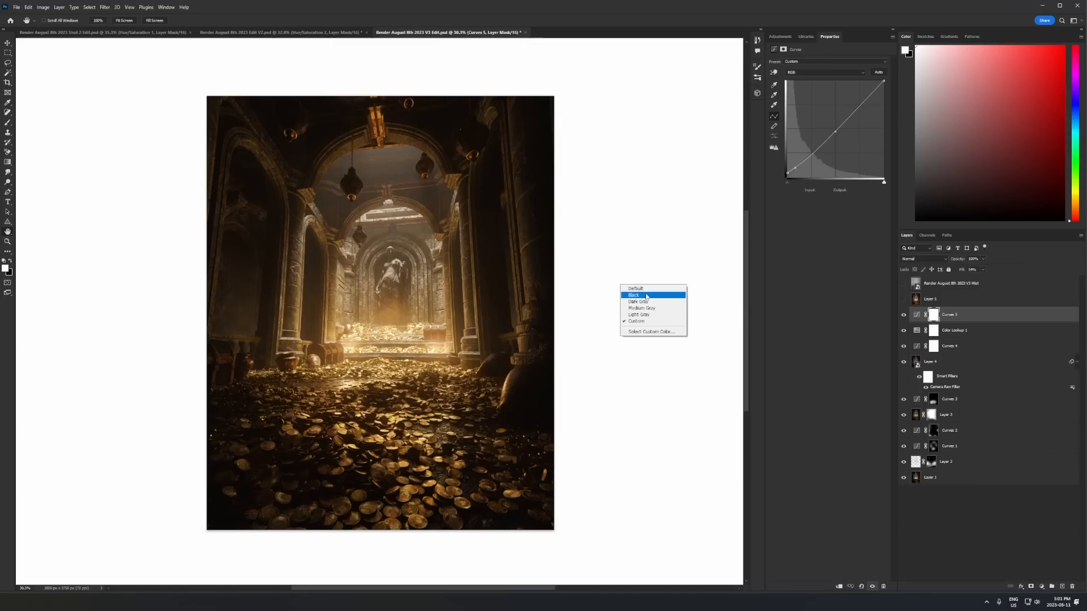
click(646, 296)
key(ctrl+0)
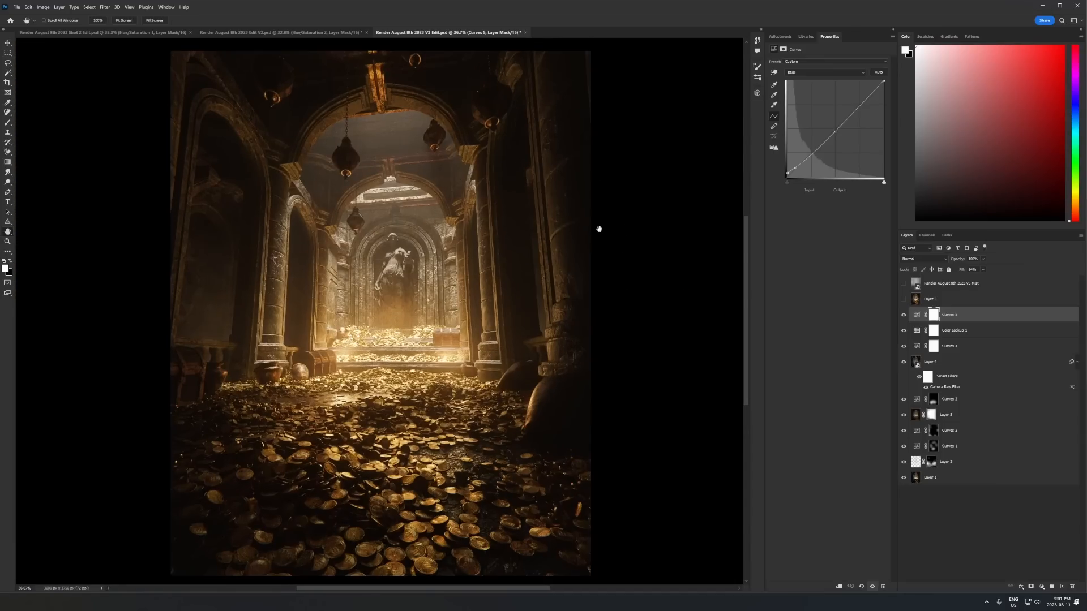
Toggle the Curves 5 adjustment layer off and on repeatedly to compare its effect against the black surround
click(904, 317)
click(904, 317)
click(904, 317)
click(904, 317)
click(903, 316)
click(903, 315)
Return the canvas surround to the custom color, and show Layer 1 alone before restoring all graded layers to compare
right_click(642, 263)
click(668, 301)
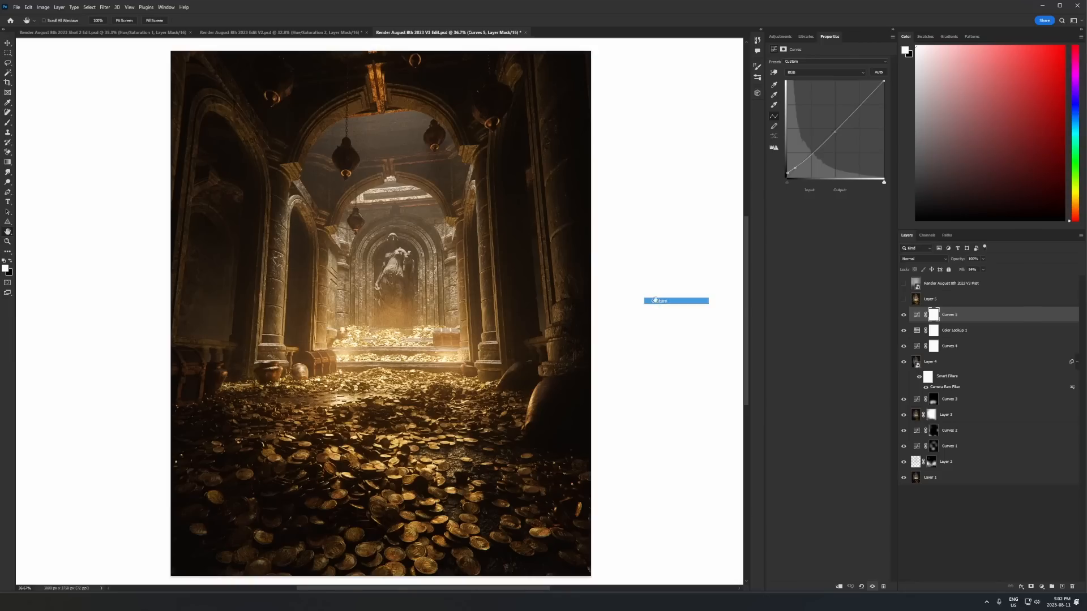
alt+scroll(470, 285, down, 1)
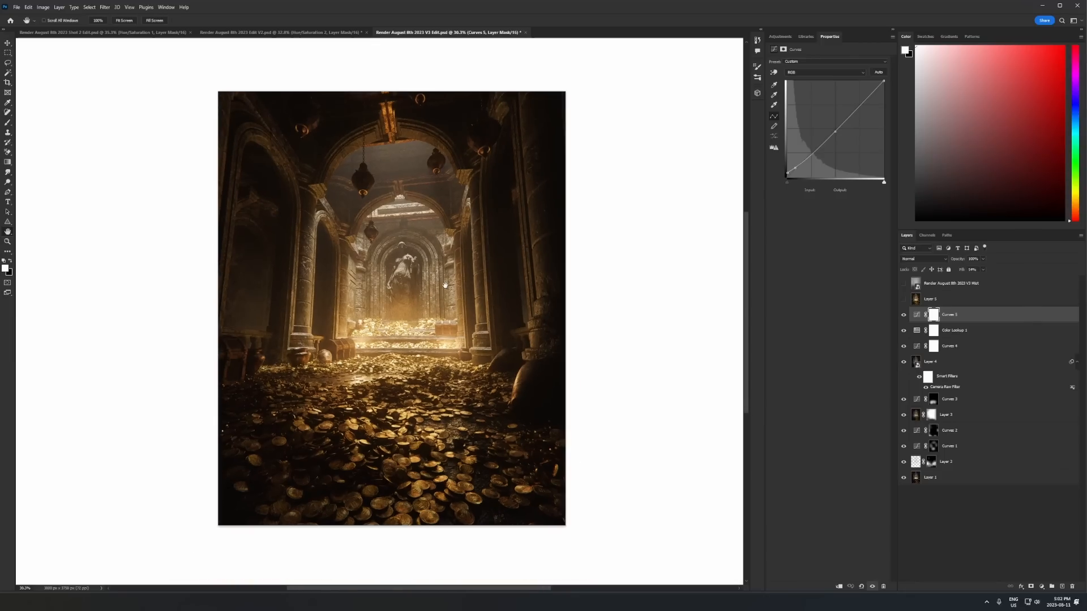
click(903, 479)
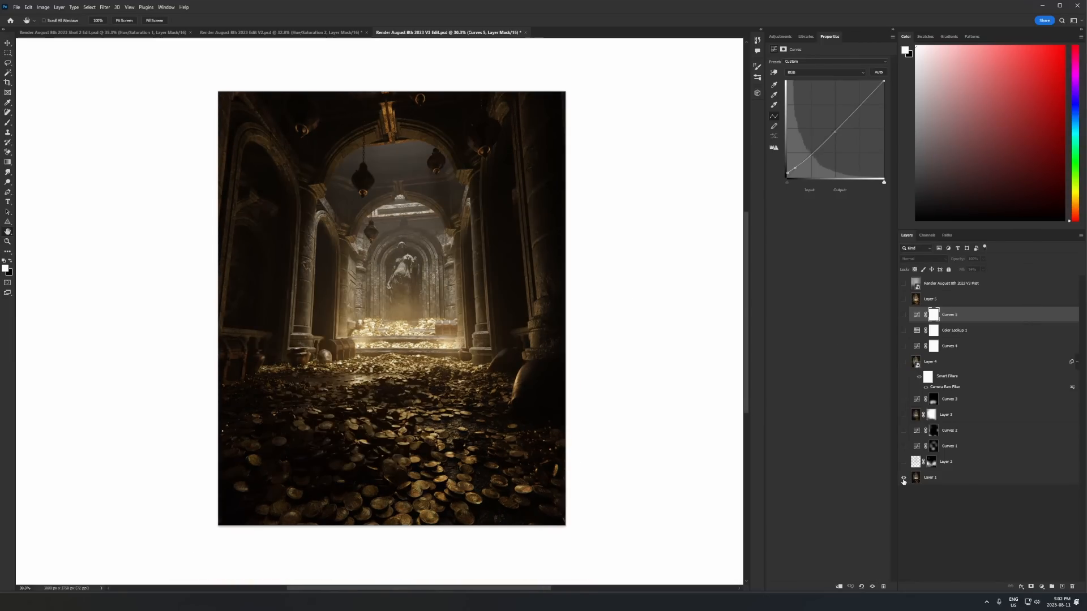
click(904, 479)
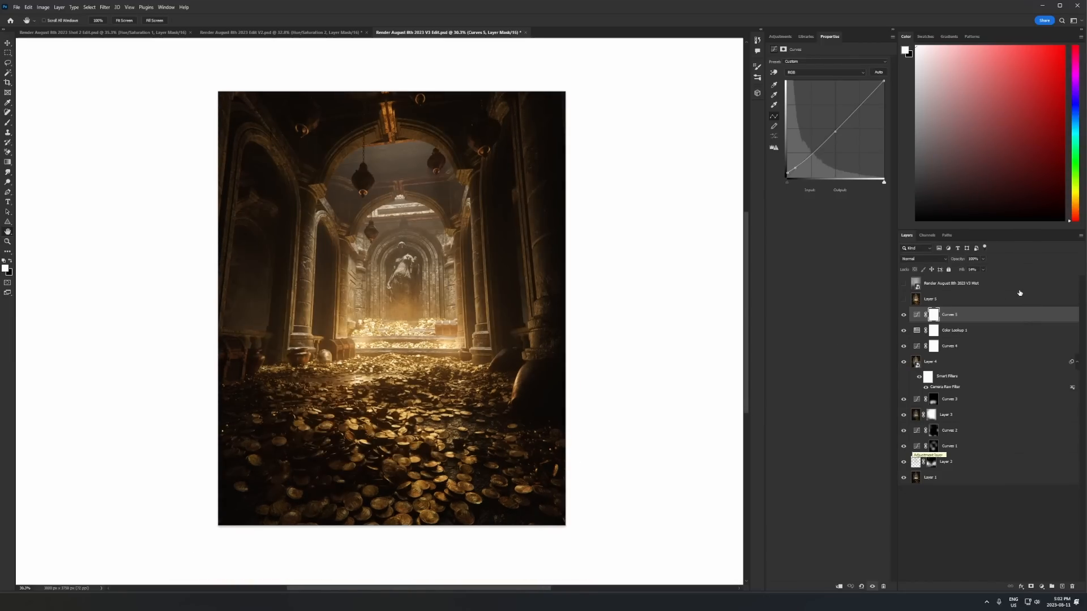